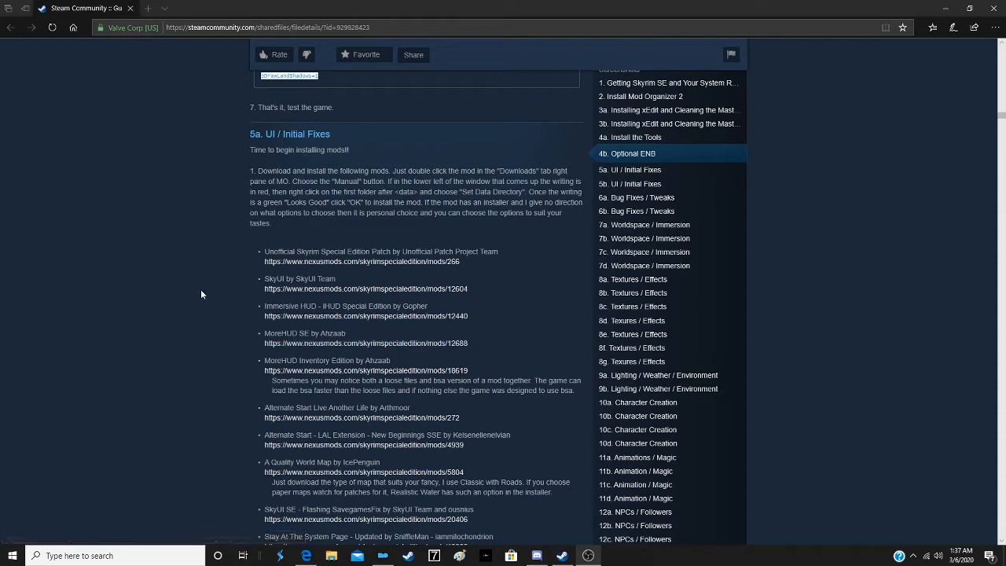
# - Open the guide's Unofficial Skyrim Special Edition Patch, SkyUI and Immersive HUD mod links in new tabs
pyautogui.scroll(-1, 185, 236)
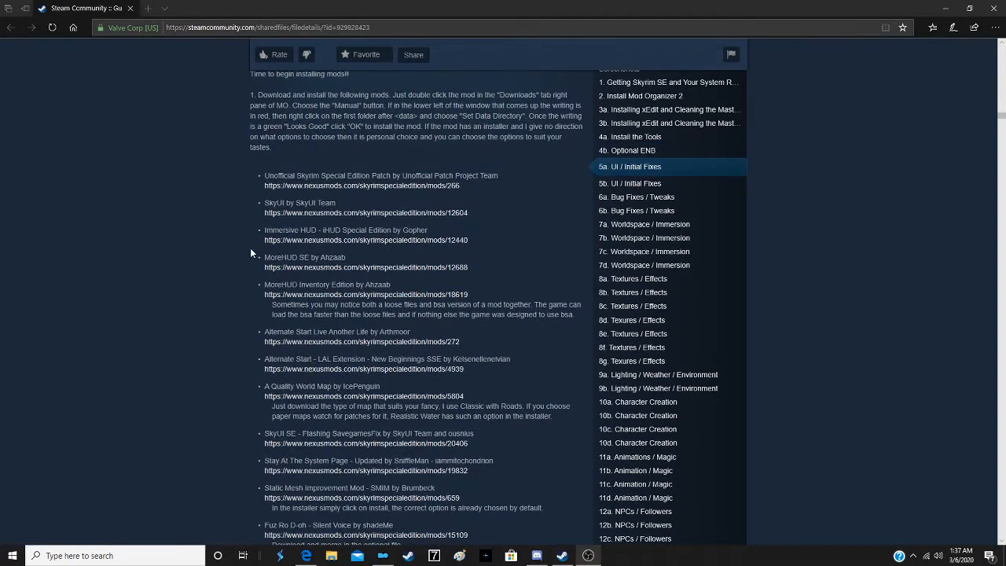
pyautogui.scroll(-1, 179, 271)
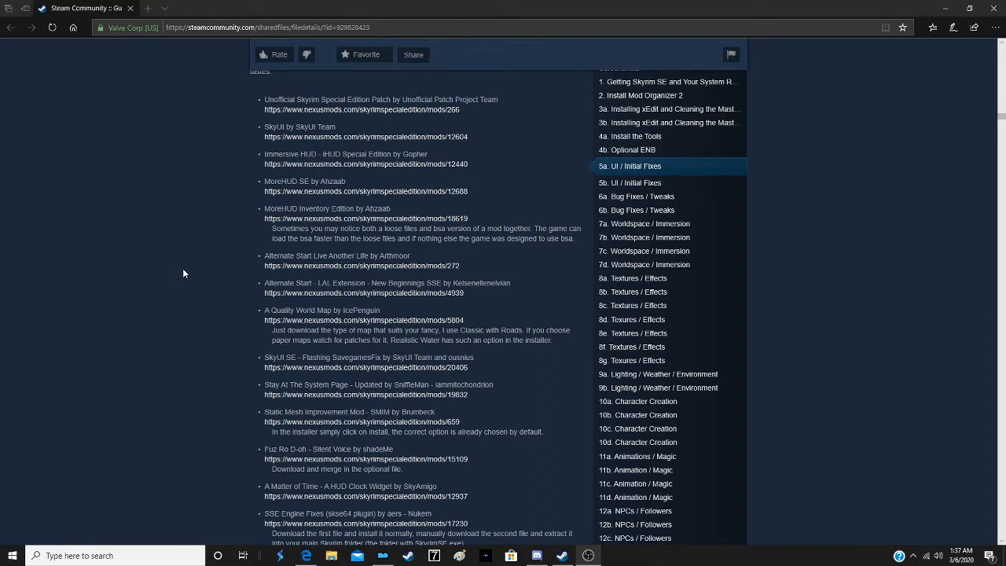
pyautogui.rightClick(409, 111)
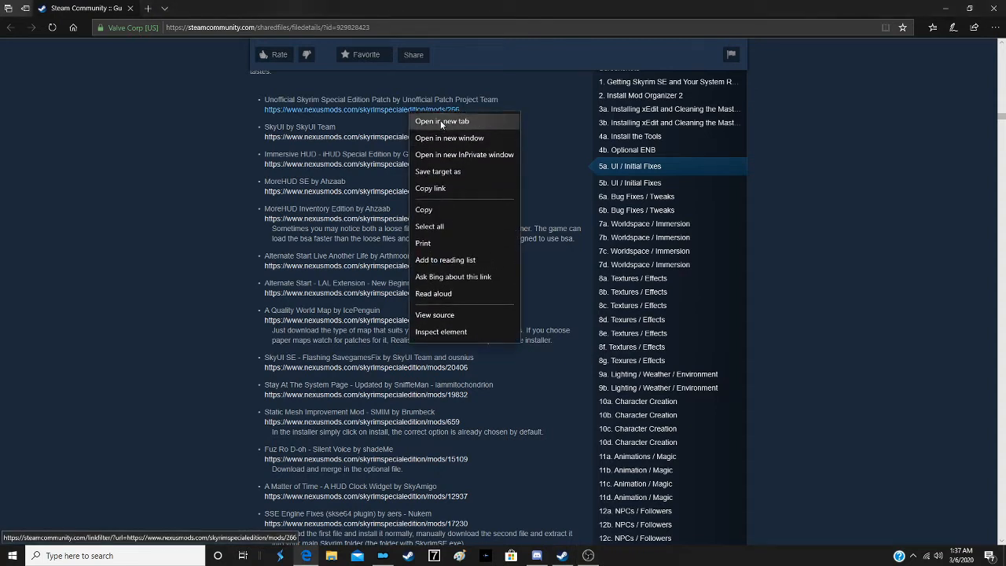
pyautogui.click(440, 120)
pyautogui.rightClick(430, 135)
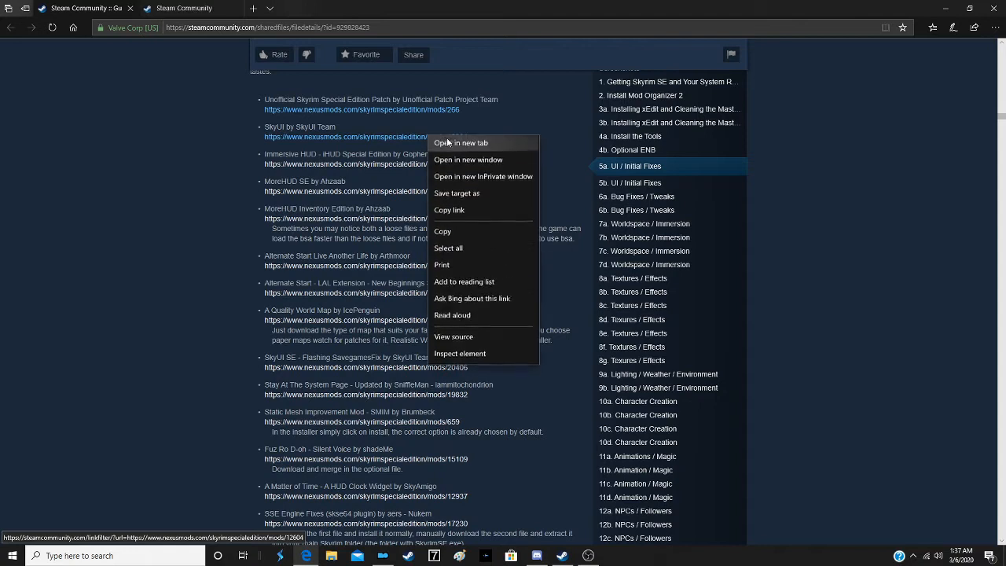
pyautogui.click(447, 142)
pyautogui.rightClick(442, 163)
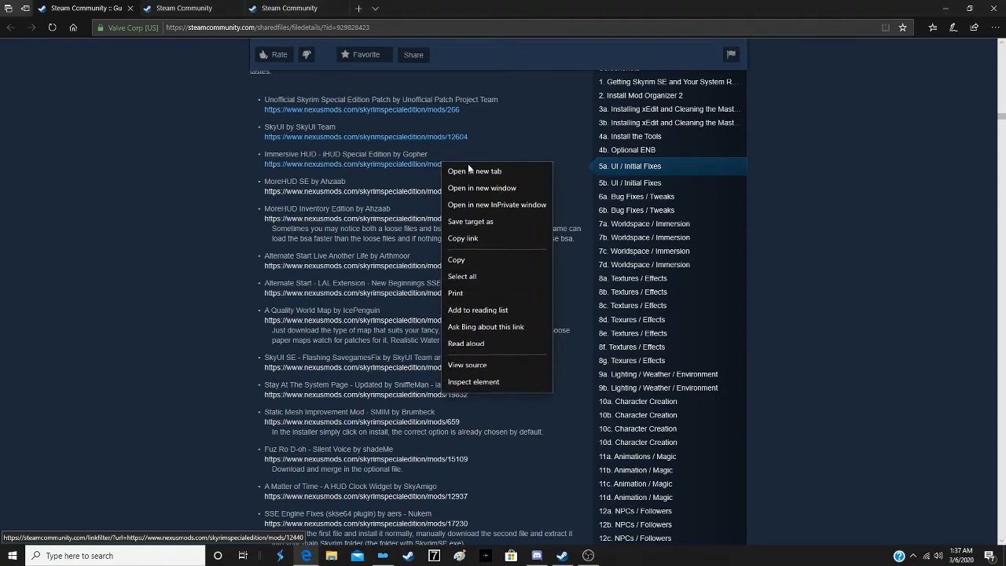
pyautogui.click(472, 172)
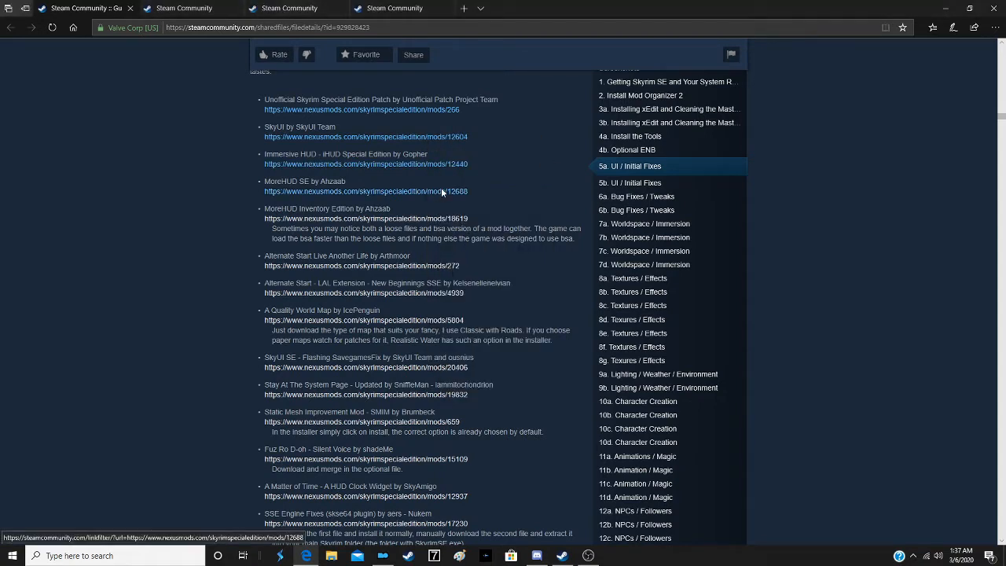
# - Open the MoreHUD SE, MoreHUD Inventory Edition and Alternate Start Live Another Life links in new tabs
pyautogui.rightClick(441, 187)
pyautogui.click(457, 197)
pyautogui.rightClick(462, 219)
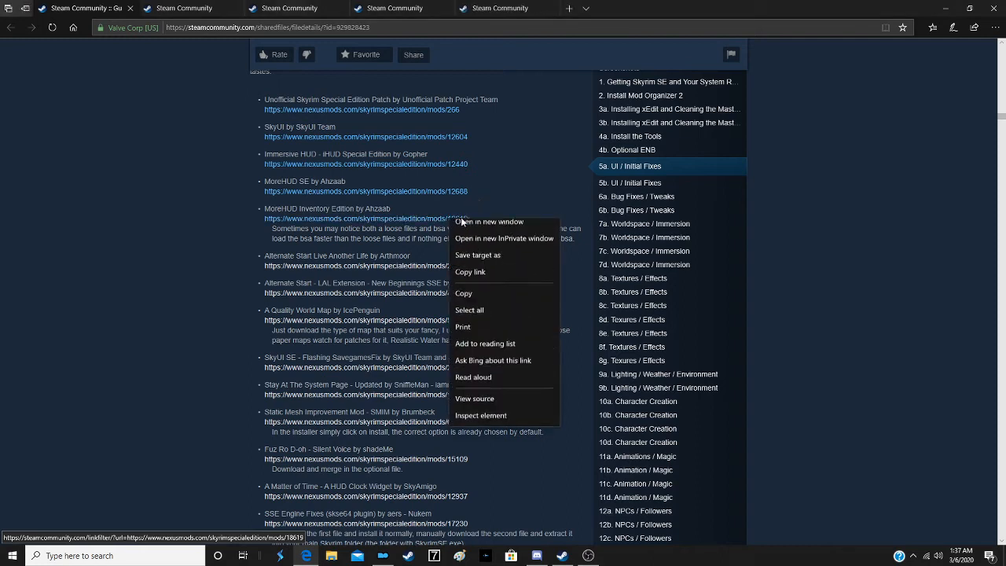
pyautogui.click(470, 226)
pyautogui.rightClick(447, 266)
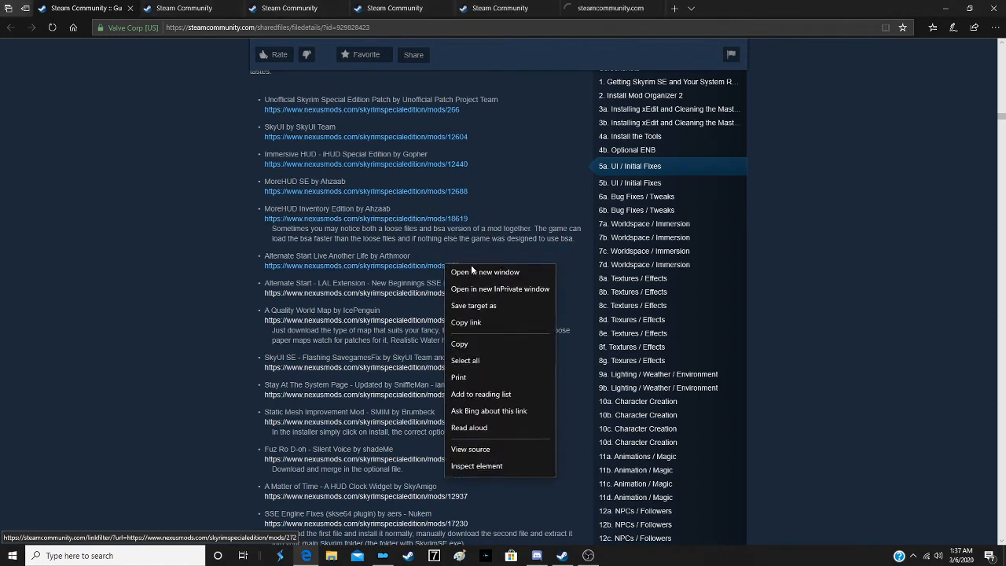
pyautogui.click(481, 277)
# - Open the Alternate Start - LAL Extension - New Beginnings and A Quality World Map links in new tabs
pyautogui.rightClick(458, 292)
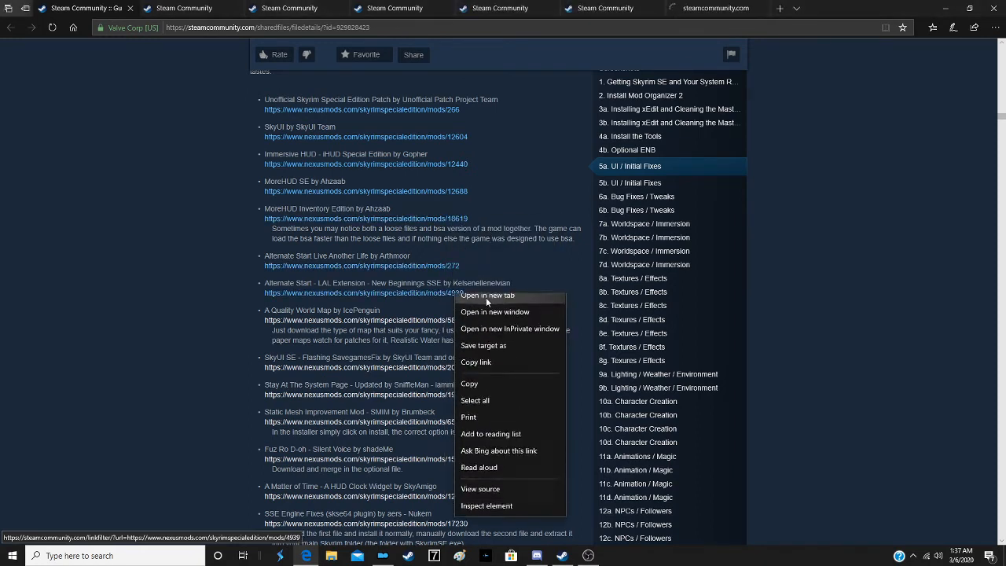
pyautogui.click(487, 302)
pyautogui.rightClick(457, 320)
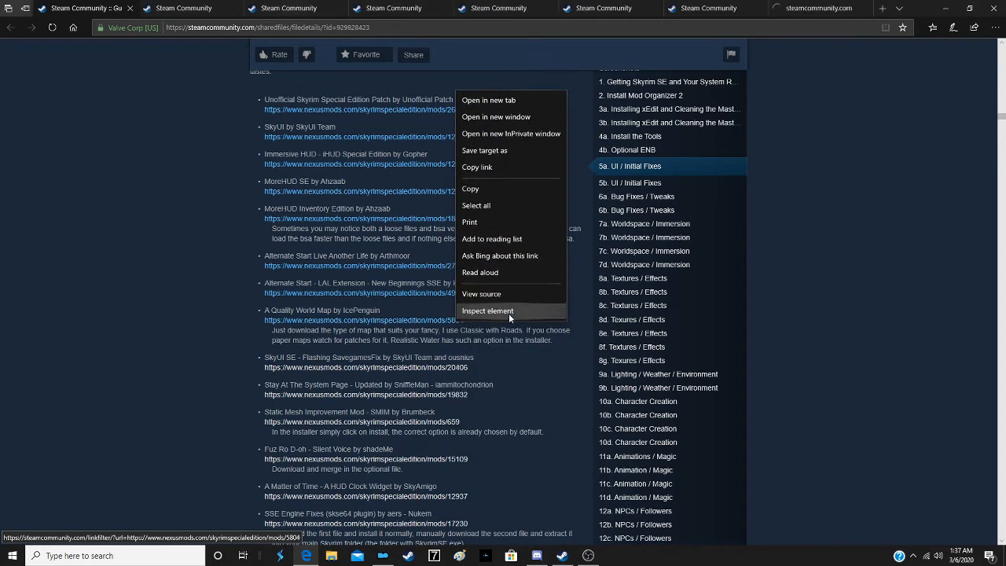
pyautogui.click(503, 101)
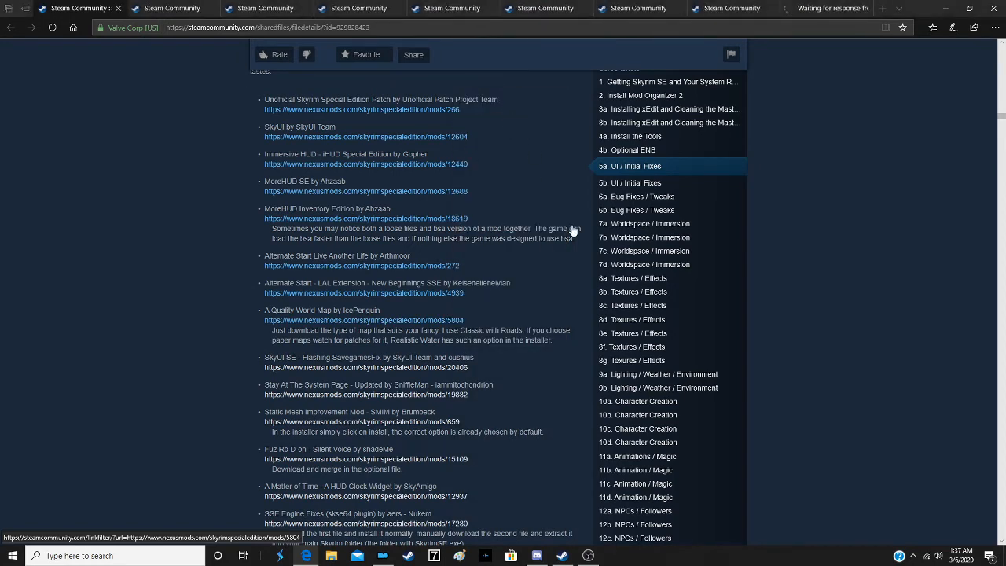
pyautogui.scroll(-2, 572, 228)
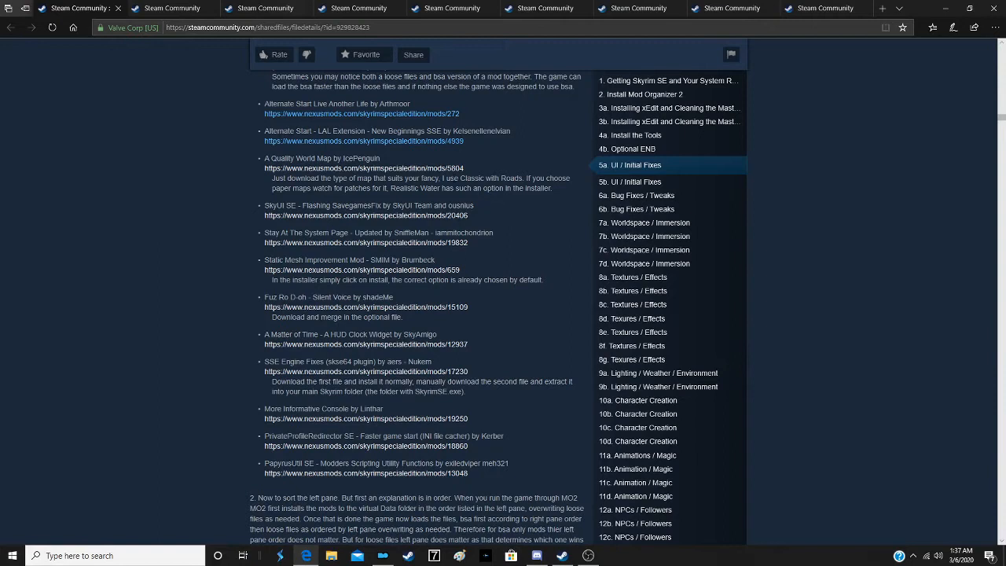
pyautogui.rightClick(460, 169)
pyautogui.click(509, 183)
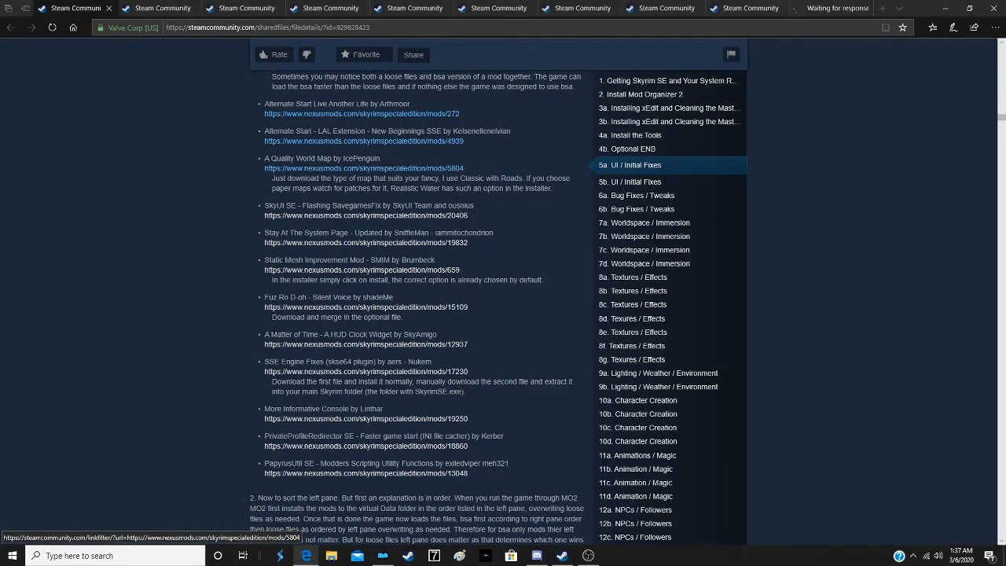
# - Open the SkyUI SE - Flashing SavegamesFix, Stay At The System Page and Static Mesh Improvement Mod links in new tabs
pyautogui.rightClick(456, 216)
pyautogui.click(499, 225)
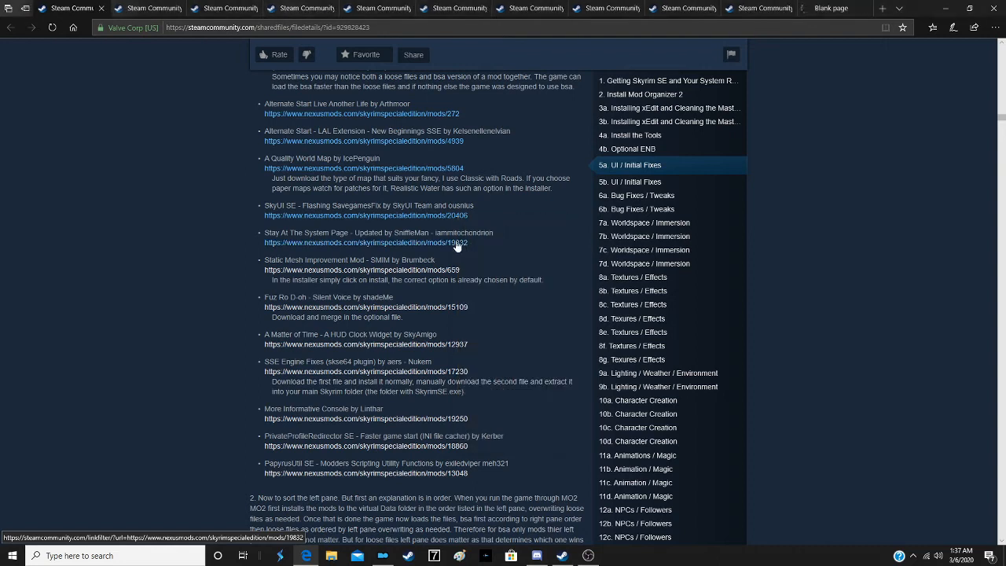
pyautogui.rightClick(458, 242)
pyautogui.click(497, 251)
pyautogui.rightClick(453, 277)
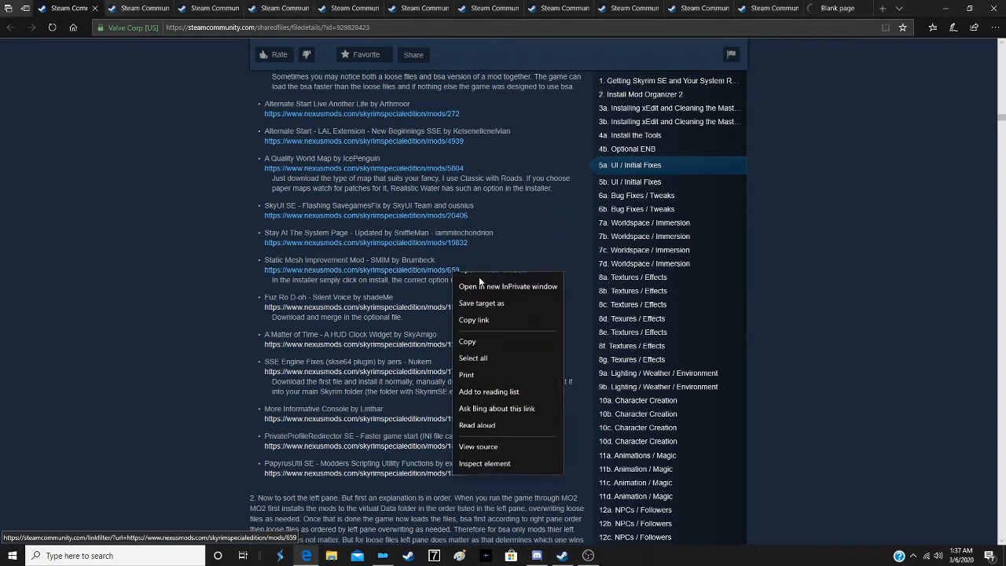
pyautogui.click(495, 285)
# - Open the Fuz Ro D-oh, A Matter of Time and SSE Engine Fixes links in new tabs
pyautogui.rightClick(457, 307)
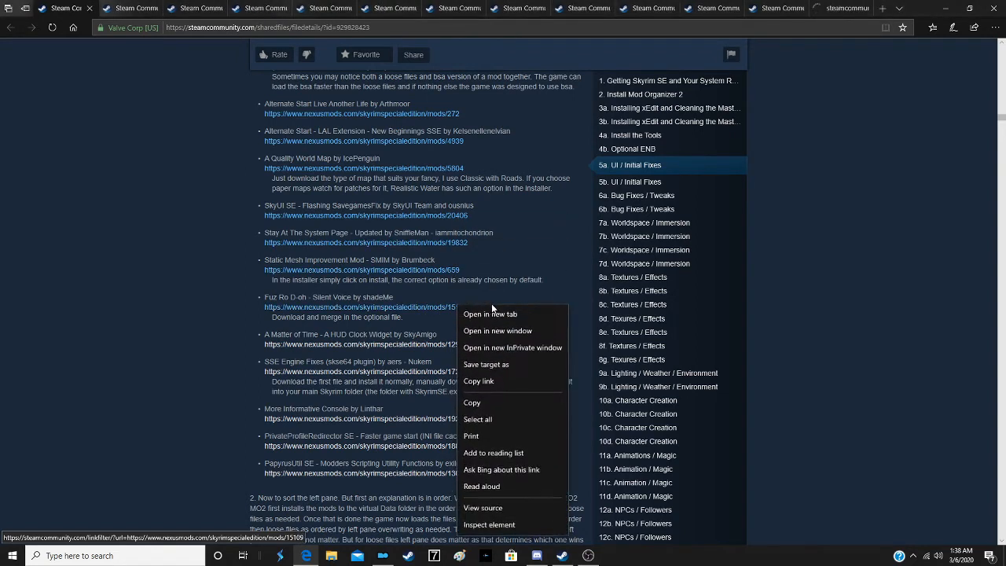
pyautogui.click(495, 315)
pyautogui.rightClick(461, 344)
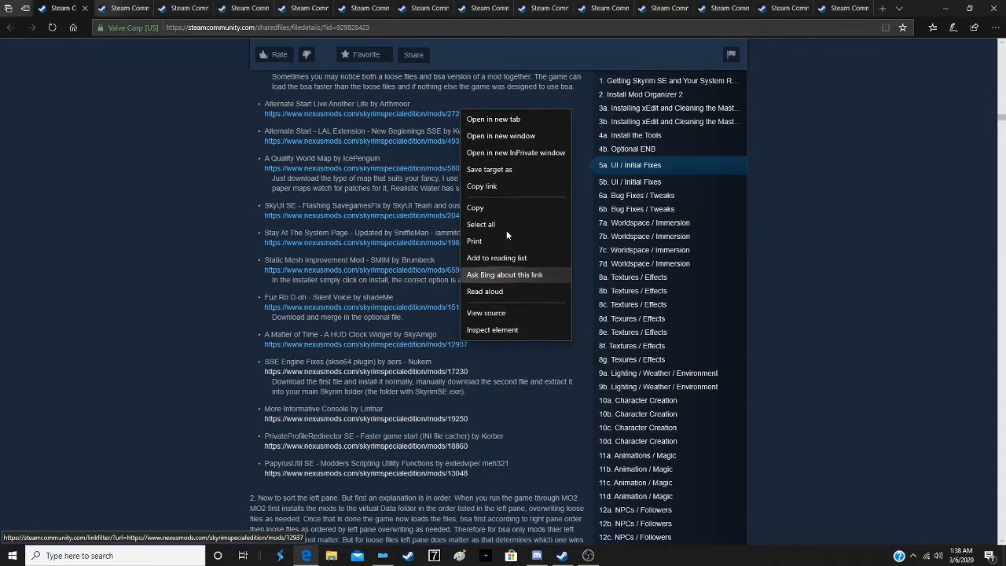
pyautogui.click(519, 120)
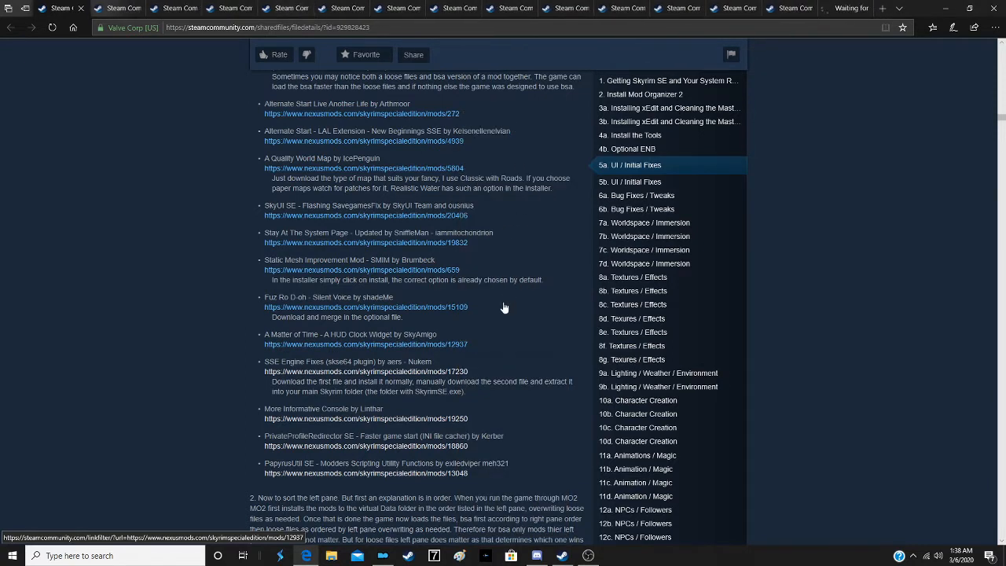
pyautogui.rightClick(461, 372)
pyautogui.click(531, 151)
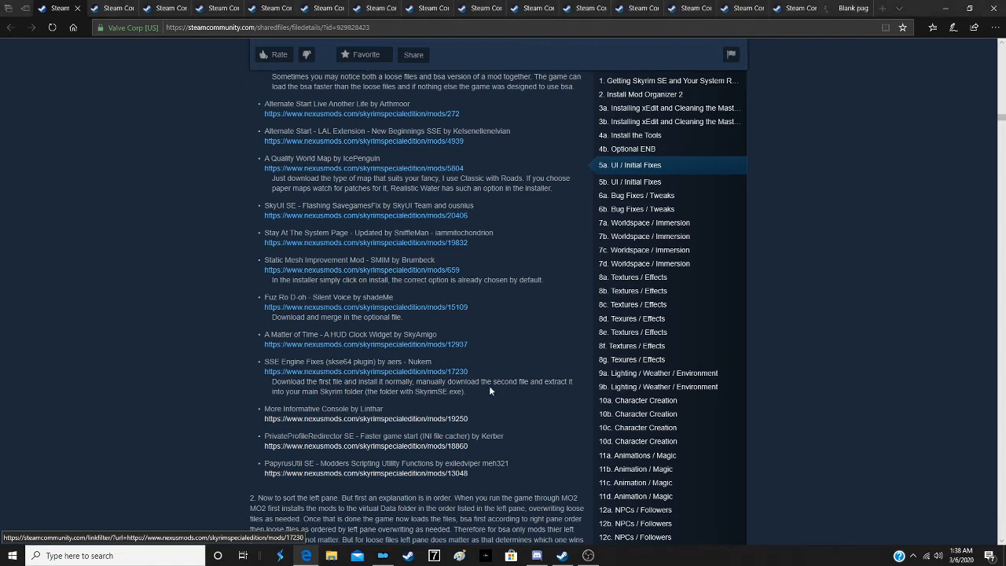
# - Open the More Informative Console, PrivateProfileRedirector SE and PapyrusUtil SE links in new tabs
pyautogui.rightClick(452, 423)
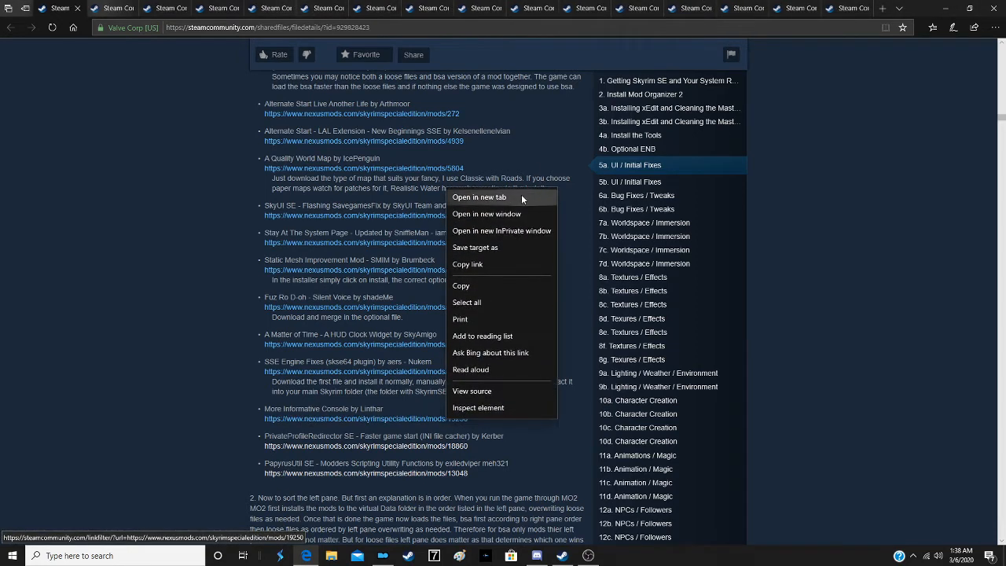
pyautogui.click(521, 194)
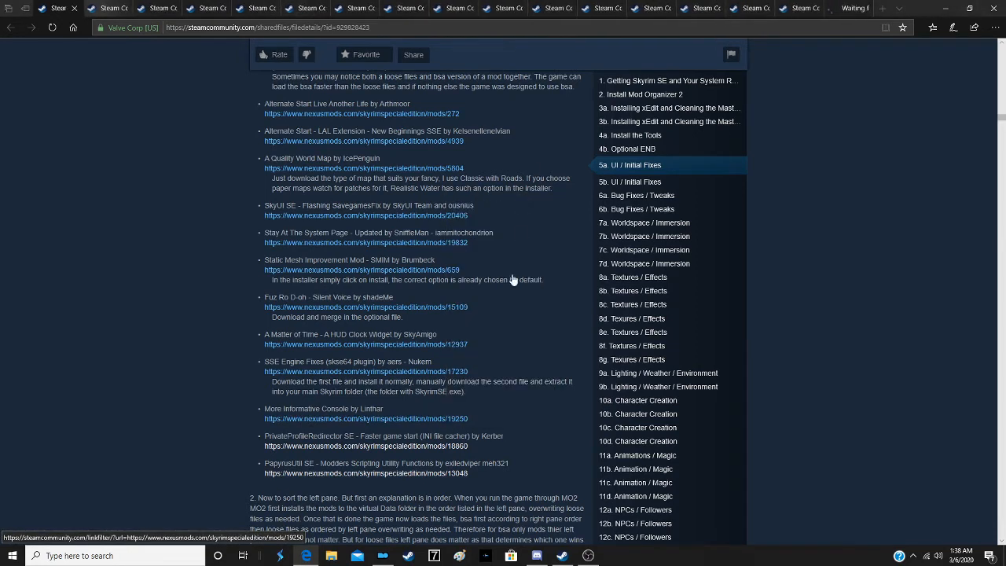
pyautogui.rightClick(461, 445)
pyautogui.click(522, 225)
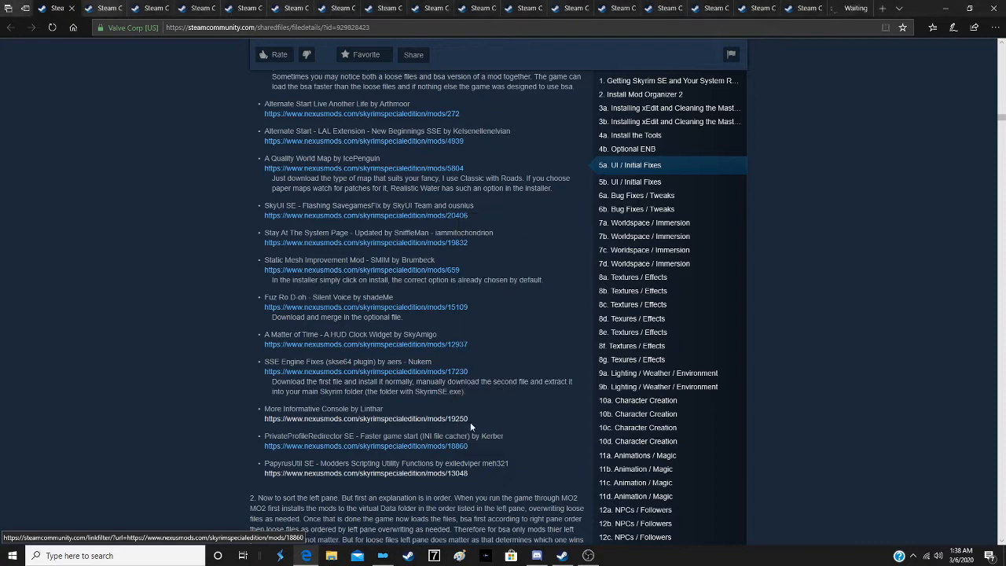
pyautogui.rightClick(460, 478)
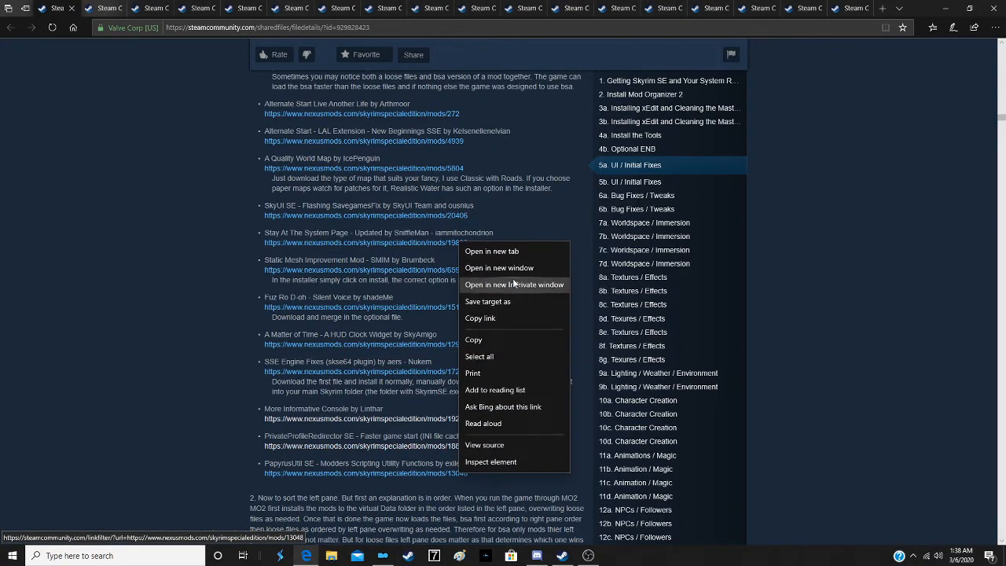
pyautogui.click(507, 253)
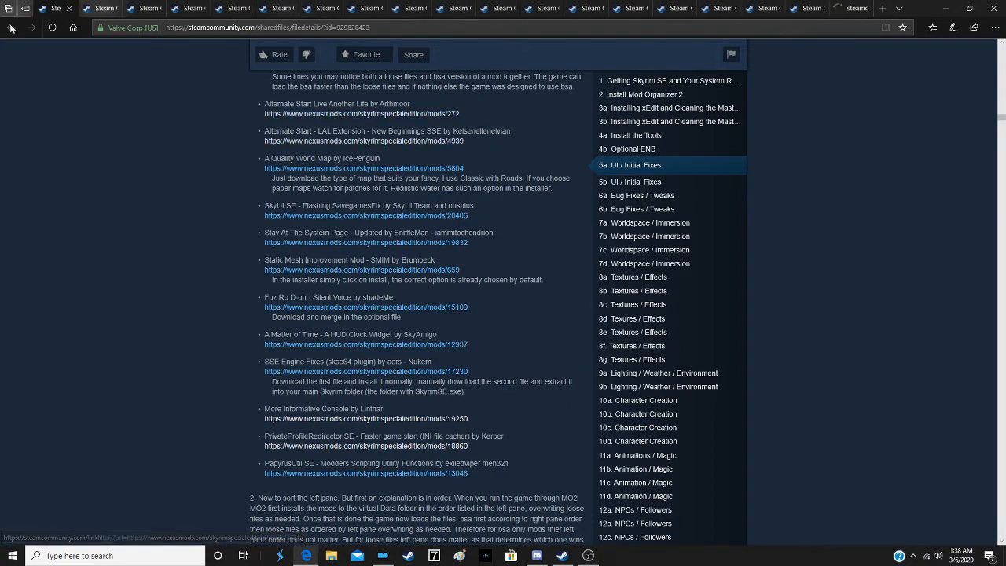
# - Detach the guide tab into its own window and snap it side by side with the window holding the mod tabs
pyautogui.moveTo(61, 291); pyautogui.dragTo(110, 274)
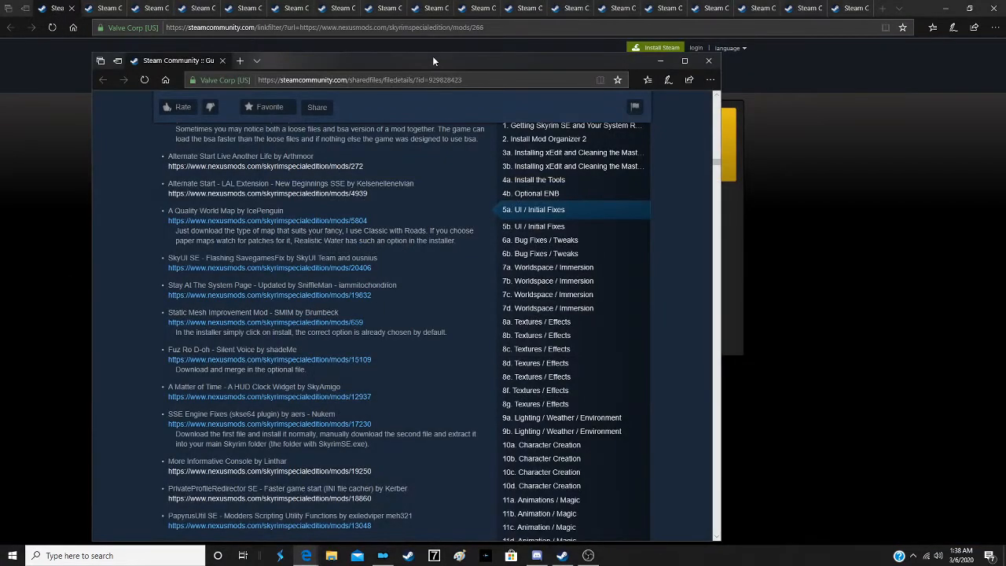
pyautogui.moveTo(432, 56); pyautogui.dragTo(3, 81)
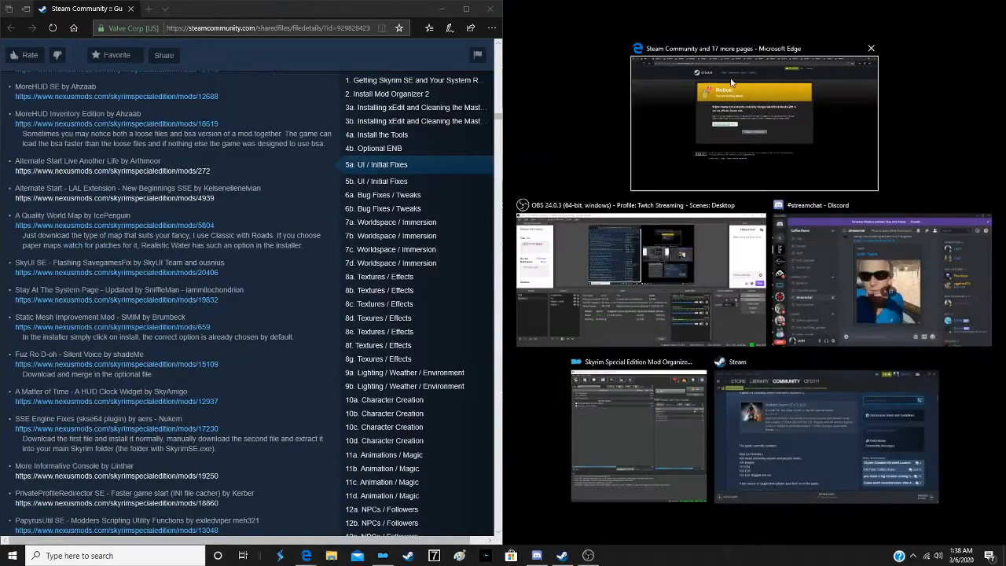
pyautogui.click(743, 121)
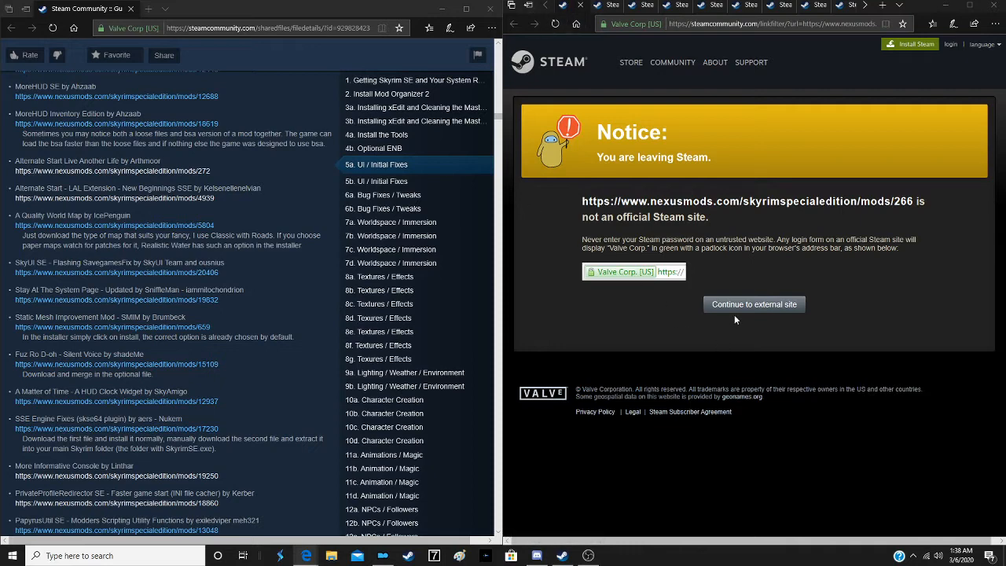
# - Continue to the Unofficial Skyrim Special Edition Patch page on Nexus Mods and start the mod manager download of its main file
pyautogui.click(754, 305)
pyautogui.scroll(3, 180, 196)
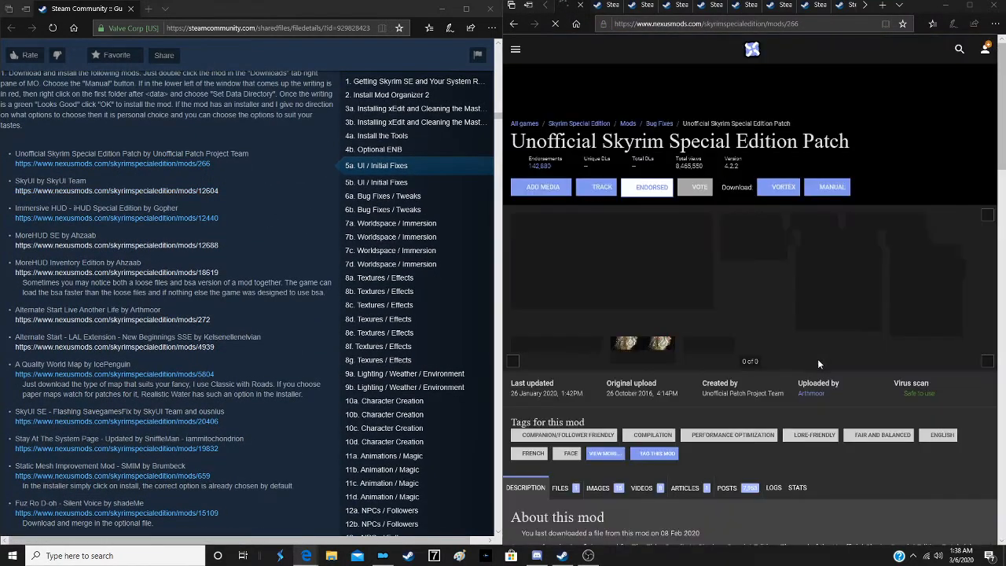
pyautogui.scroll(-3, 702, 365)
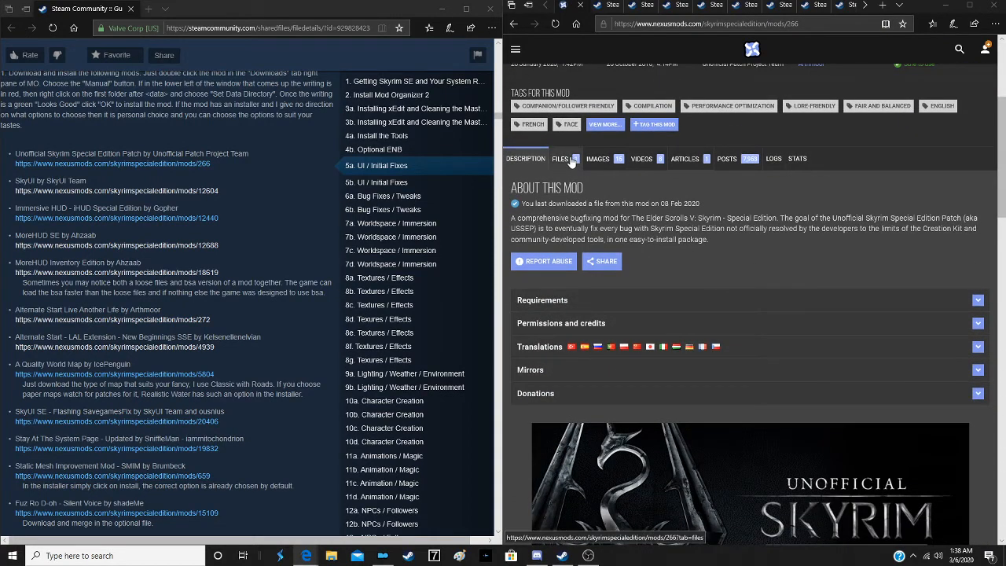
pyautogui.click(572, 161)
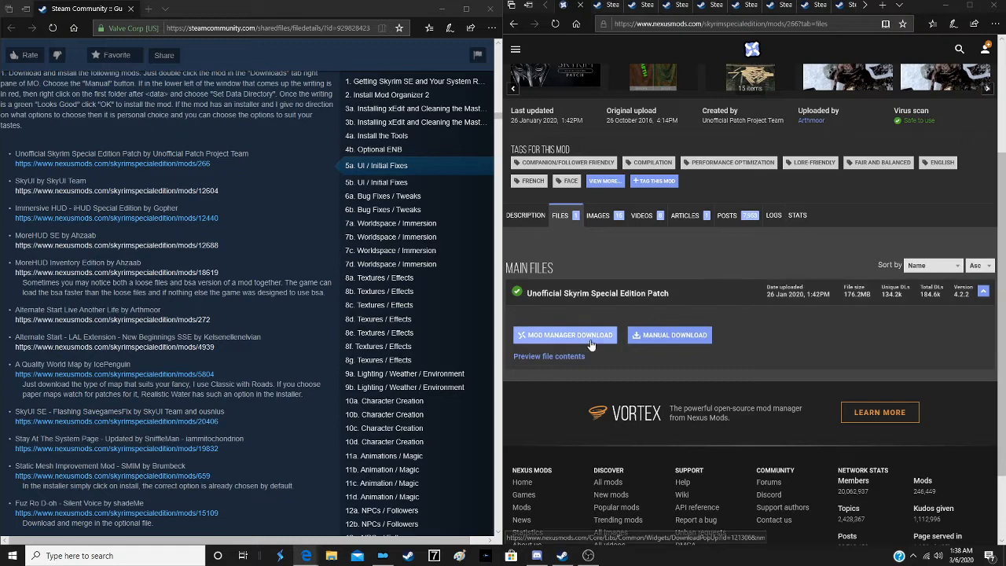
pyautogui.click(592, 339)
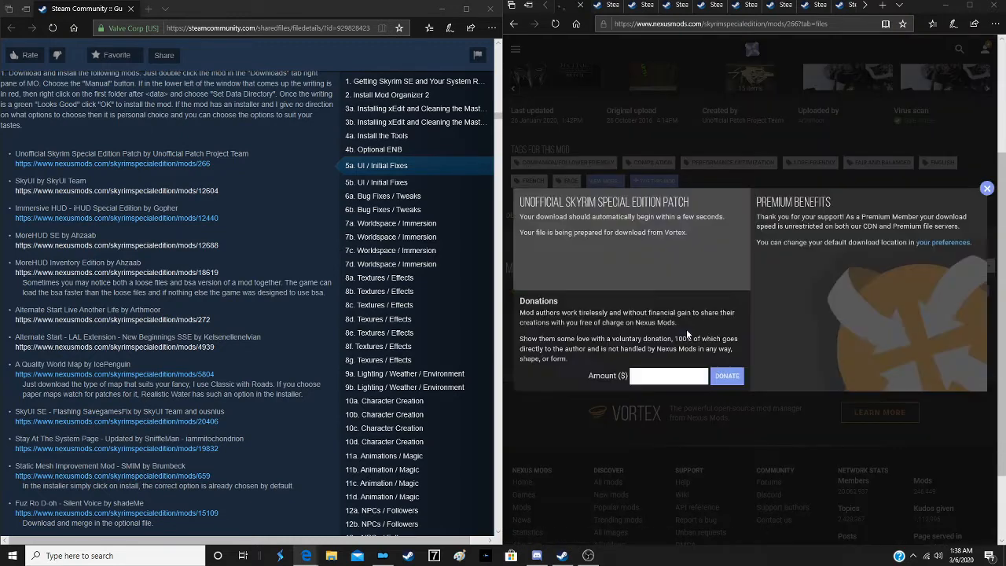
pyautogui.click(839, 296)
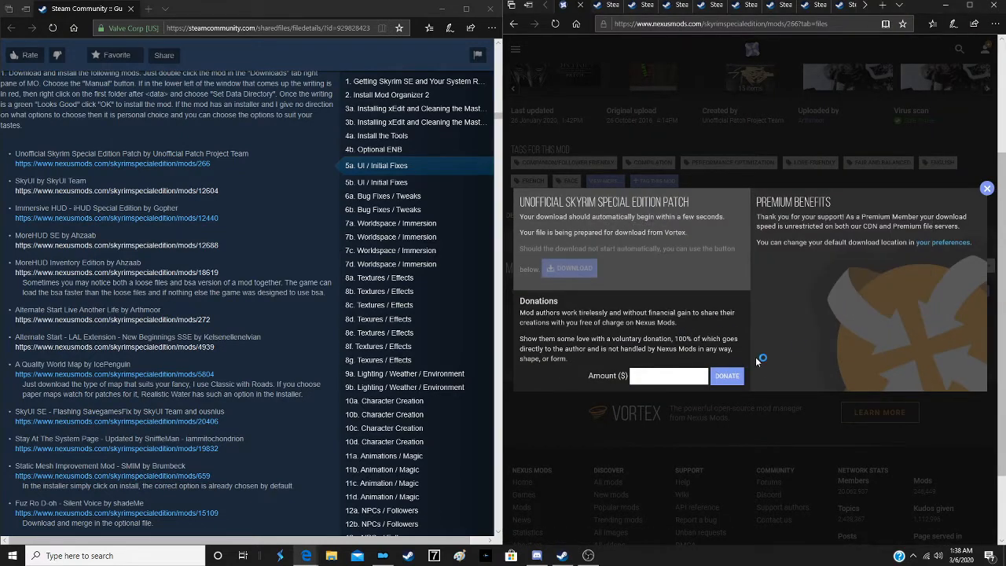
# - Switch to Mod Organizer, hide all installed files in the downloads list, and minimize the program
pyautogui.click(393, 557)
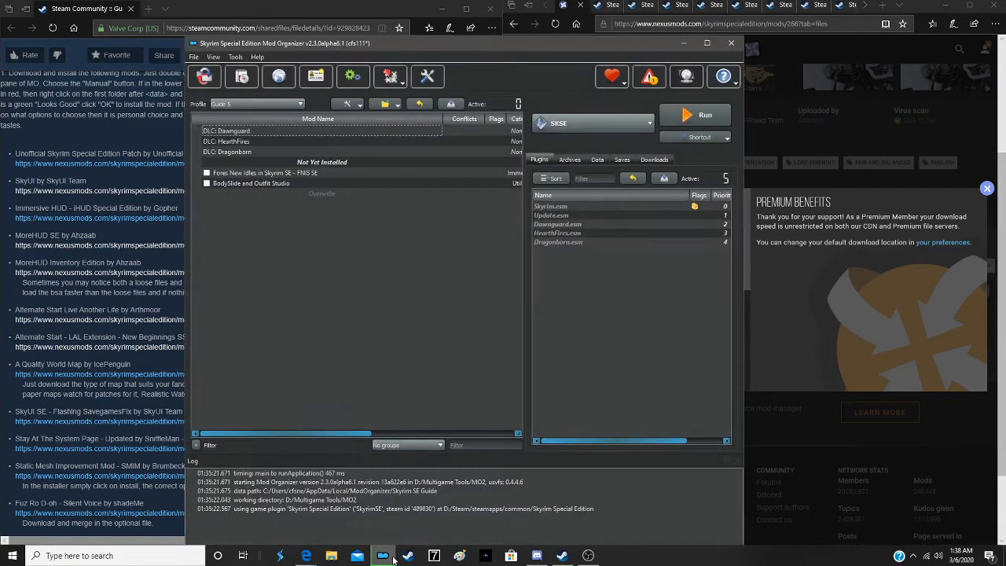
pyautogui.click(656, 159)
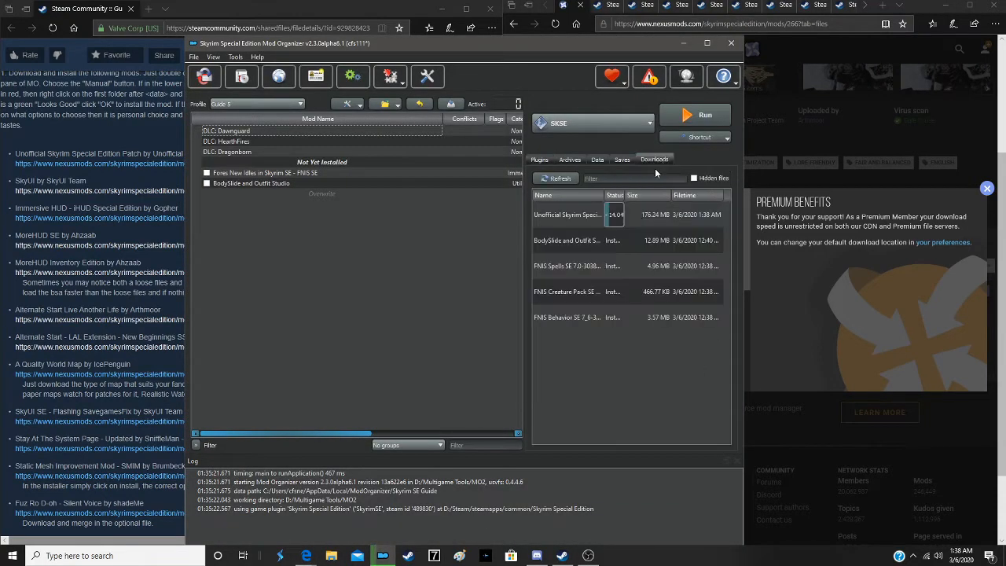
pyautogui.rightClick(607, 360)
pyautogui.click(638, 400)
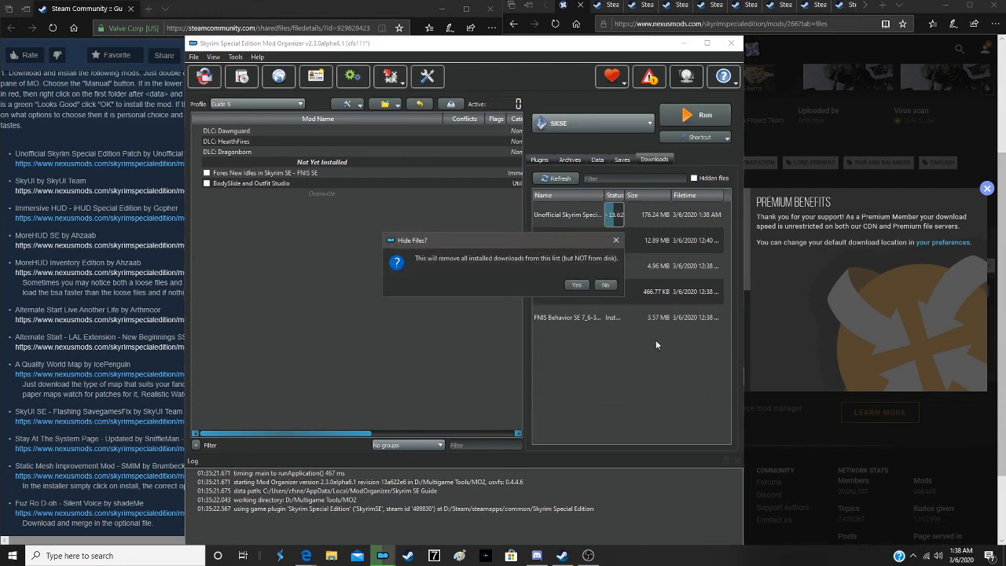
pyautogui.click(583, 286)
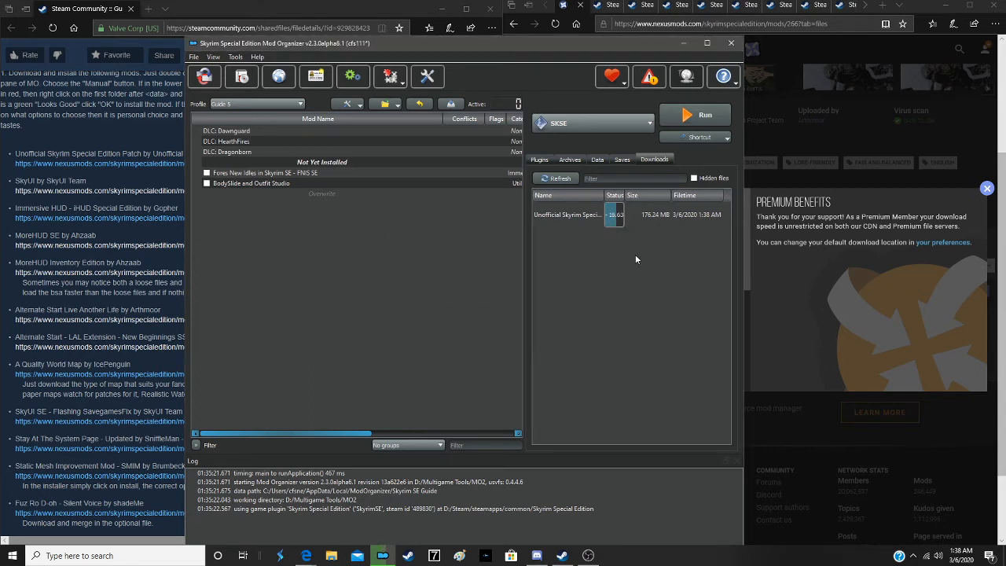
pyautogui.click(680, 42)
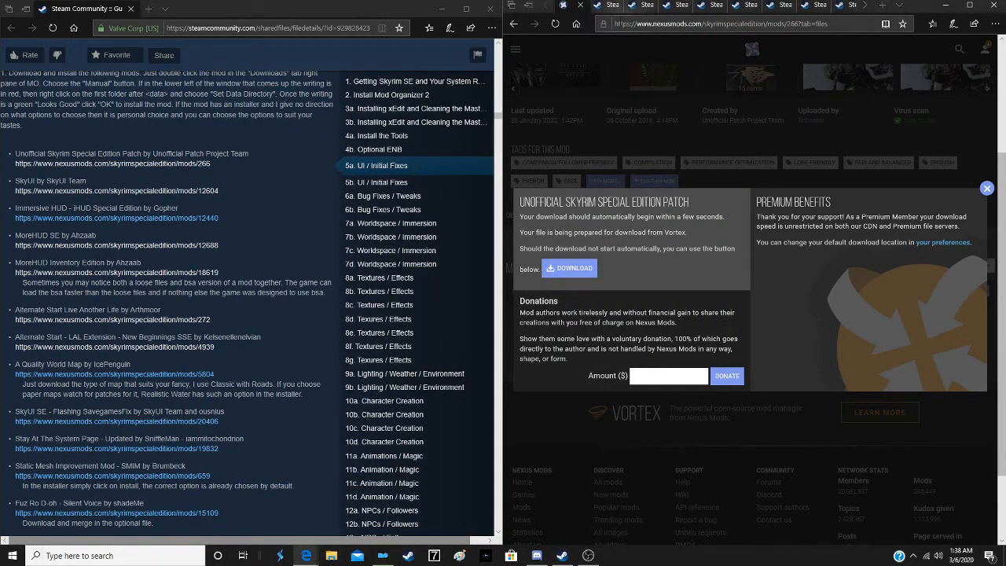
# - Start the mod manager download of SkyUI_5_2_SE from its Nexus Mods page, closing the finished patch and SkyUI tabs
pyautogui.click(581, 7)
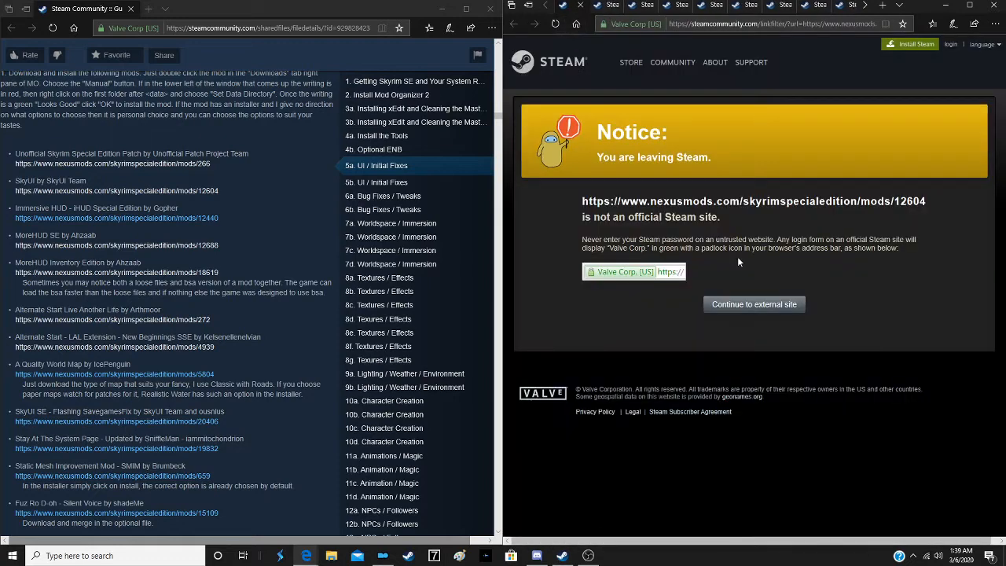
pyautogui.click(758, 307)
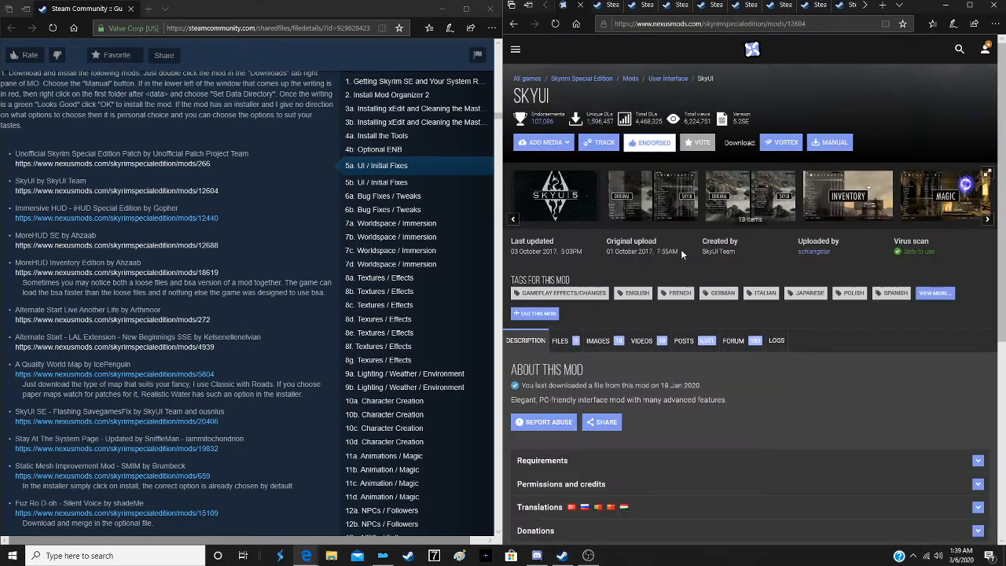
pyautogui.click(577, 340)
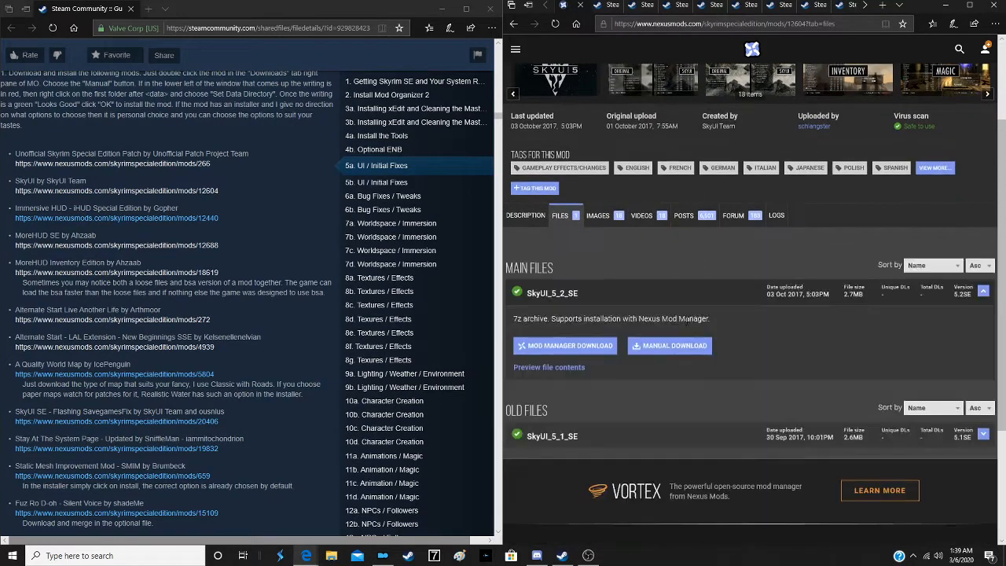
pyautogui.scroll(-1, 684, 318)
pyautogui.click(598, 269)
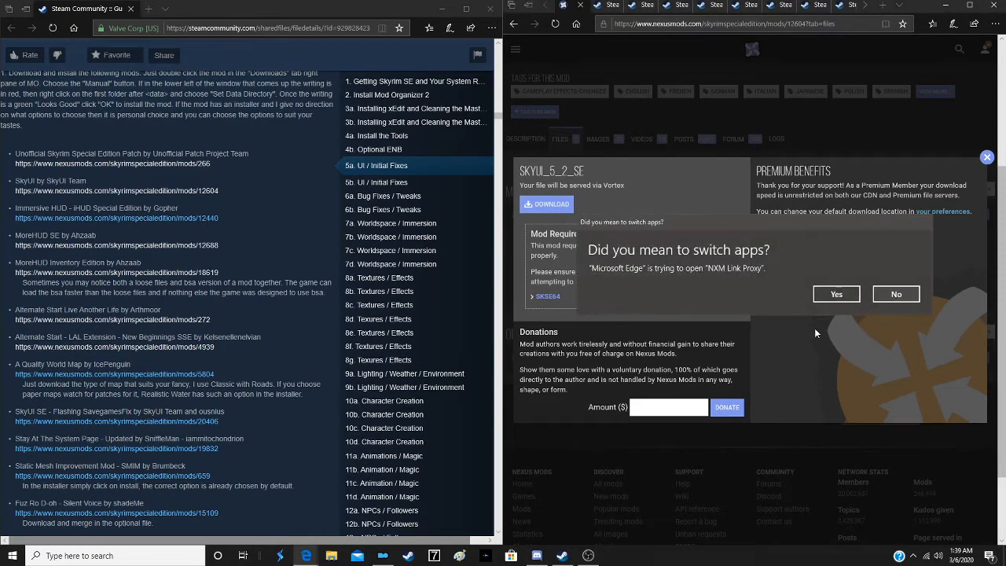
pyautogui.click(833, 295)
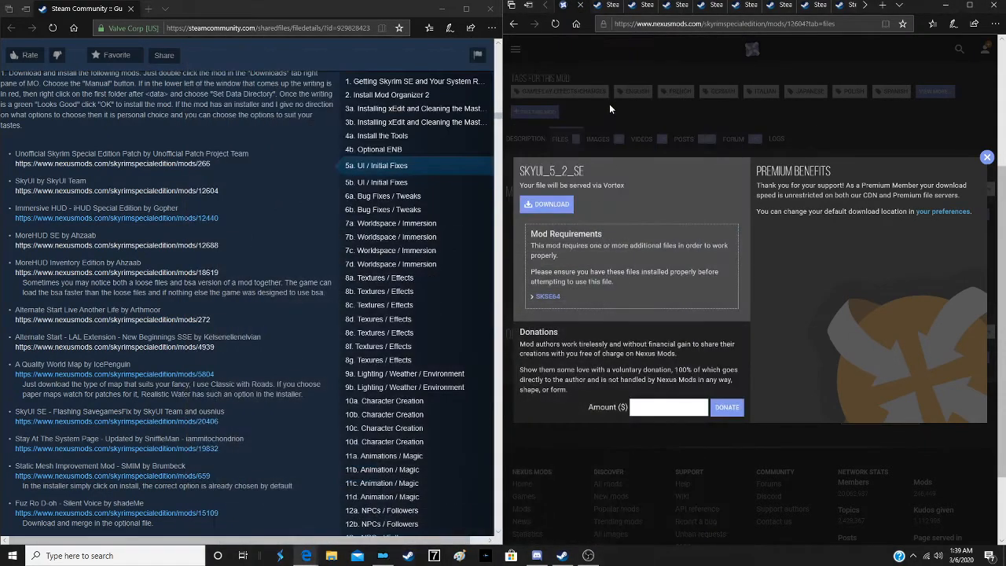
pyautogui.click(579, 8)
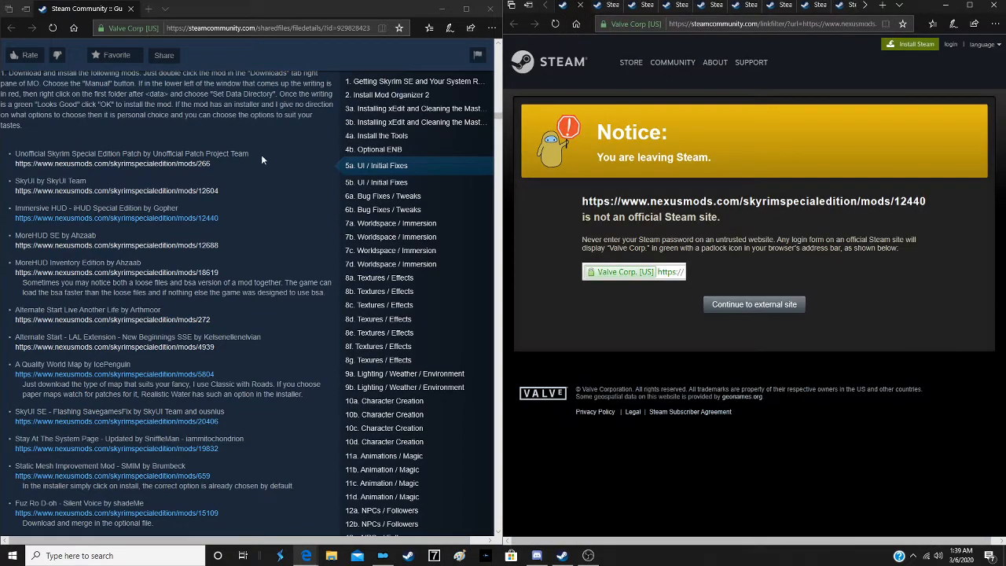
# - Continue to the Immersive HUD page on Nexus Mods, start the mod manager download of its main file and close the tab
pyautogui.scroll(-2, 231, 222)
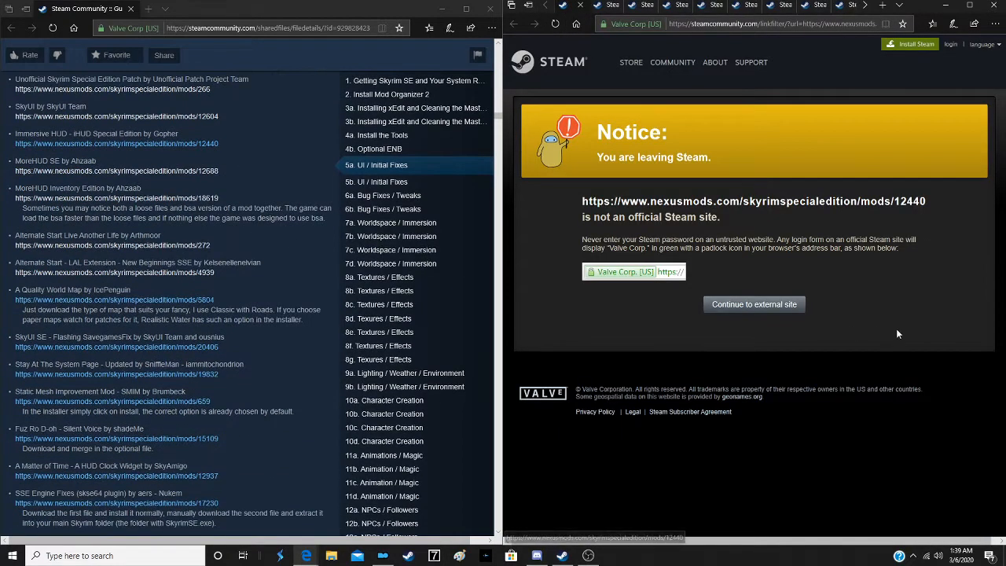
pyautogui.click(775, 308)
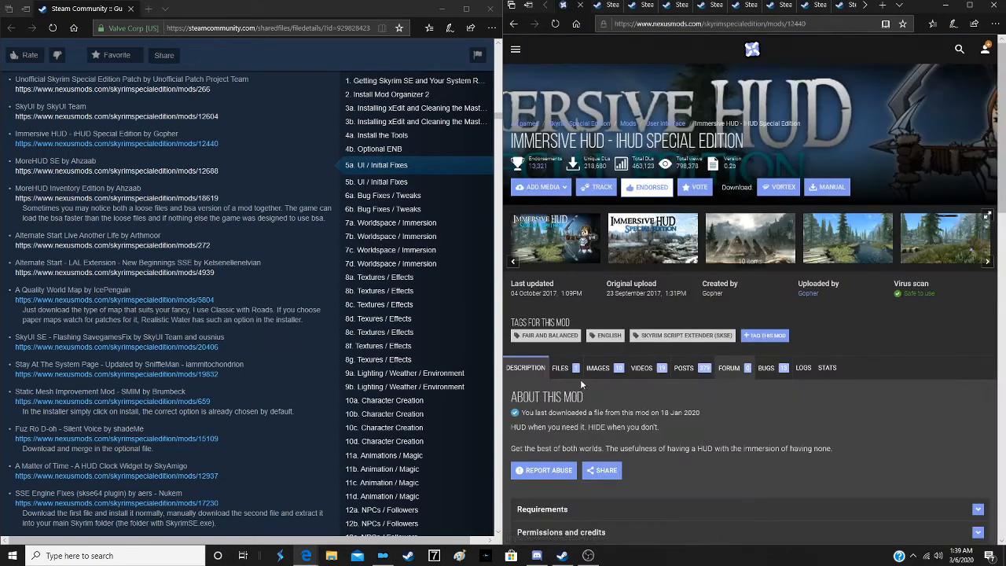
pyautogui.click(564, 375)
pyautogui.scroll(-2, 716, 420)
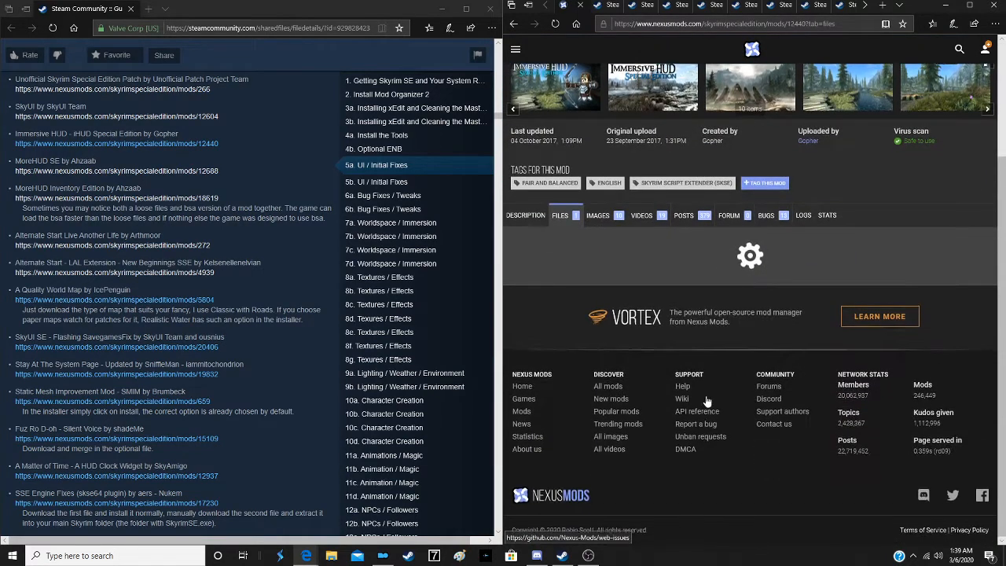
pyautogui.click(578, 345)
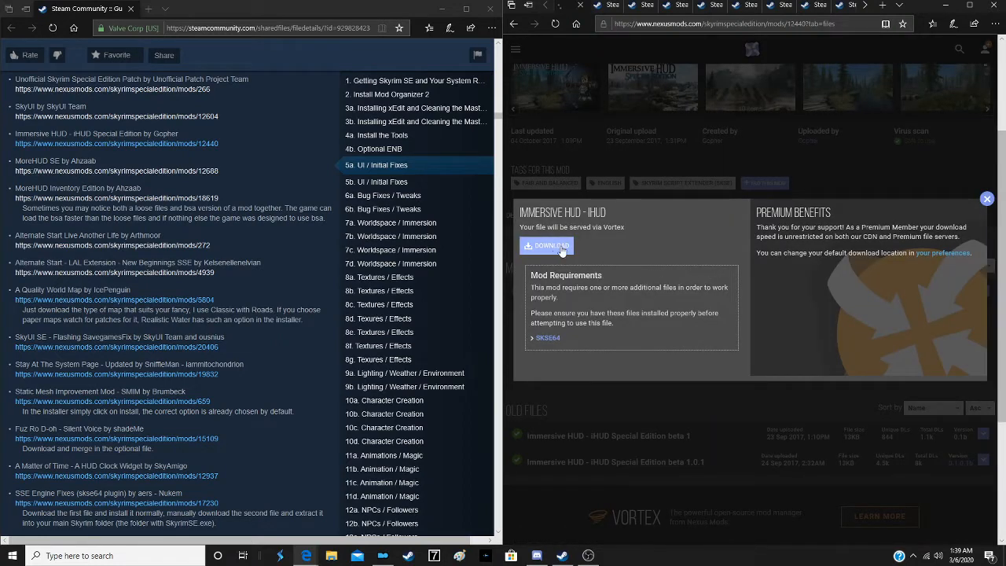
pyautogui.click(562, 248)
pyautogui.click(836, 294)
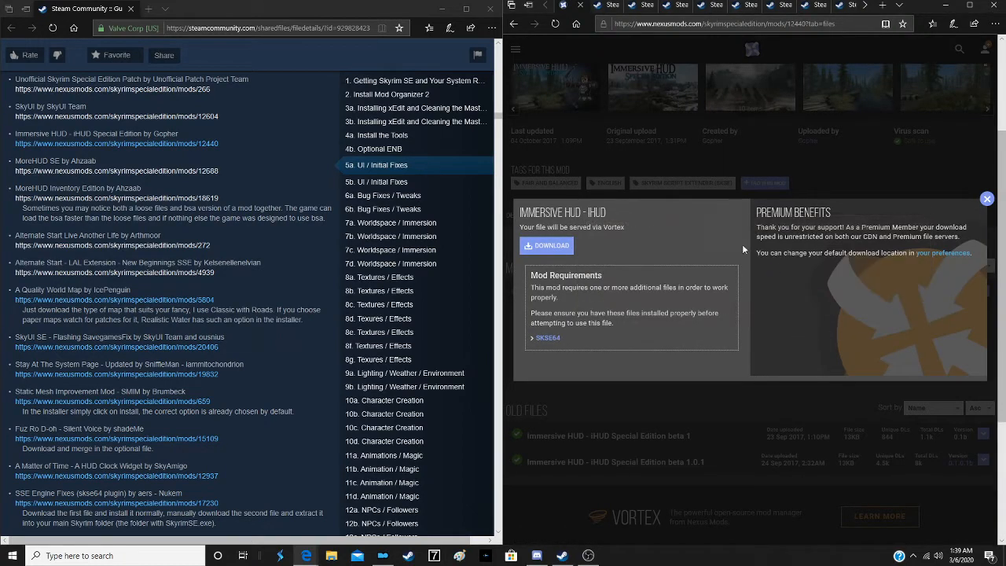
pyautogui.click(580, 6)
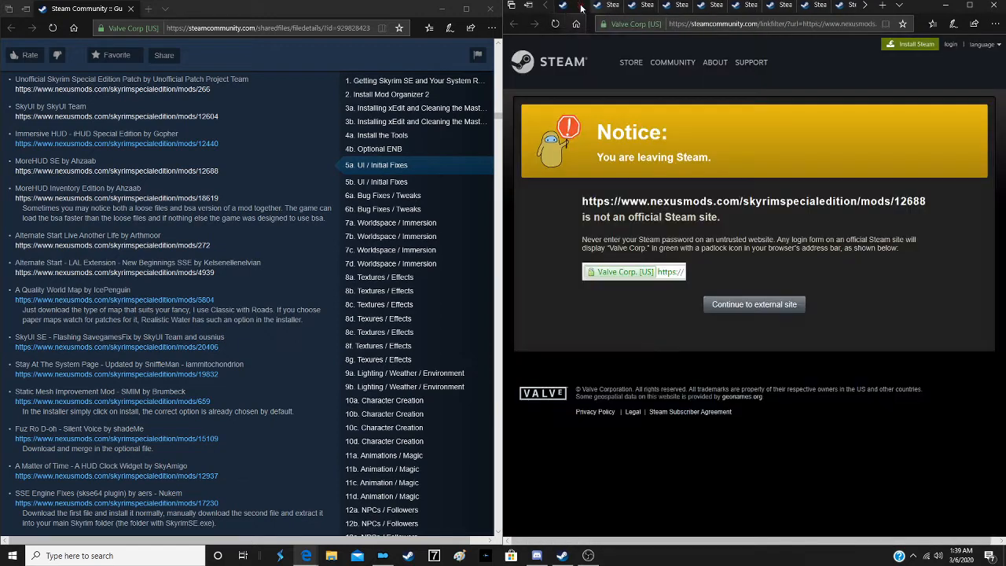
# - Continue to the moreHUD SE page, start the mod manager download of main file version 3.6.4 and close the tab
pyautogui.click(778, 309)
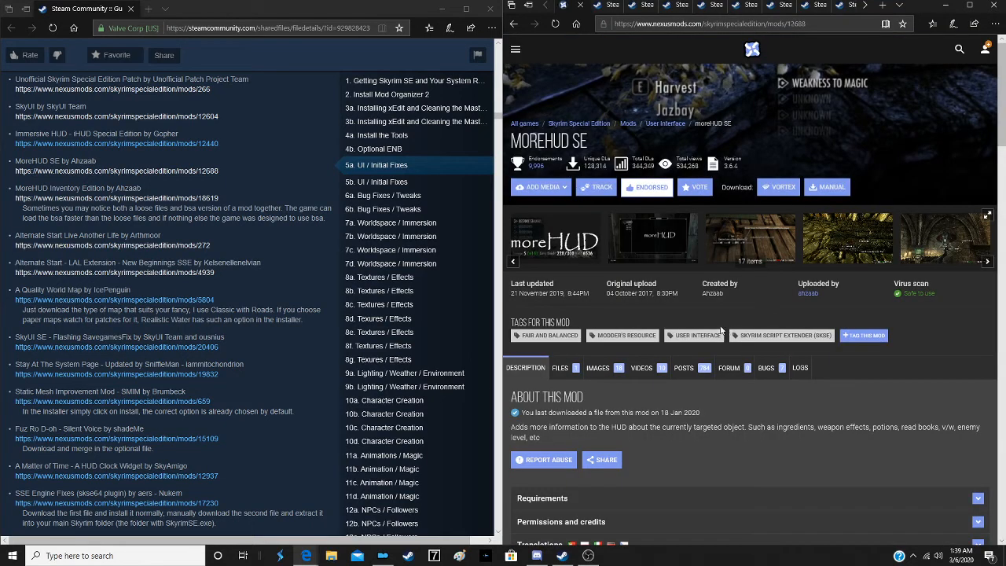
pyautogui.scroll(-4, 694, 326)
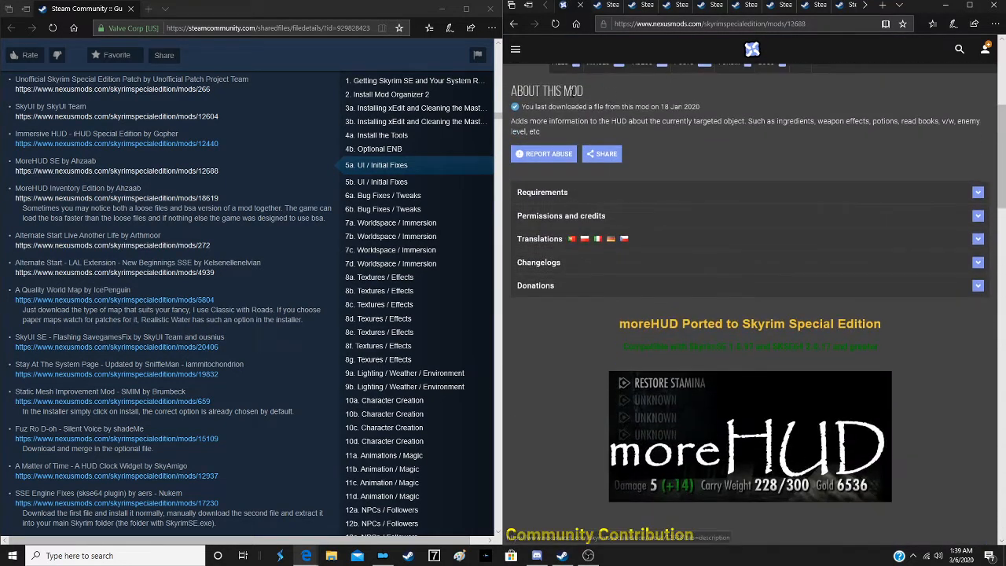
pyautogui.click(566, 66)
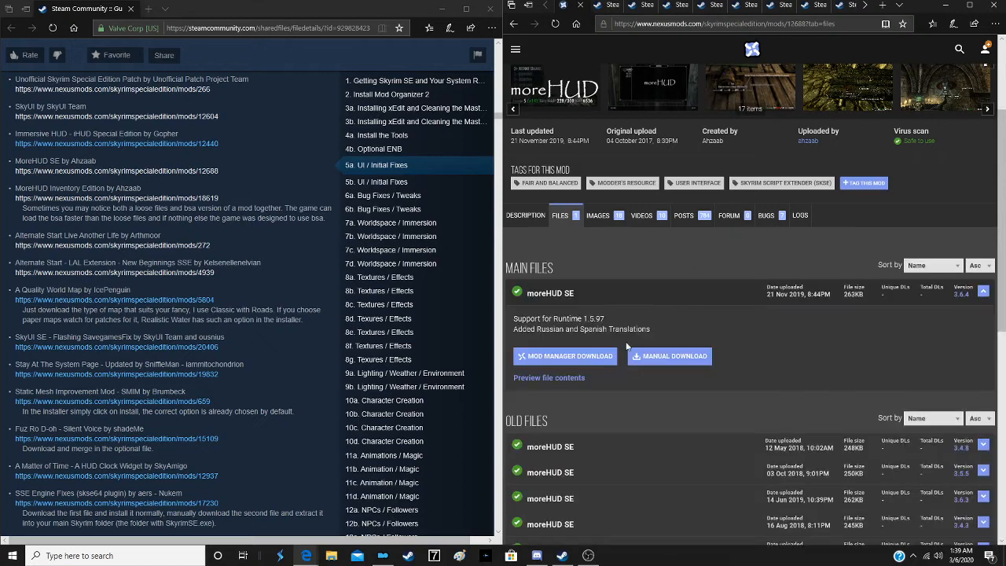
pyautogui.click(594, 355)
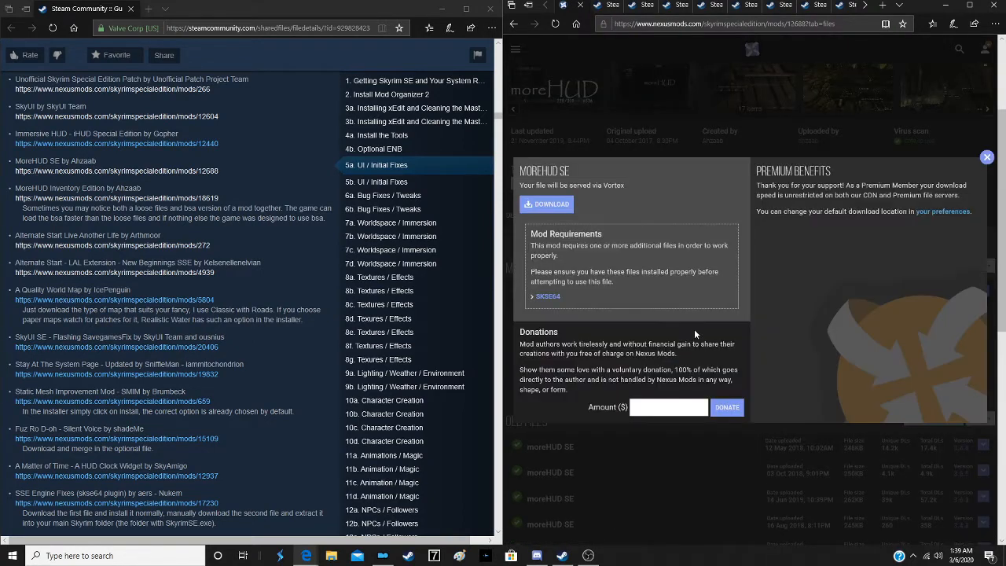
pyautogui.click(541, 206)
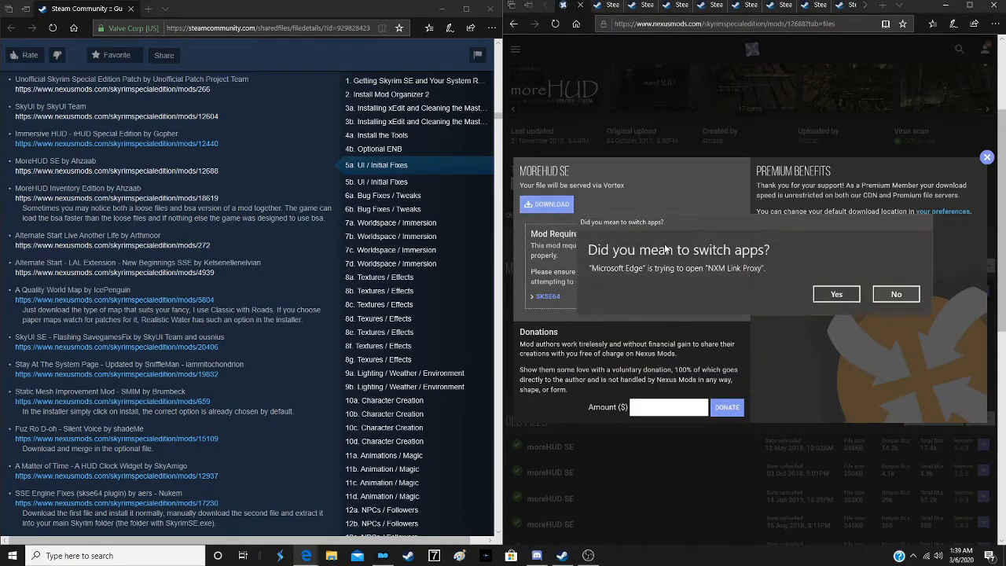
pyautogui.click(835, 294)
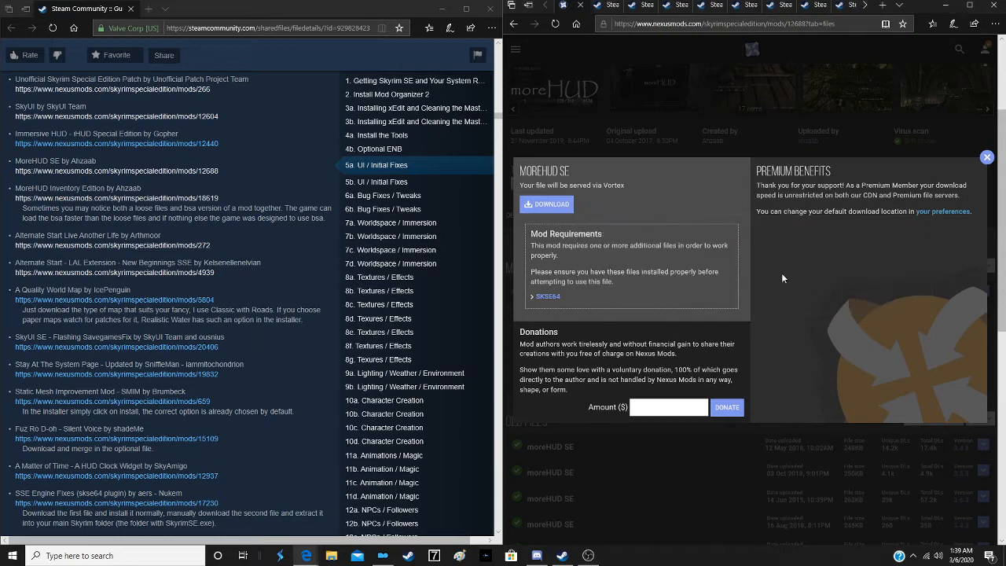
pyautogui.click(580, 6)
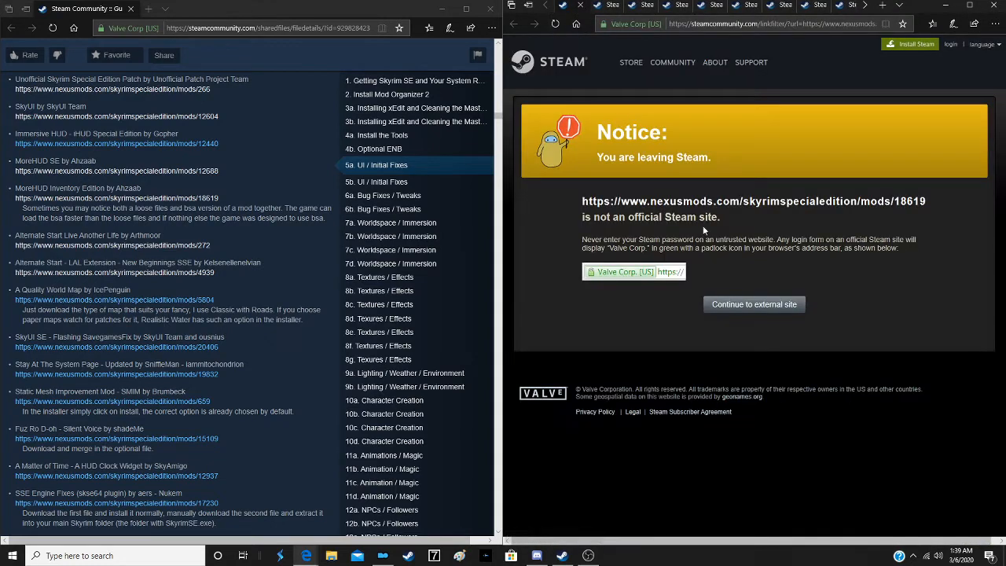
# - Start the mod manager download of the main moreHUD Inventory Edition file, version 1.0.14, from its Nexus Mods page and close the tab
pyautogui.click(757, 314)
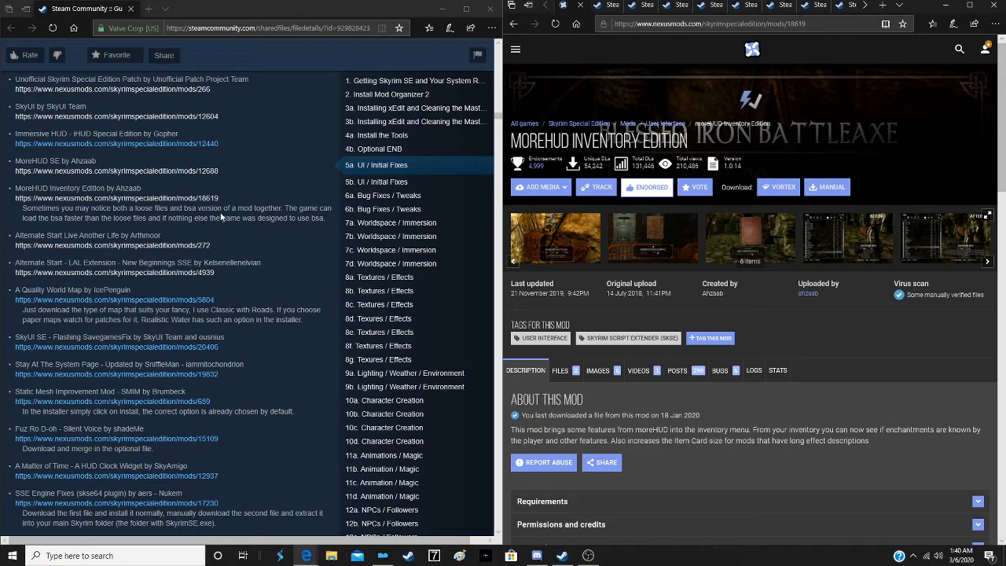
pyautogui.click(563, 368)
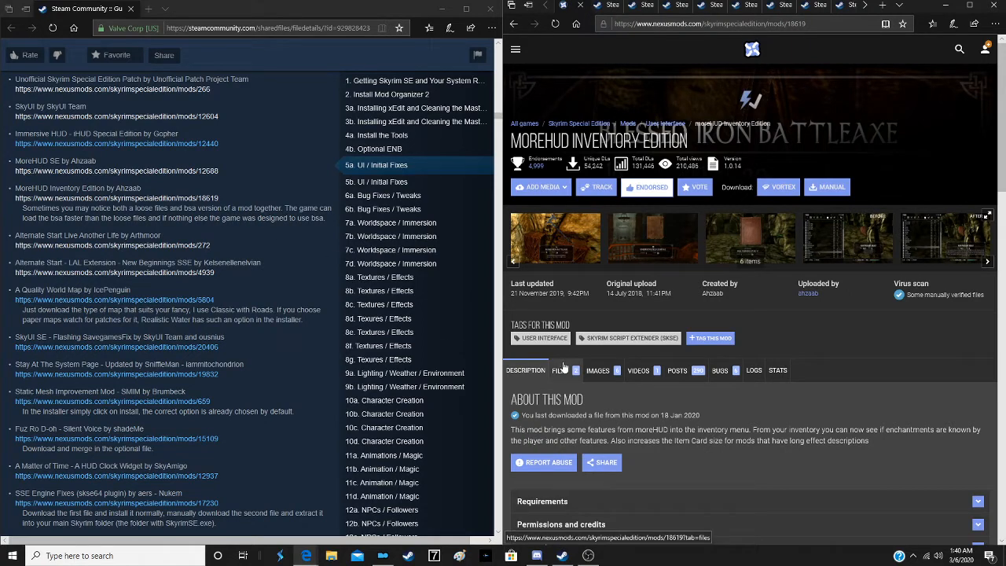
pyautogui.scroll(-2, 646, 277)
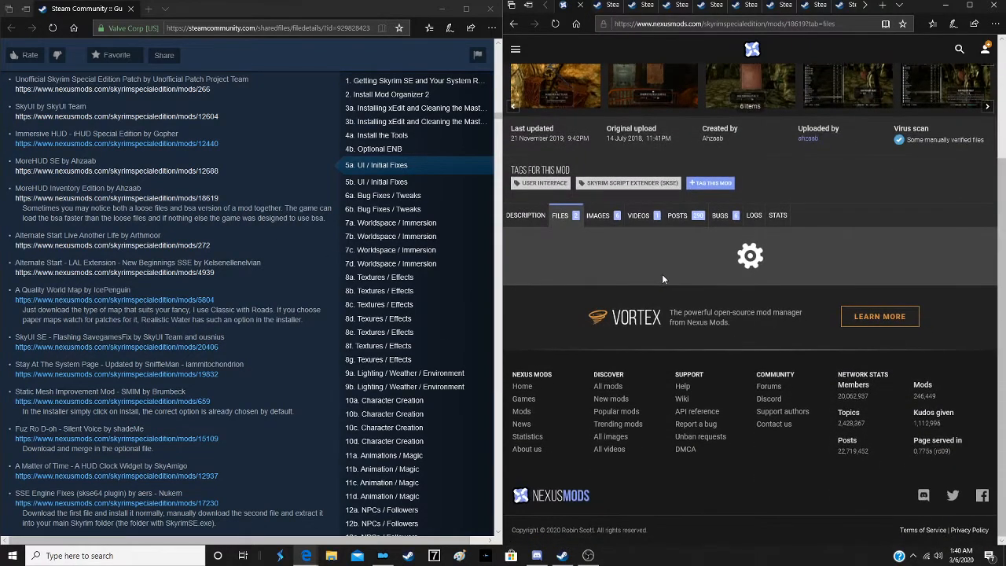
pyautogui.scroll(-1, 613, 290)
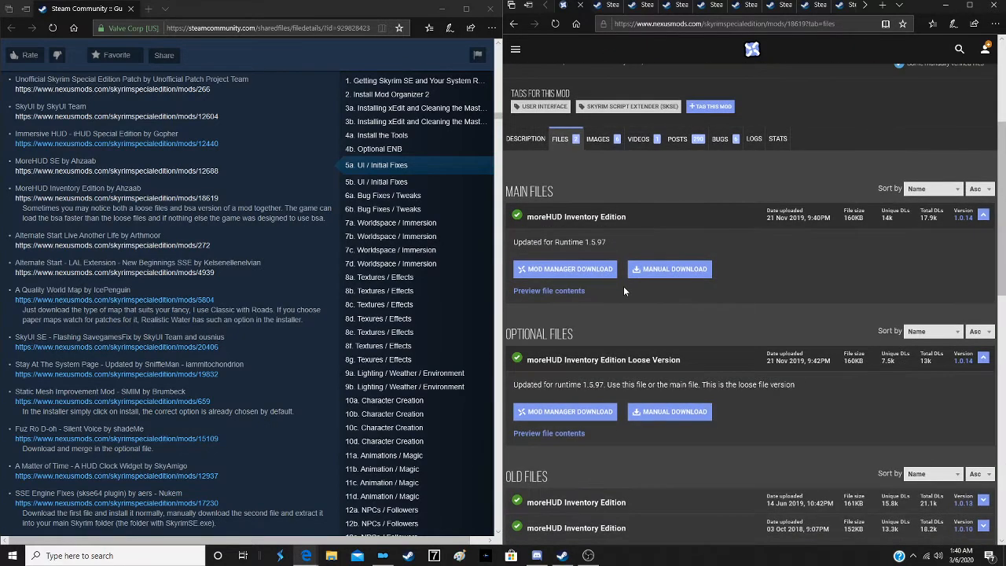
pyautogui.scroll(-1, 619, 291)
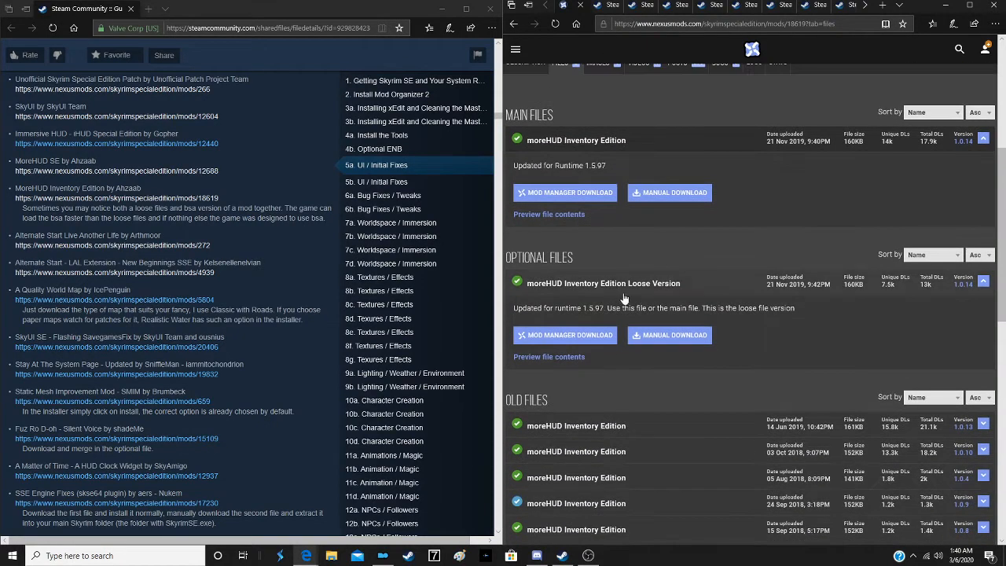
pyautogui.click(566, 194)
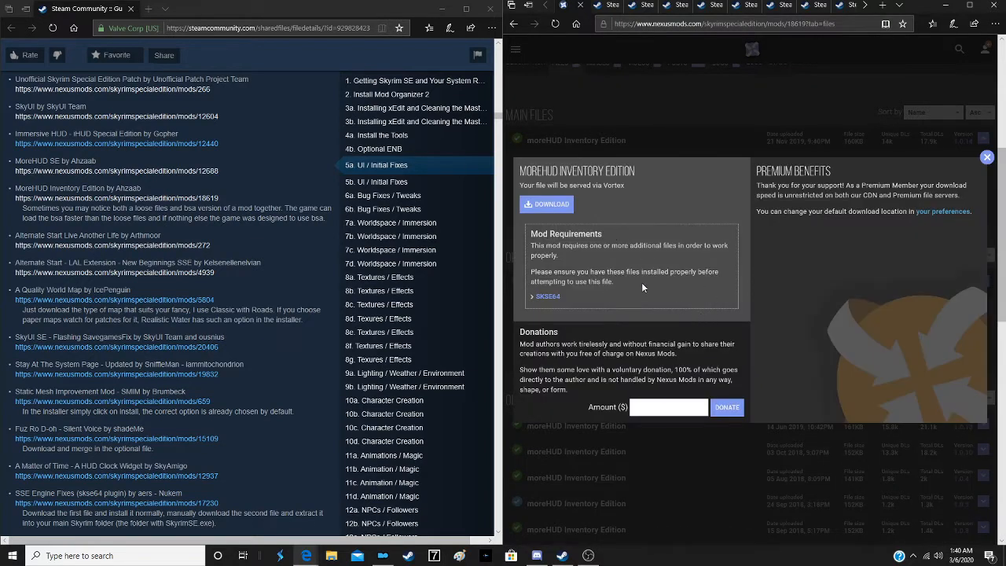
pyautogui.click(523, 202)
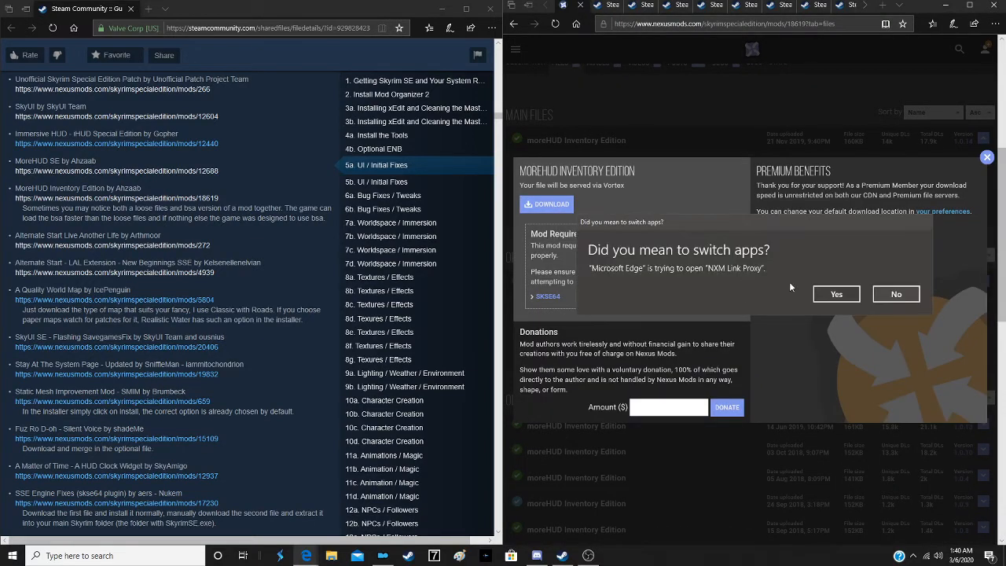
pyautogui.click(836, 293)
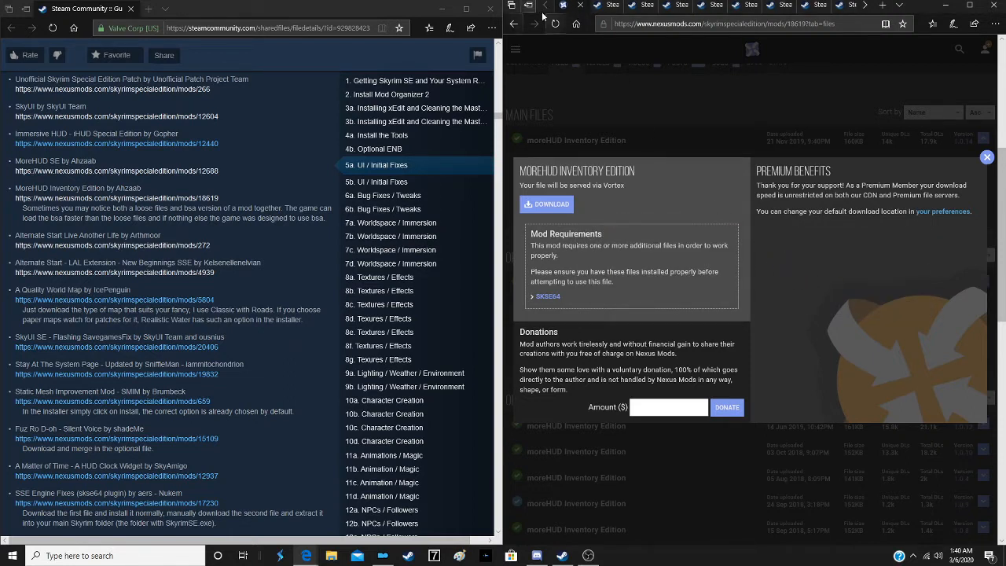
pyautogui.click(581, 6)
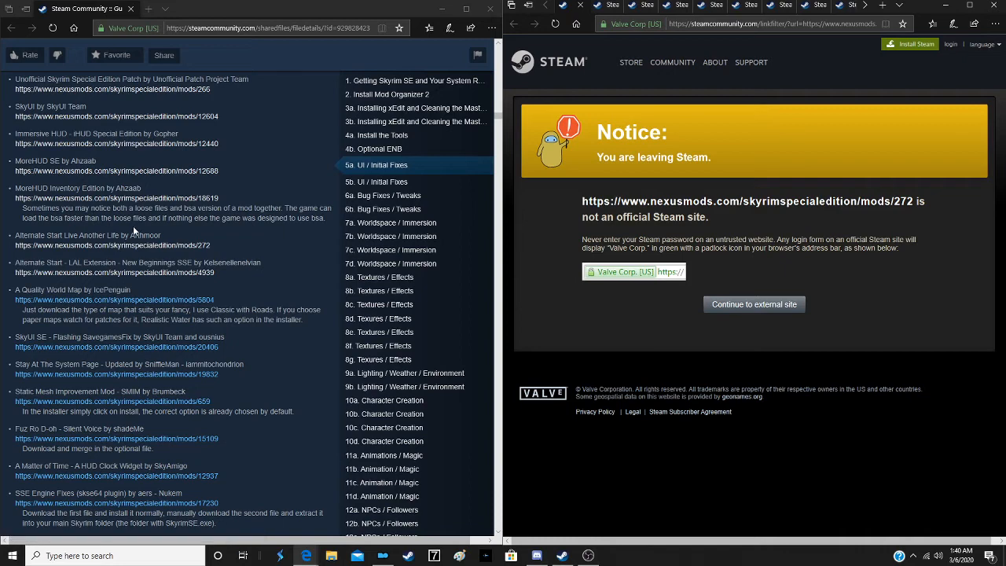
# - Continue to the Alternate Start - Live Another Life page, start the mod manager download of its main file and close the tab
pyautogui.scroll(-2, 133, 226)
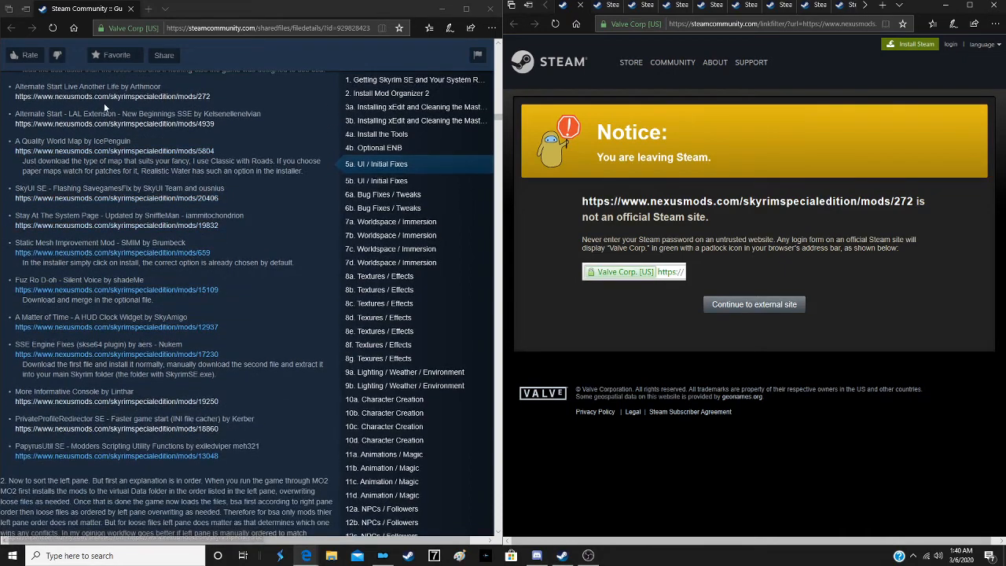
pyautogui.click(757, 306)
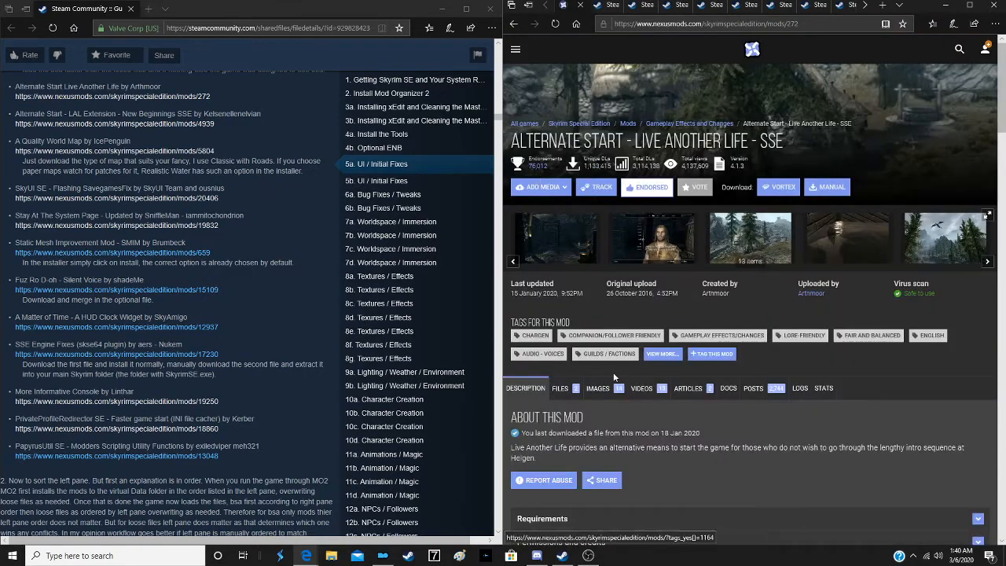
pyautogui.click(560, 389)
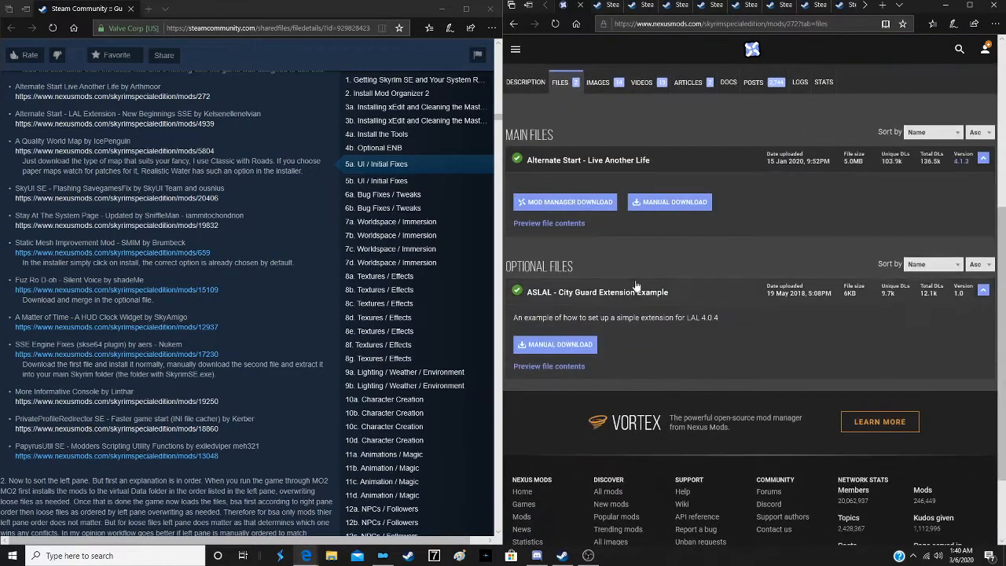
pyautogui.click(576, 203)
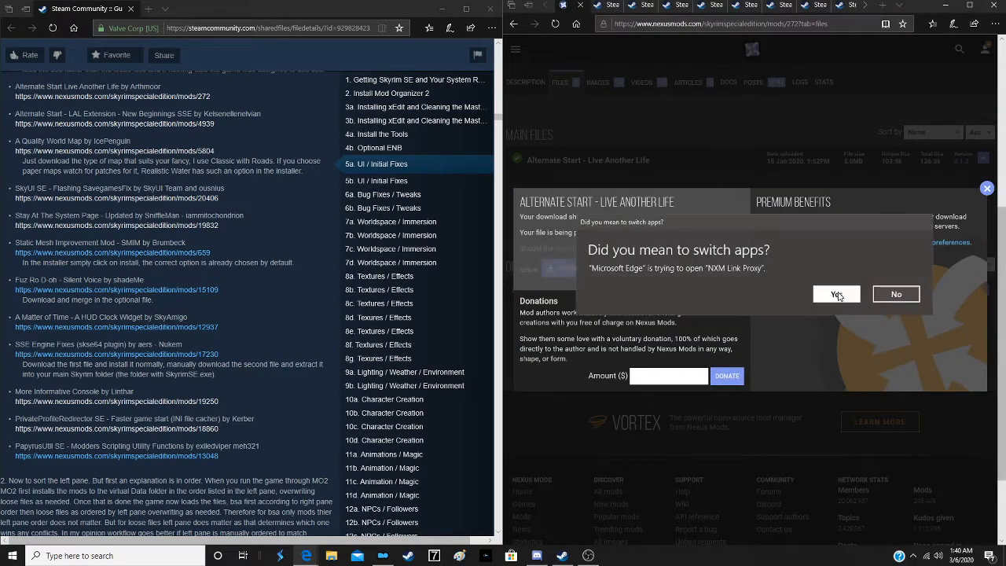
pyautogui.click(835, 293)
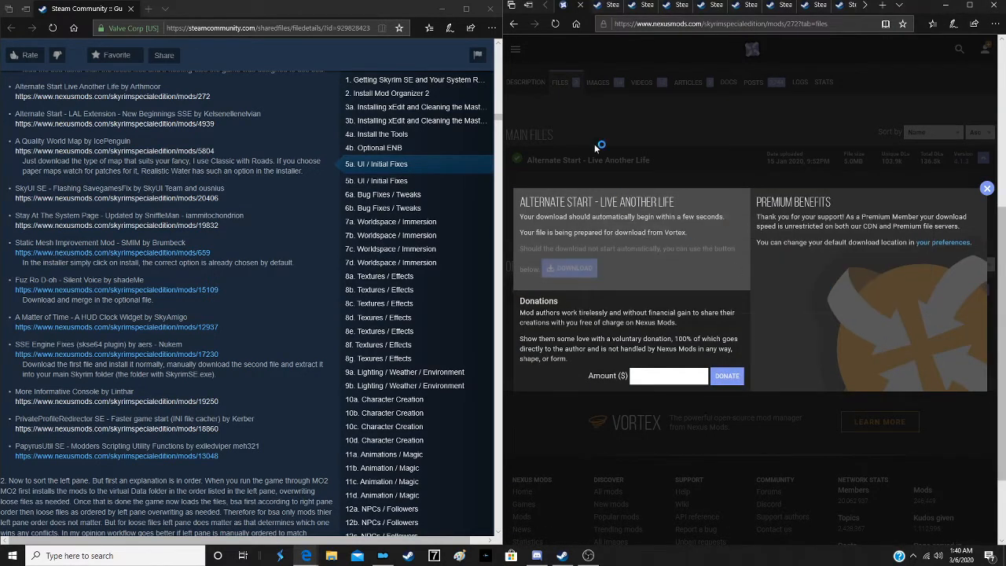
pyautogui.click(580, 6)
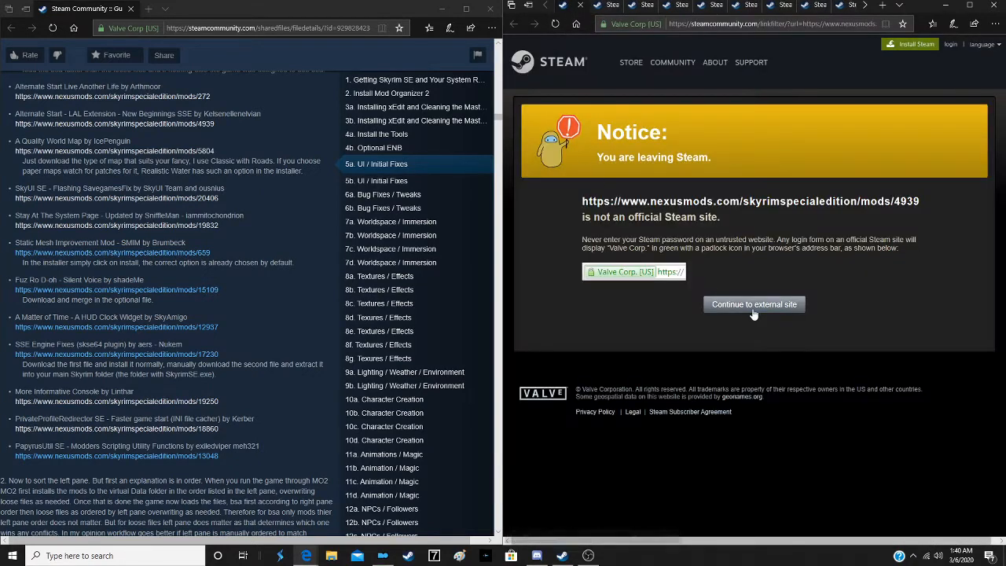
# - Continue to the New Beginnings - Live Another Life Extension SSE page, start its main file's mod manager download and close the tab
pyautogui.click(753, 310)
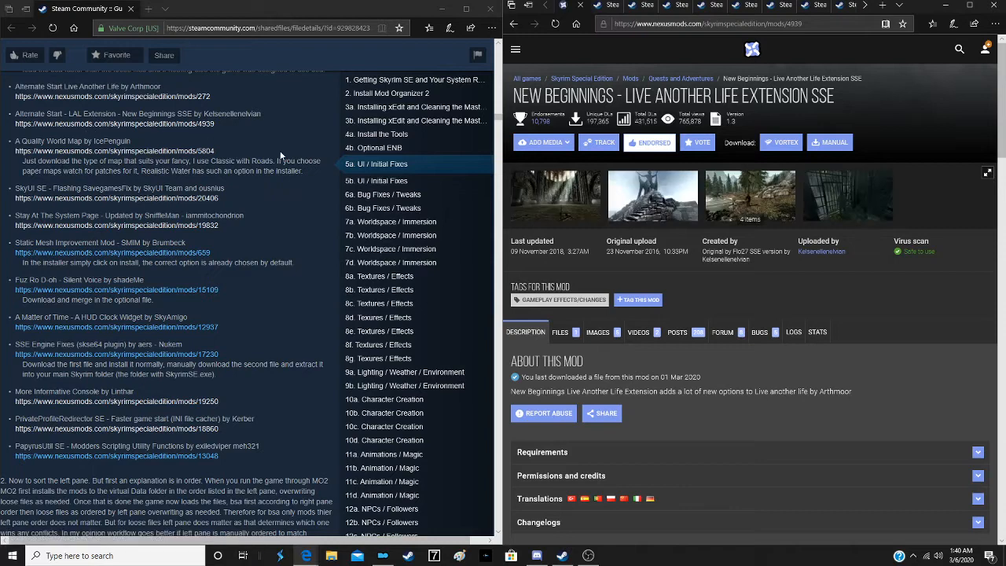
pyautogui.click(560, 331)
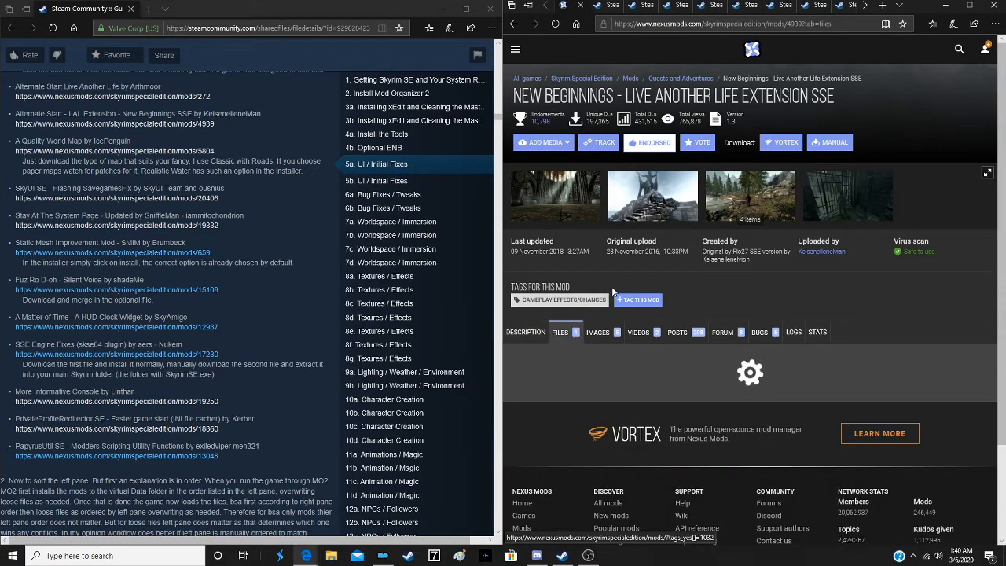
pyautogui.scroll(-2, 614, 291)
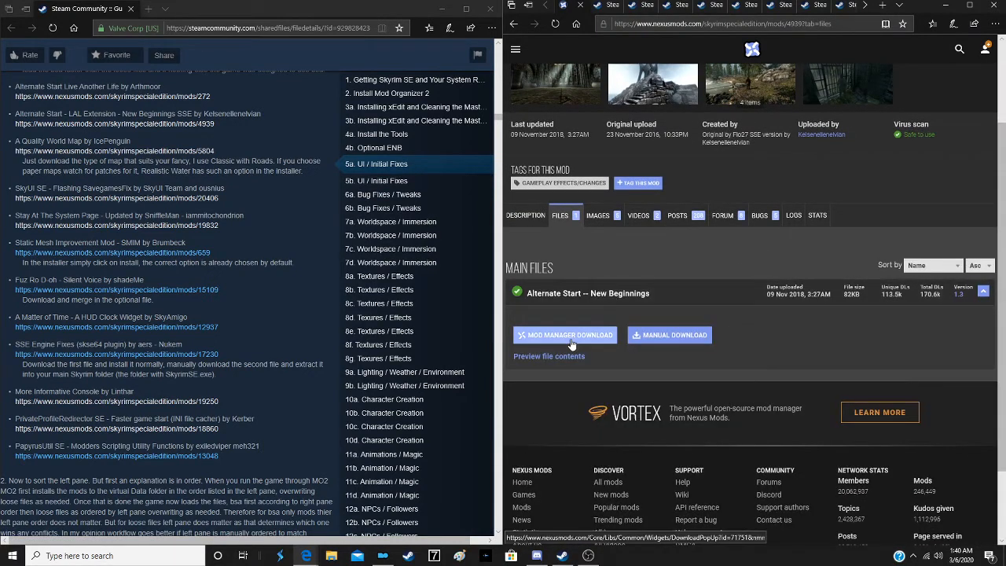
pyautogui.click(572, 338)
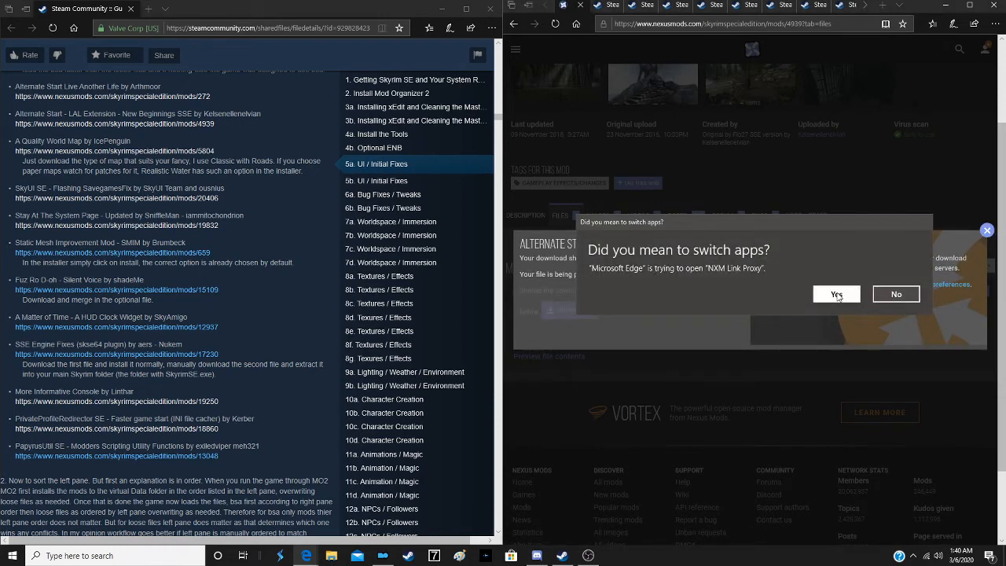
pyautogui.click(835, 295)
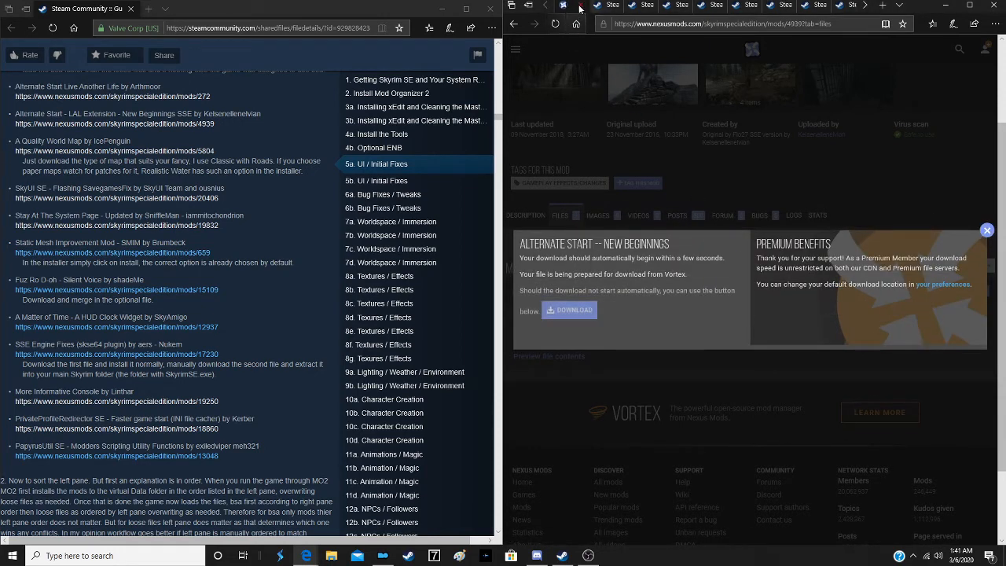
pyautogui.click(579, 8)
# - From the A Quality World Map page, start the mod manager download of 8.4 Classic with All Roads and close the tab
pyautogui.click(784, 307)
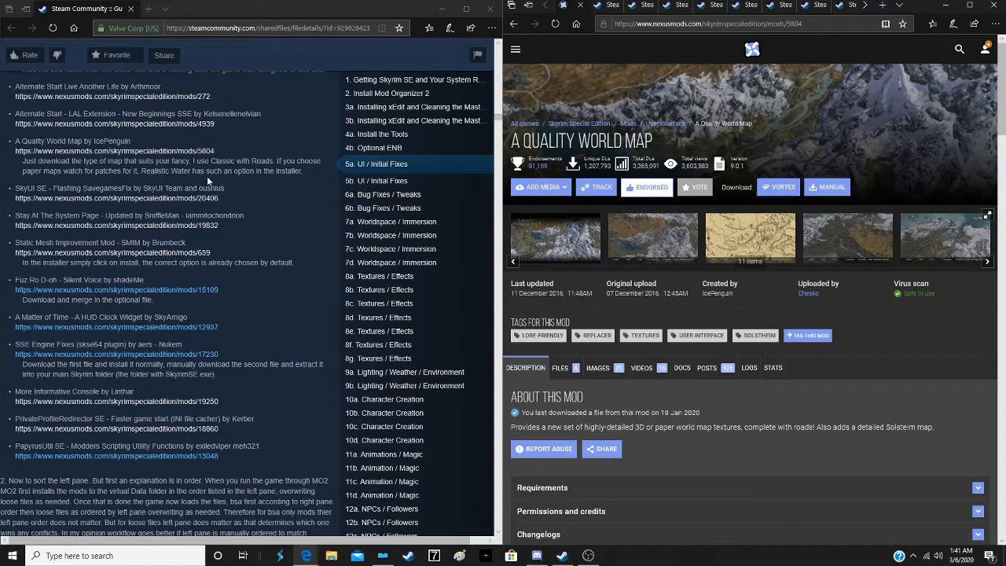
pyautogui.scroll(-4, 575, 257)
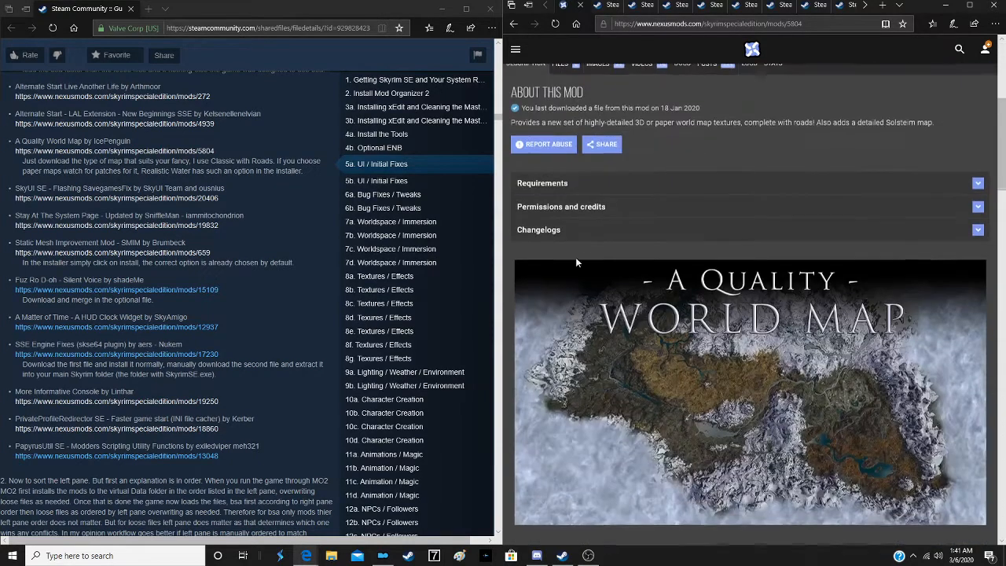
pyautogui.scroll(3, 556, 294)
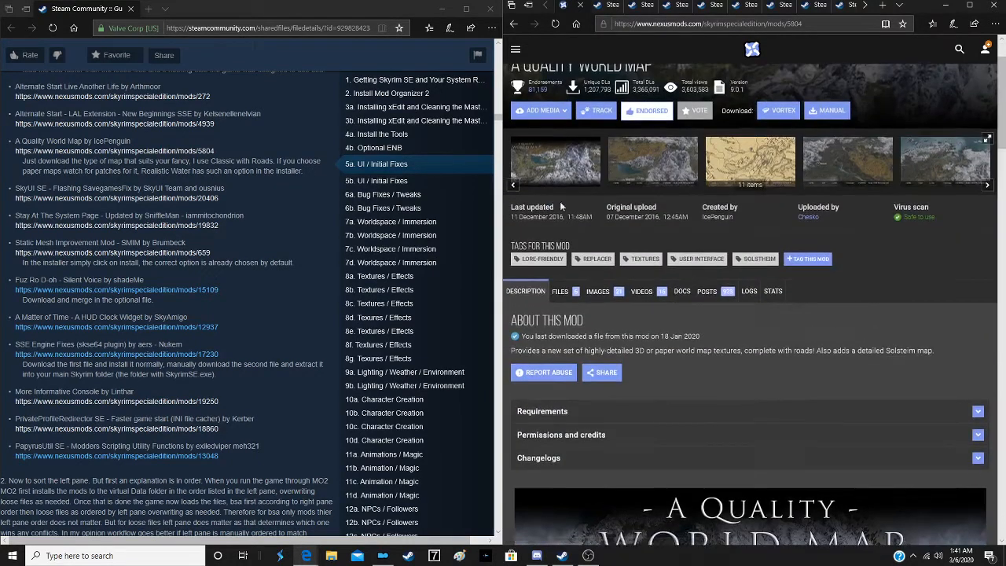
pyautogui.click(558, 292)
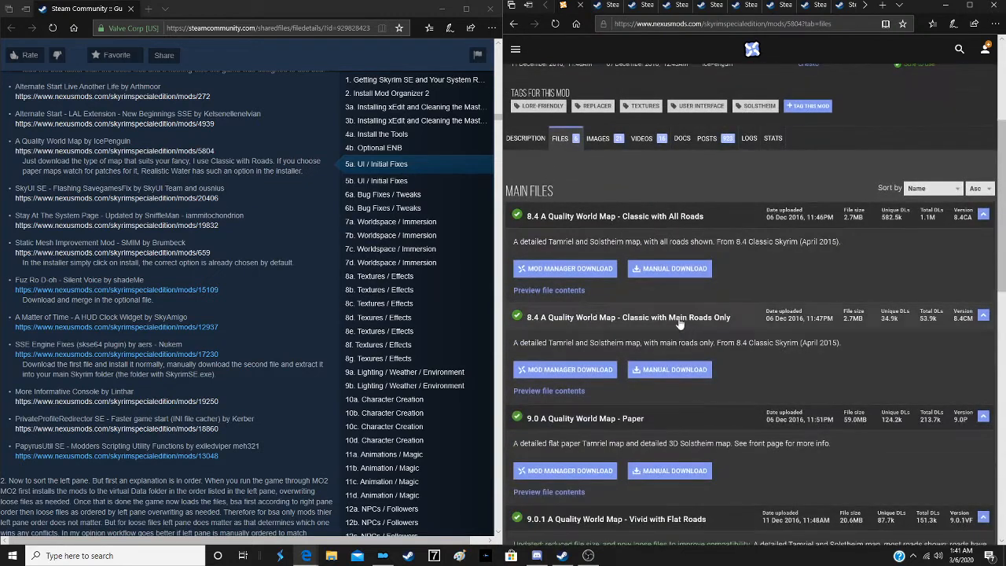
pyautogui.click(578, 270)
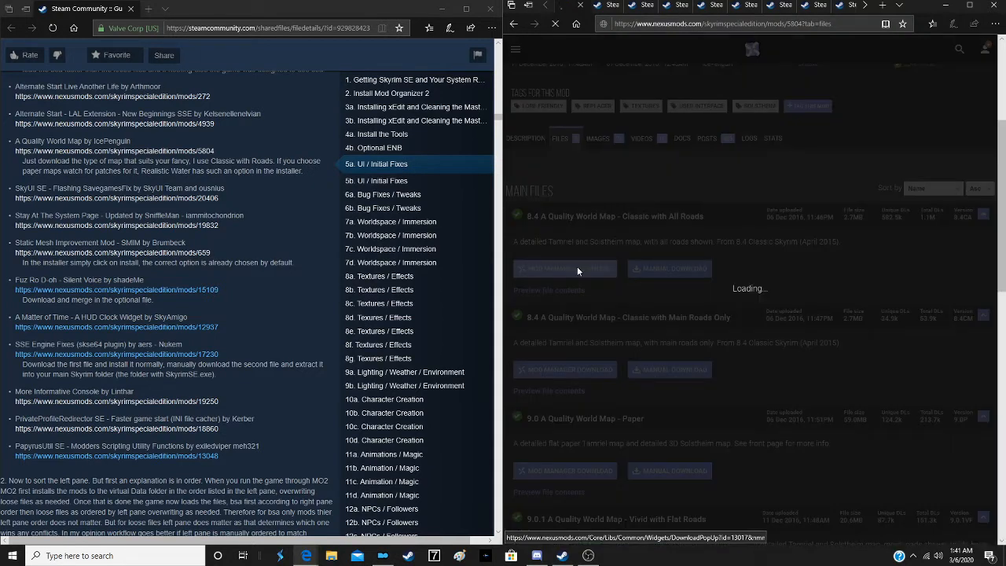
pyautogui.click(836, 293)
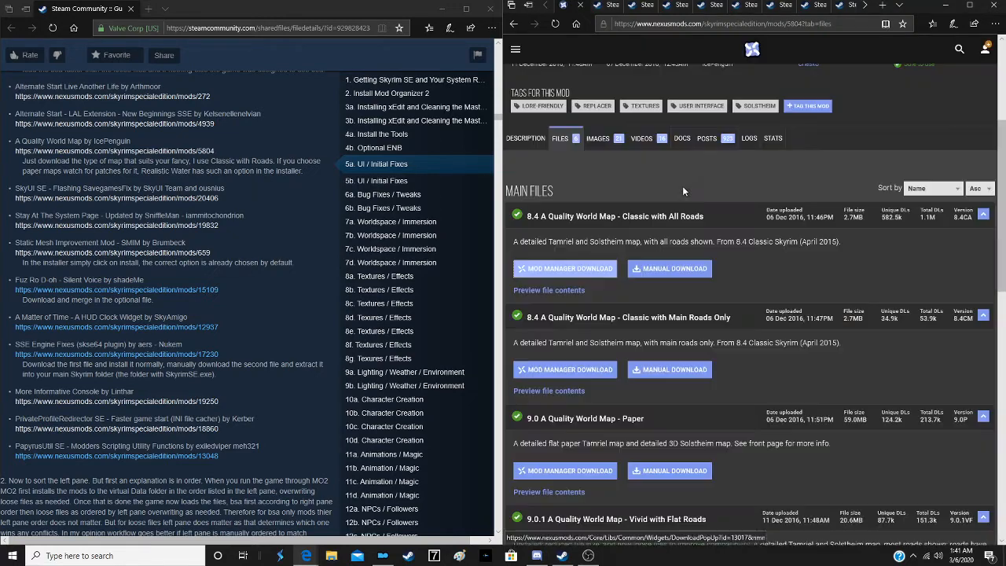
pyautogui.scroll(-2, 618, 348)
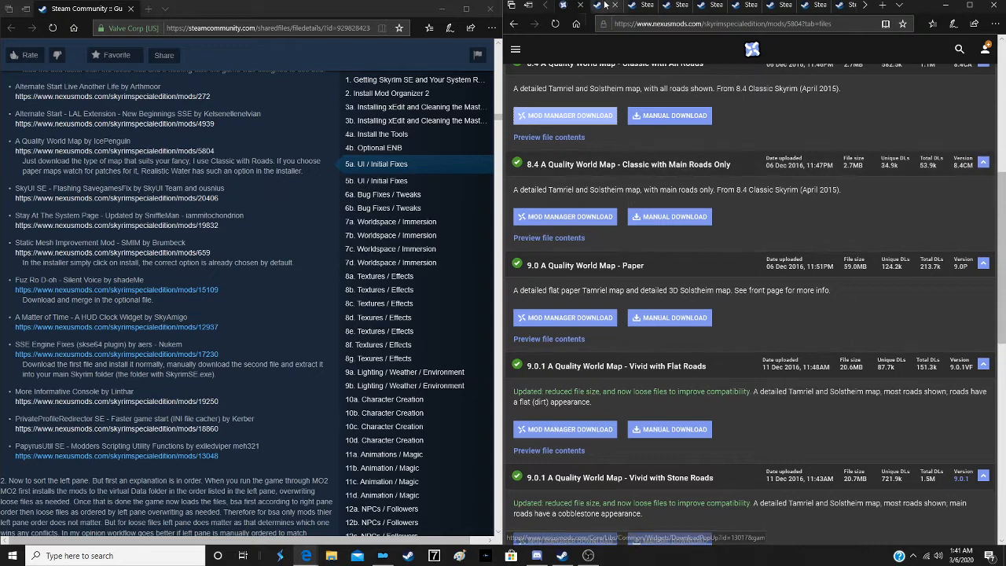
pyautogui.click(579, 8)
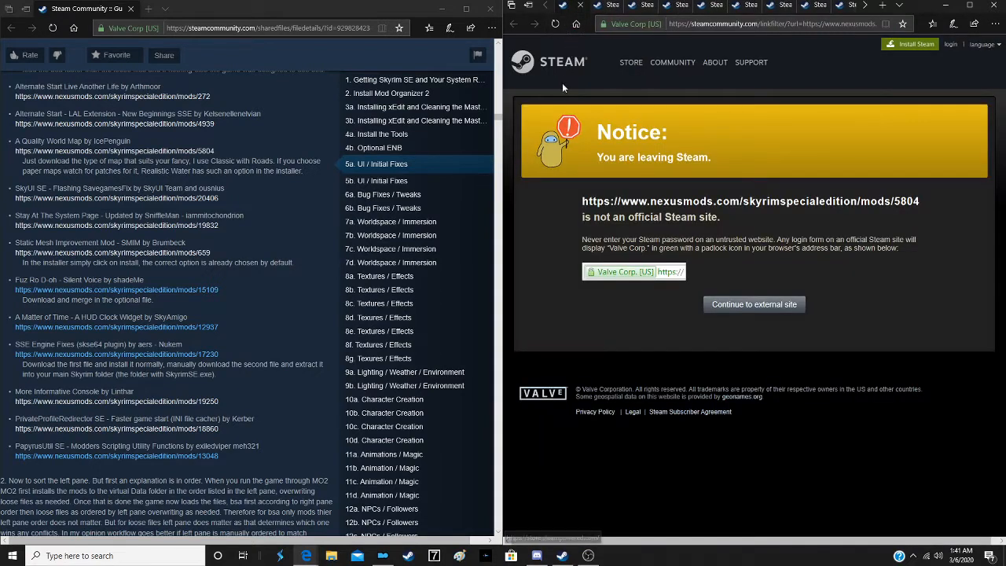
# - Continue to the duplicate A Quality World Map page and review its main files against the guide's entry
pyautogui.click(759, 304)
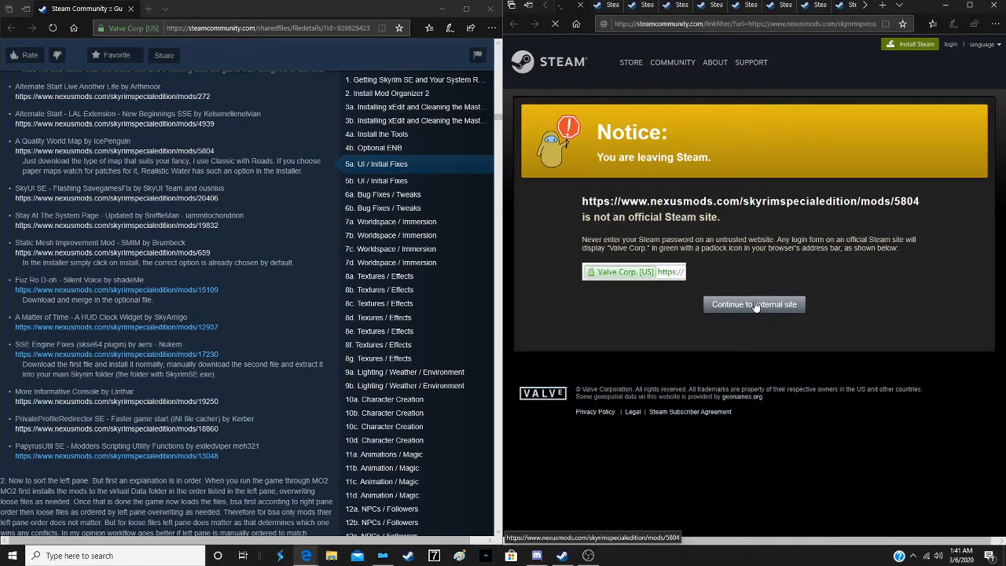
pyautogui.scroll(-1, 249, 207)
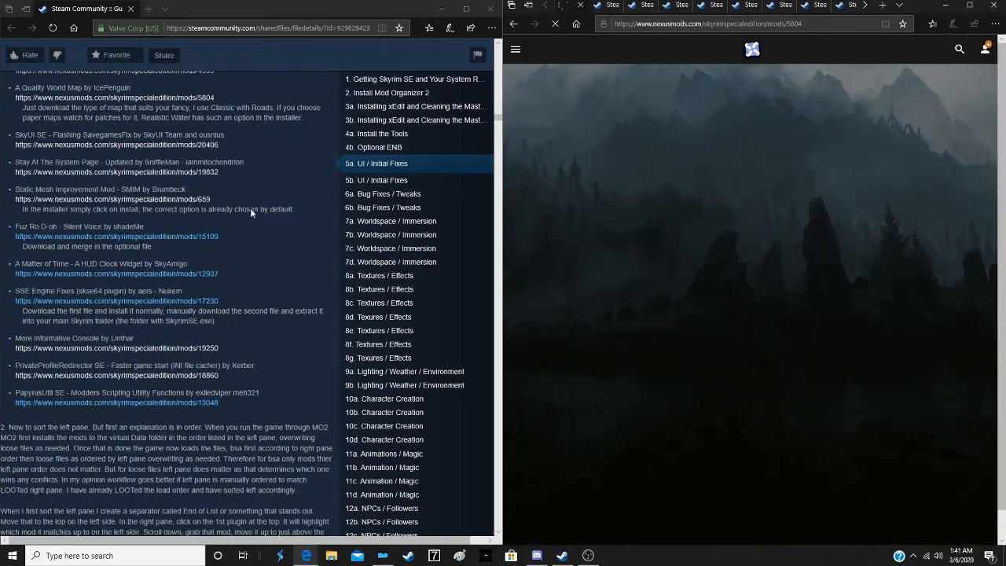
pyautogui.scroll(-2, 628, 253)
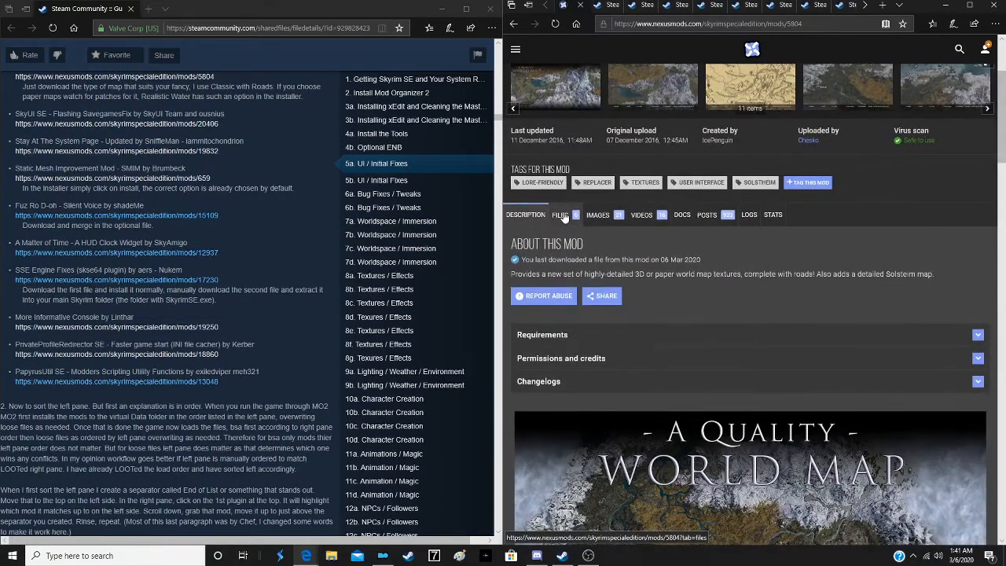
pyautogui.click(559, 217)
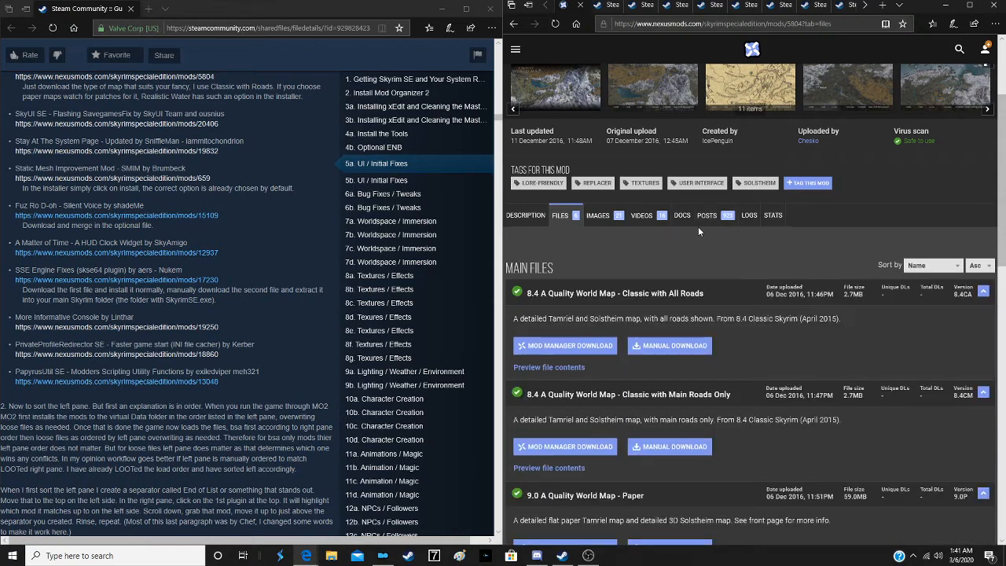
pyautogui.scroll(-2, 698, 228)
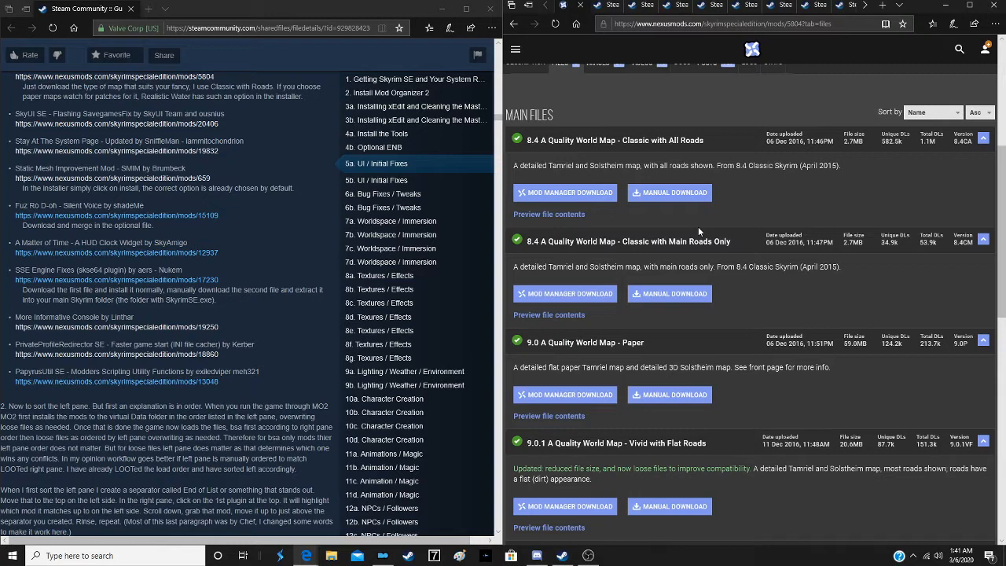
pyautogui.scroll(3, 697, 227)
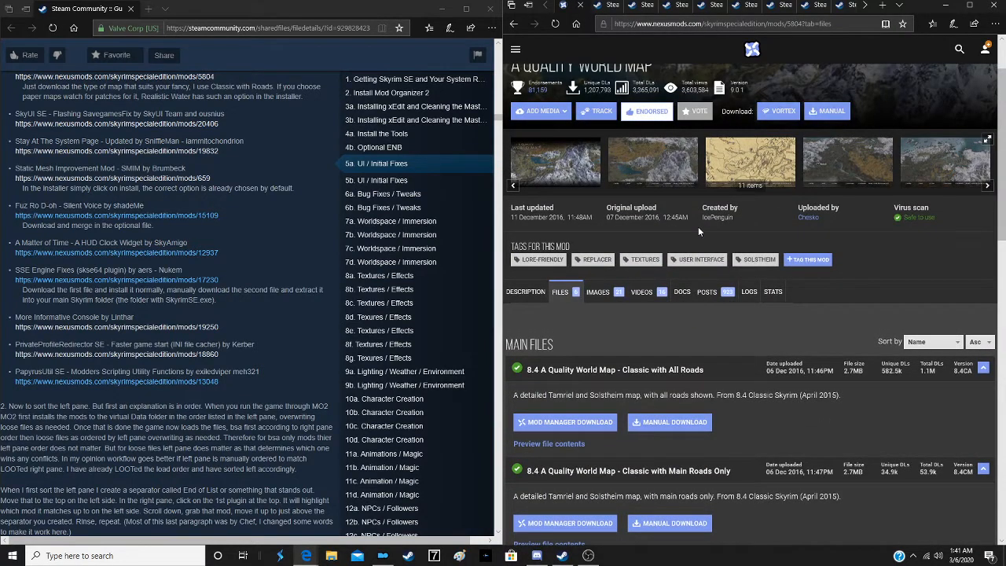
pyautogui.scroll(1, 698, 226)
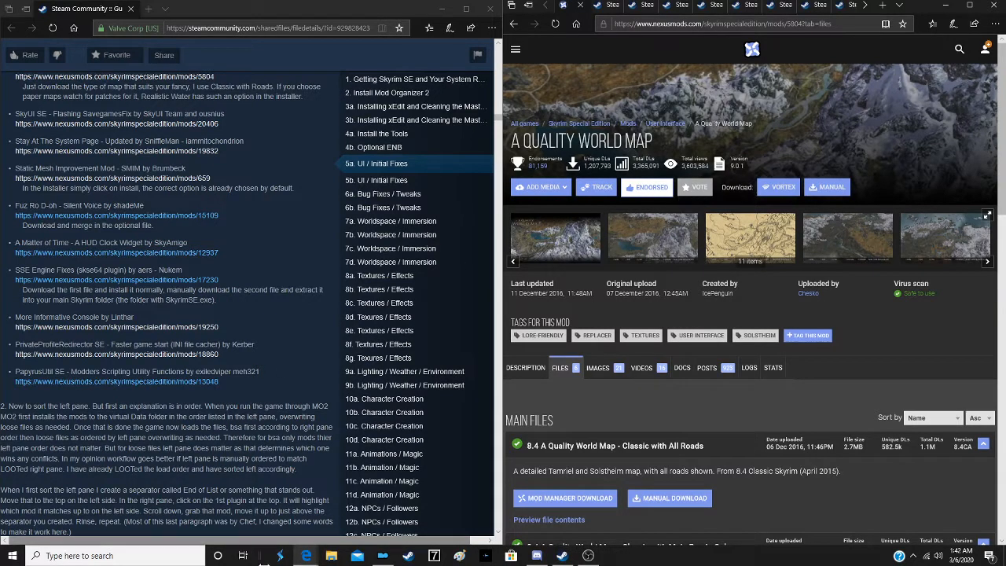
# - Check Mod Organizer's downloads for A Quality World Map, minimize it and close the duplicate Nexus Mods tab
pyautogui.click(382, 555)
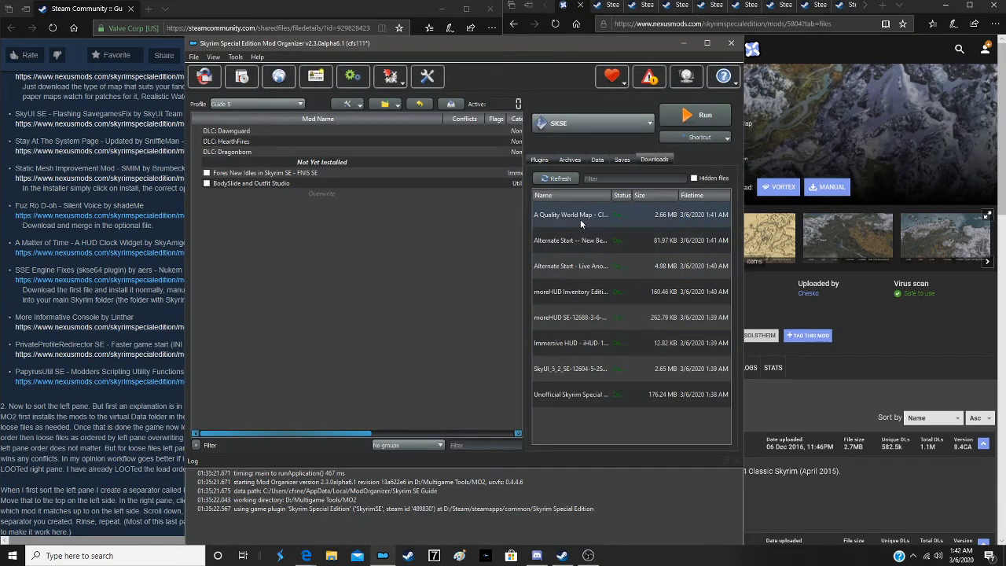
pyautogui.click(681, 43)
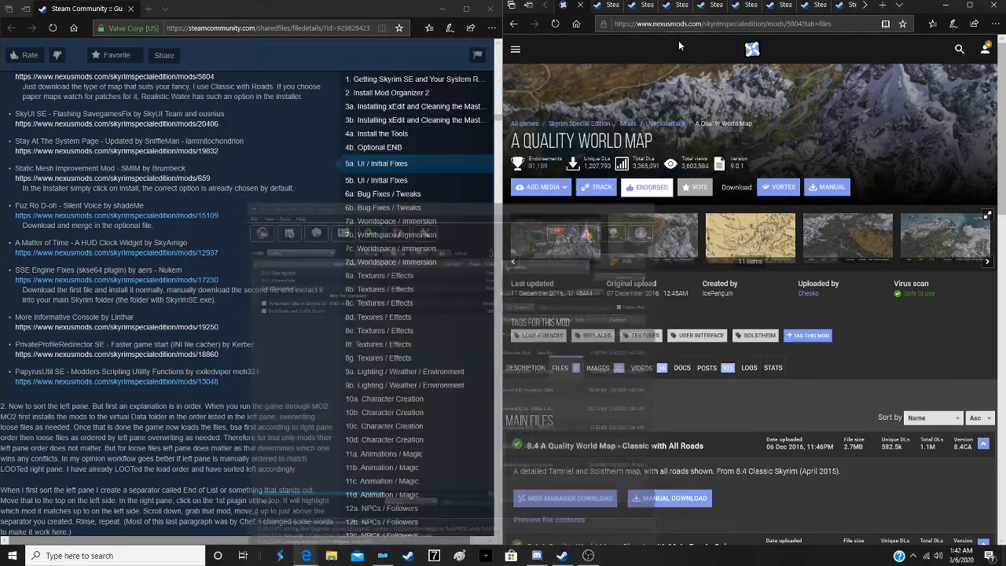
pyautogui.click(581, 7)
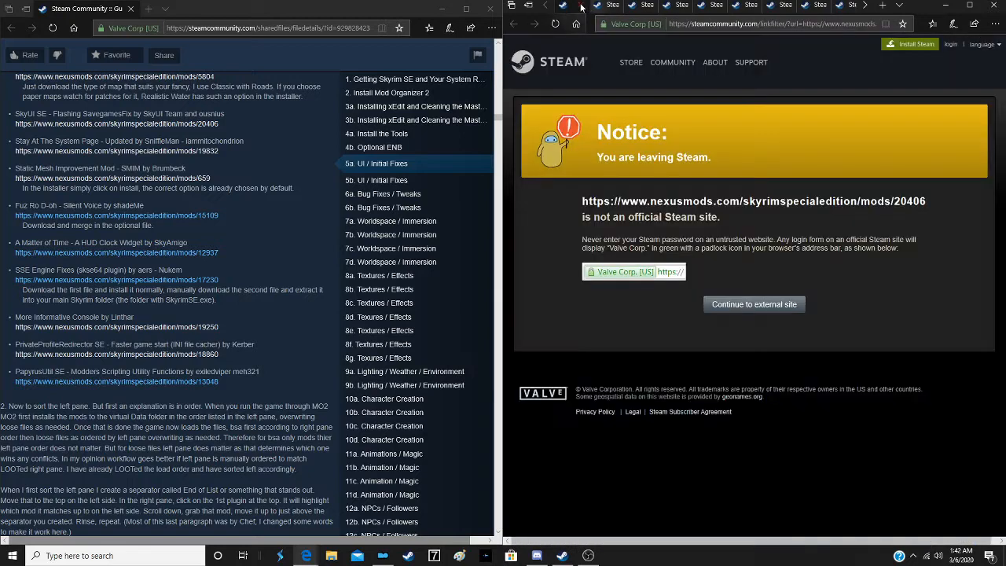
# - Continue to the SkyUI SE - Flashing Savegames Fix page, start the mod manager download of its main file and close the tab
pyautogui.click(741, 311)
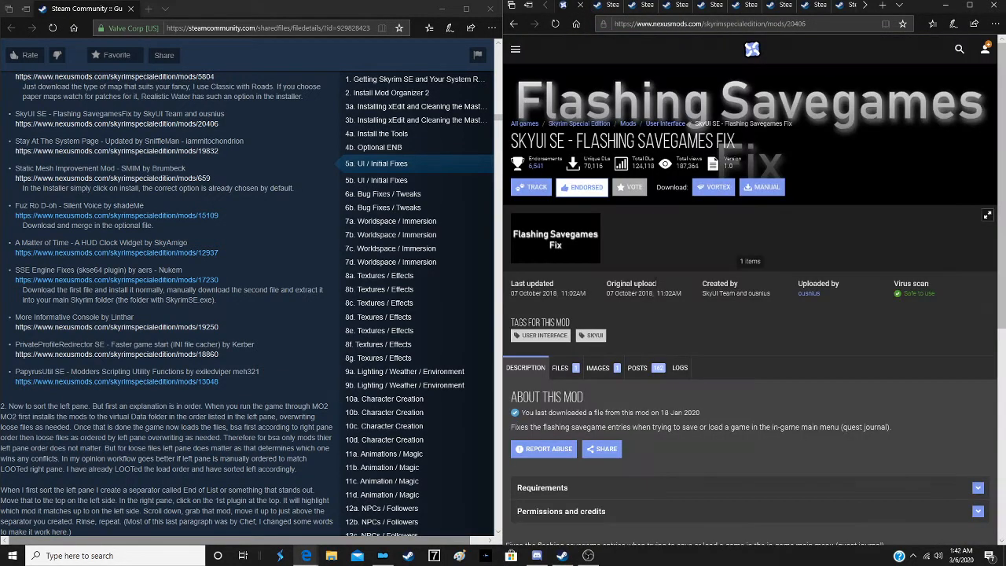
pyautogui.scroll(-2, 637, 275)
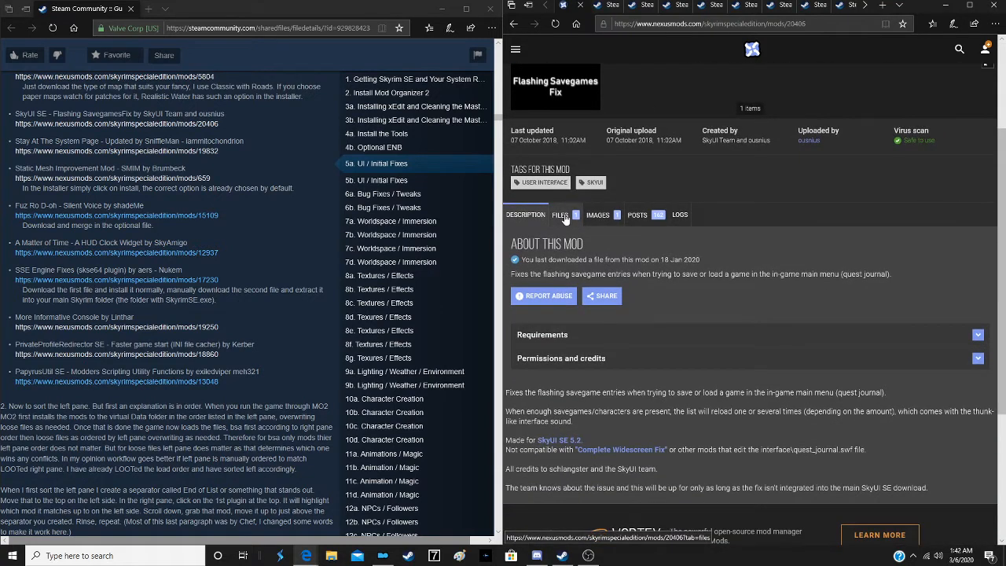
pyautogui.click(561, 214)
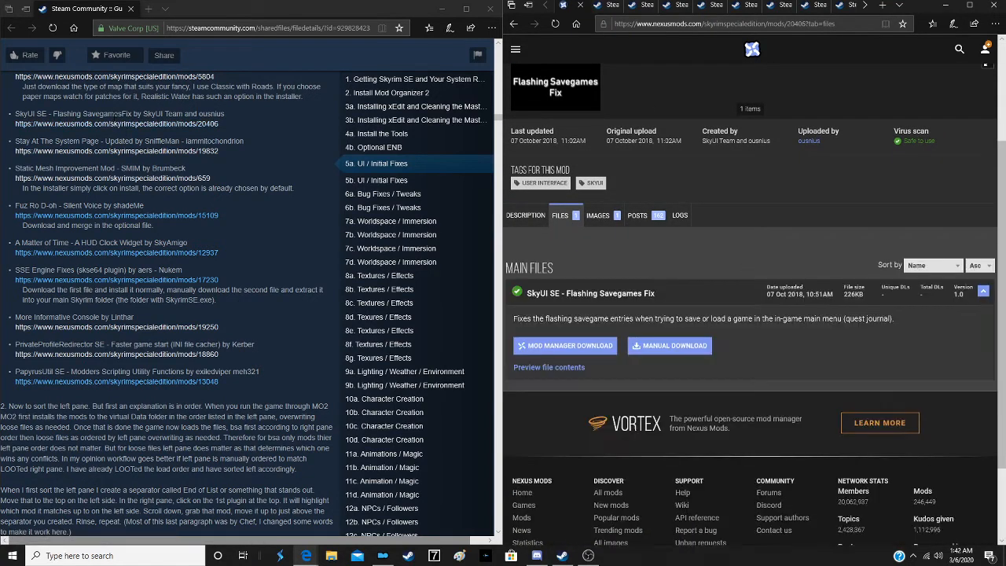
pyautogui.click(562, 346)
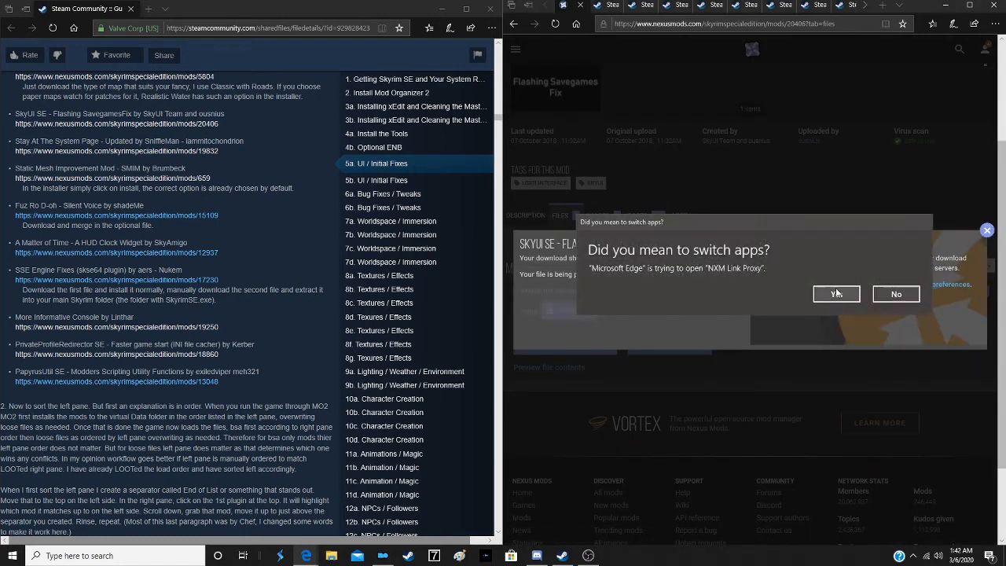
pyautogui.click(835, 293)
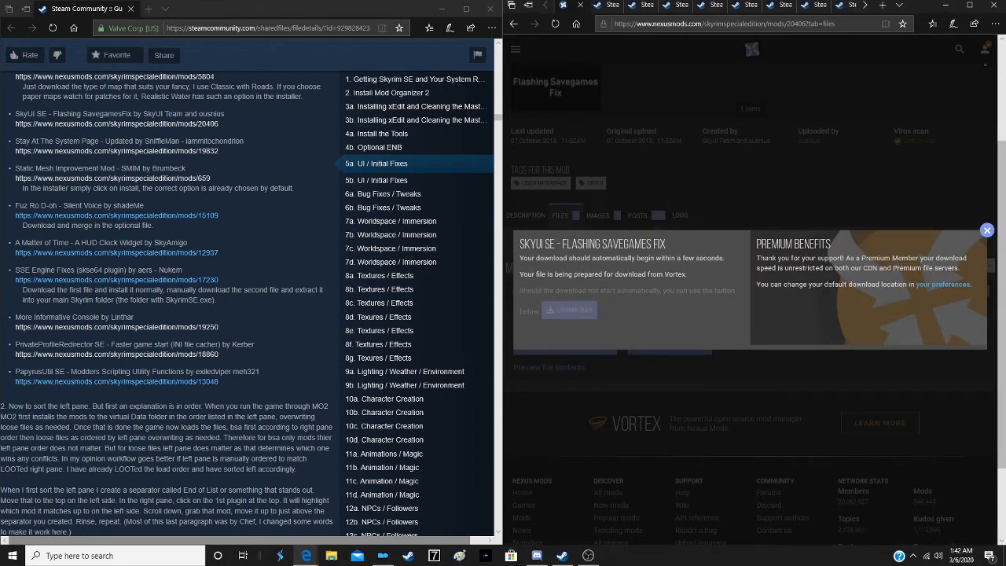
pyautogui.click(582, 6)
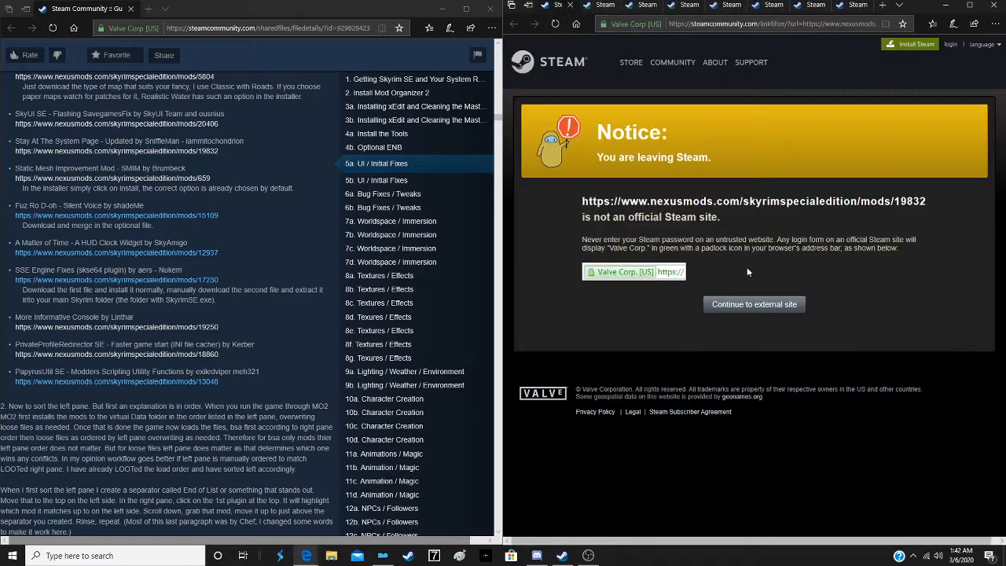
# - Continue to the Stay At The System Page mod, start the mod manager download of its main file and close the tab
pyautogui.click(757, 307)
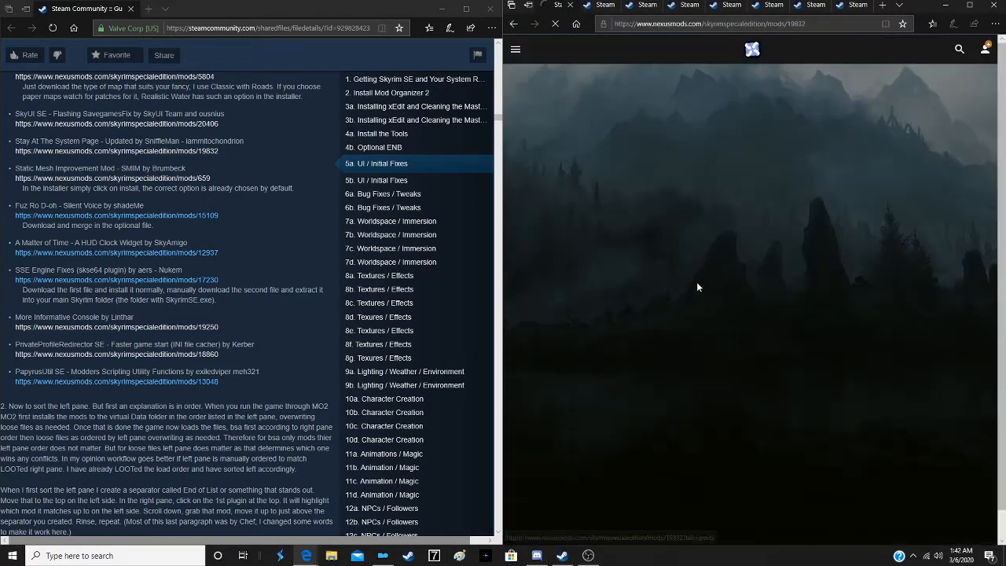
pyautogui.scroll(-2, 657, 265)
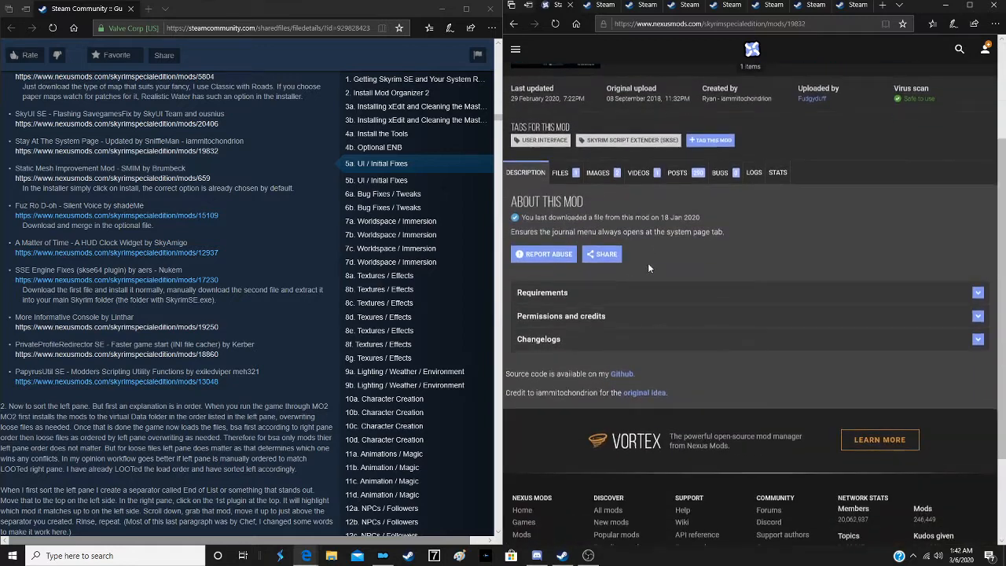
pyautogui.click(560, 166)
pyautogui.scroll(-2, 623, 227)
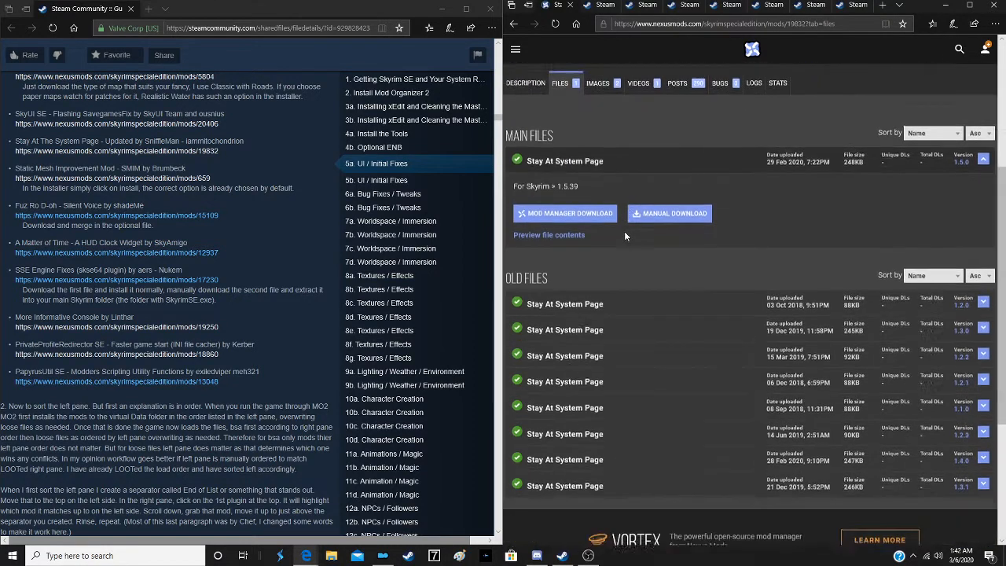
pyautogui.click(584, 192)
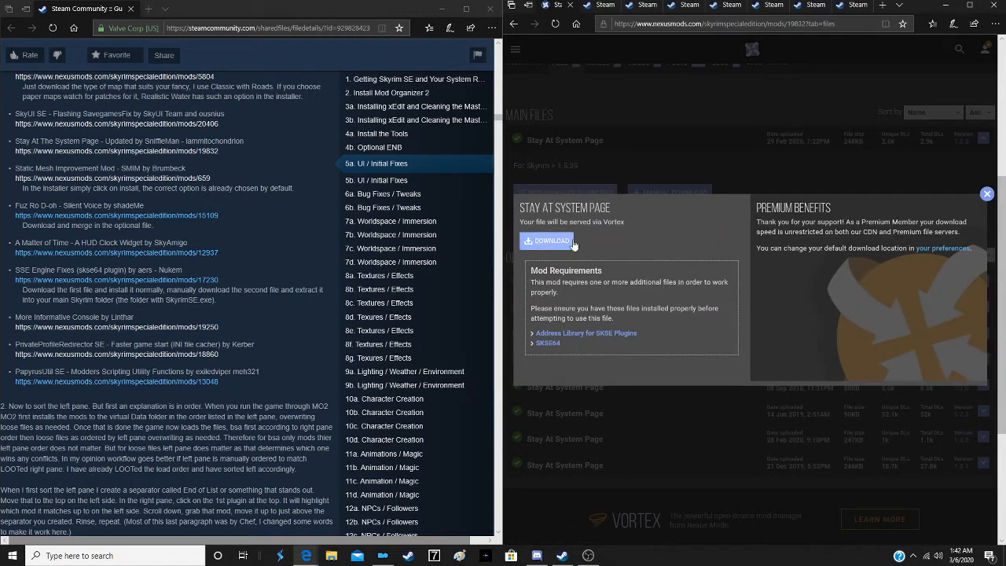
pyautogui.click(550, 240)
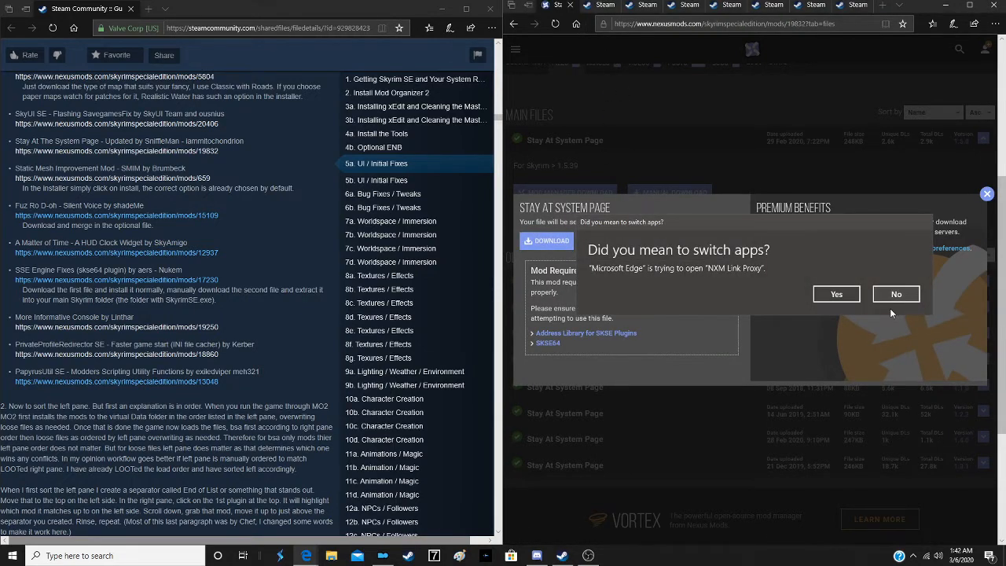
pyautogui.click(836, 295)
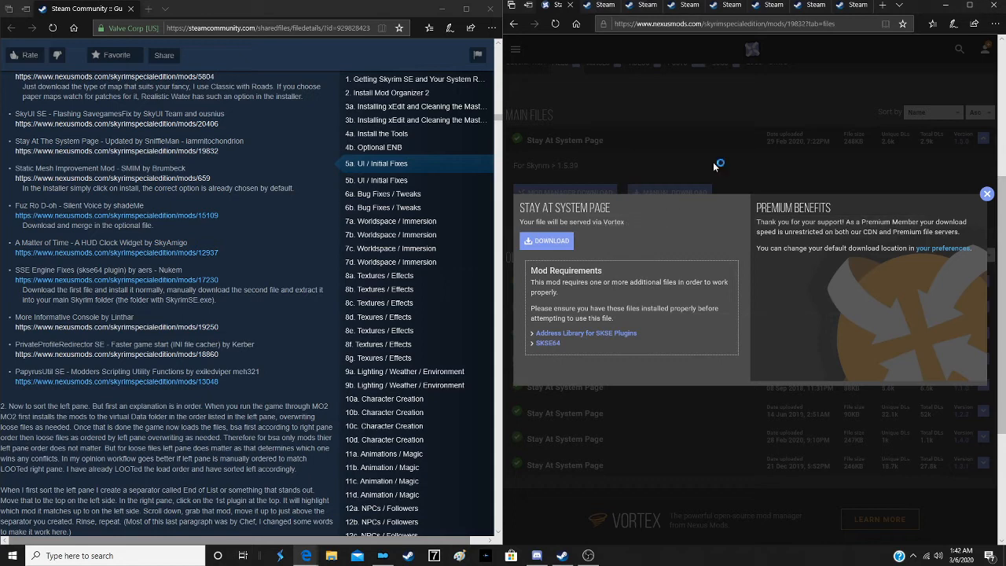
pyautogui.click(570, 7)
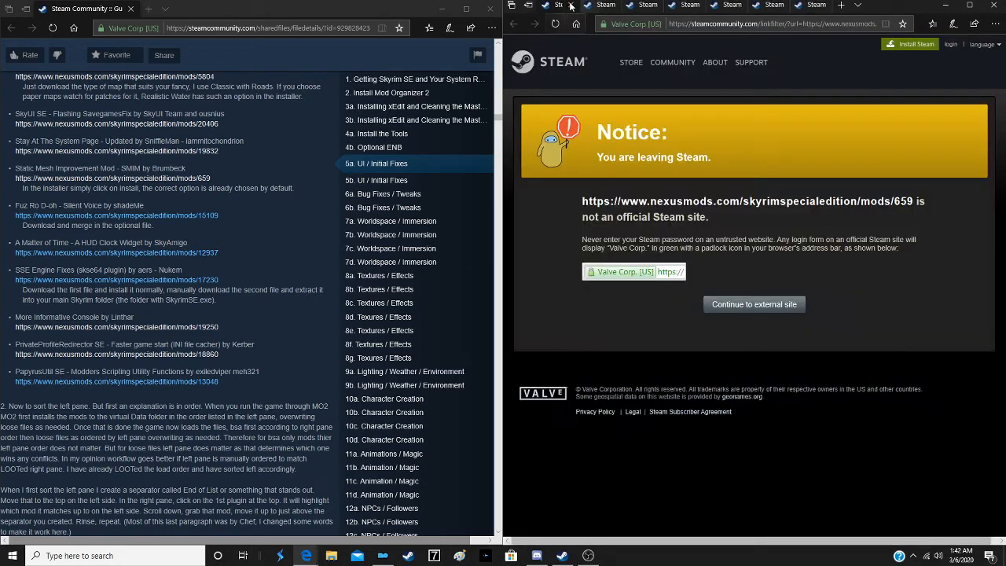
# - Continue to the Static Mesh Improvement Mod page, start the mod manager download of SMIM SE 2-08 and close the tab
pyautogui.click(769, 304)
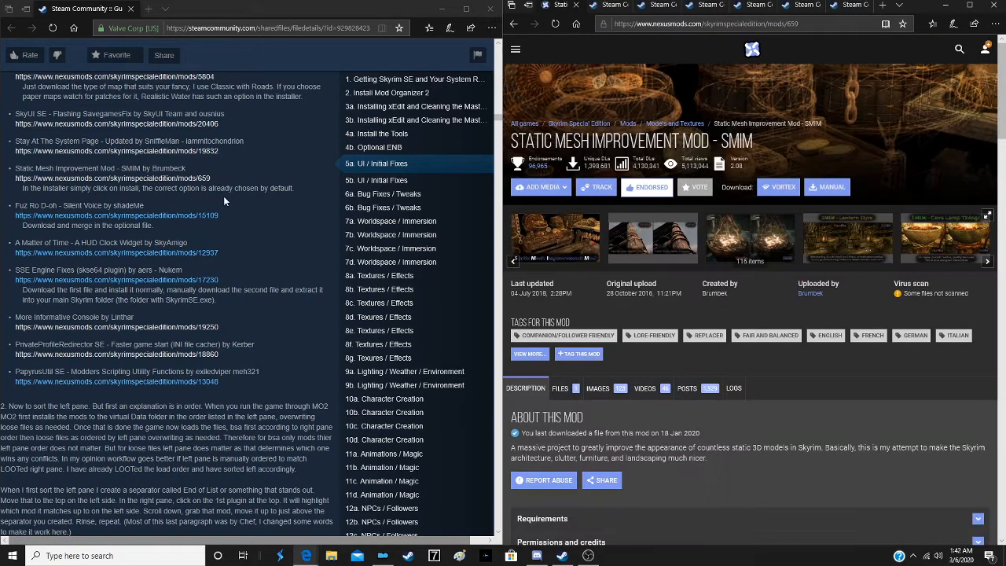
pyautogui.scroll(-2, 588, 232)
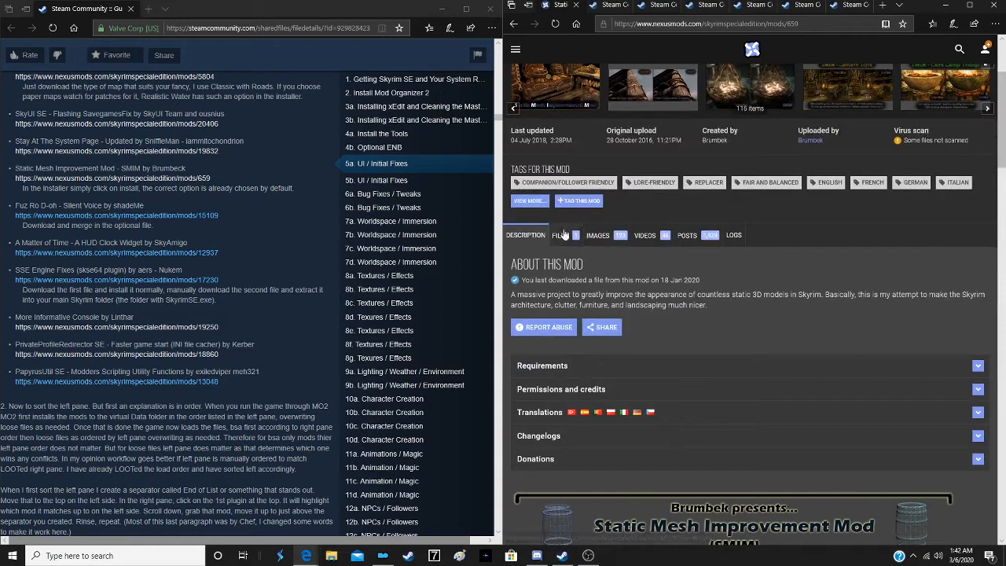
pyautogui.click(559, 285)
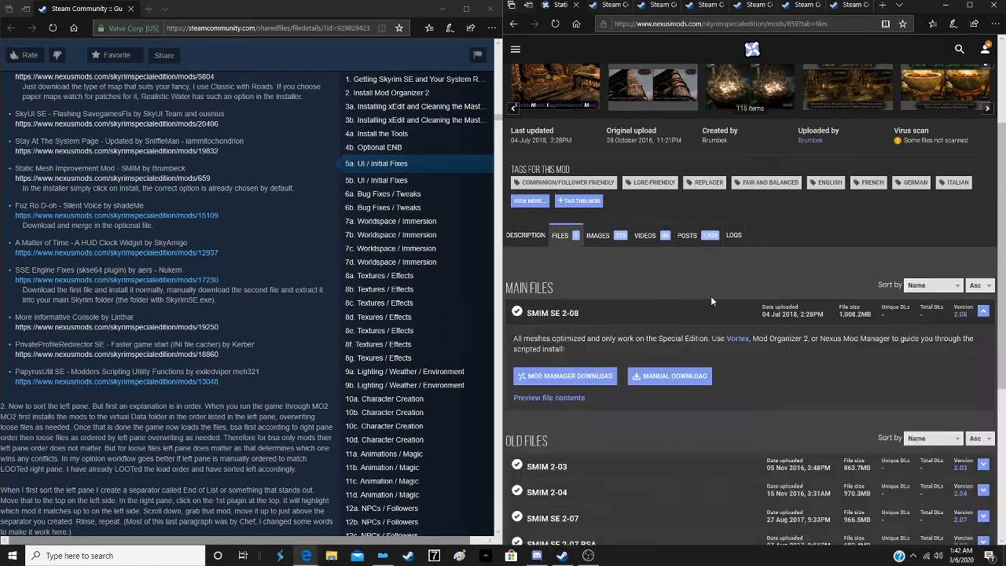
pyautogui.scroll(-2, 595, 267)
pyautogui.click(561, 220)
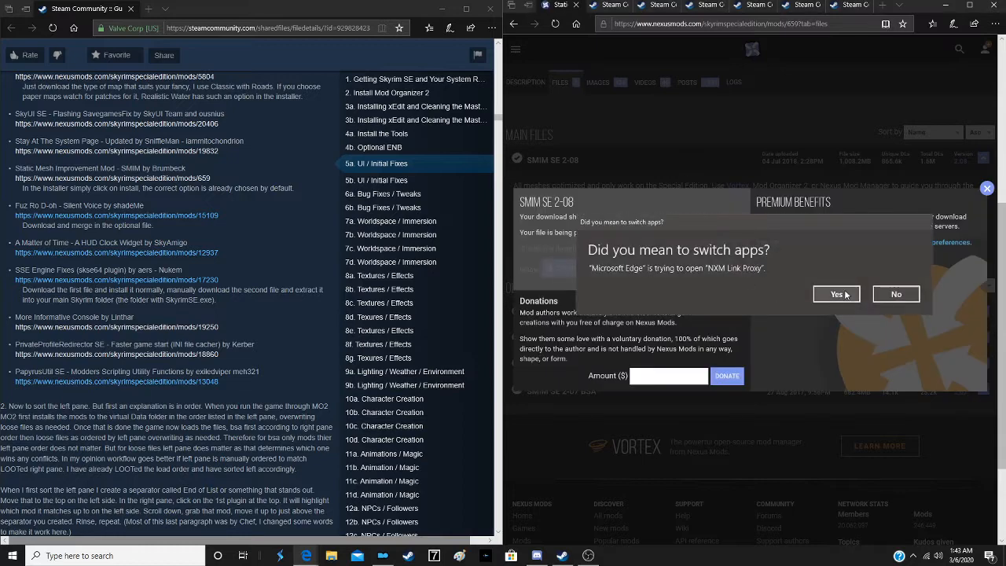
pyautogui.click(838, 292)
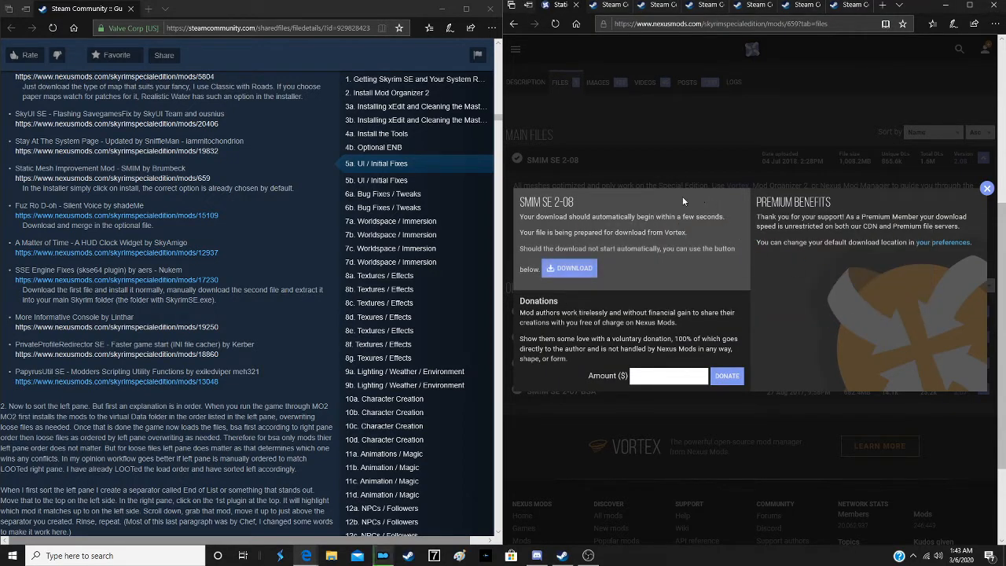
pyautogui.click(576, 7)
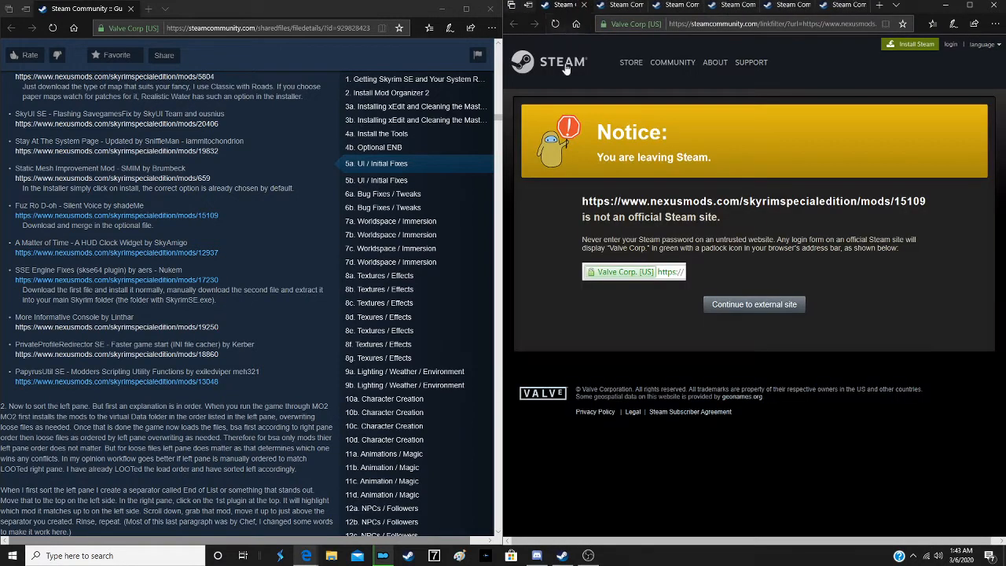
# - Continue to the Fuz Ro D-oh - Silent Voice page and start the mod manager download of the main file Fuz Ro D'oh
pyautogui.click(756, 312)
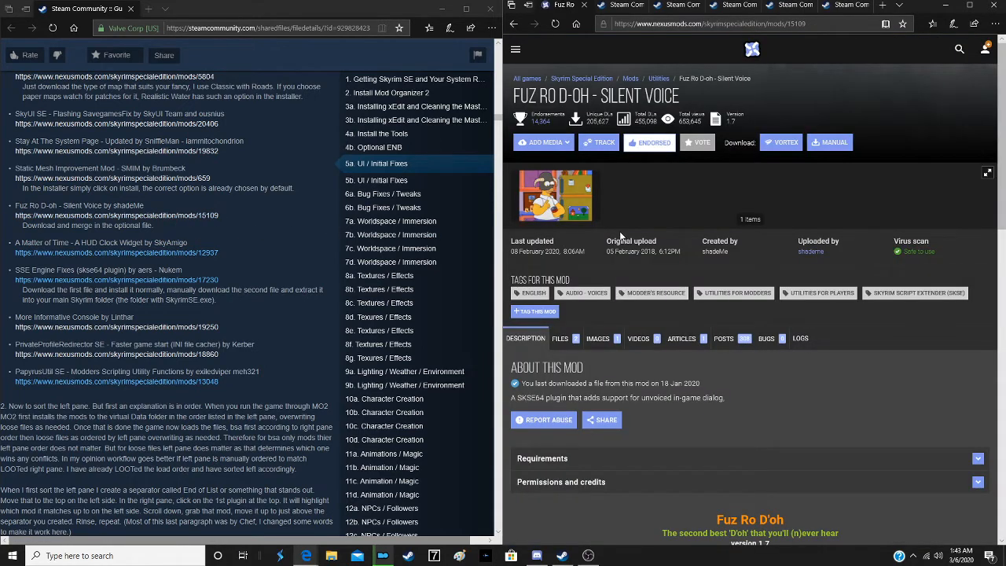
pyautogui.scroll(-3, 621, 234)
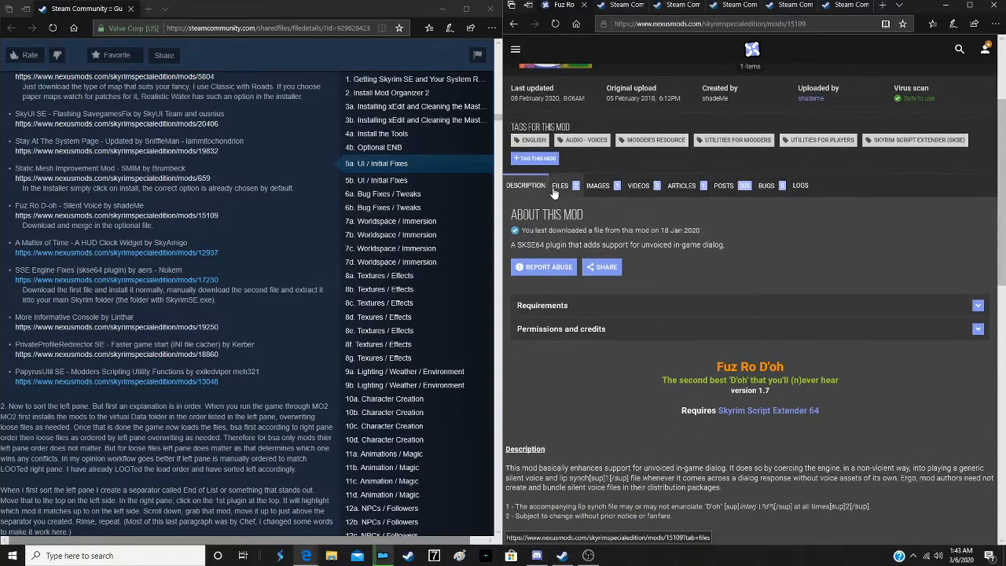
pyautogui.click(559, 187)
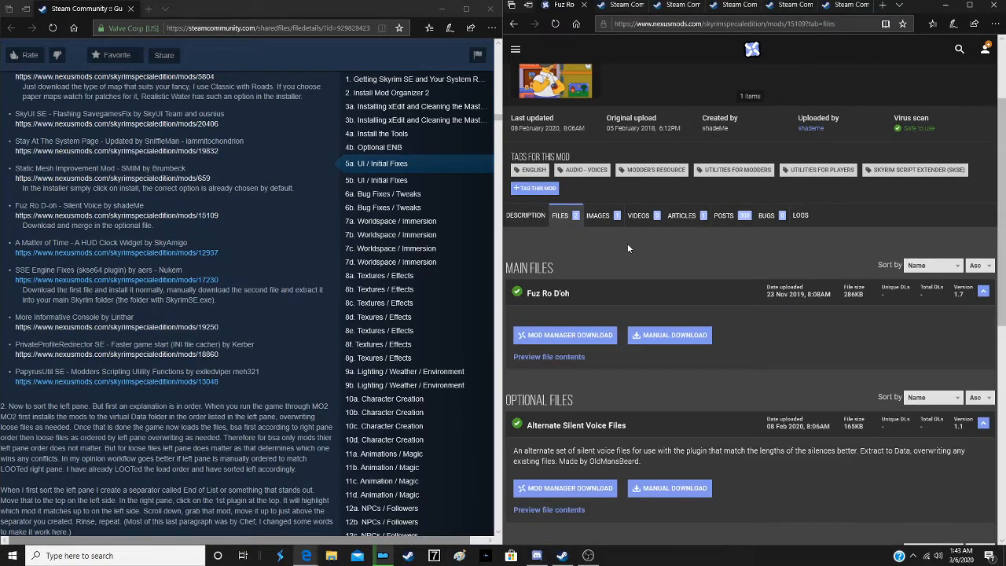
pyautogui.scroll(-3, 627, 248)
pyautogui.click(571, 181)
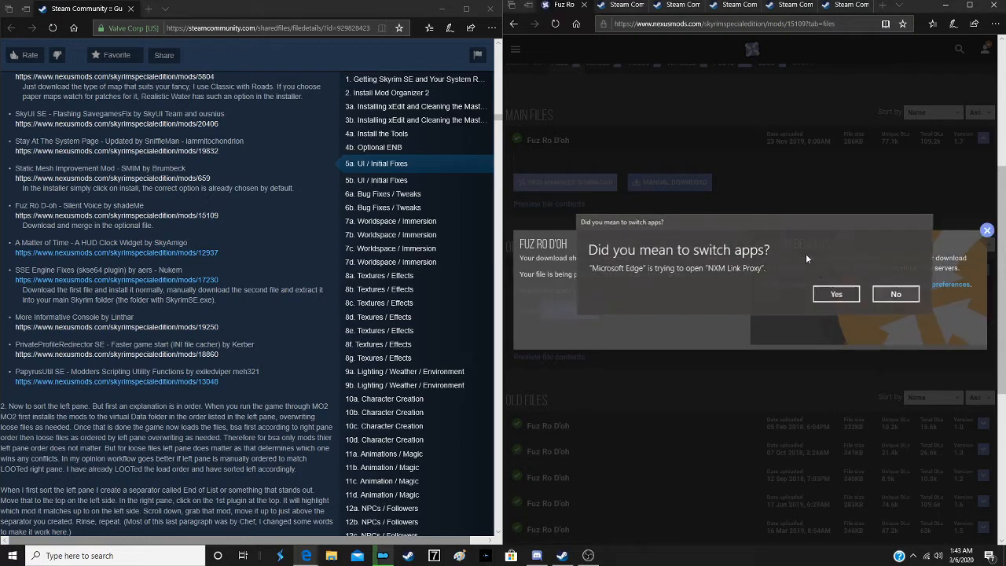
pyautogui.click(835, 290)
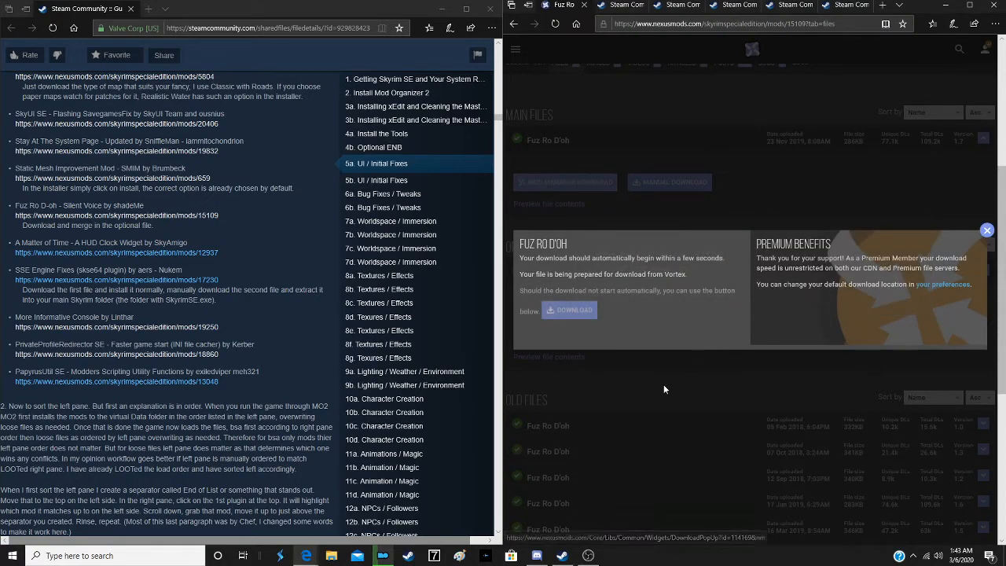
# - Start the mod manager download of the optional Alternate Silent Voice Files and close the Fuz Ro D-oh tab
pyautogui.click(663, 384)
pyautogui.click(591, 339)
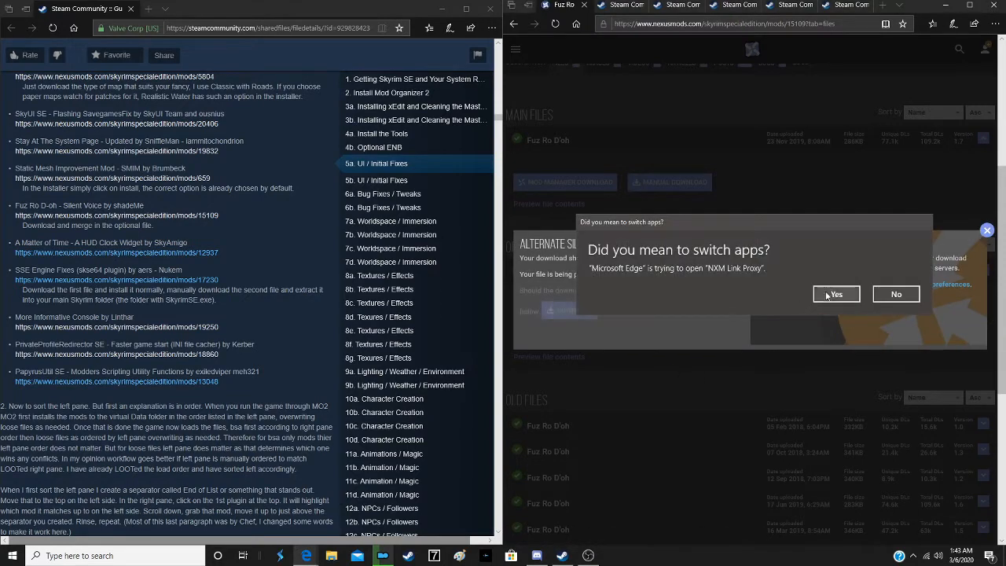
pyautogui.click(835, 295)
pyautogui.click(691, 378)
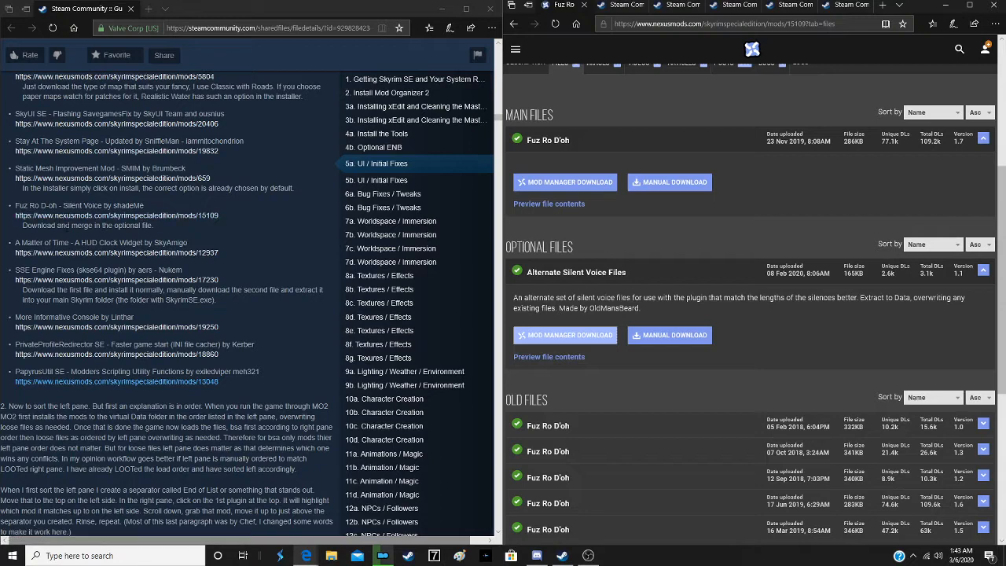
pyautogui.scroll(2, 565, 87)
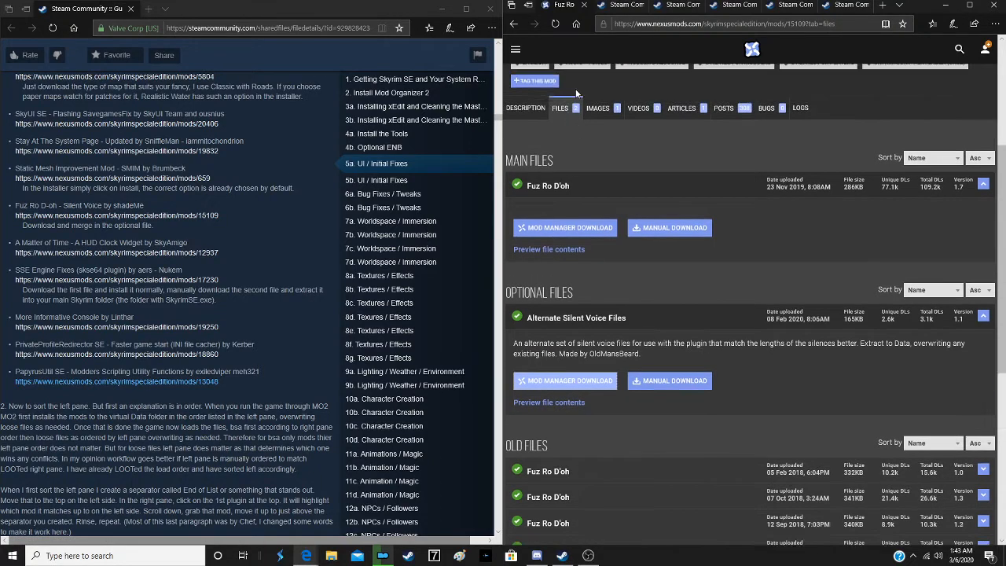
pyautogui.click(583, 6)
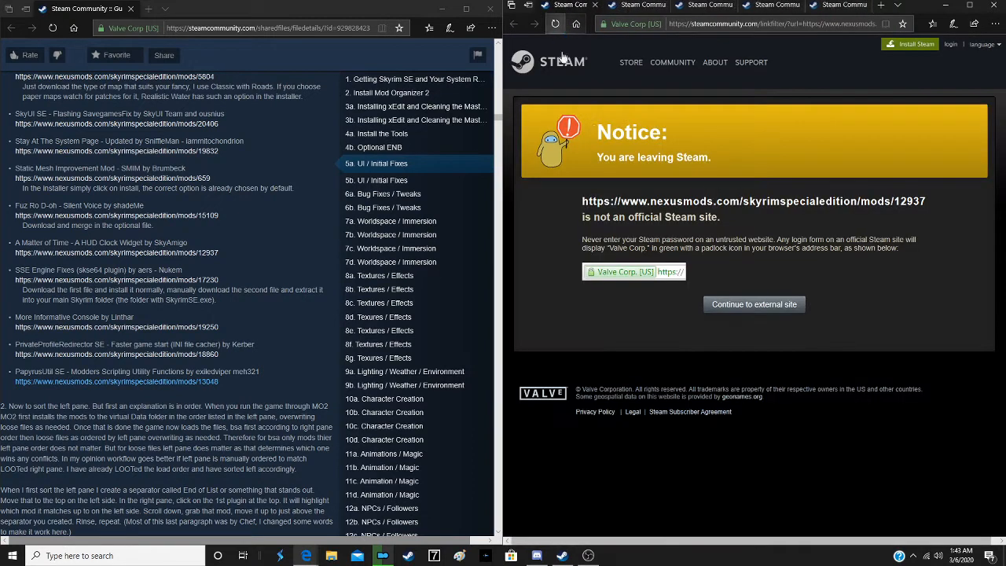
# - Continue to the A Matter of Time page, start the mod manager download of AMatterOfTime_v3_0_0_alpha_4 and close the tab
pyautogui.click(747, 309)
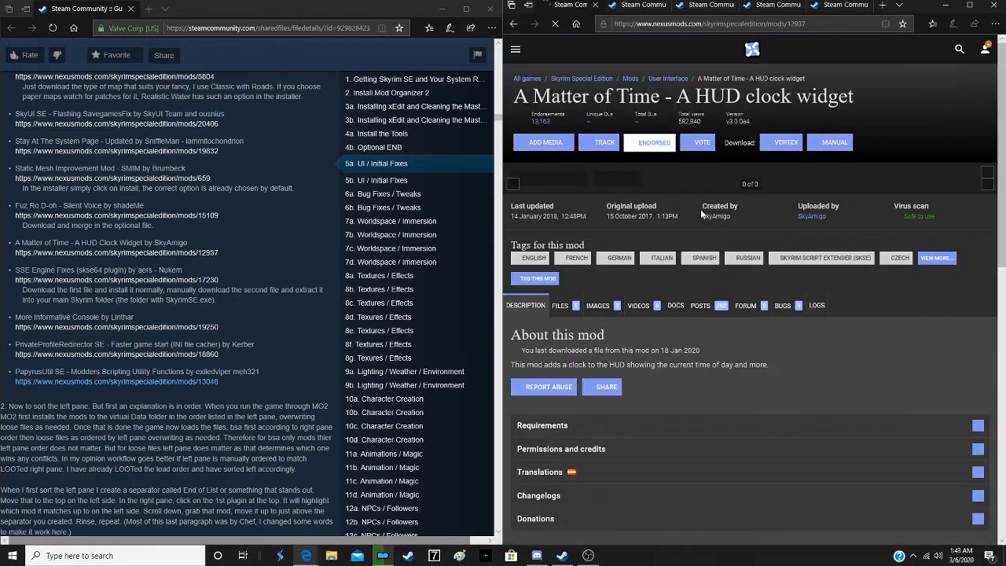
pyautogui.scroll(-4, 621, 220)
pyautogui.scroll(2, 594, 193)
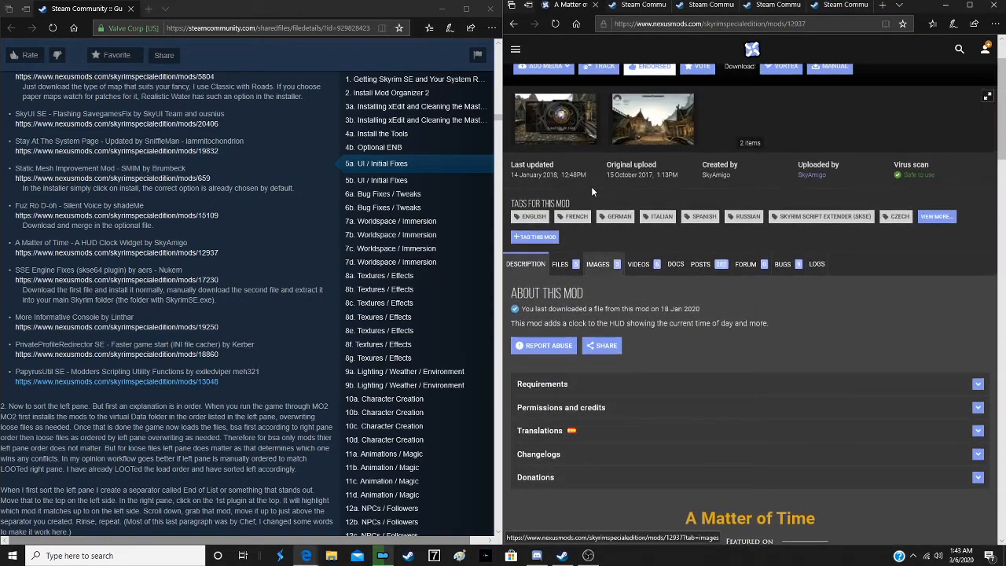
pyautogui.click(559, 264)
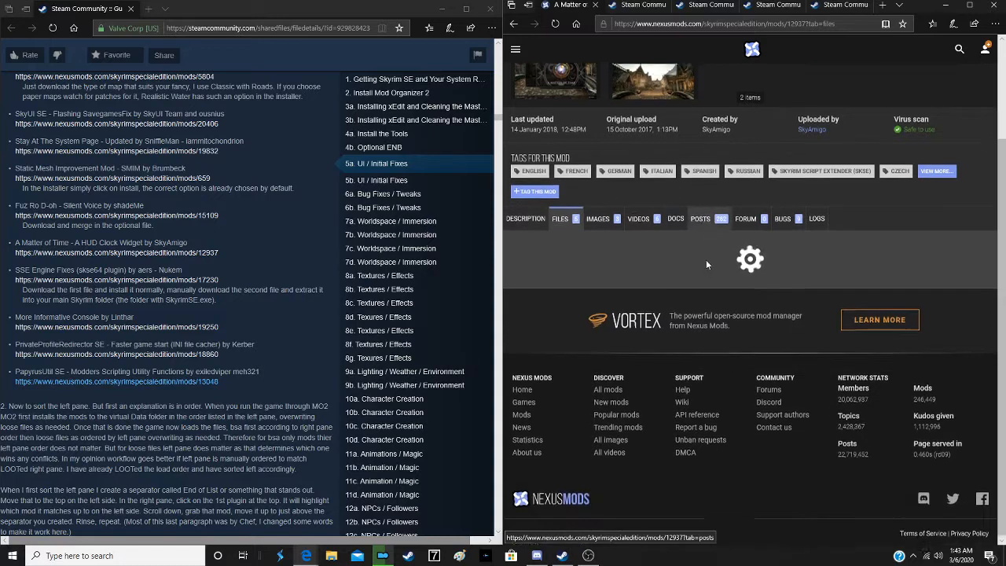
pyautogui.scroll(-1, 705, 259)
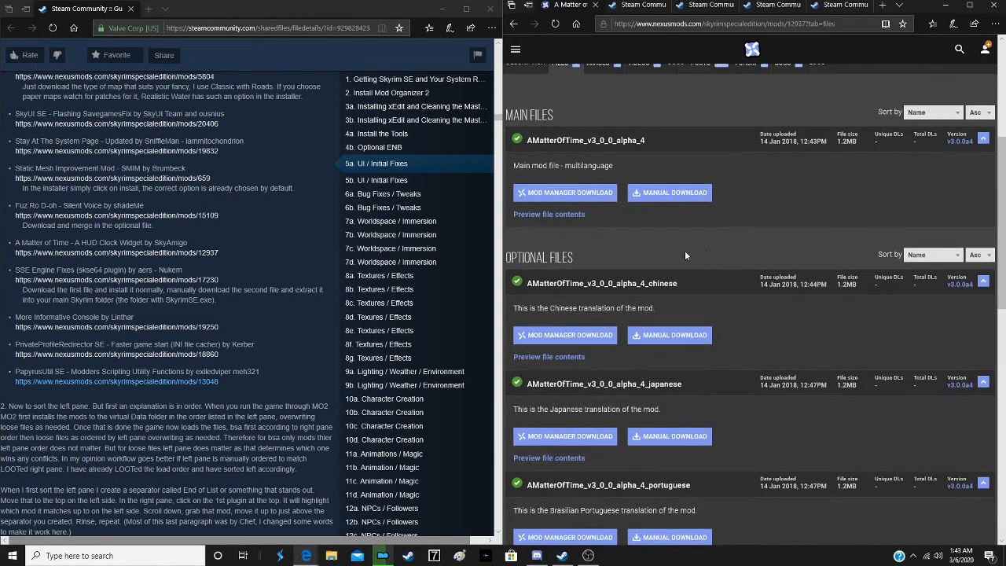
pyautogui.click(576, 201)
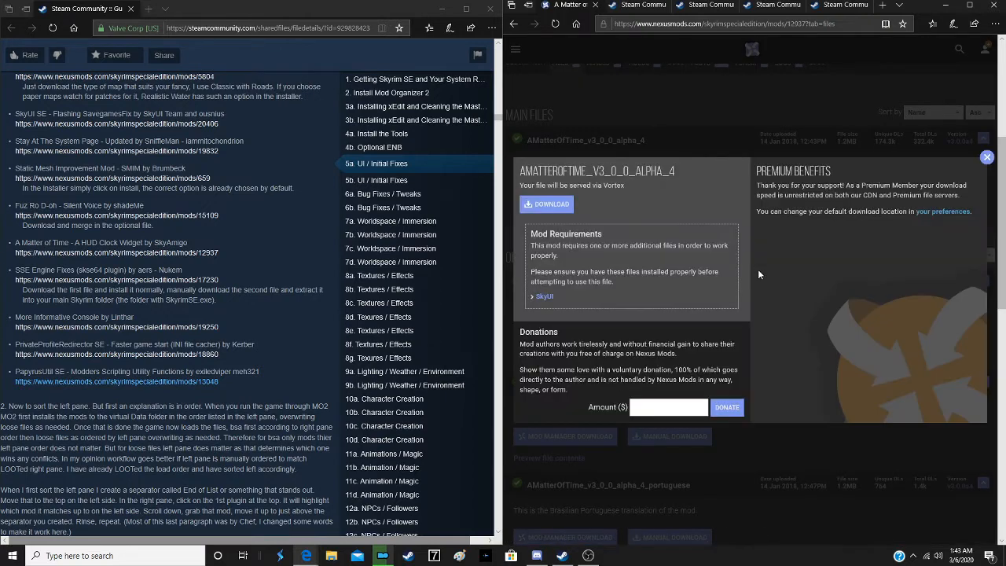
pyautogui.click(560, 207)
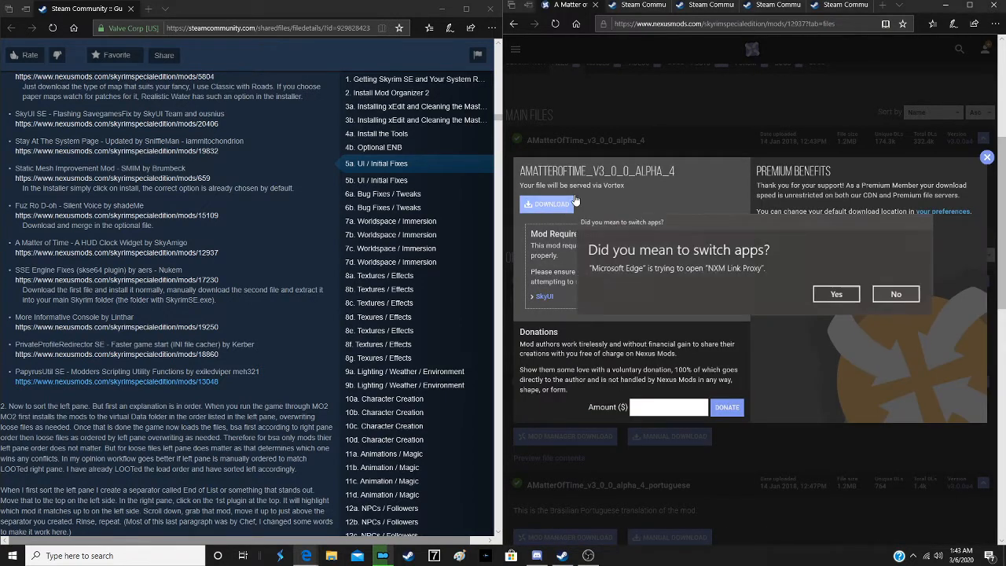
pyautogui.click(834, 295)
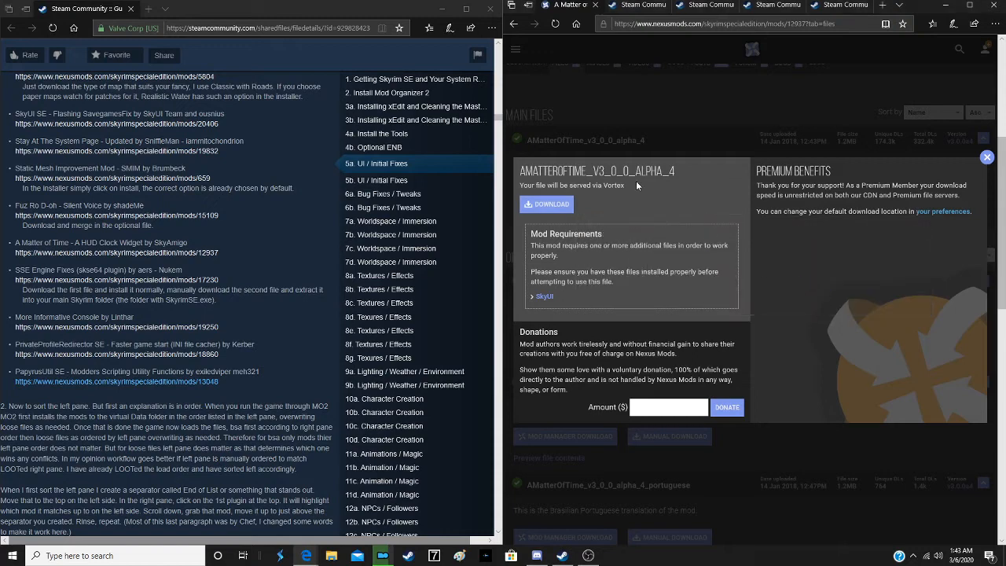
pyautogui.click(595, 6)
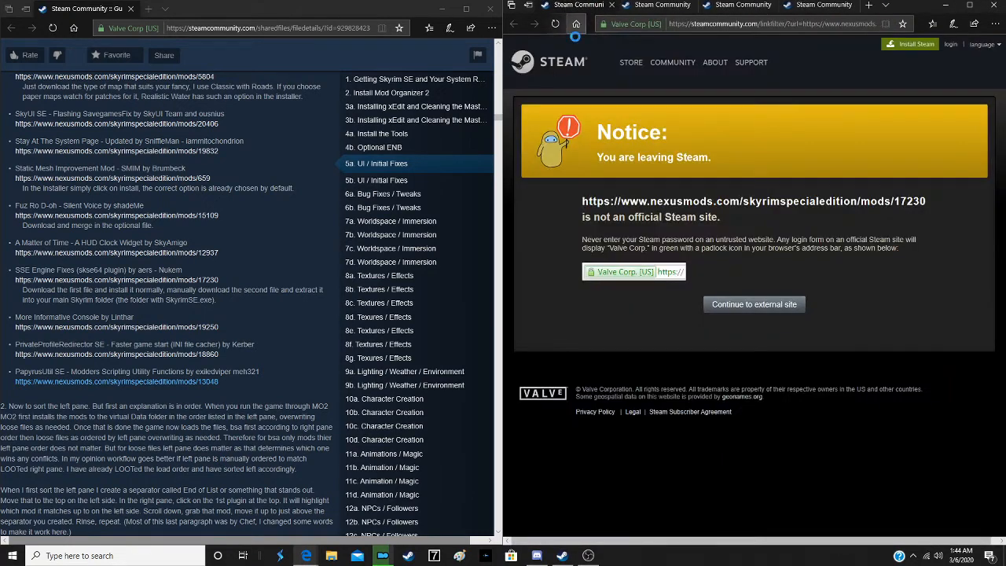
# - Continue to the SSE Engine Fixes page and start the mod manager download of (Part 1) Engine Fixes 4.13 for SSE 1.5.97
pyautogui.click(749, 308)
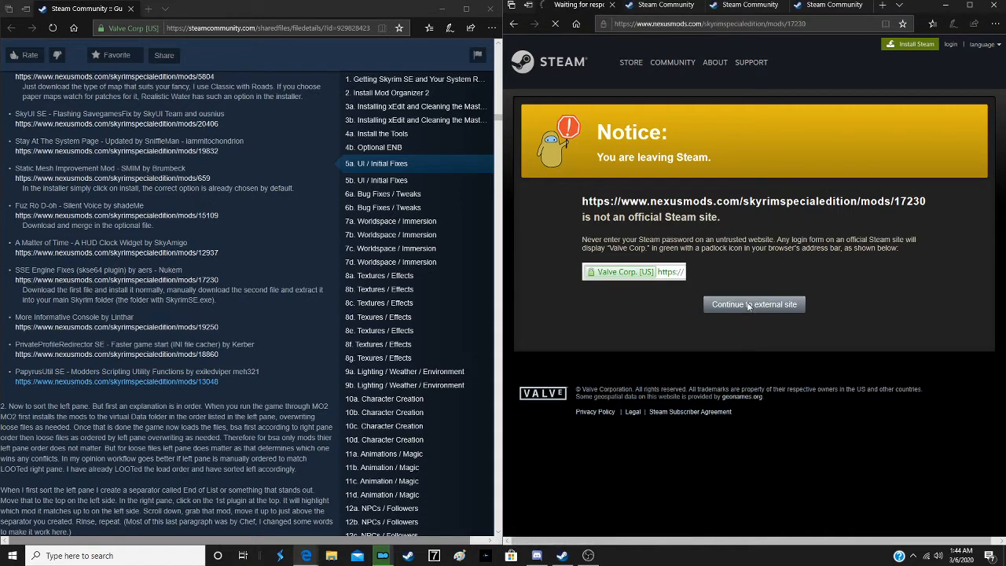
pyautogui.scroll(-3, 660, 229)
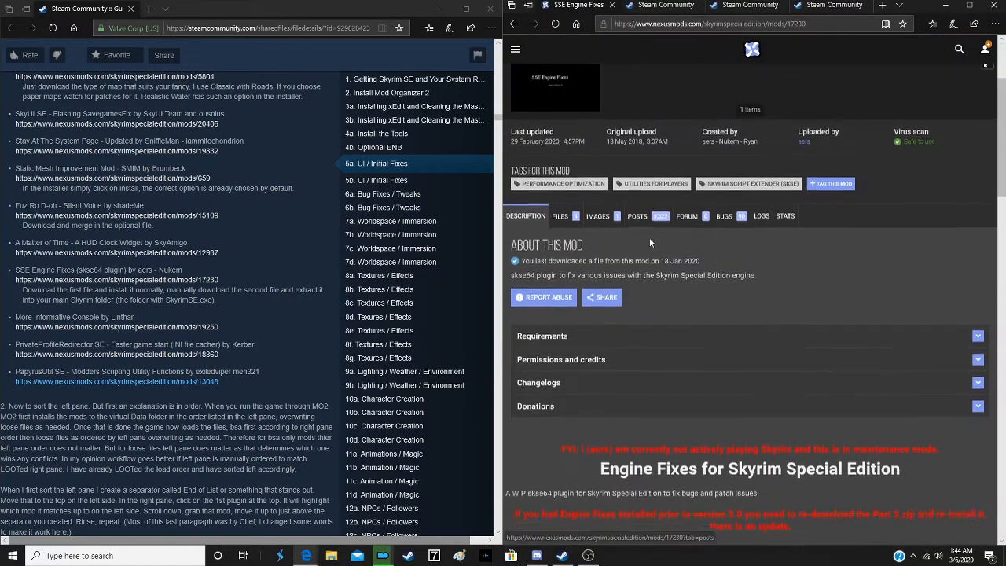
pyautogui.click(563, 218)
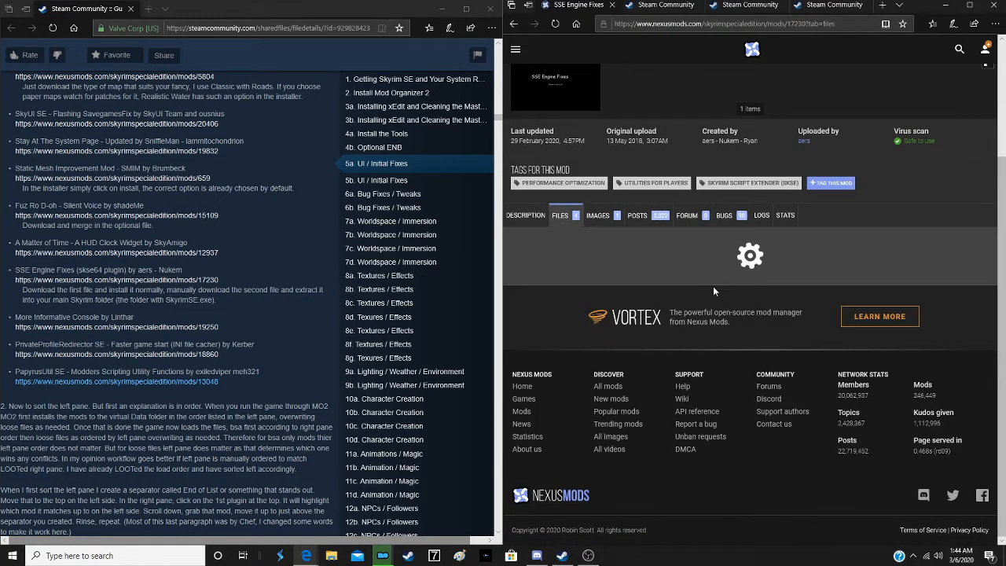
pyautogui.scroll(-3, 681, 275)
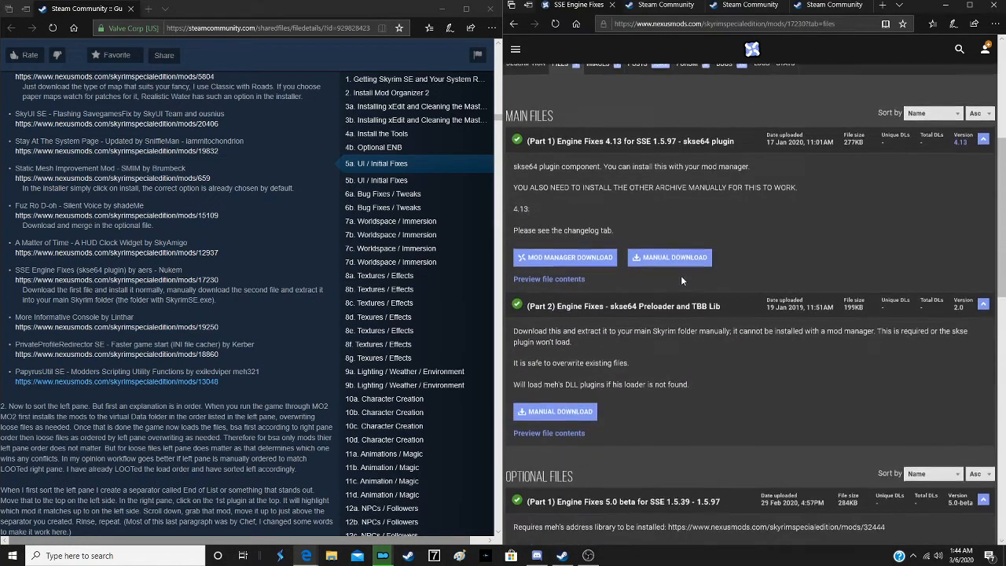
pyautogui.click(567, 258)
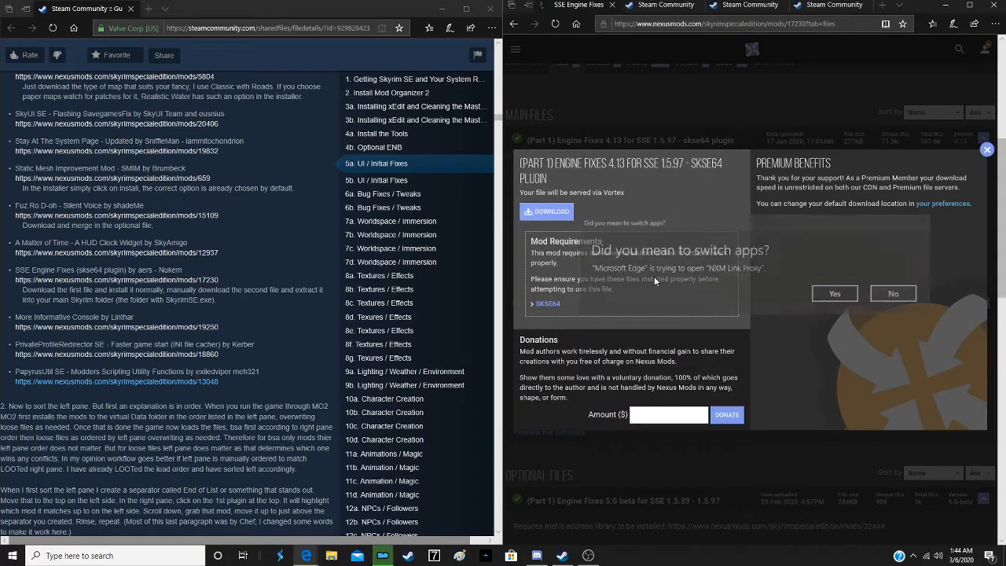
pyautogui.click(834, 295)
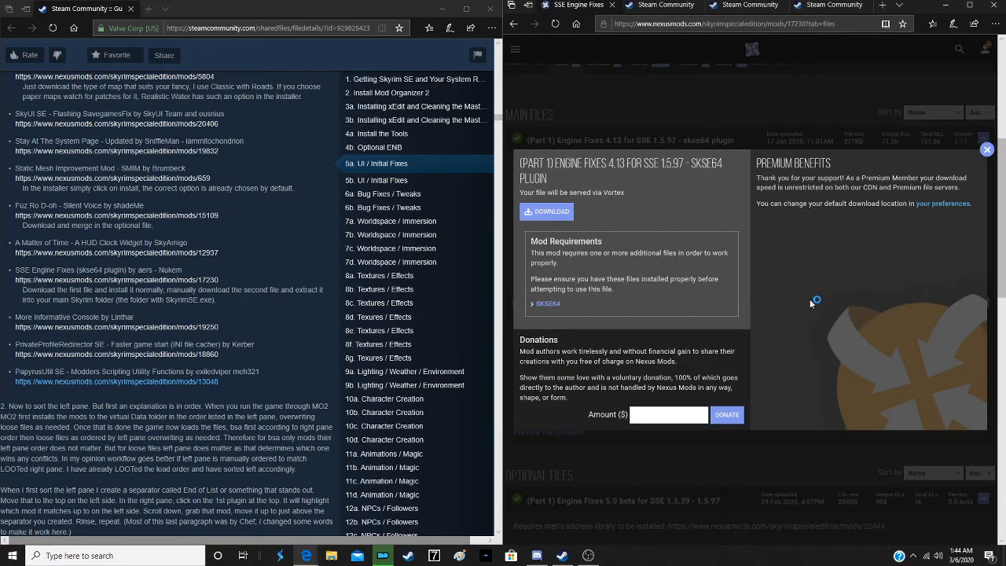
pyautogui.click(699, 101)
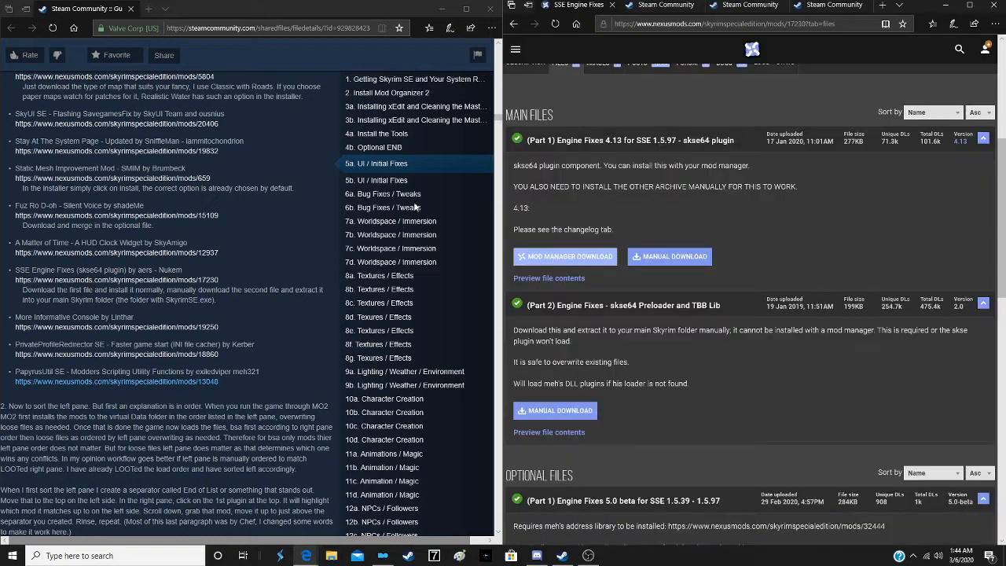
# - Manually download (Part 2) Engine Fixes - skse64 Preloader and TBB Lib into Multigame Tools, replacing the existing file, and close the tab
pyautogui.scroll(-2, 148, 258)
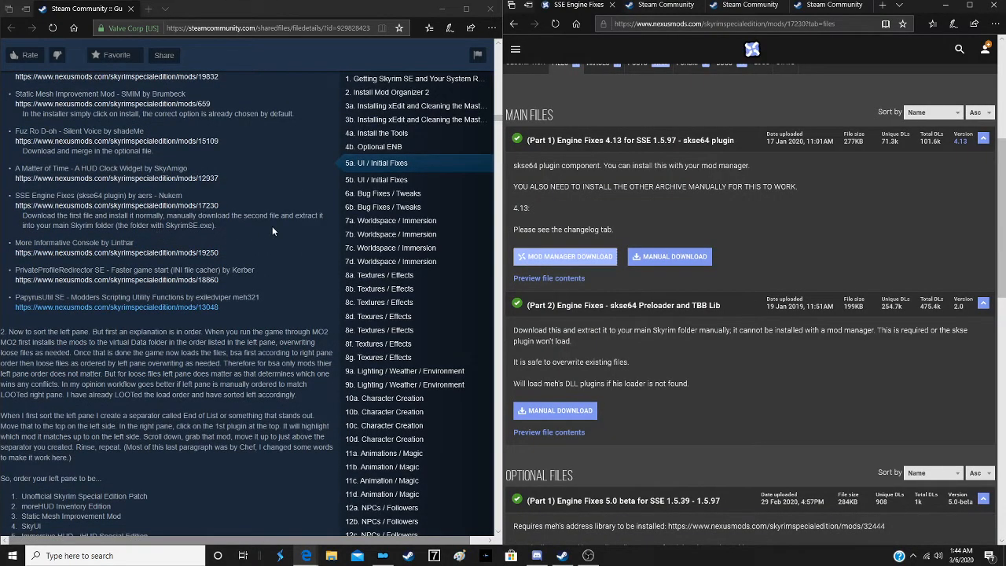
pyautogui.click(560, 410)
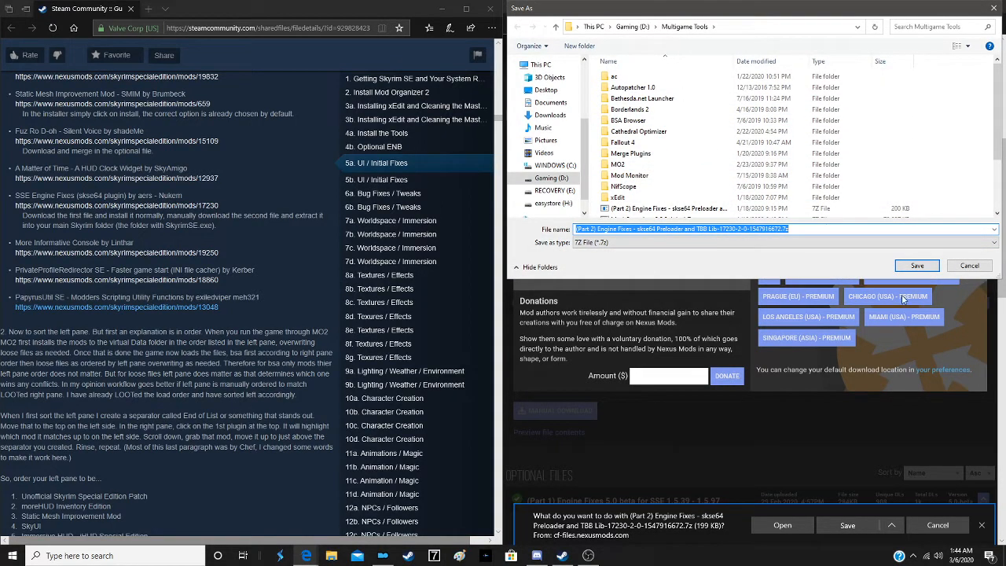
pyautogui.click(917, 266)
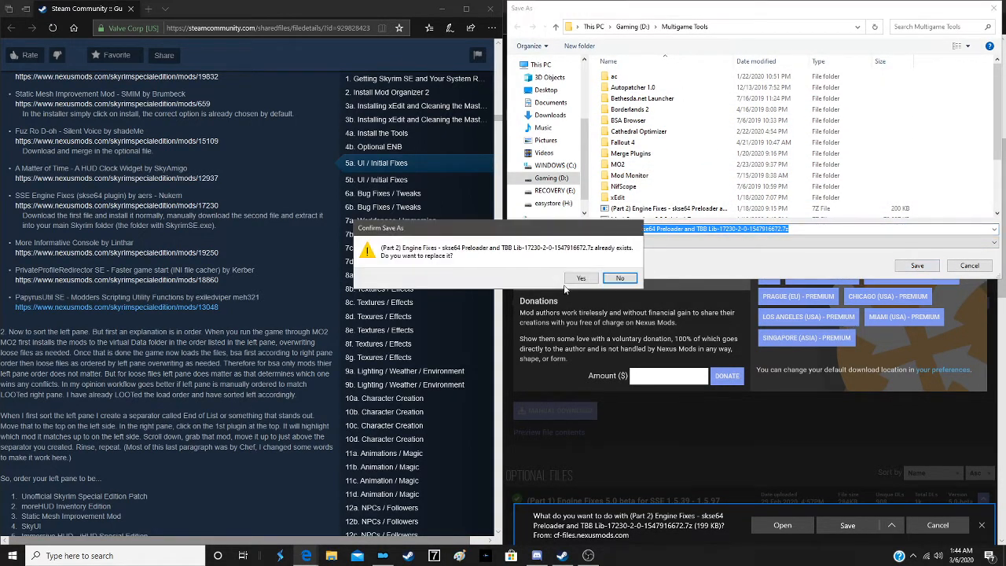
pyautogui.click(581, 279)
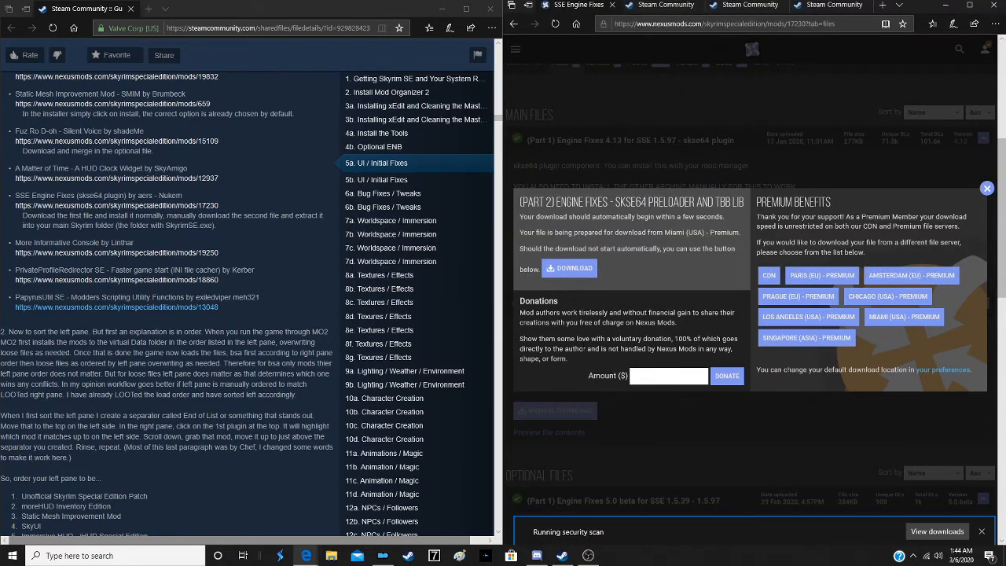
pyautogui.click(677, 440)
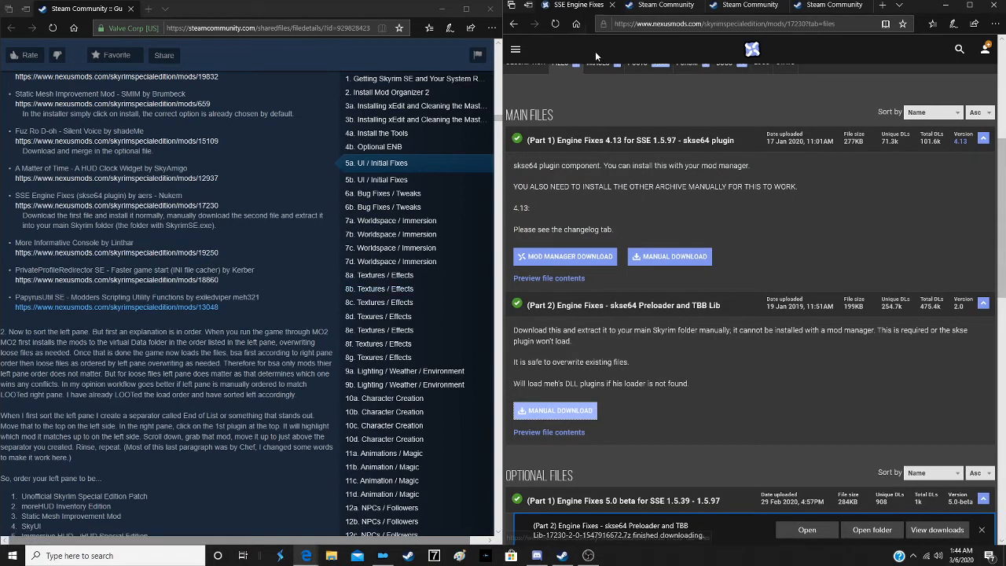
pyautogui.click(612, 9)
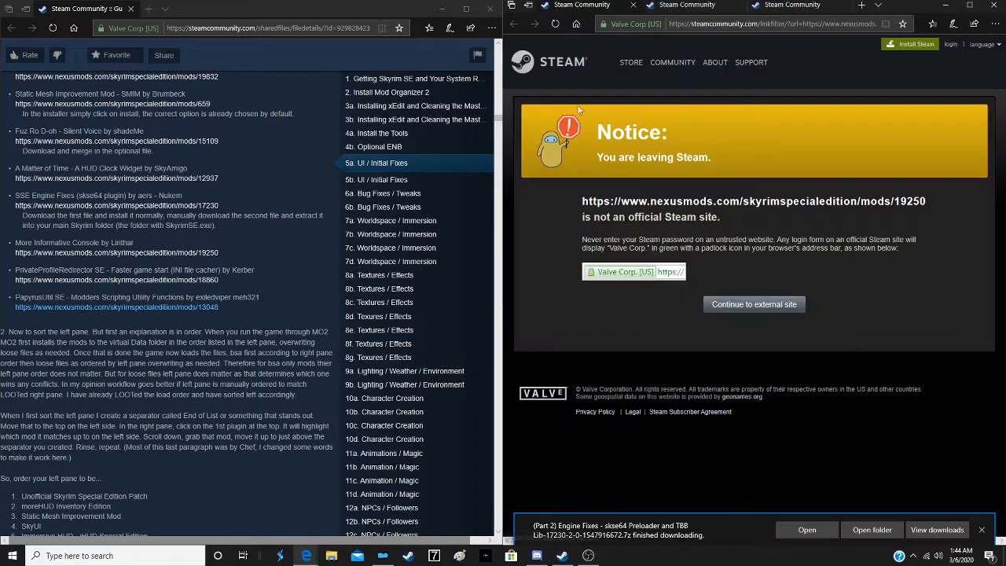
# - Continue to the More Informative Console page, start the mod manager download of More Informative Console for SKSE 2.17 and close the tab
pyautogui.click(731, 312)
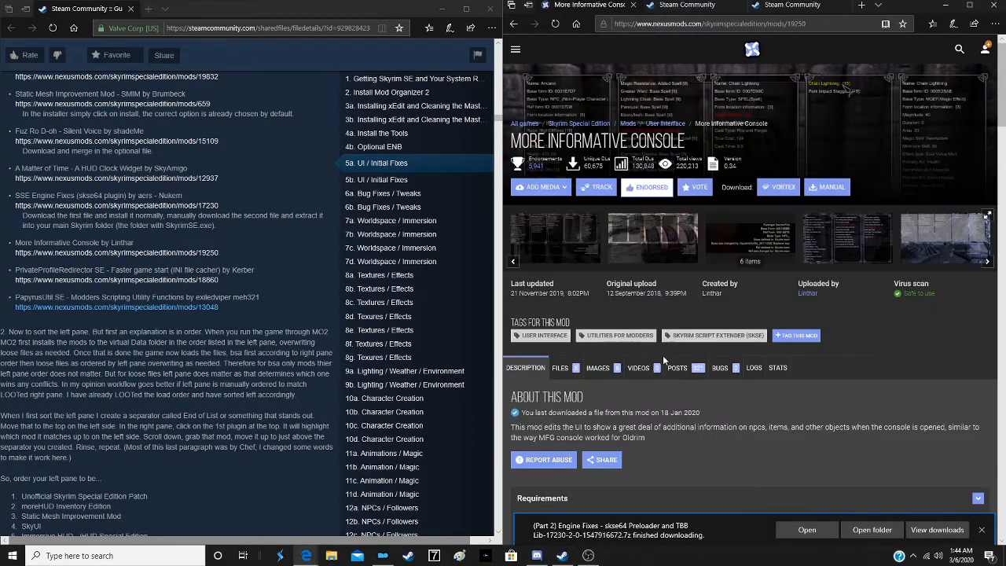
pyautogui.click(981, 534)
pyautogui.click(553, 373)
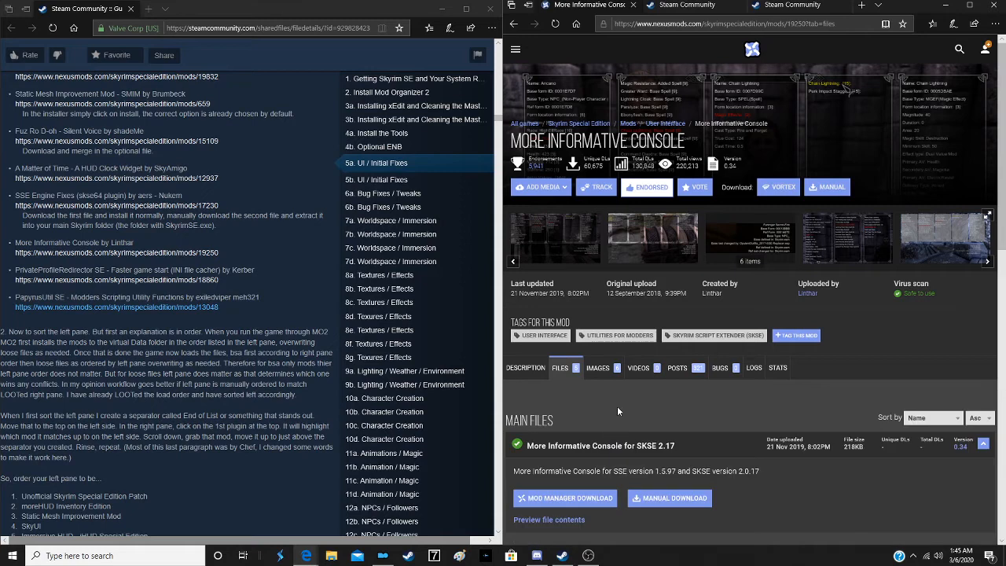
pyautogui.scroll(-3, 617, 406)
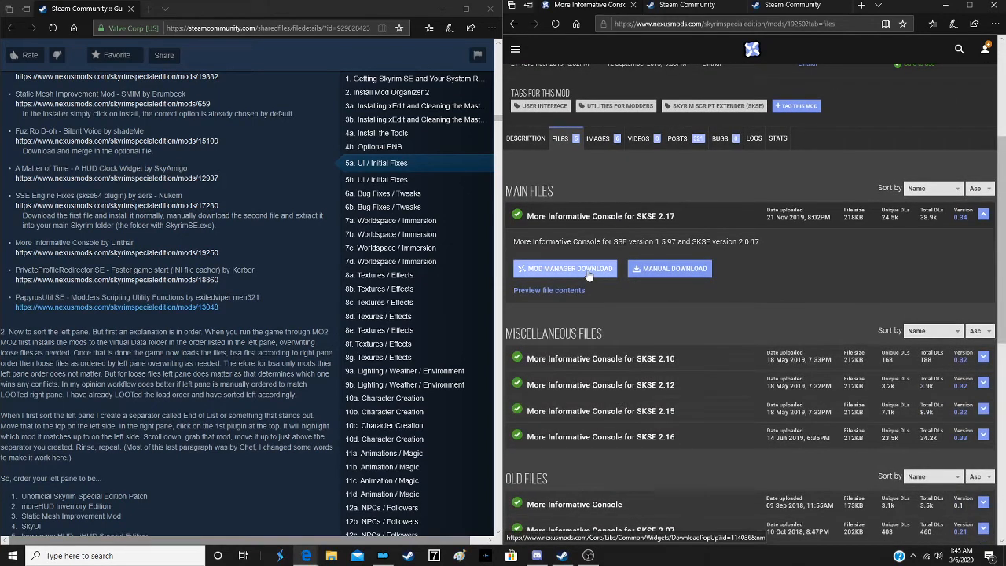
pyautogui.click(587, 270)
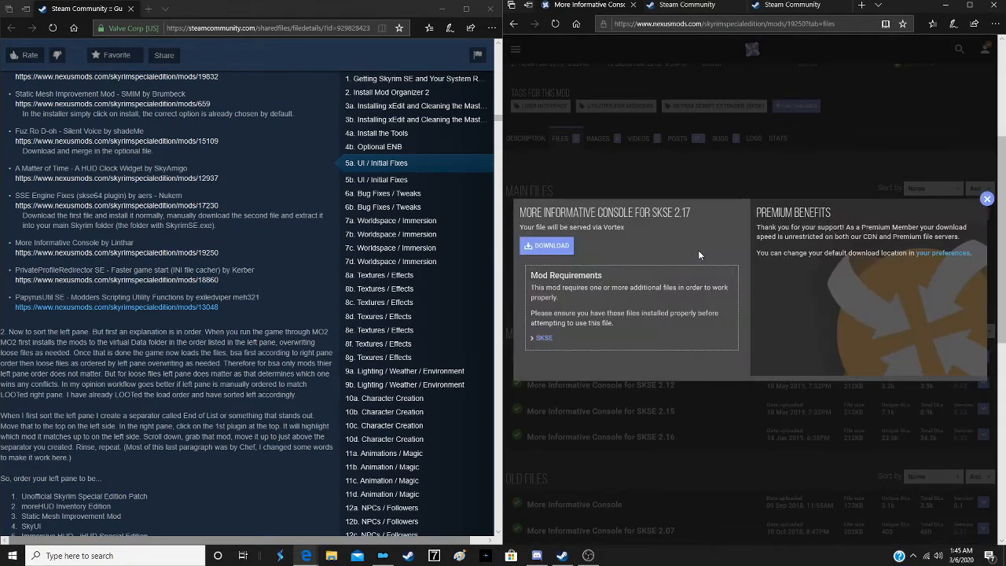
pyautogui.click(560, 252)
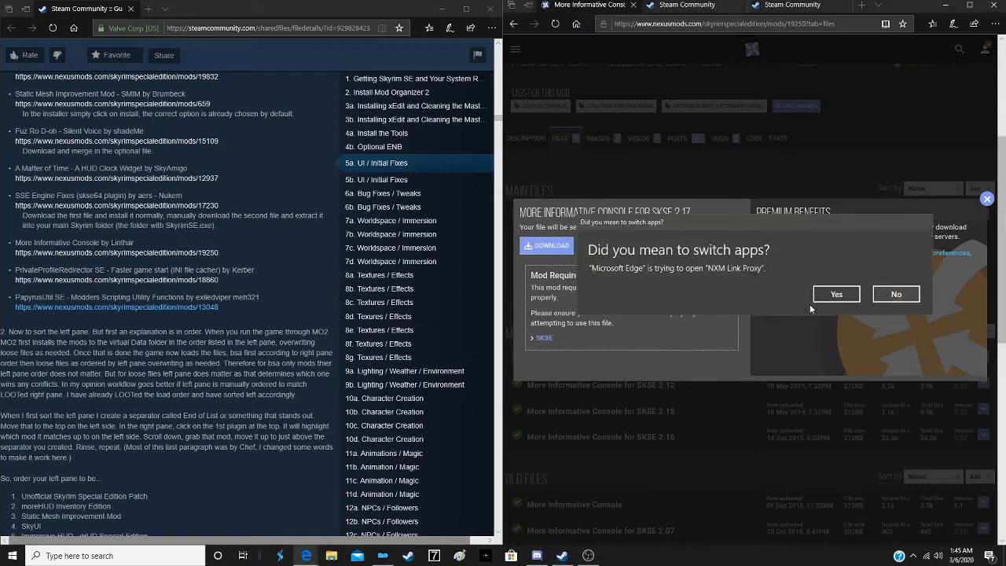
pyautogui.click(833, 295)
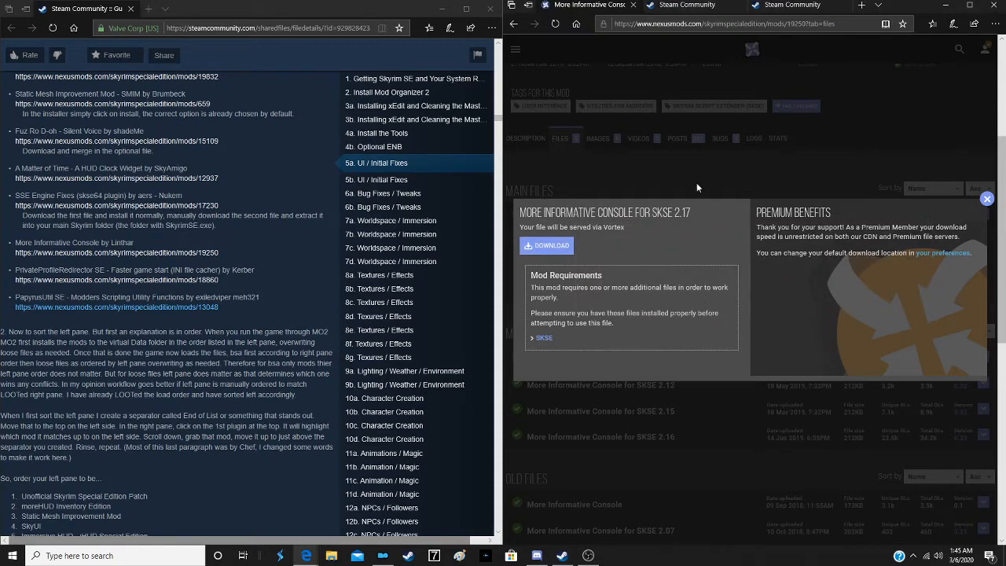
pyautogui.click(633, 5)
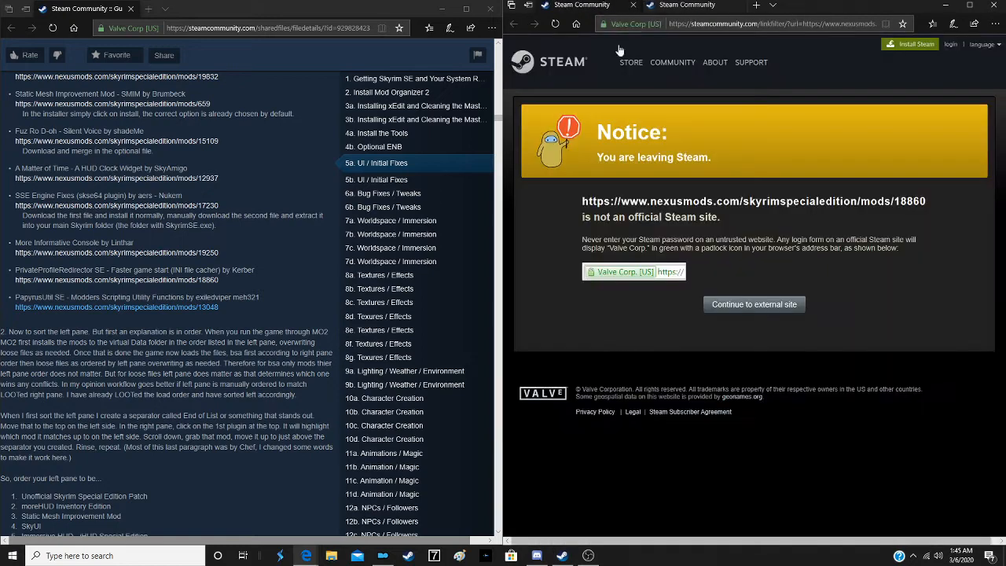
# - Continue to the PrivateProfileRedirector SE page, start the mod manager download of PrivateProfileRedirector SE 0.5 and close the tab
pyautogui.click(741, 312)
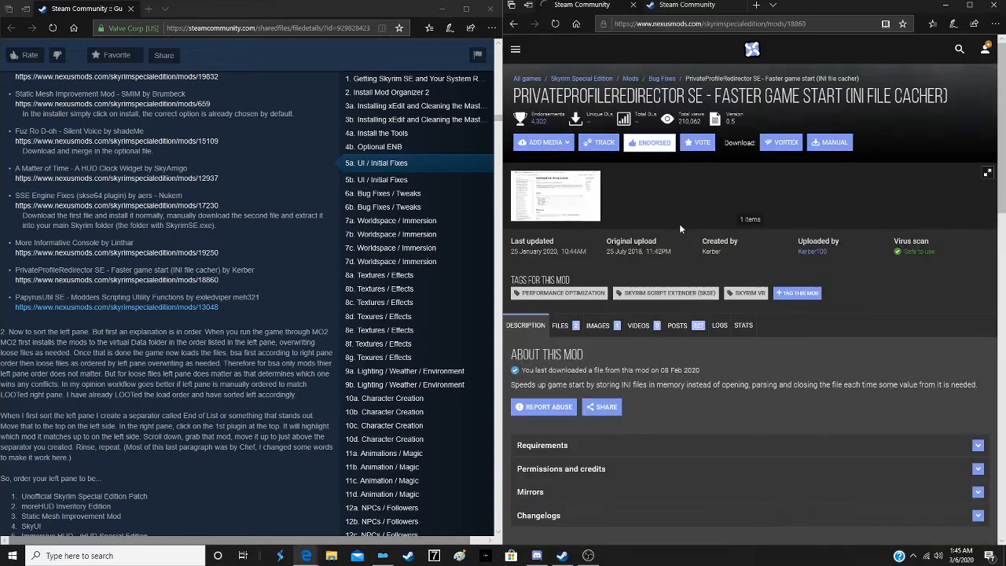
pyautogui.scroll(-3, 649, 297)
pyautogui.click(573, 160)
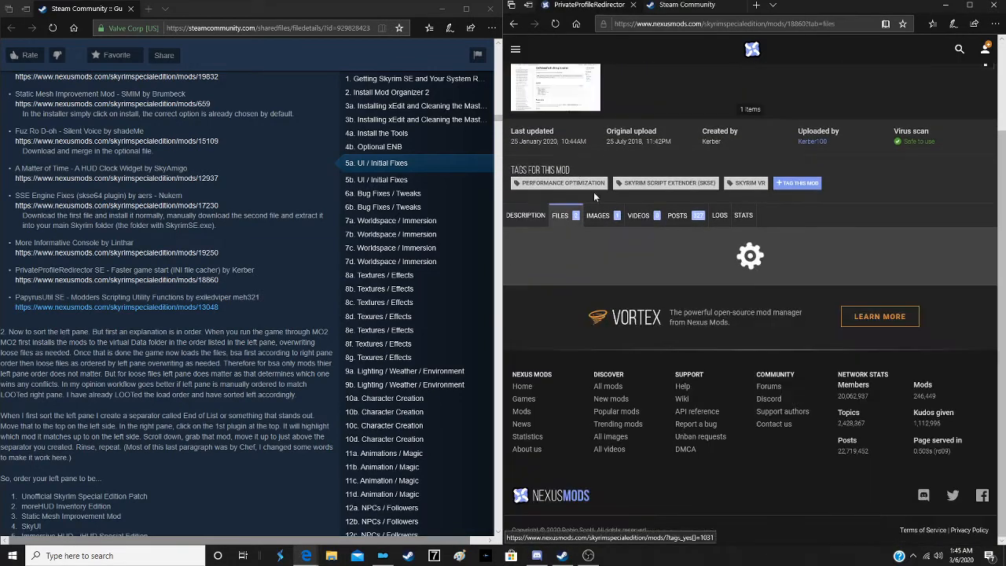
pyautogui.scroll(-2, 654, 256)
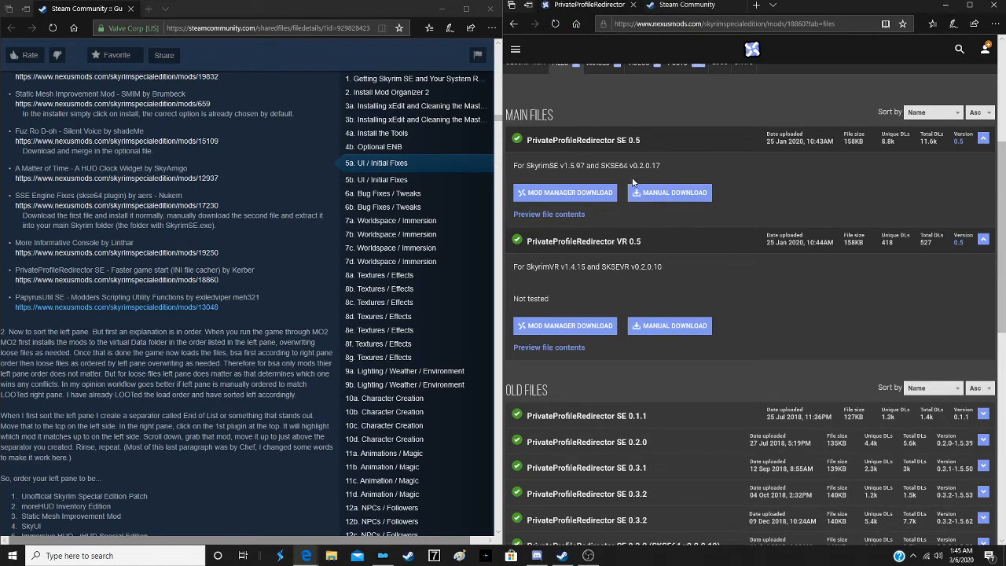
pyautogui.click(585, 193)
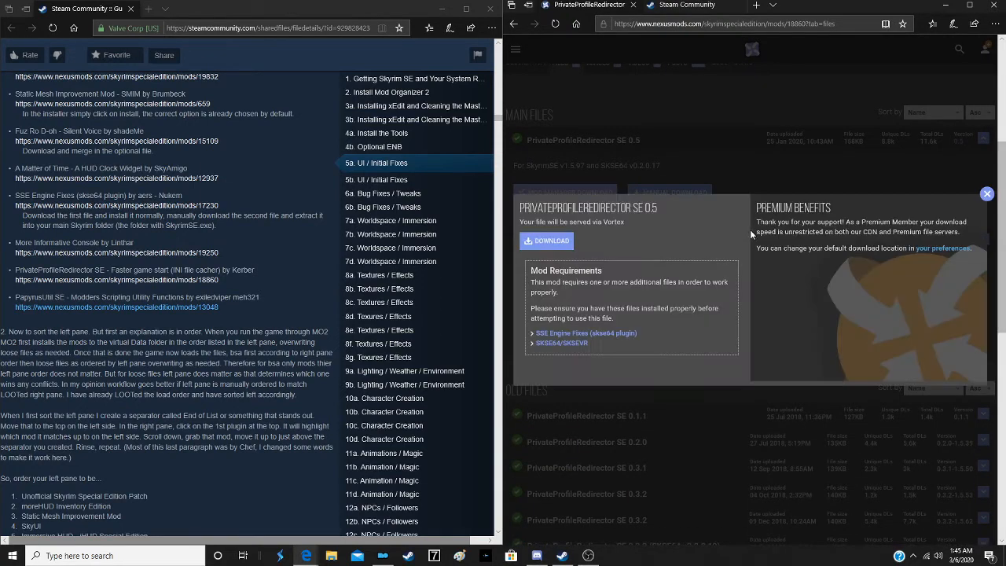
pyautogui.click(568, 246)
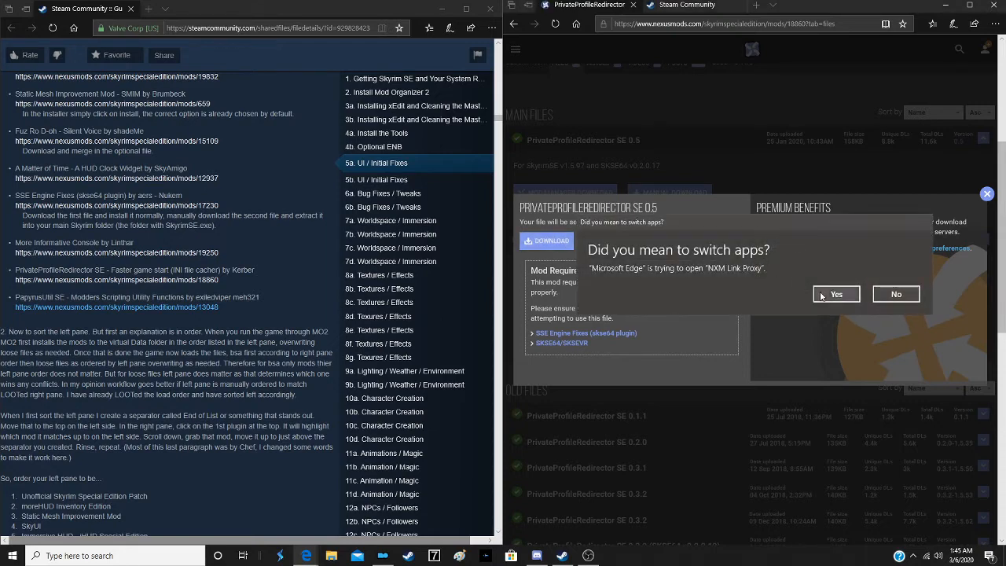
pyautogui.click(836, 293)
pyautogui.click(634, 6)
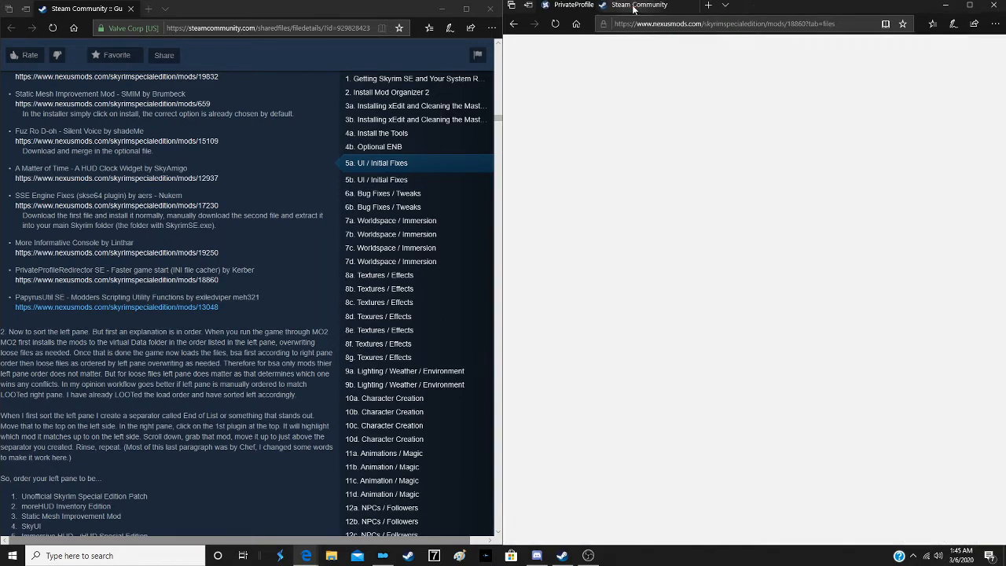
# - Continue to the PapyrusUtil SE page, start the mod manager download of main file PapyrusUtil SE - Scripting Utility Functions 3.9 and close the tab
pyautogui.click(761, 307)
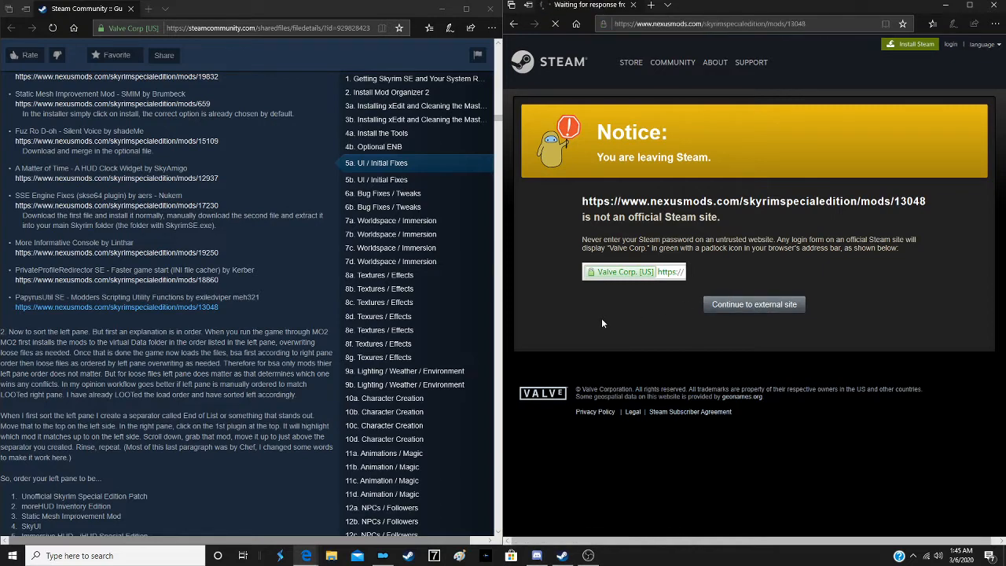
pyautogui.scroll(-1, 642, 252)
pyautogui.scroll(-1, 642, 251)
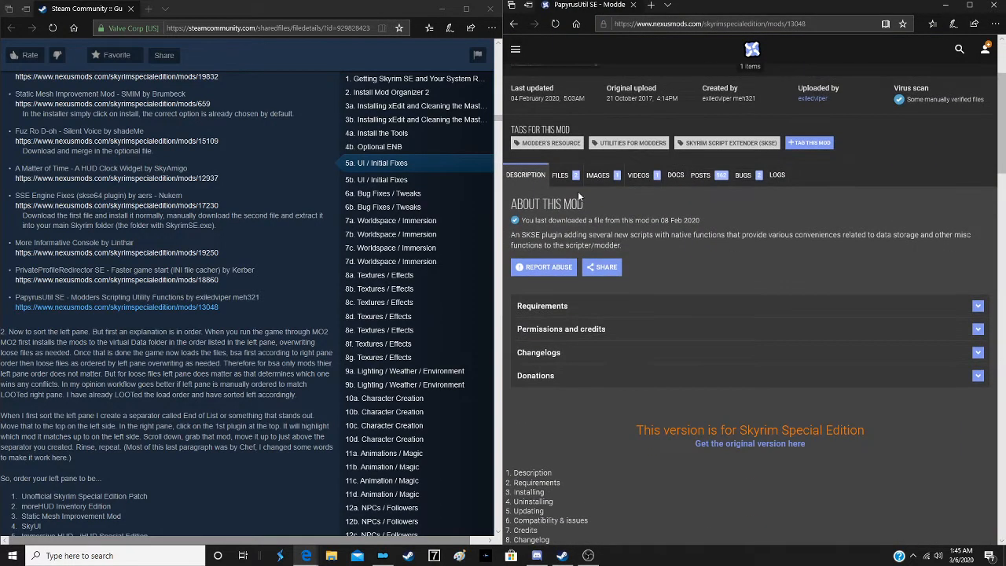
pyautogui.click(560, 214)
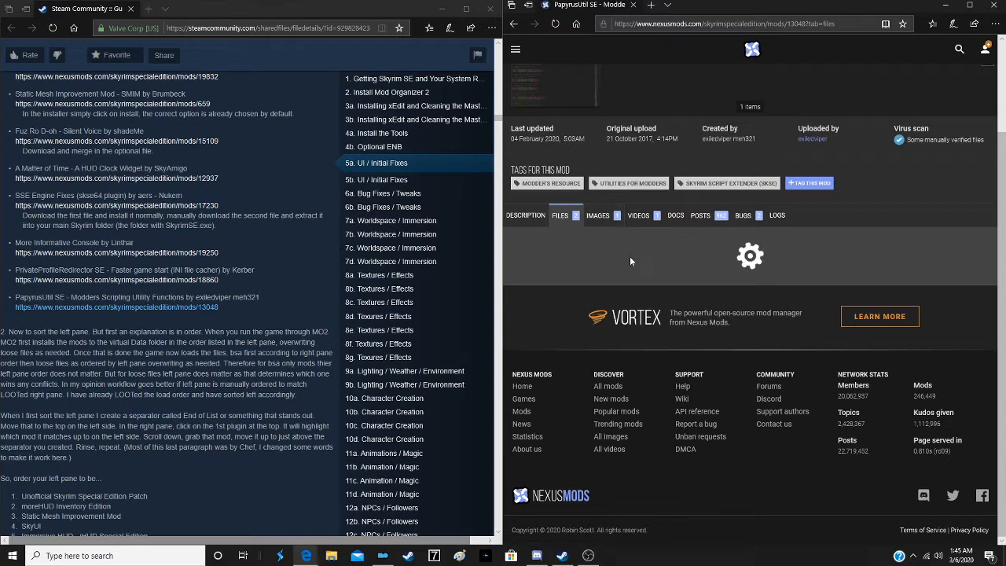
pyautogui.scroll(-2, 597, 248)
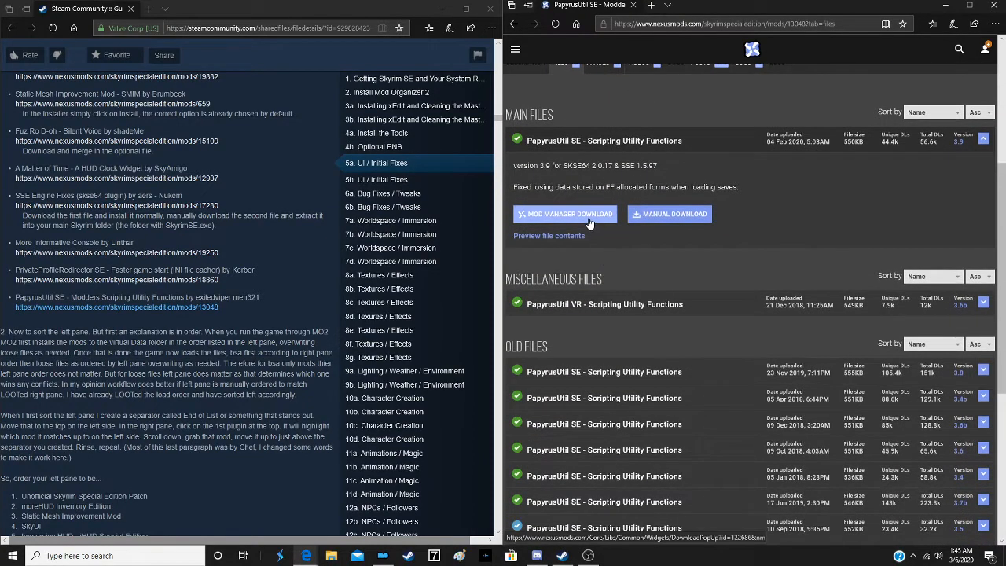
pyautogui.click(586, 215)
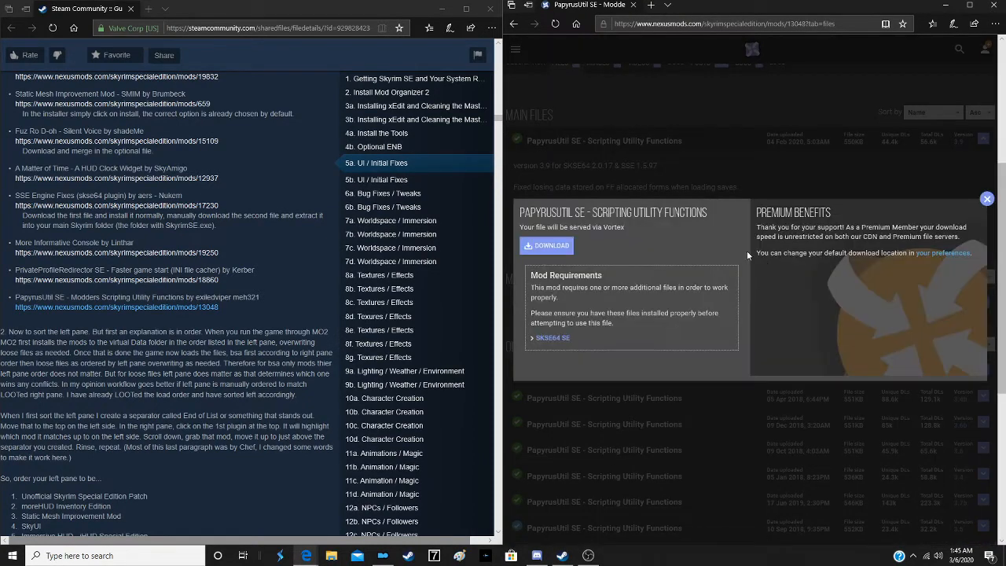
pyautogui.click(549, 244)
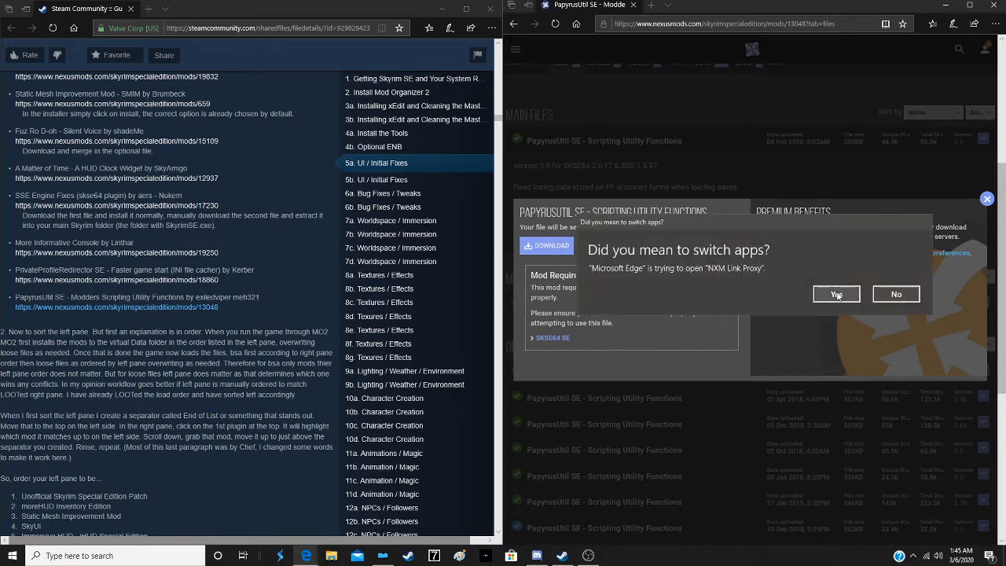
pyautogui.click(838, 296)
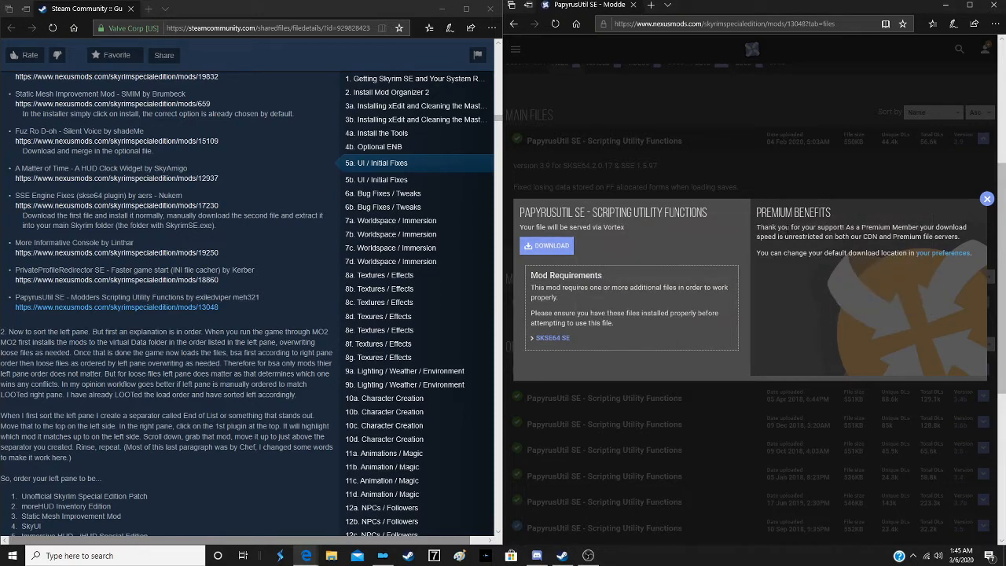
pyautogui.click(635, 6)
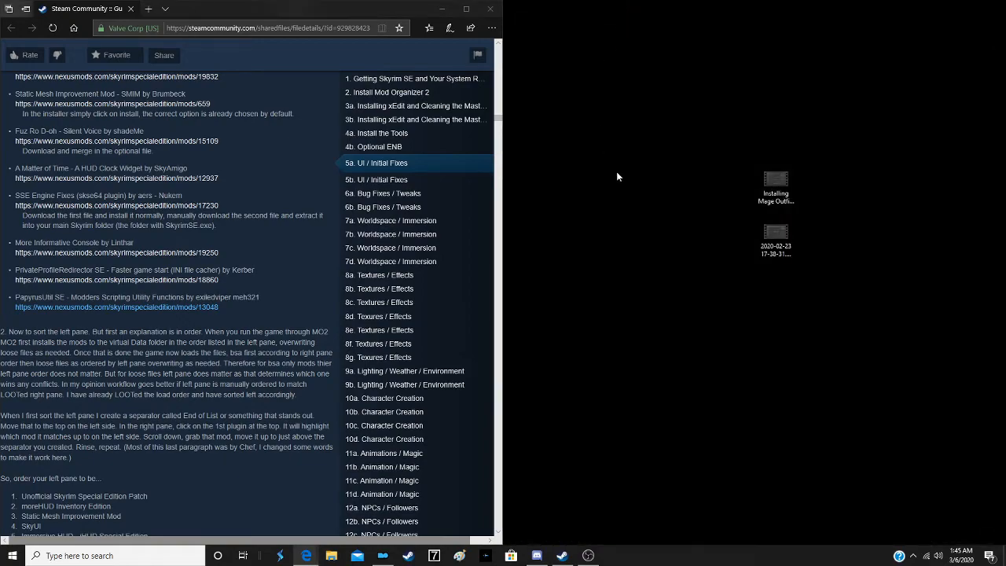
# - Place the Steam guide and Mod Organizer 2 side by side, and sort the downloads by Filetime with the oldest first
pyautogui.moveTo(244, 13); pyautogui.dragTo(1004, 39)
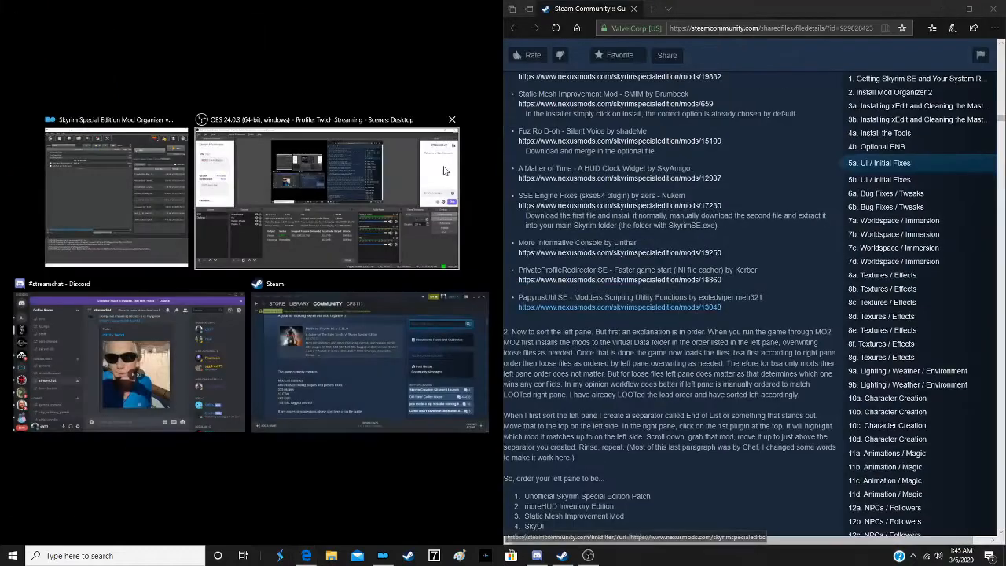
pyautogui.click(139, 203)
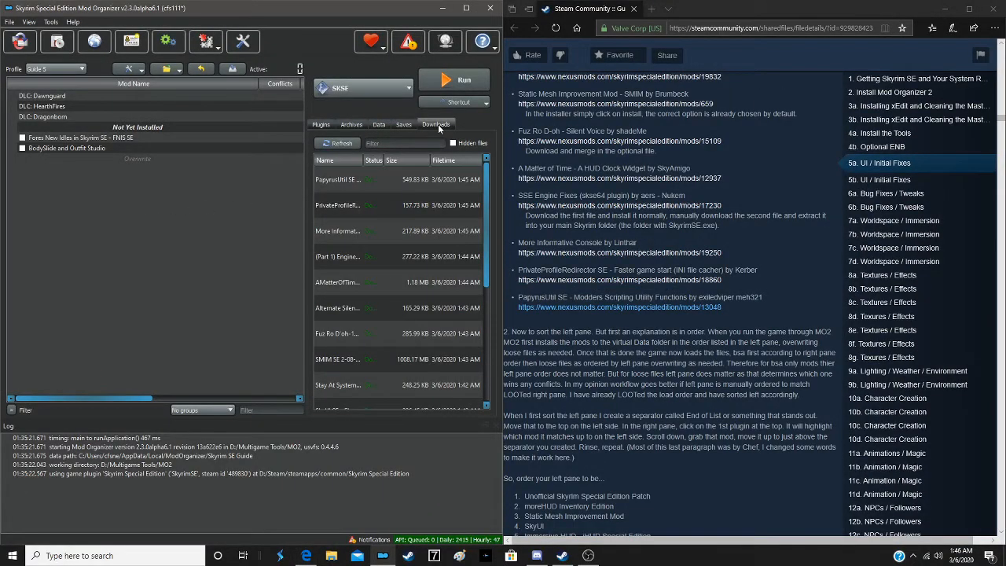
pyautogui.scroll(-5, 417, 256)
pyautogui.scroll(5, 418, 258)
pyautogui.click(460, 159)
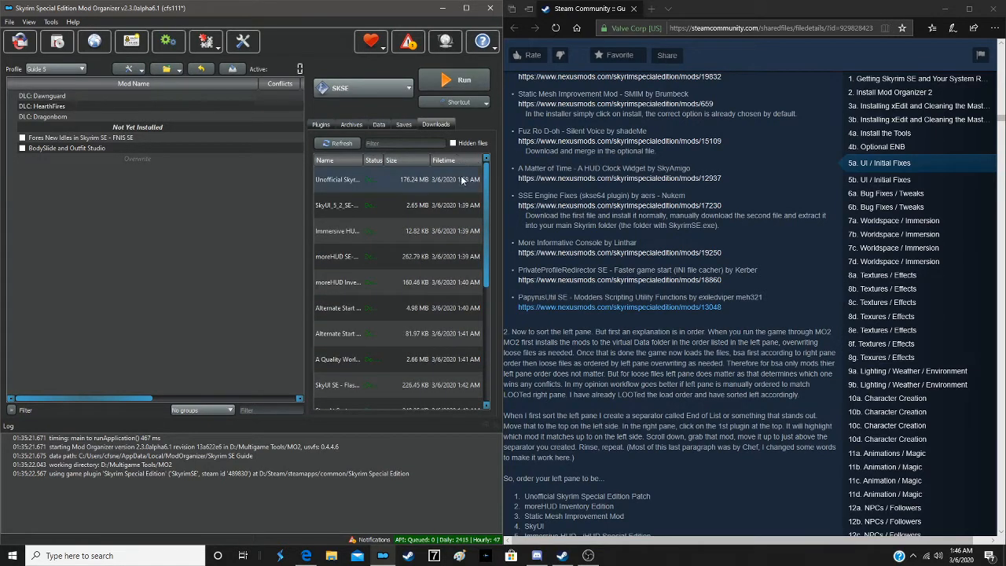
pyautogui.scroll(10, 678, 203)
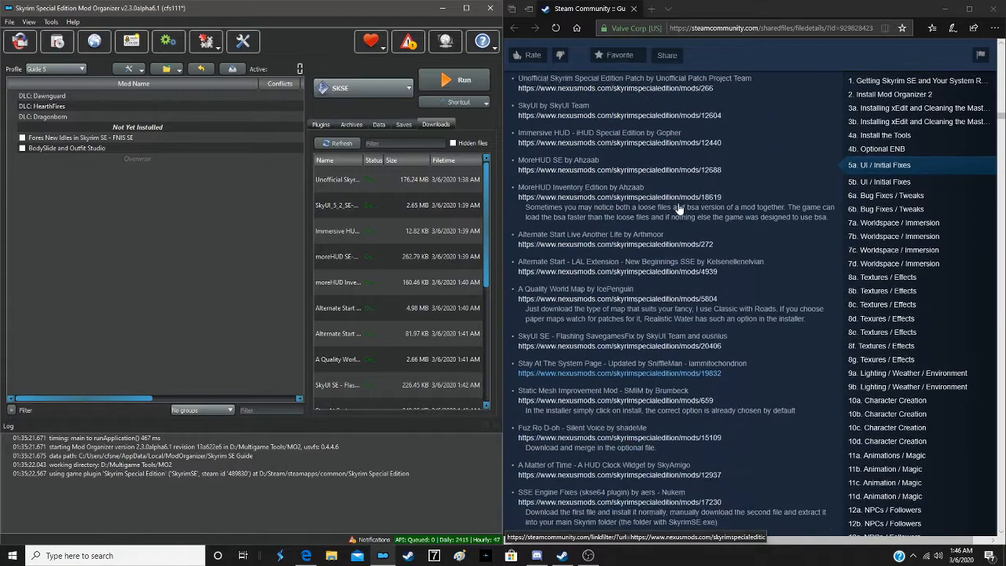
pyautogui.scroll(-3, 677, 203)
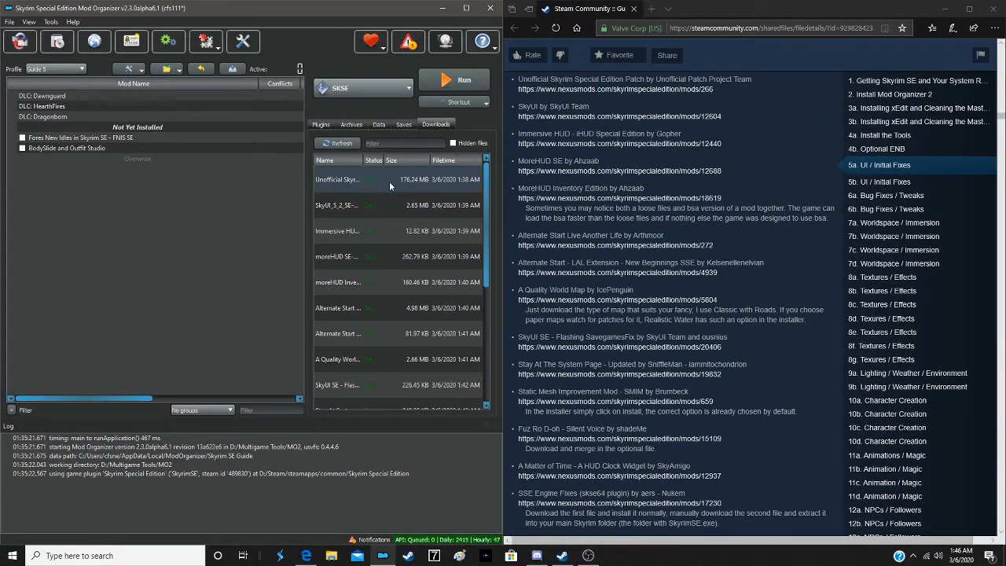
# - Install Unofficial Skyrim Special Edition Patch with the manual installer, excluding the Docs folder and the .modgroups file
pyautogui.doubleClick(363, 181)
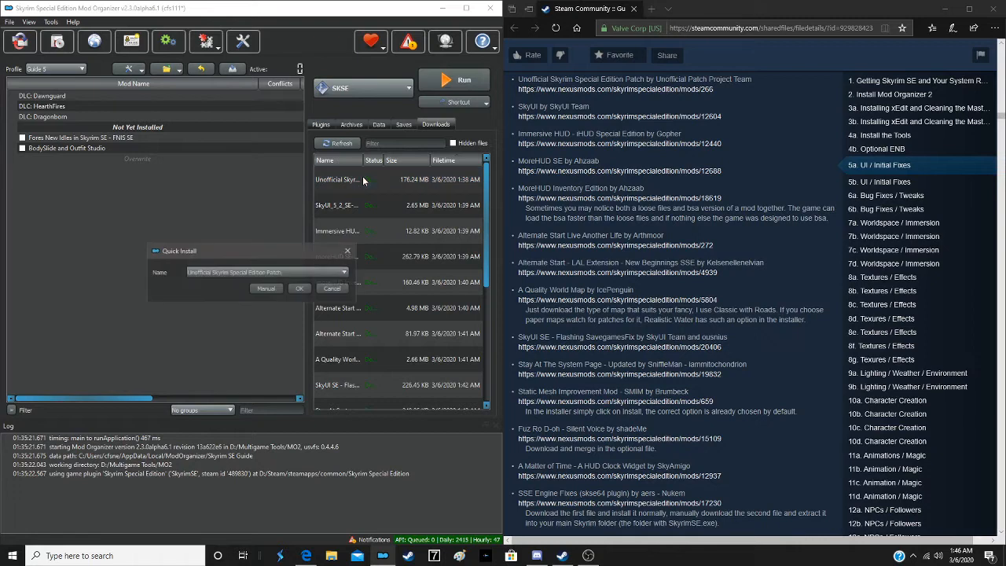
pyautogui.click(265, 289)
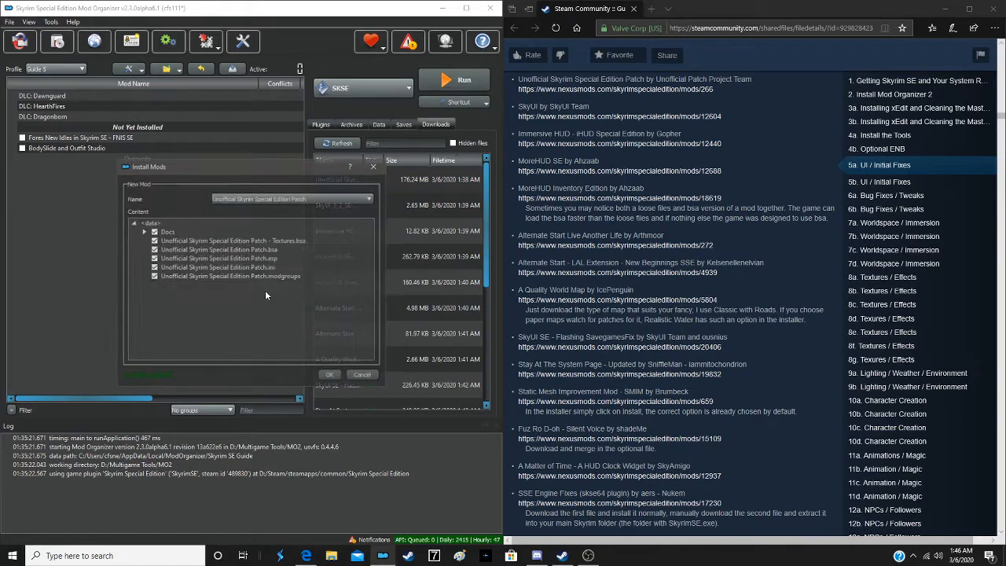
pyautogui.click(152, 233)
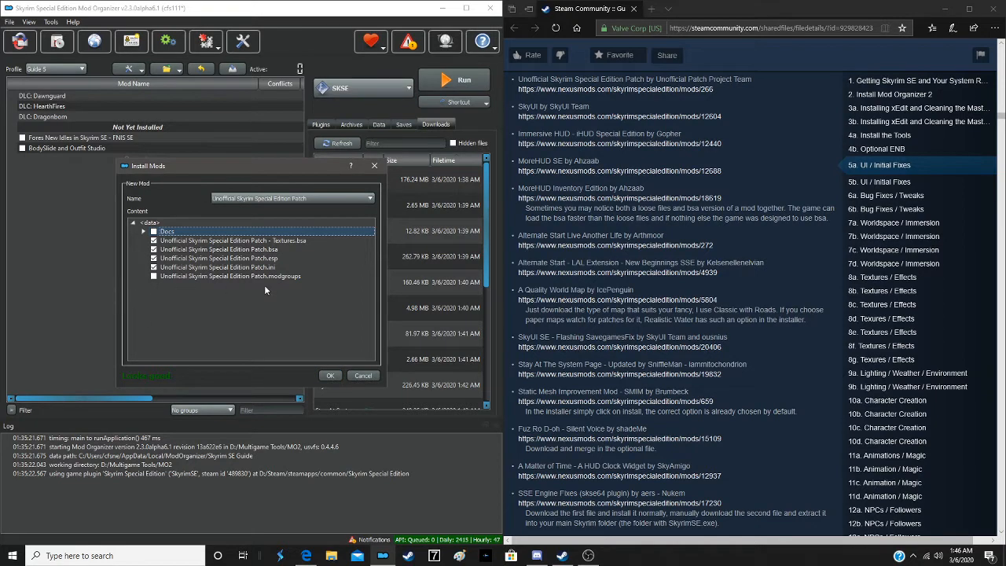
pyautogui.click(318, 372)
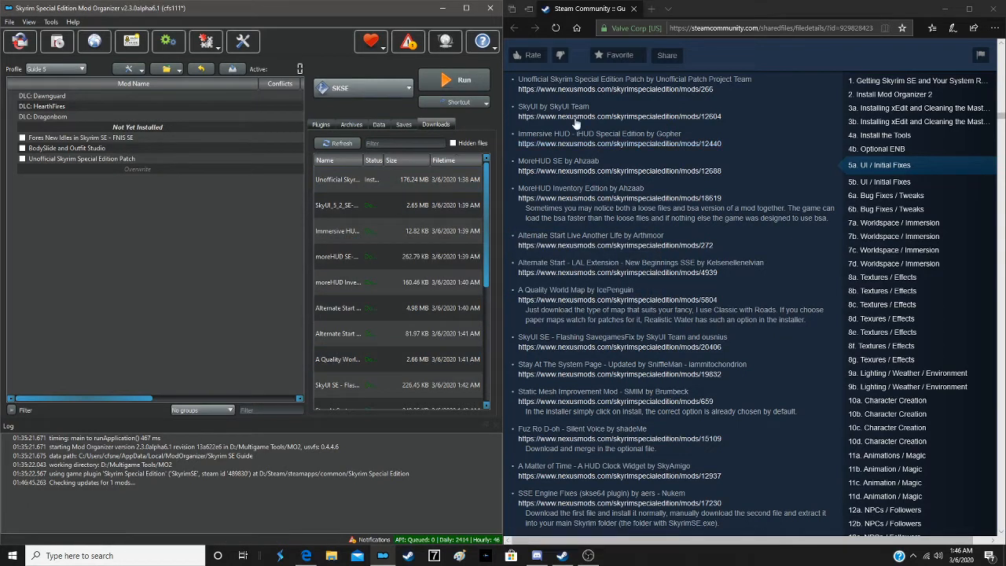
# - Install SkyUI with the manual installer, excluding the fomod folder
pyautogui.doubleClick(356, 208)
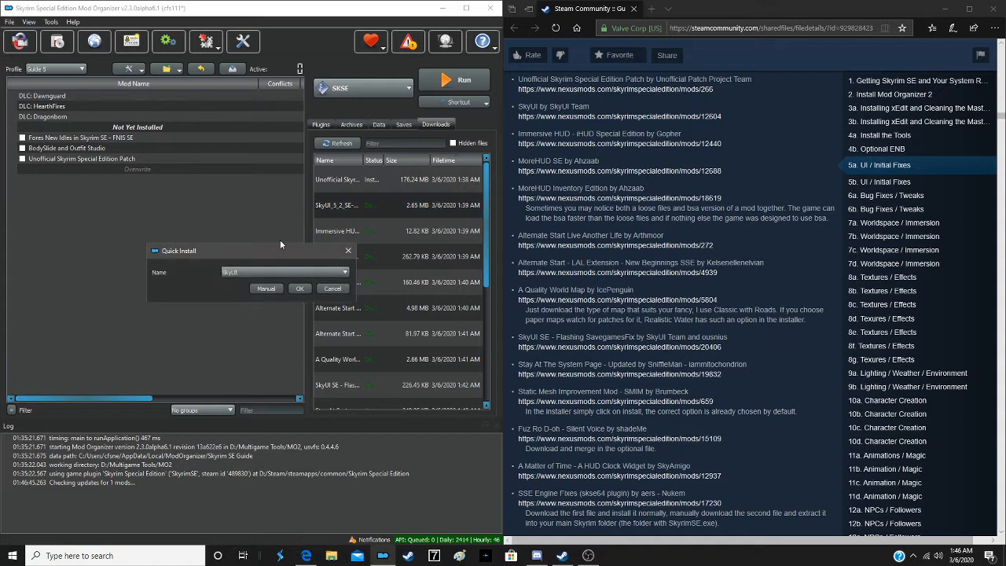
pyautogui.click(261, 289)
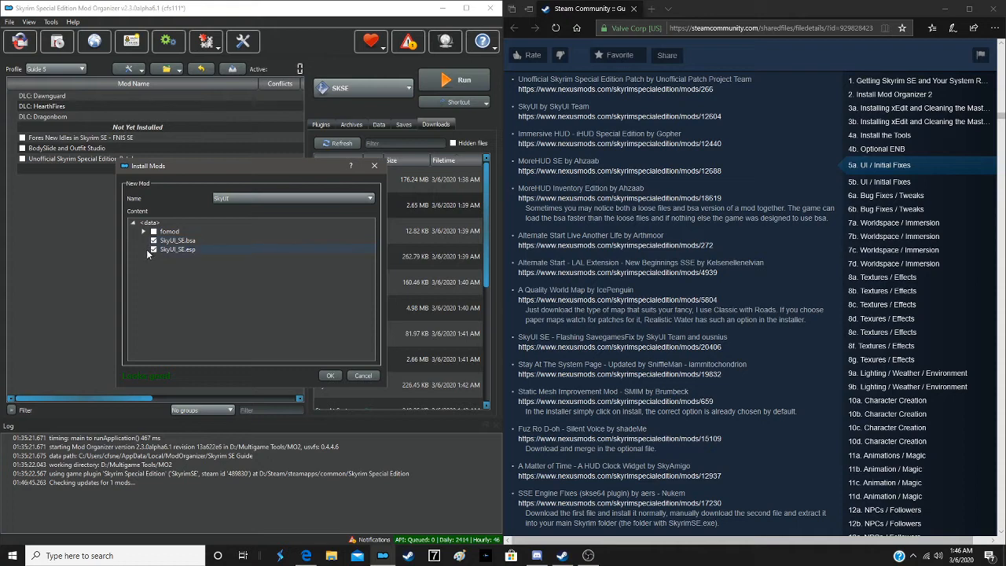
pyautogui.click(322, 377)
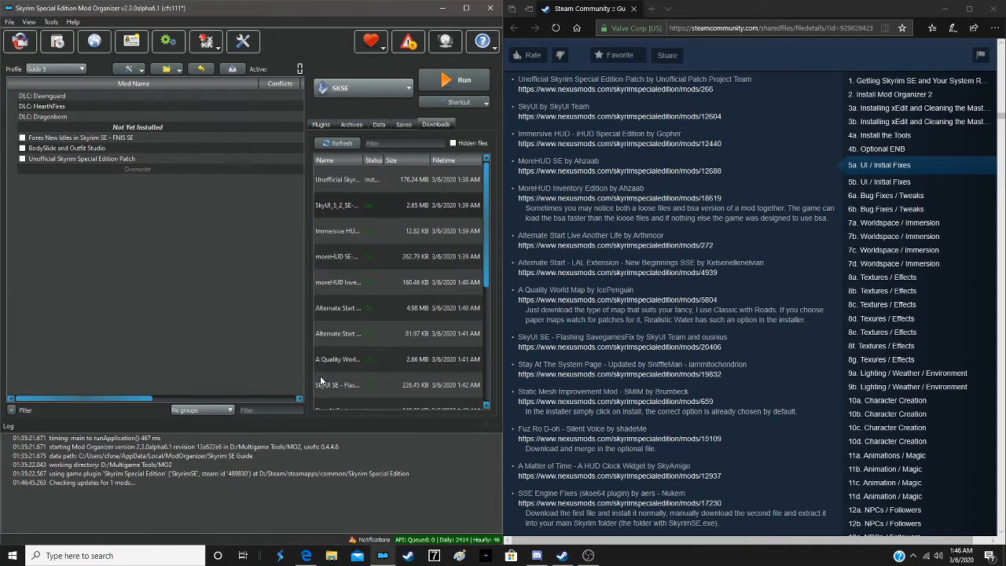
# - Install Immersive HUD - iHUD Special Edition with the manual installer, keeping both iHUD.bsa and iHUD.esp
pyautogui.click(373, 231)
pyautogui.doubleClick(372, 231)
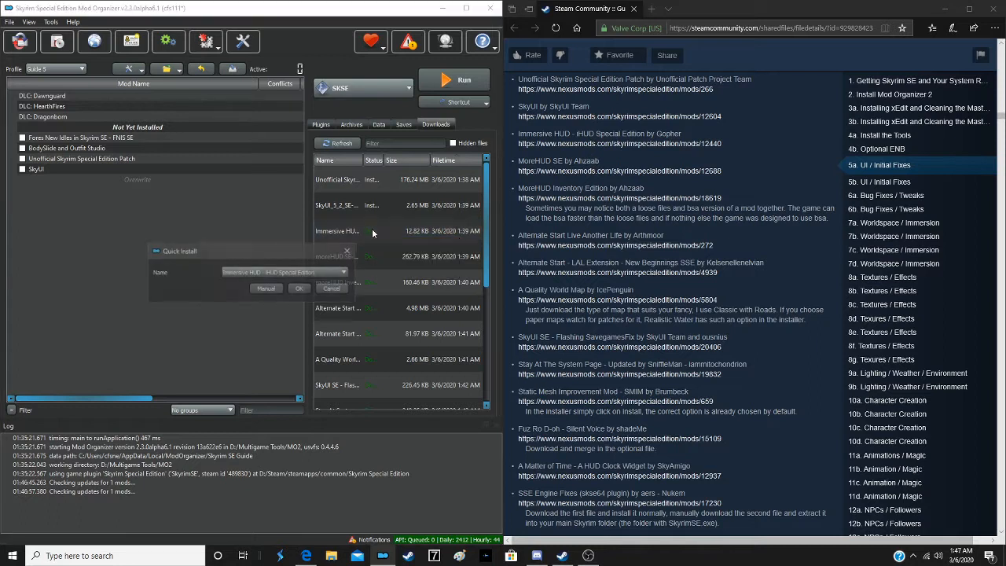
pyautogui.click(261, 289)
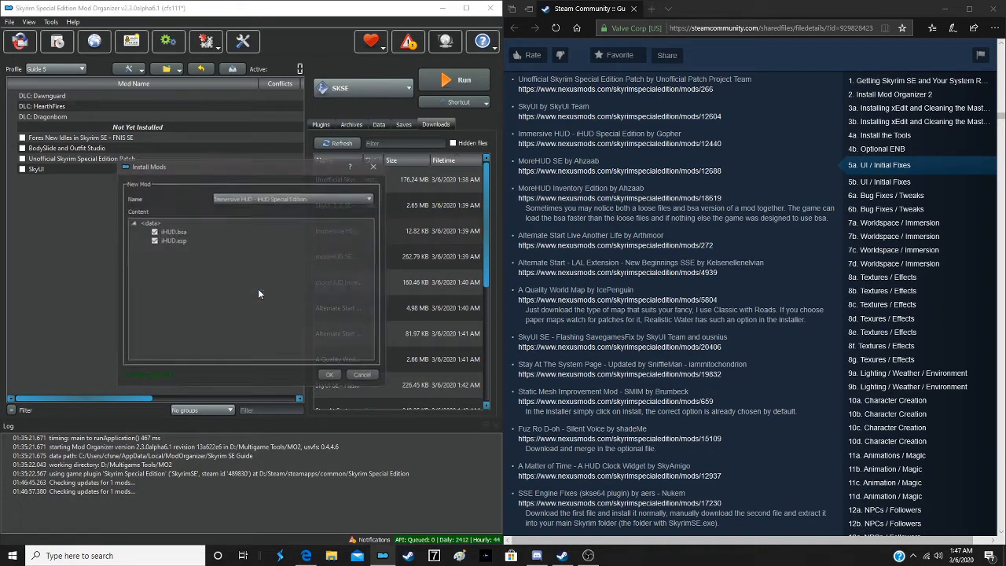
pyautogui.click(328, 375)
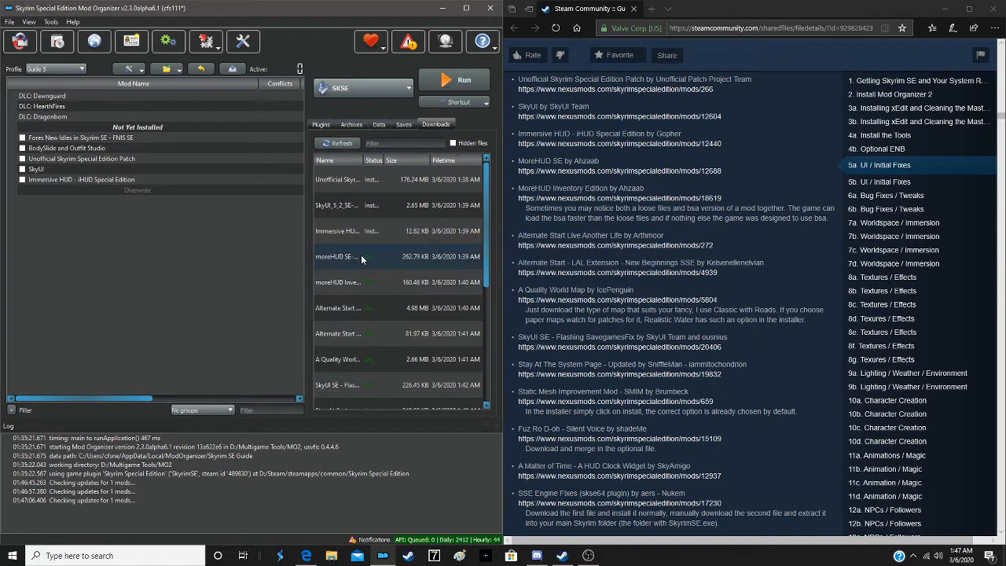
# - Install moreHUD SE with the manual installer, setting its Data folder as the data directory
pyautogui.doubleClick(362, 258)
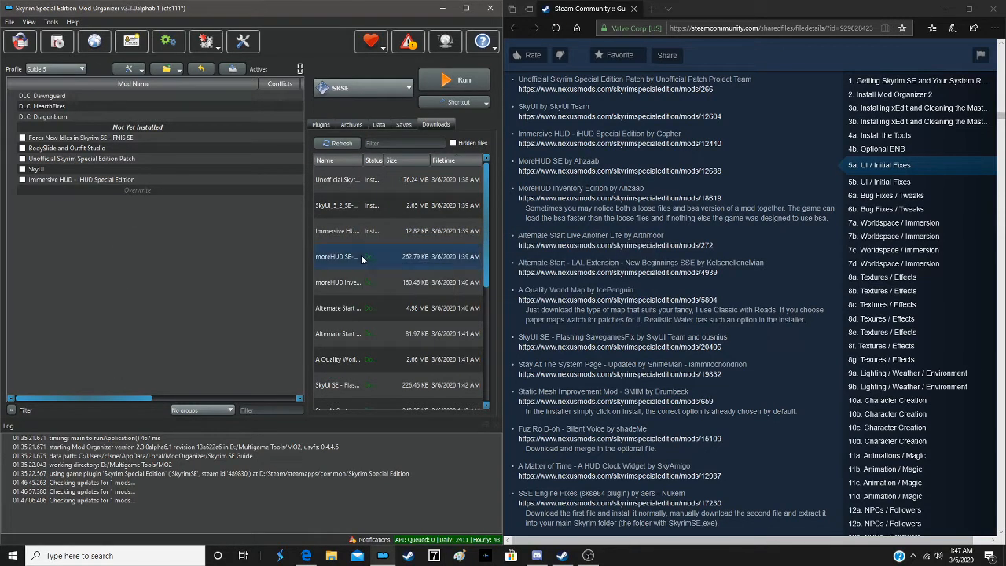
pyautogui.click(265, 289)
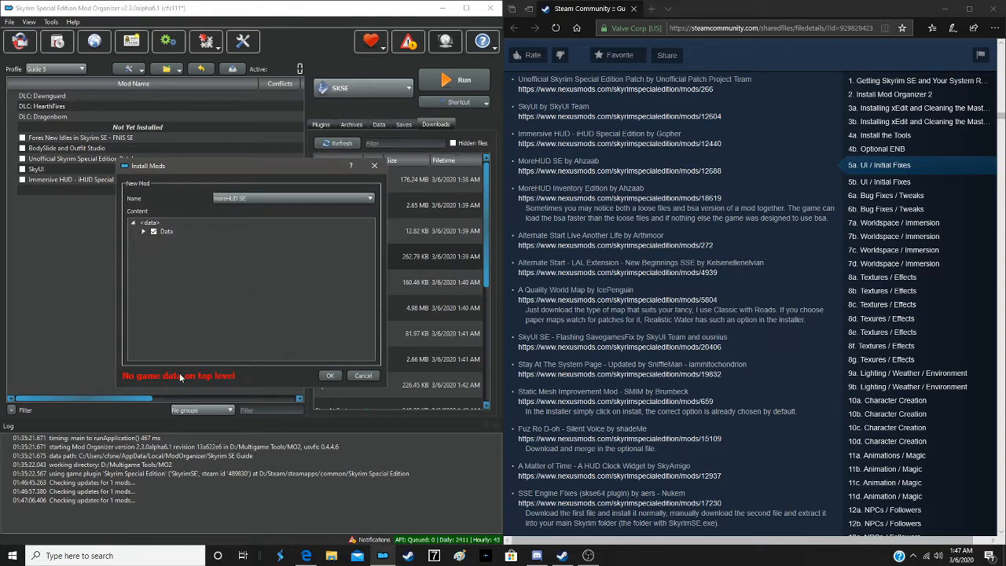
pyautogui.click(174, 232)
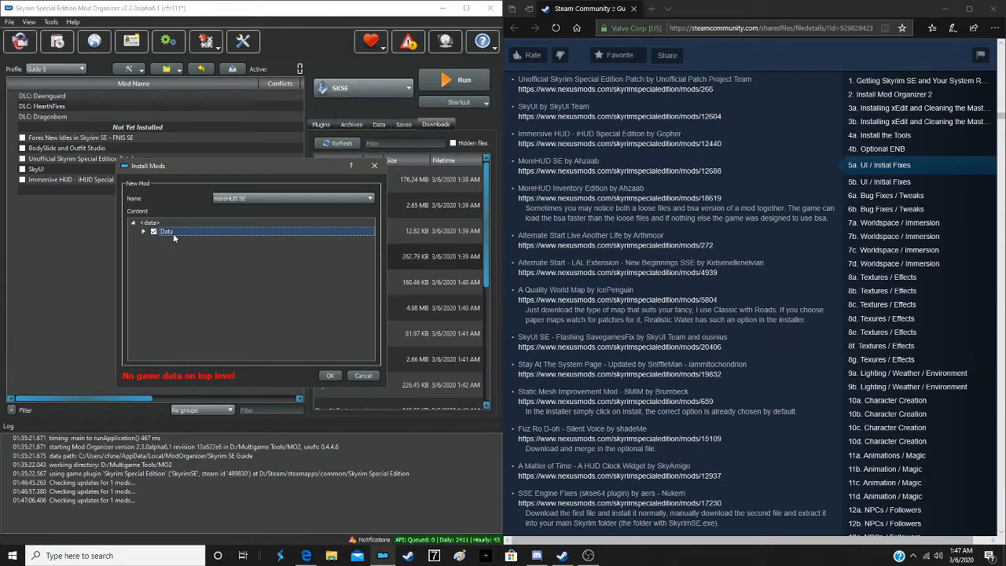
pyautogui.rightClick(172, 234)
pyautogui.click(200, 241)
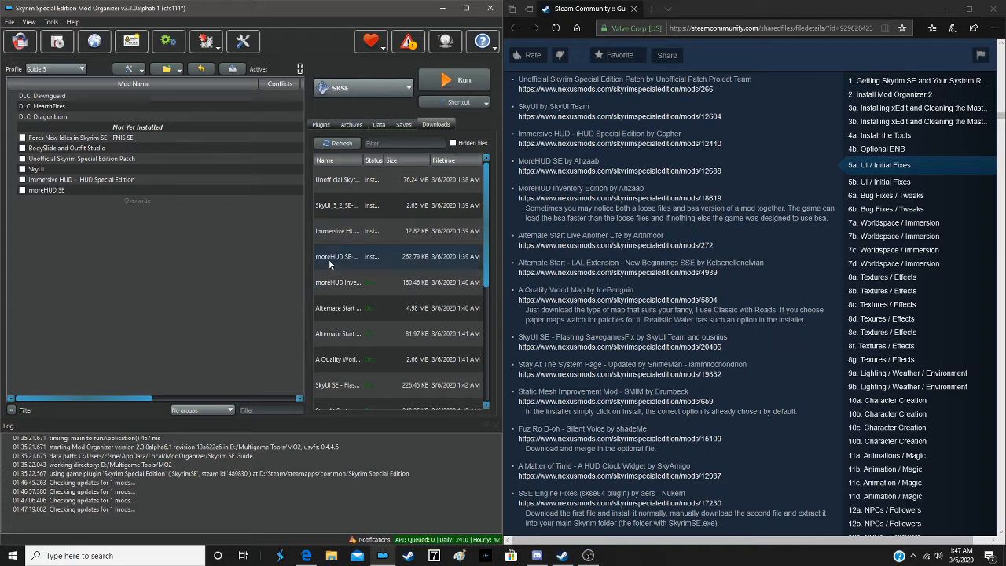
# - Install moreHUD Inventory Edition with the manual installer, setting its Data folder as the data directory
pyautogui.doubleClick(330, 286)
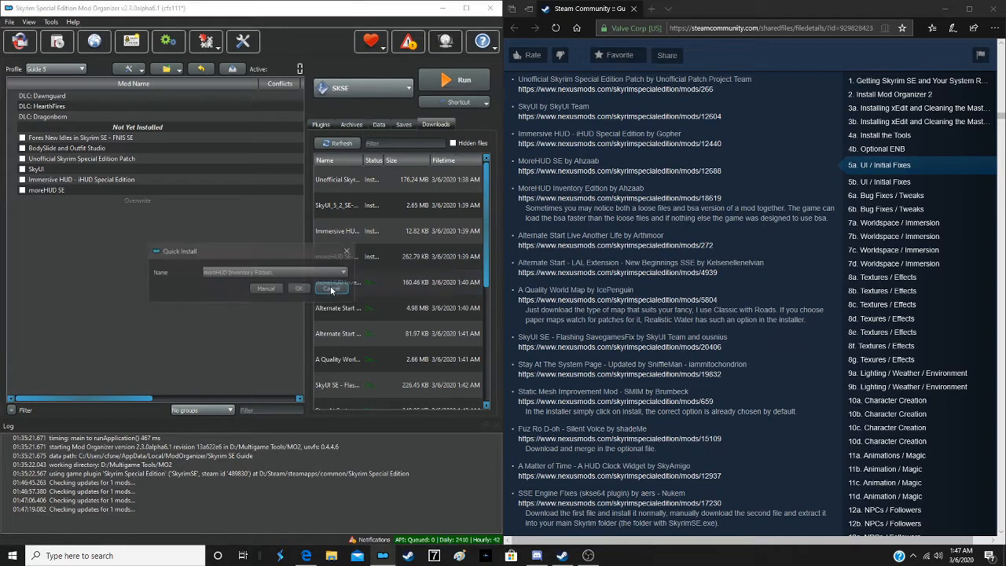
pyautogui.click(252, 288)
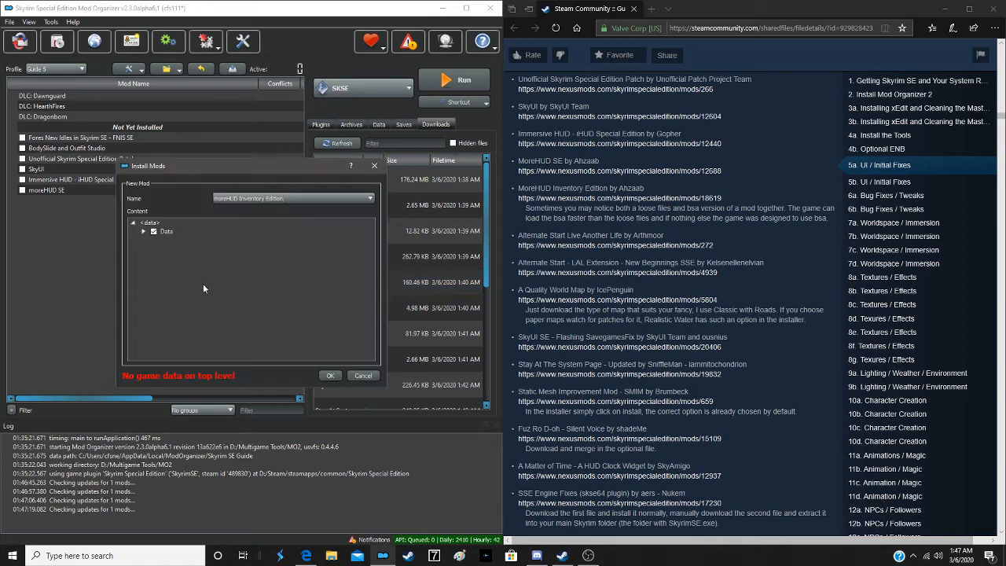
pyautogui.rightClick(177, 233)
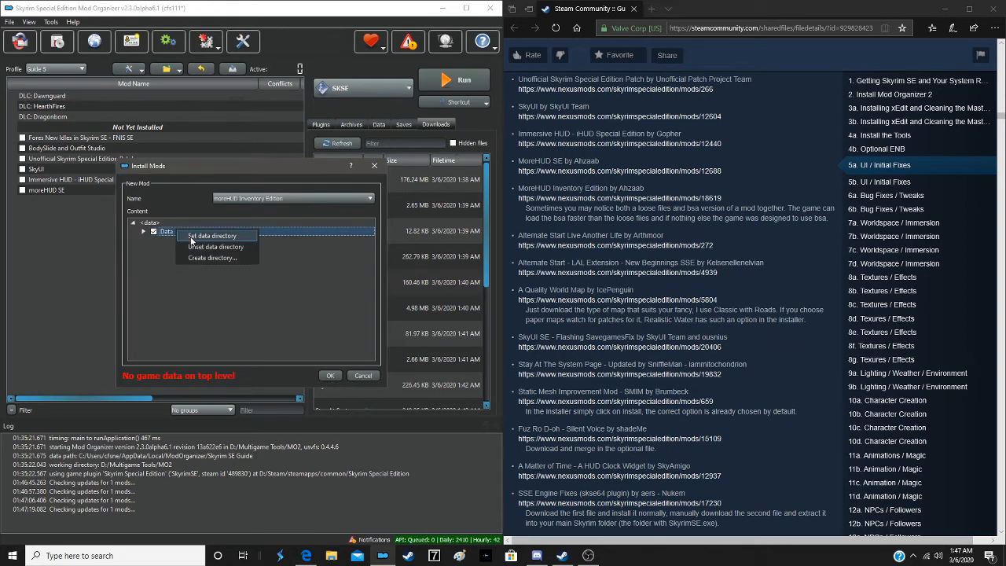
pyautogui.click(206, 236)
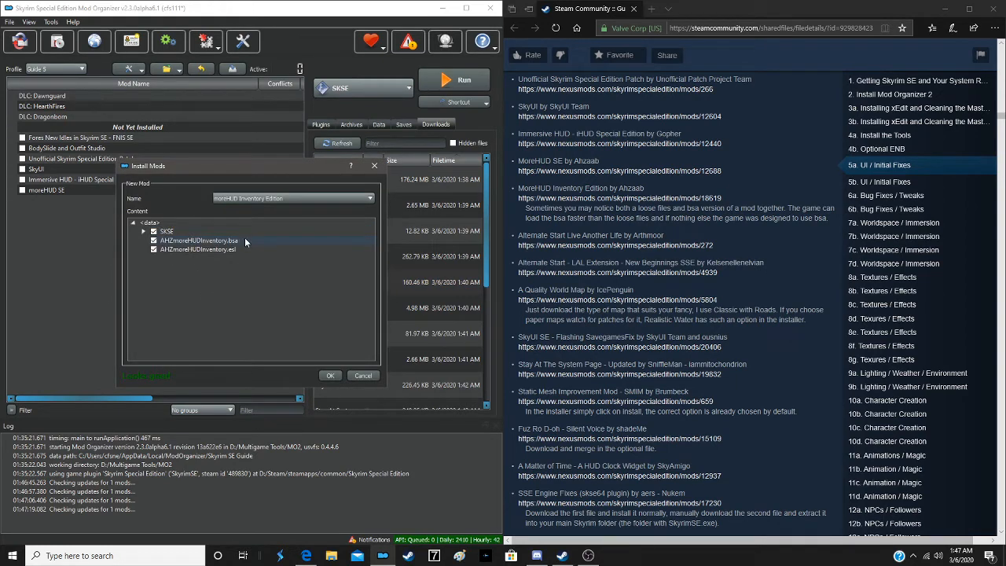
pyautogui.click(330, 377)
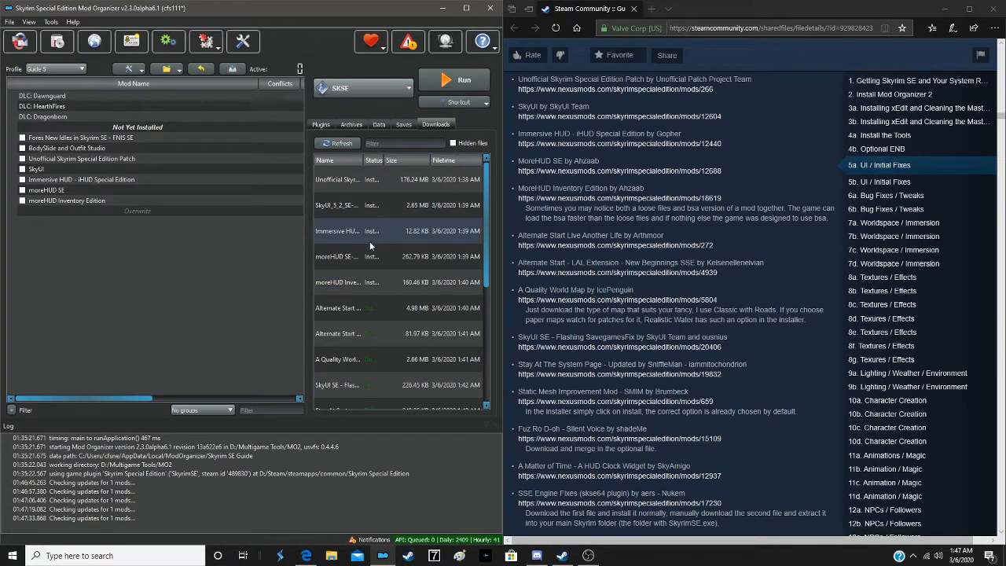
# - Install Alternate Start - Live Another Life - SSE with the manual installer, excluding its three .txt files
pyautogui.doubleClick(374, 316)
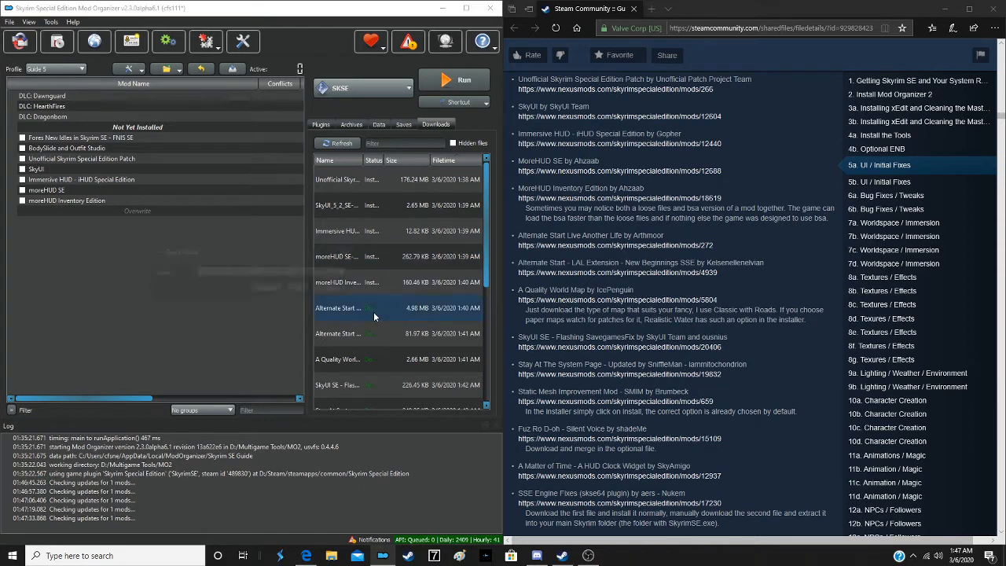
pyautogui.click(254, 292)
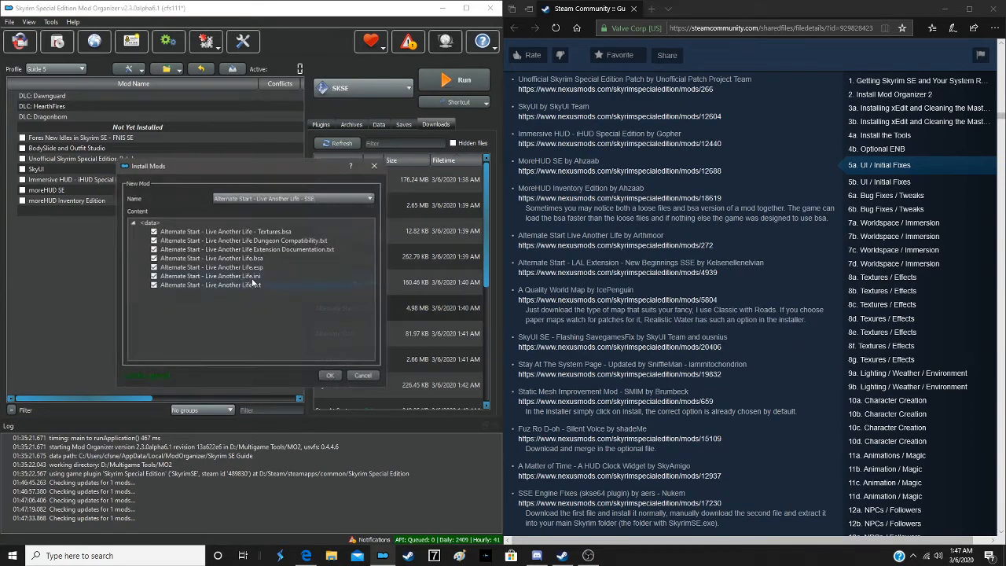
pyautogui.click(153, 240)
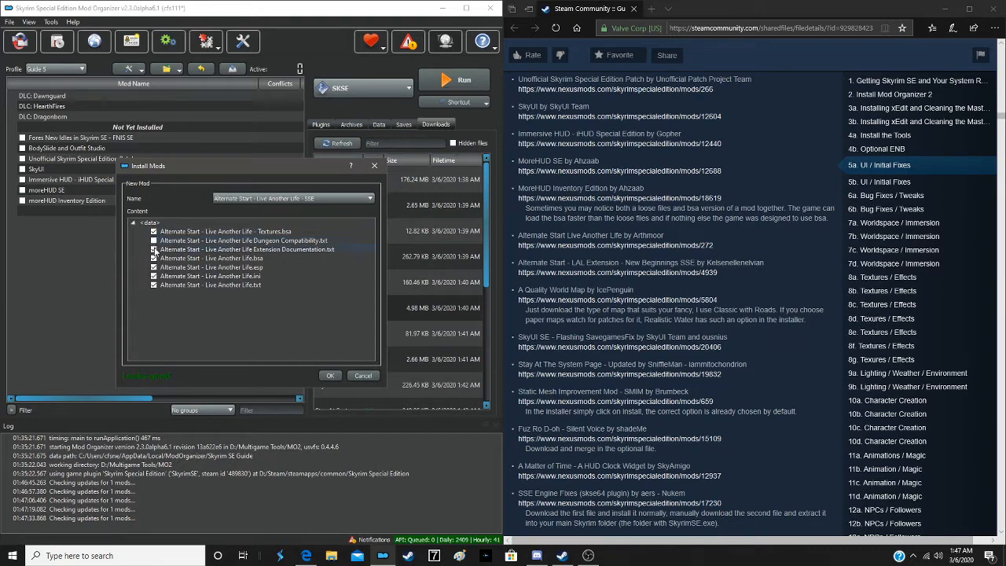
pyautogui.click(154, 250)
pyautogui.click(157, 282)
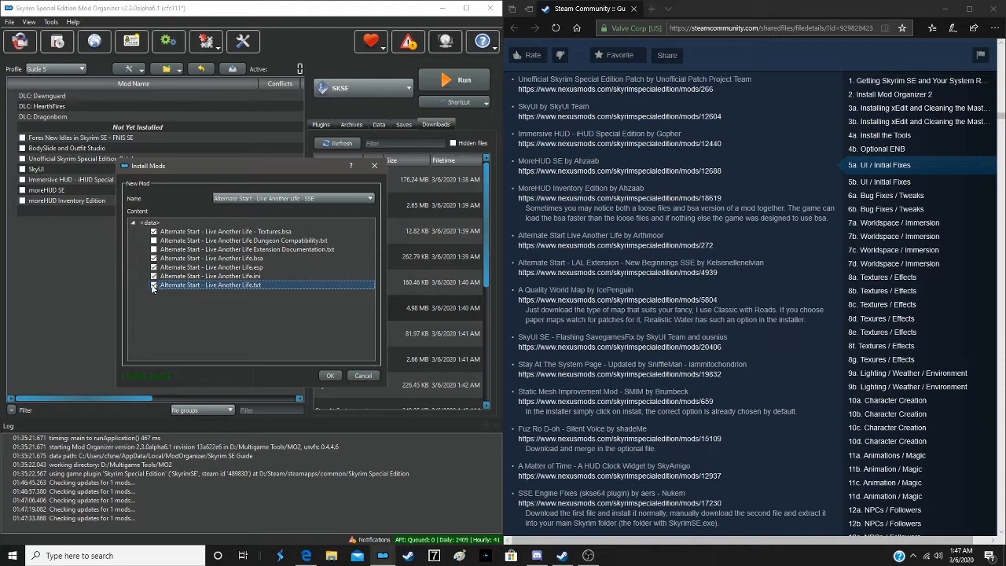
pyautogui.click(154, 285)
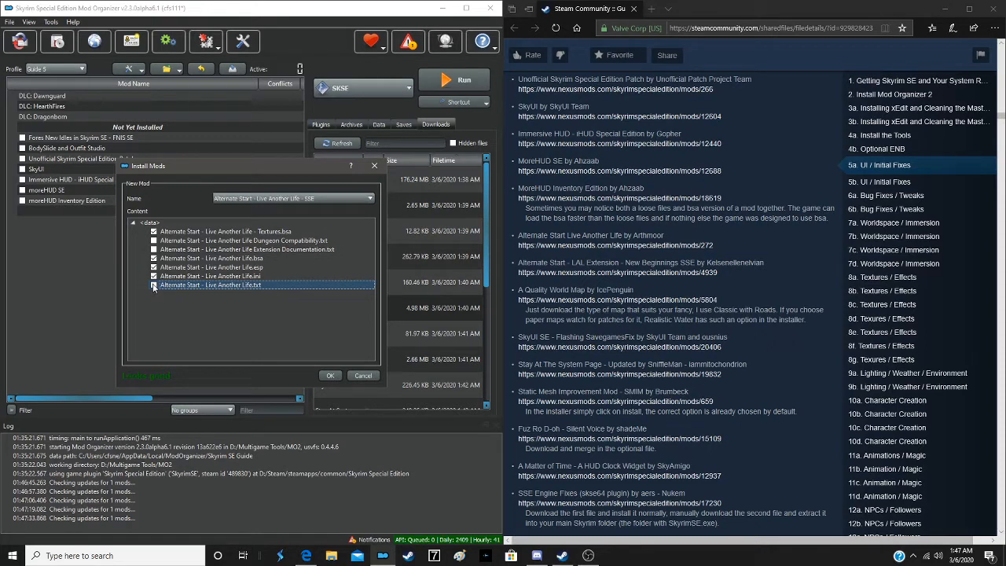
pyautogui.click(330, 374)
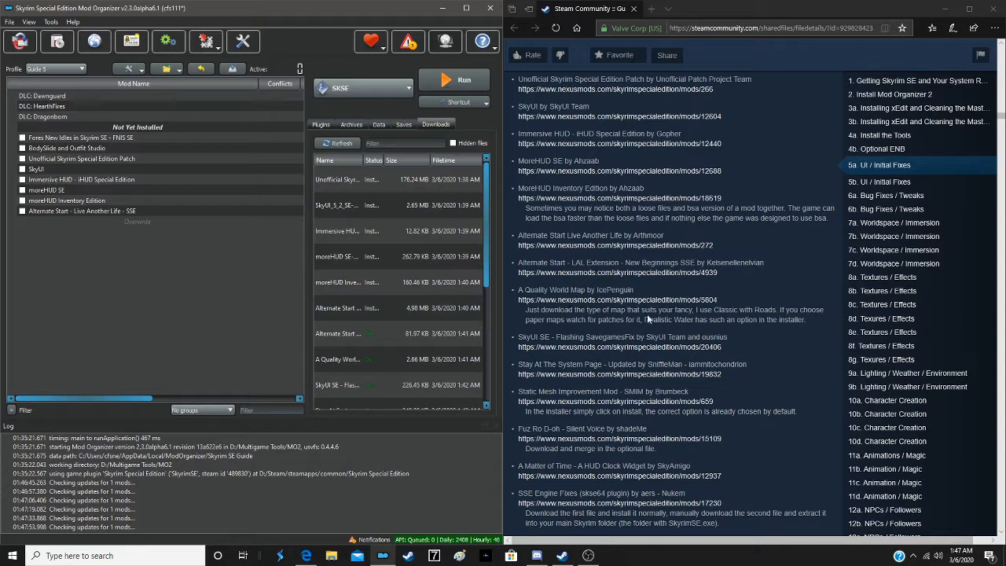
# - Install New Beginnings - Live Another Life Extension SSE with the manual installer, setting its Data folder as the data directory
pyautogui.doubleClick(358, 335)
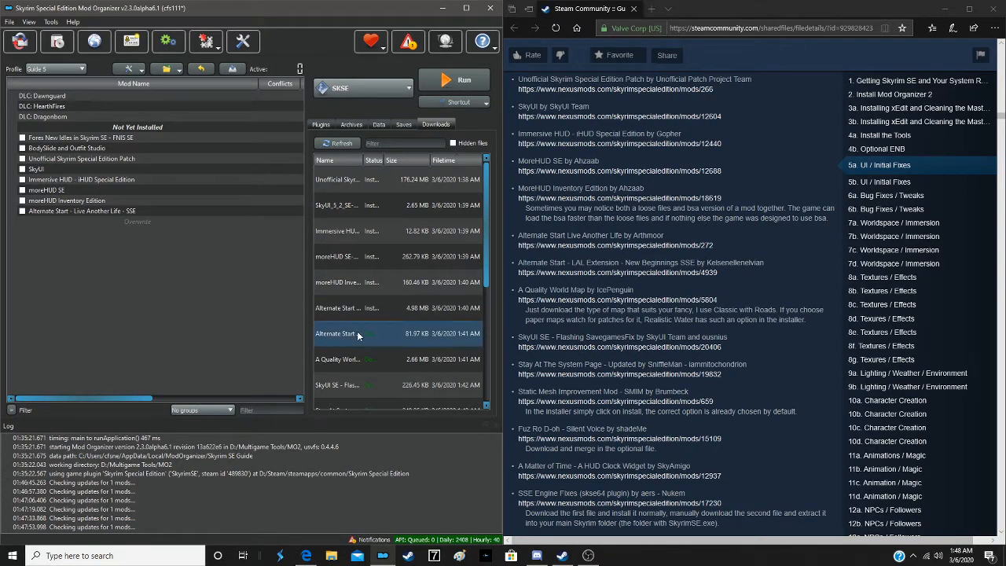
pyautogui.click(262, 288)
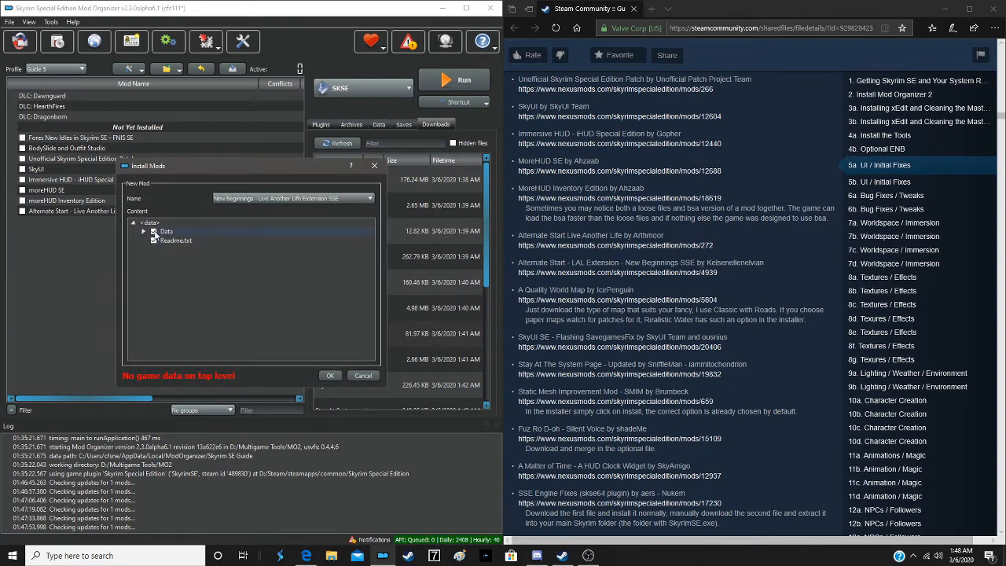
pyautogui.rightClick(155, 232)
pyautogui.click(186, 238)
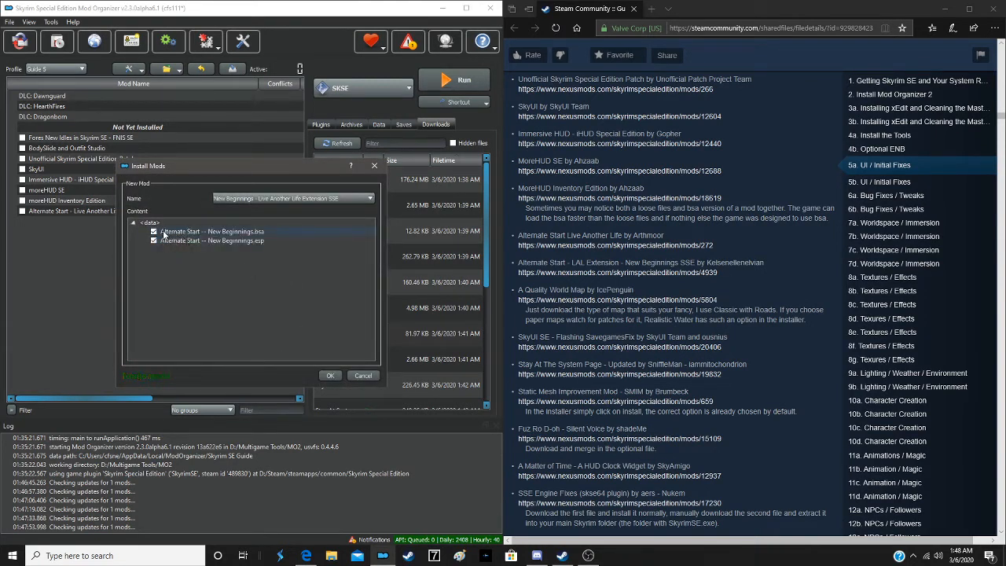
pyautogui.click(331, 375)
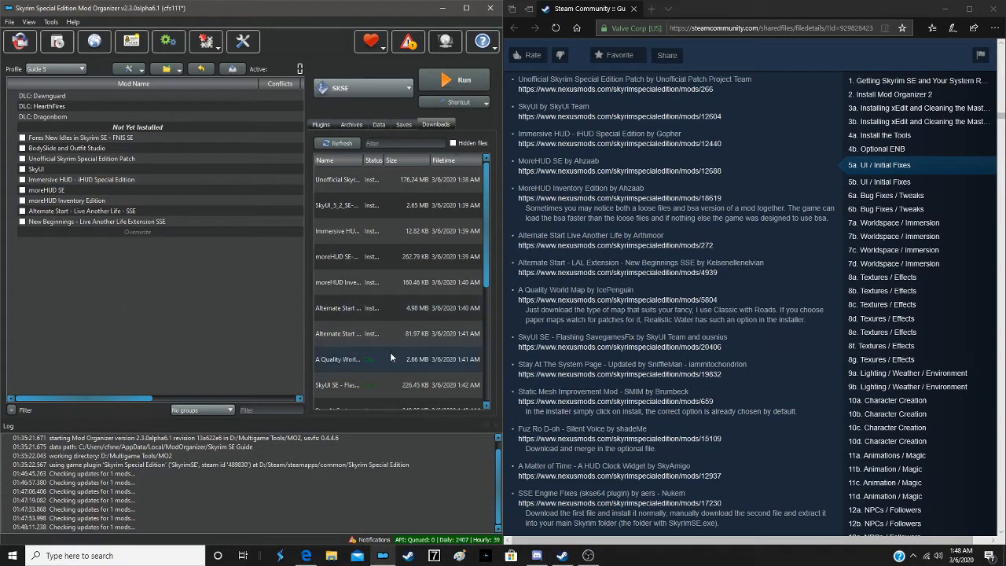
# - Install A Quality World Map with the manual installer, excluding the readmes folder
pyautogui.doubleClick(393, 358)
pyautogui.click(265, 289)
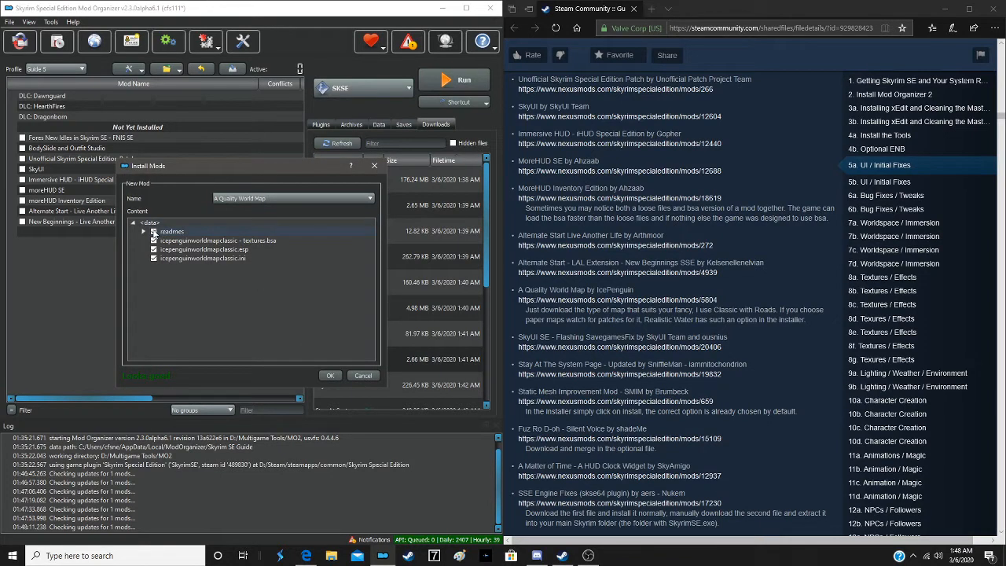
pyautogui.click(154, 232)
pyautogui.click(329, 375)
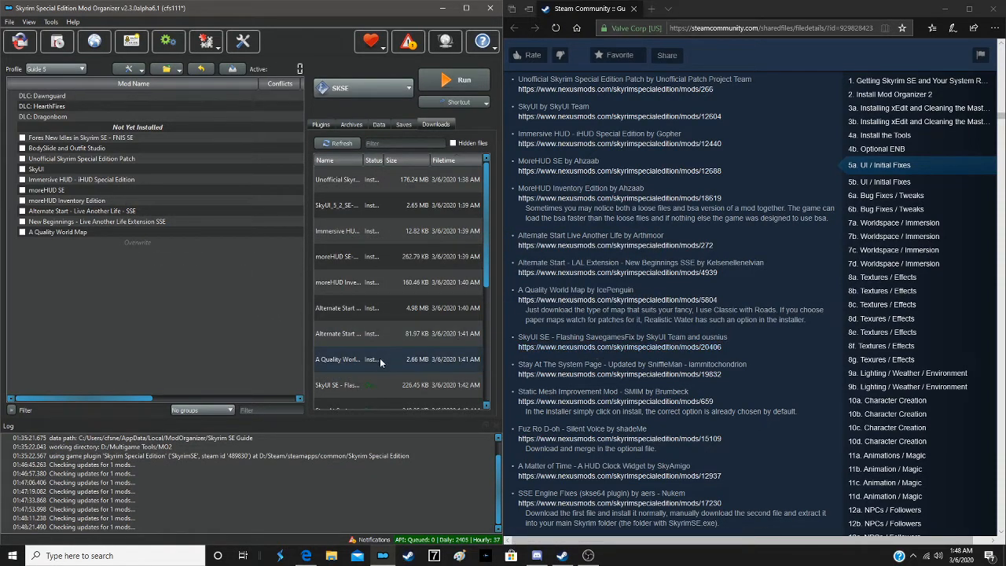
# - Install SkyUI SE - Flashing Savegames Fix with the manual installer, keeping its interface folder
pyautogui.doubleClick(376, 384)
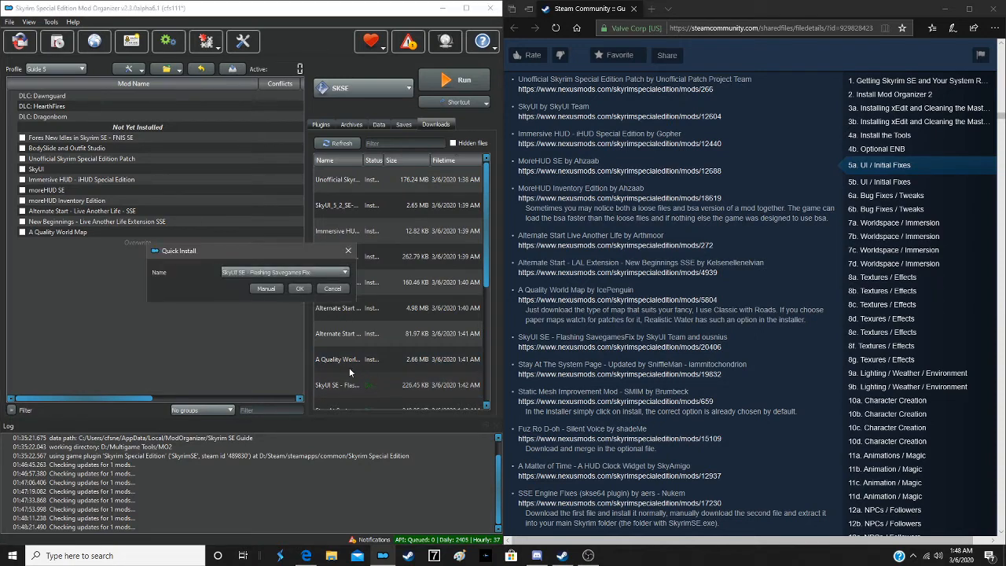
pyautogui.click(266, 287)
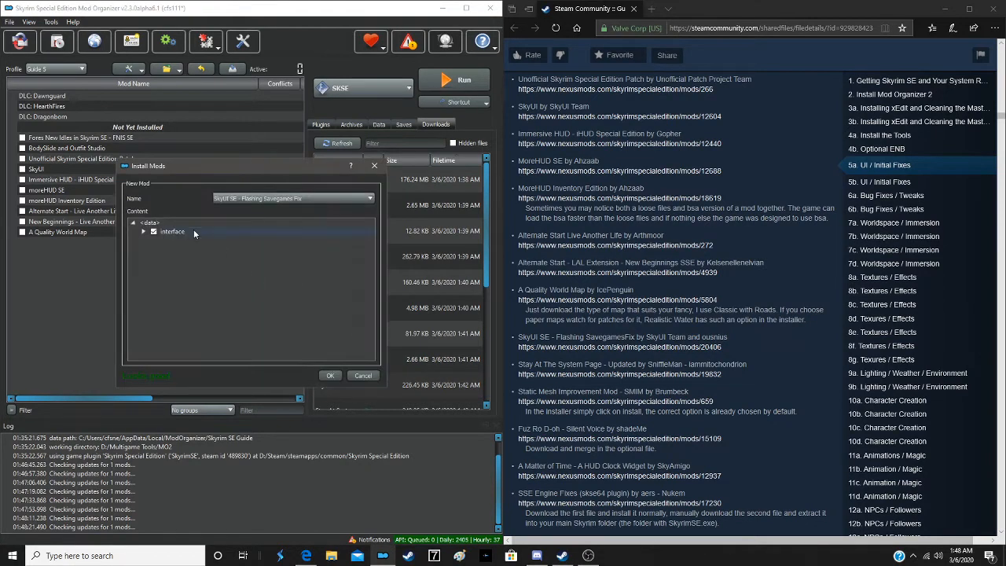
pyautogui.click(331, 375)
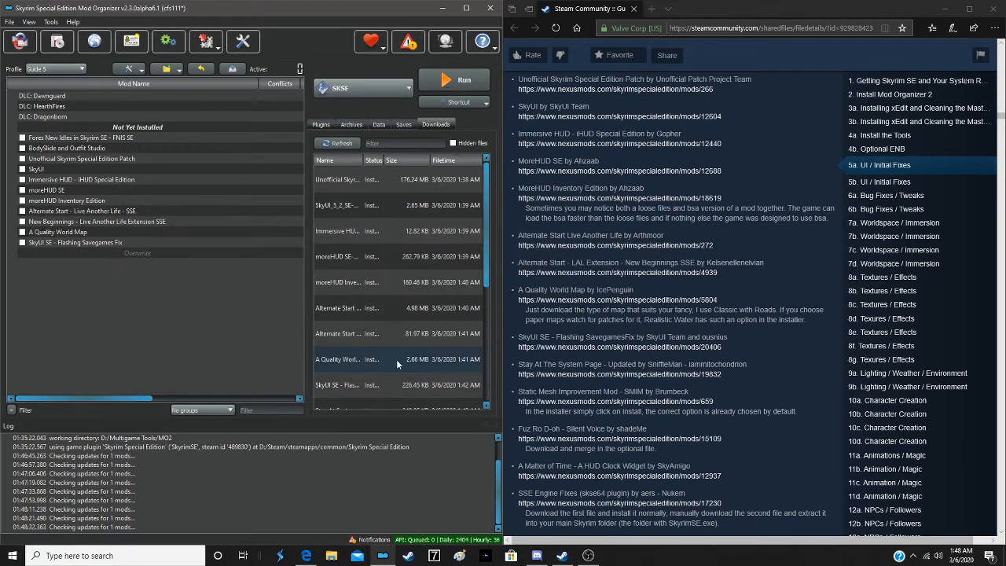
# - Hide all installed downloads from the downloads list without deleting them from disk
pyautogui.click(407, 205)
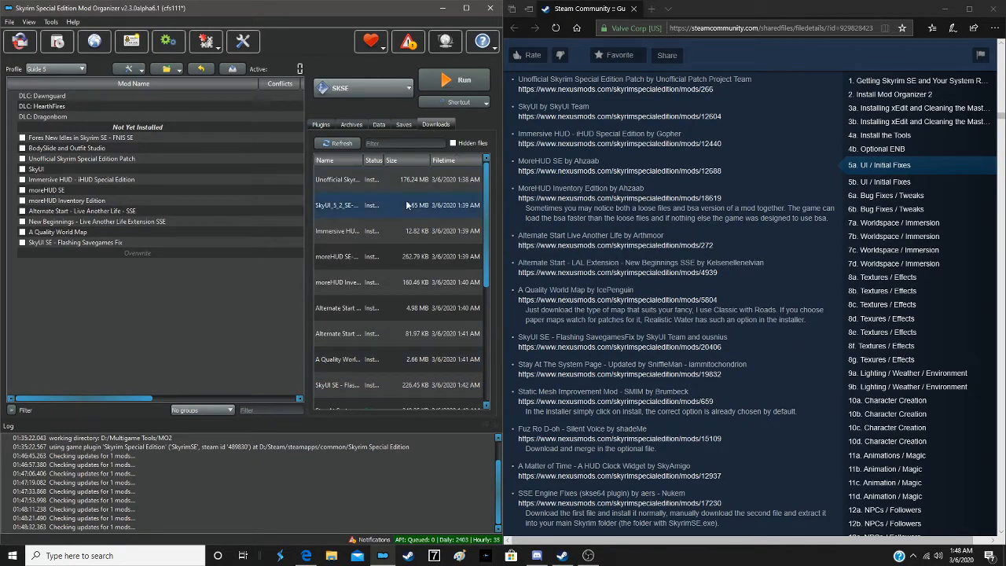
pyautogui.rightClick(407, 205)
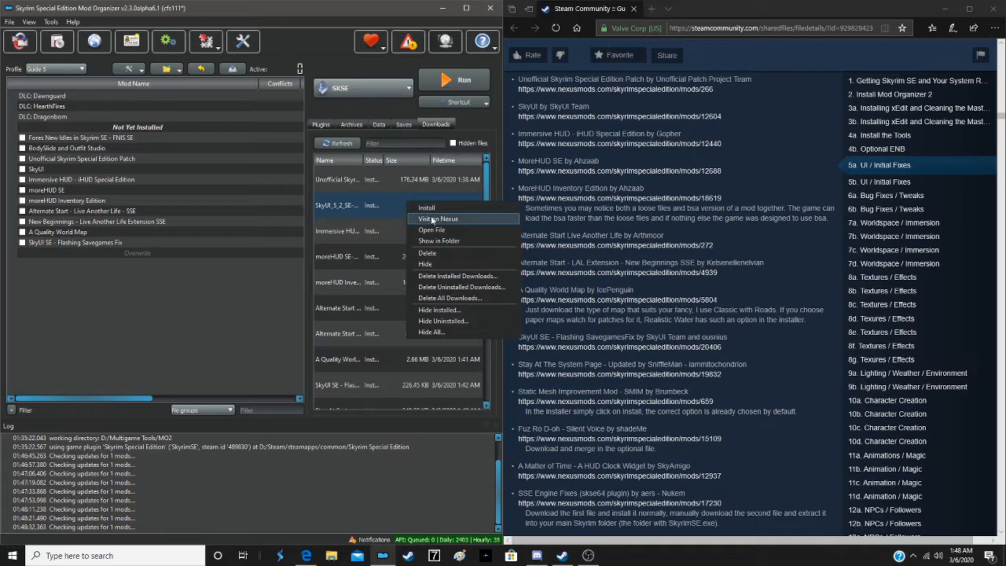
pyautogui.click(437, 310)
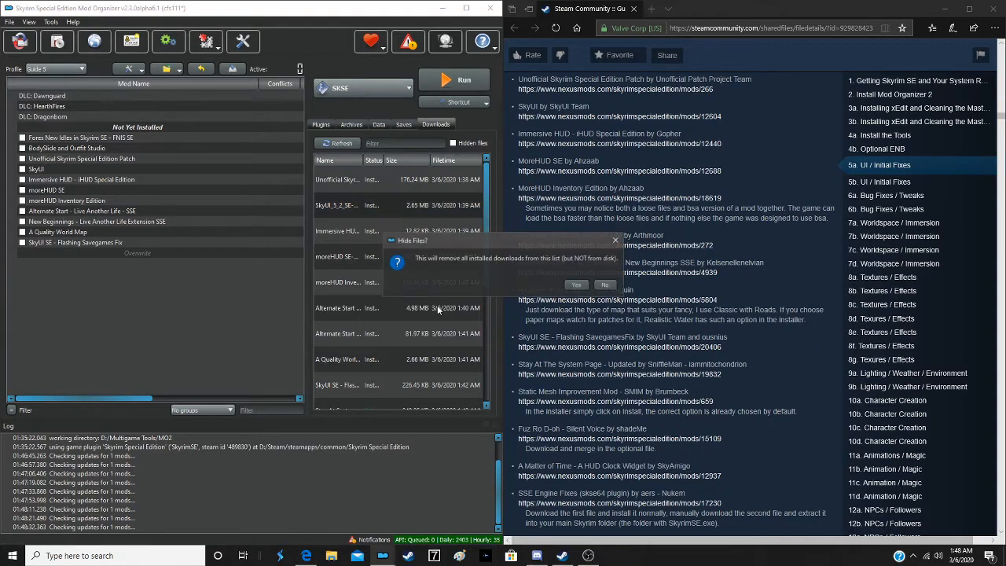
pyautogui.click(575, 287)
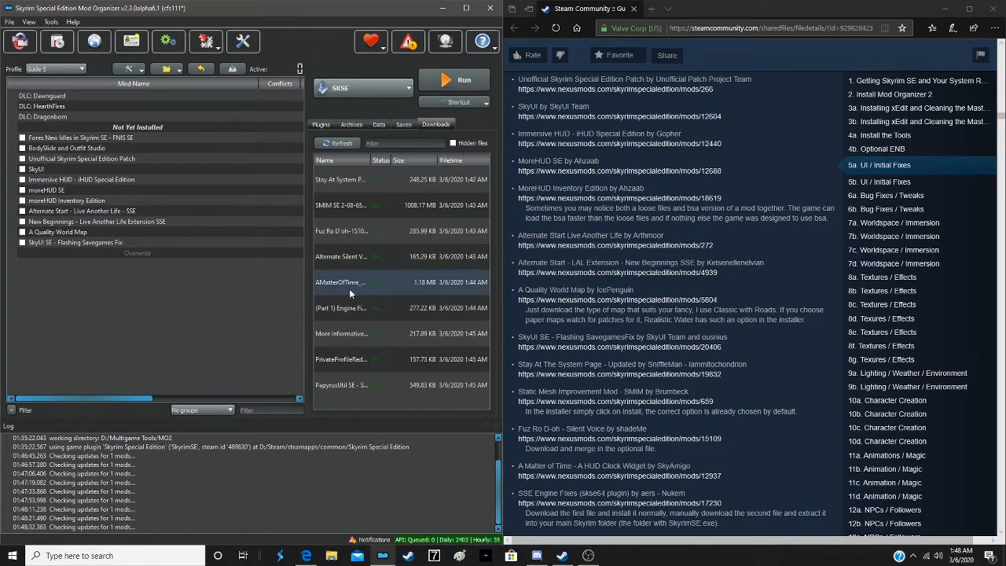
# - Install Stay At The System Page - Updated with the manual installer, keeping its SKSE folder
pyautogui.scroll(-2, 637, 250)
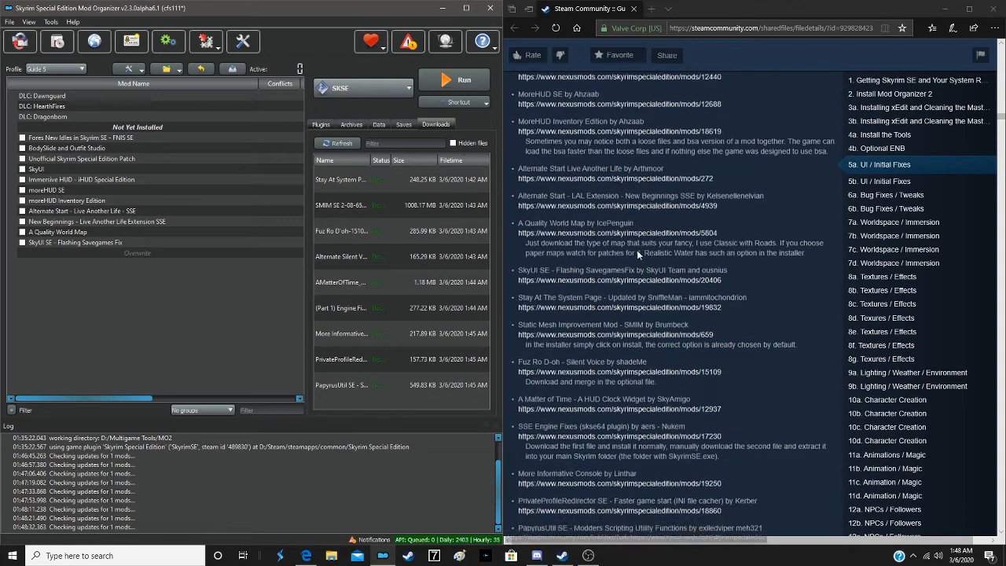
pyautogui.scroll(-1, 637, 250)
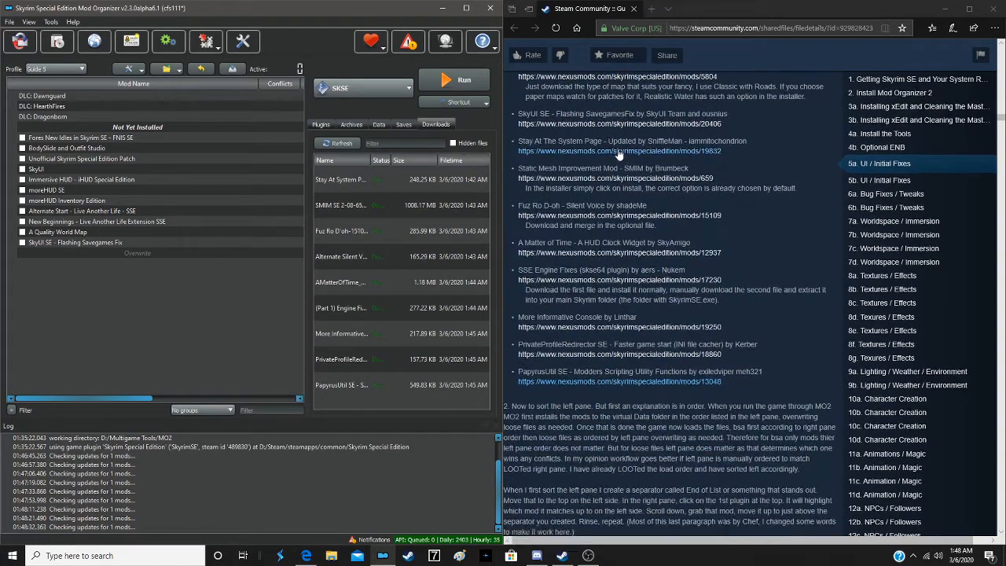
pyautogui.doubleClick(355, 177)
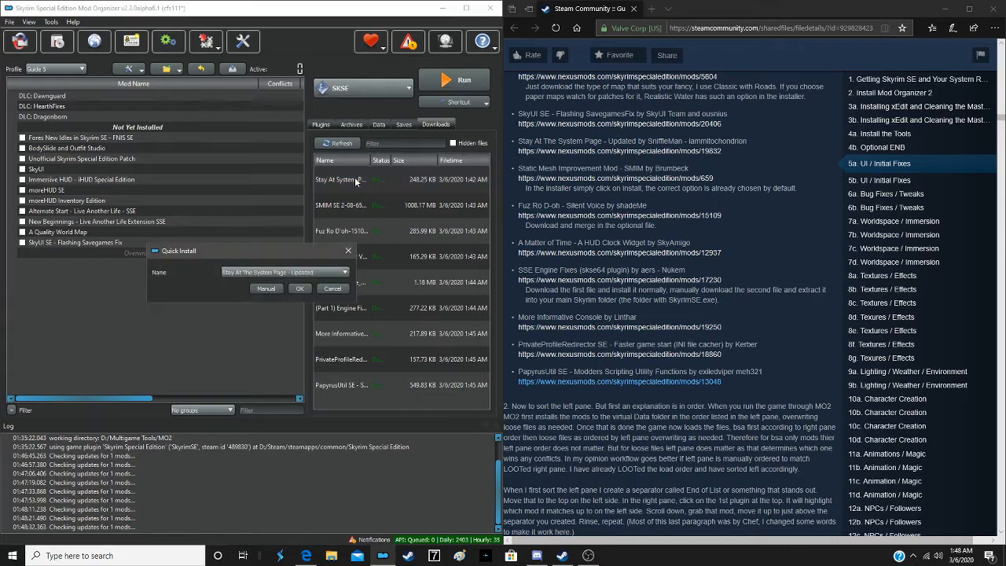
pyautogui.click(276, 289)
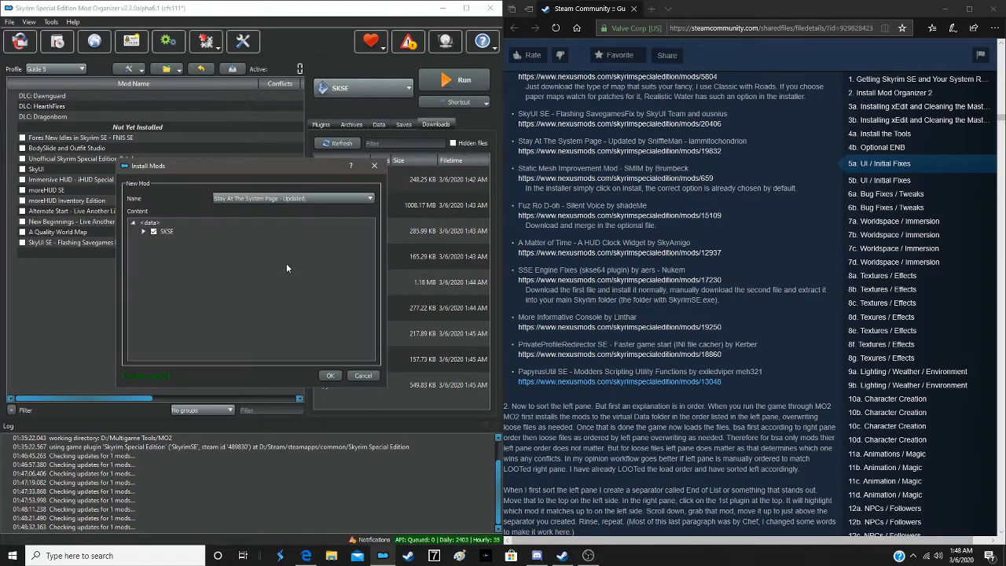
pyautogui.click(328, 374)
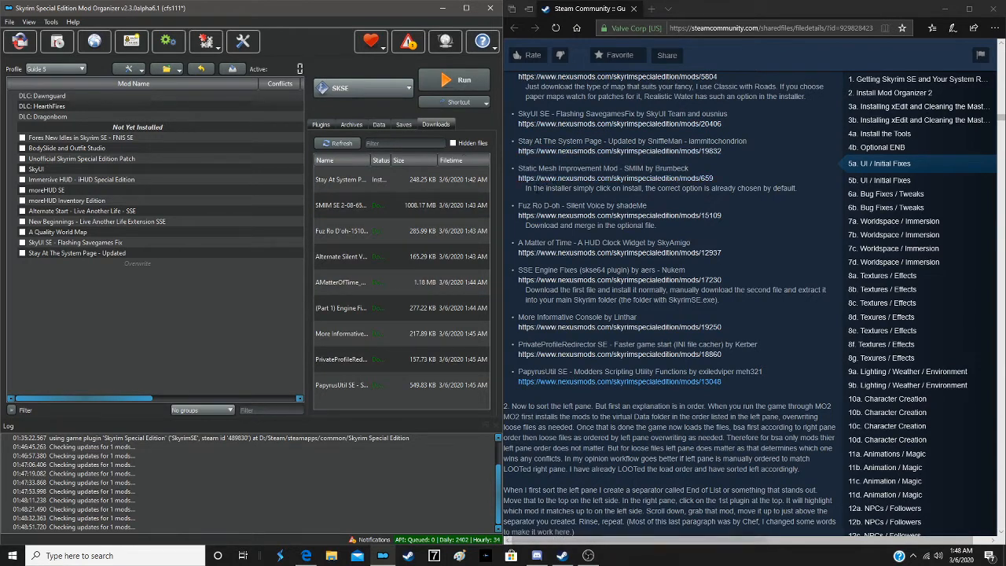
pyautogui.doubleClick(367, 210)
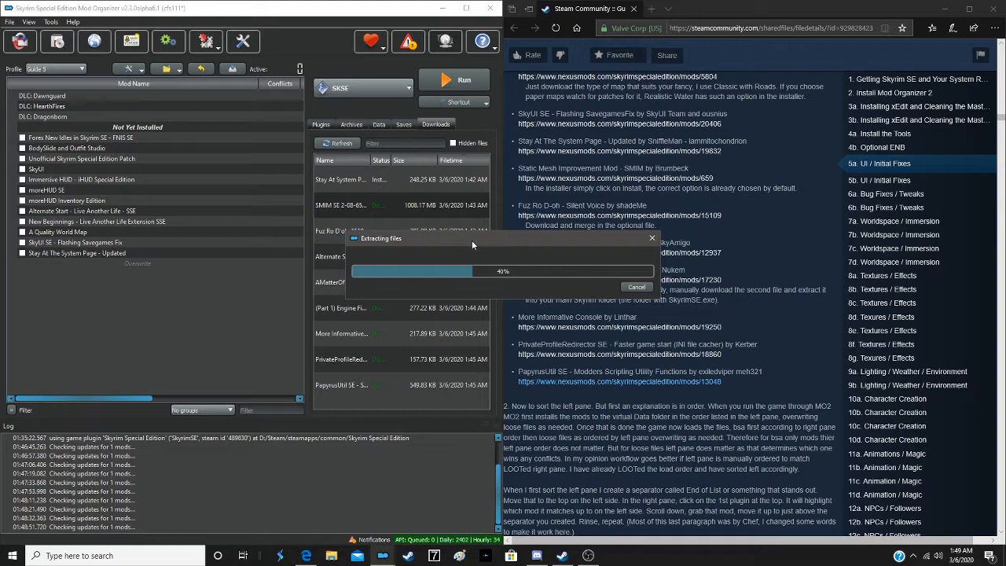
pyautogui.moveTo(472, 239); pyautogui.dragTo(427, 211)
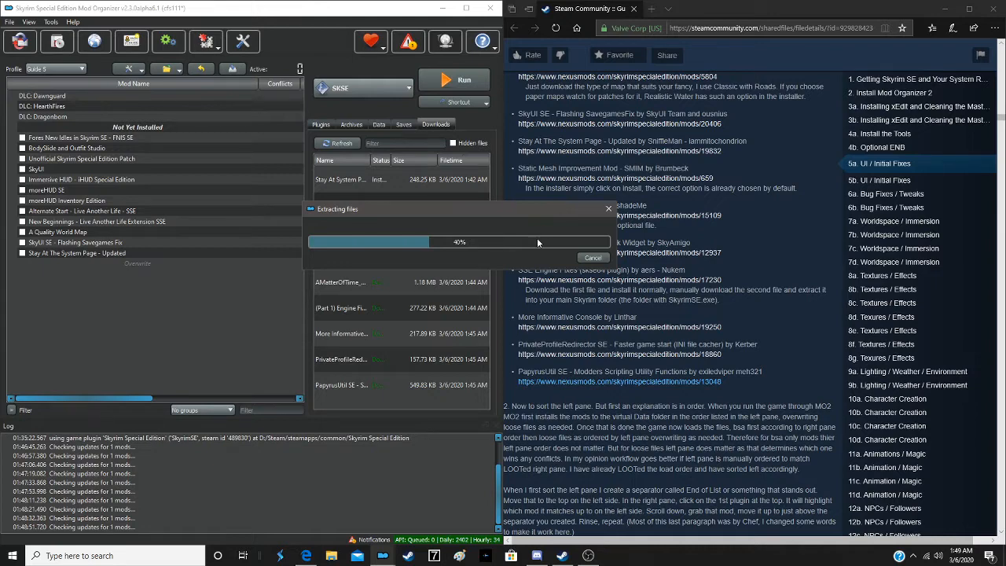
pyautogui.moveTo(502, 211); pyautogui.dragTo(615, 261)
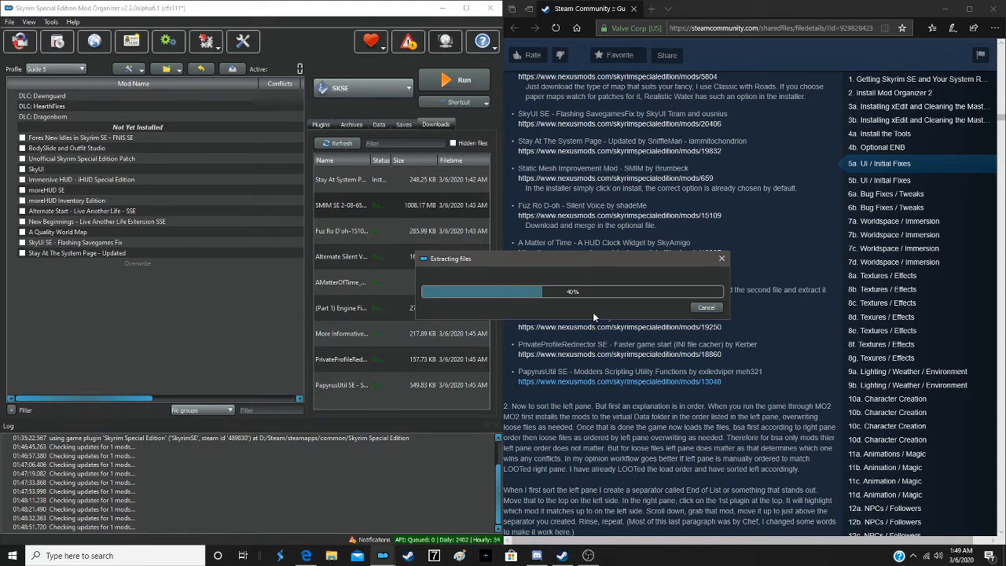
pyautogui.click(705, 307)
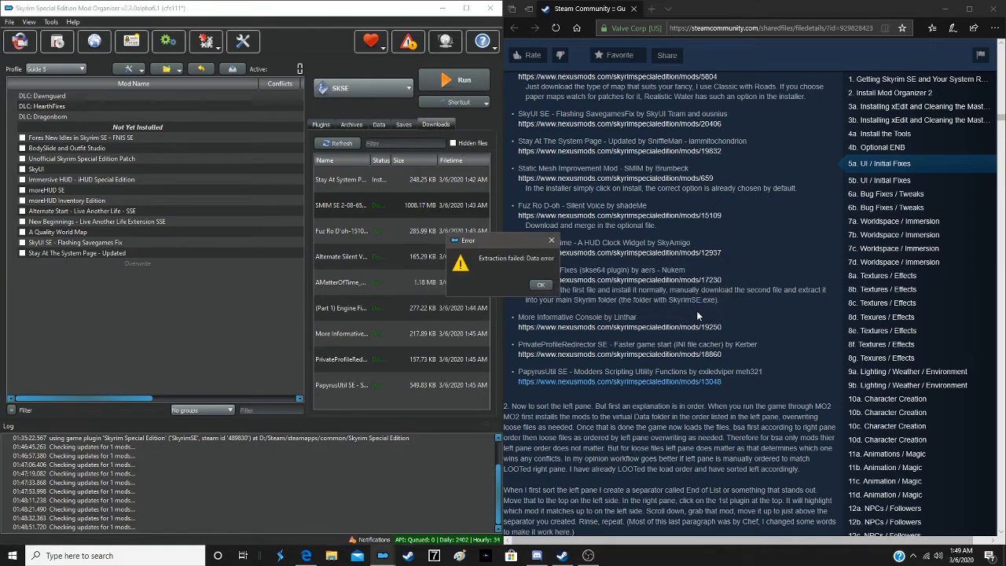
pyautogui.click(538, 286)
# - Install Static Mesh Improvement Mod with the Skyrim 2016 Special Edition: Everything option
pyautogui.doubleClick(338, 205)
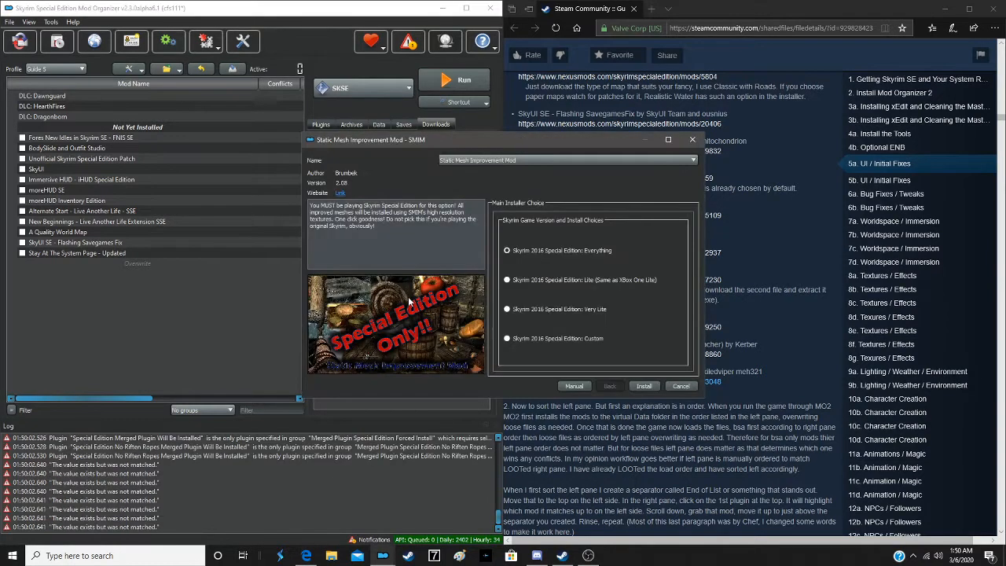
pyautogui.click(543, 250)
pyautogui.click(646, 386)
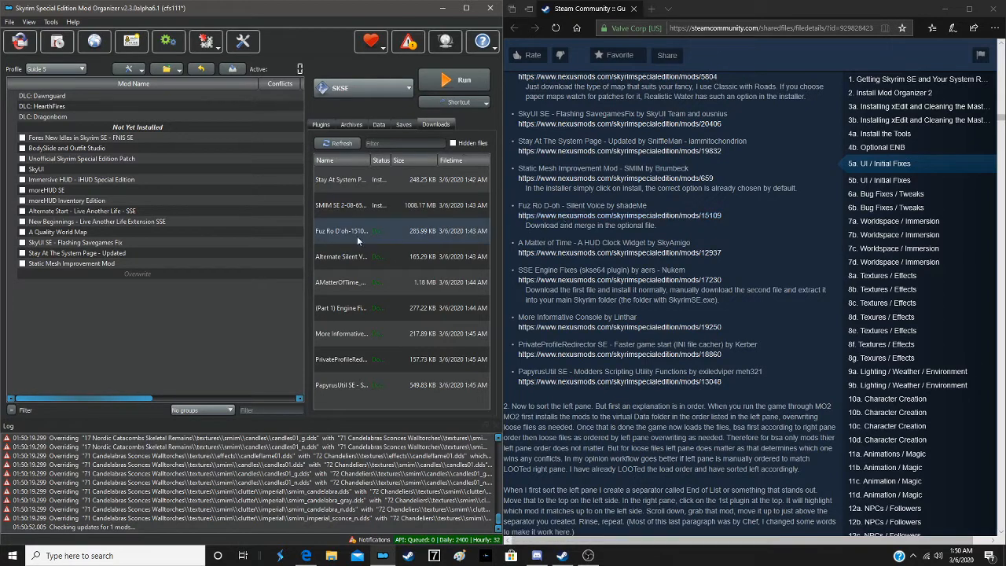
# - Install Fuz Ro D-oh - Silent Voice with the manual installer, excluding Fuz Ro D'oh_readme.docx
pyautogui.doubleClick(376, 231)
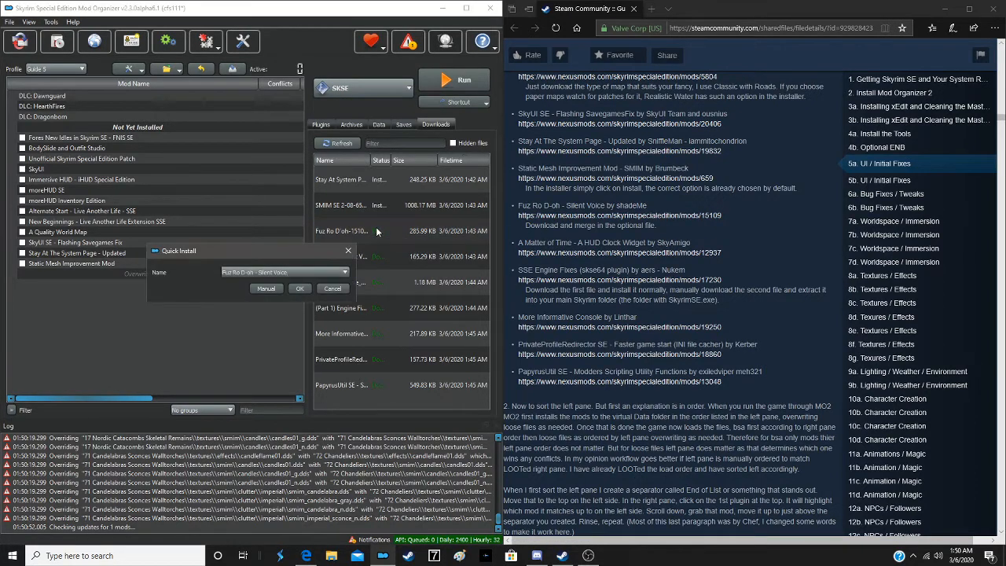
pyautogui.click(264, 288)
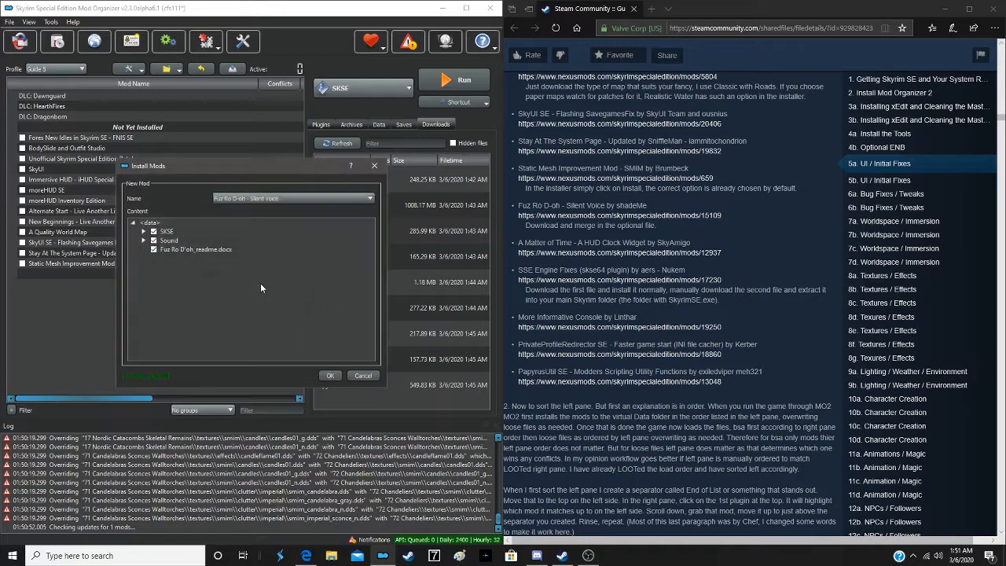
pyautogui.click(153, 250)
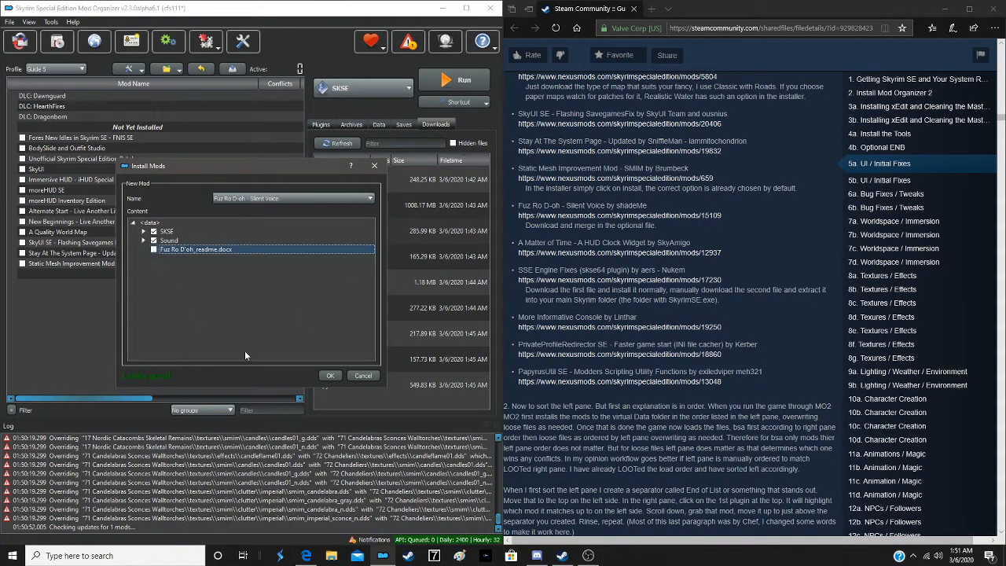
pyautogui.click(330, 375)
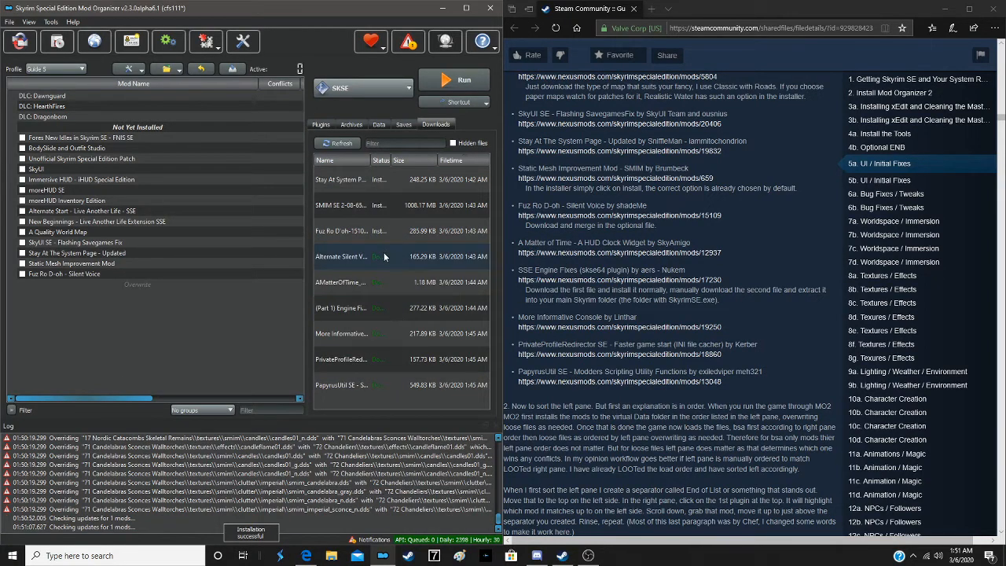
# - Install the optional Alternate Silent Voice download with the manual installer, merging it into Fuz Ro D-oh - Silent Voice
pyautogui.click(384, 256)
pyautogui.doubleClick(384, 256)
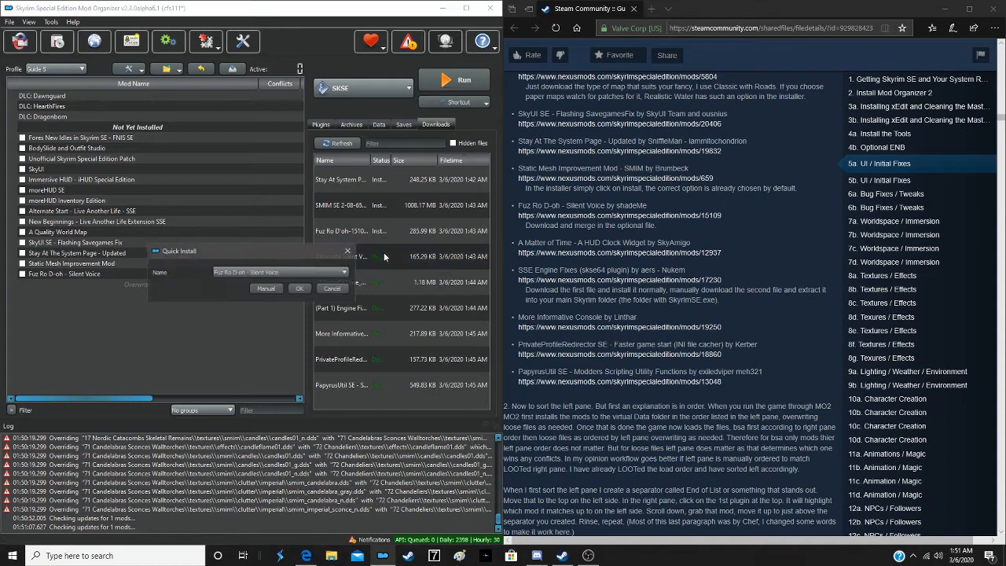
pyautogui.click(257, 292)
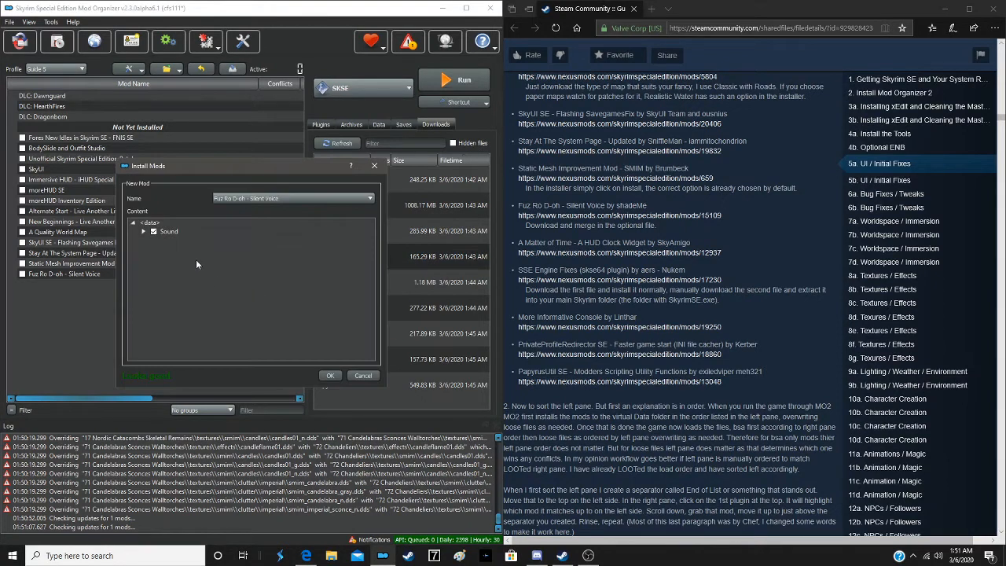
pyautogui.click(333, 377)
pyautogui.click(467, 308)
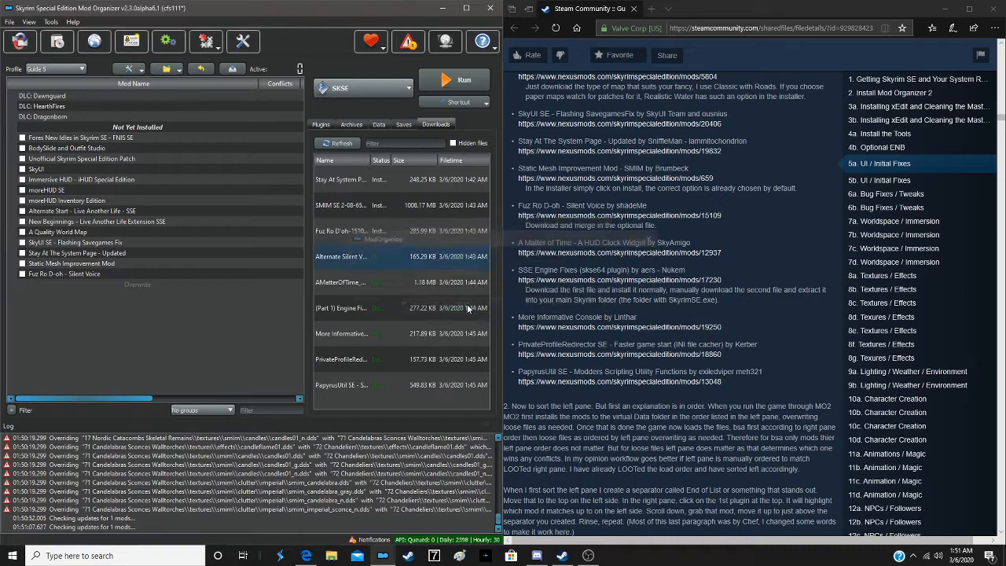
# - Install A Matter of Time - A HUD clock widget with the manual installer, excluding the fomod folder
pyautogui.doubleClick(342, 285)
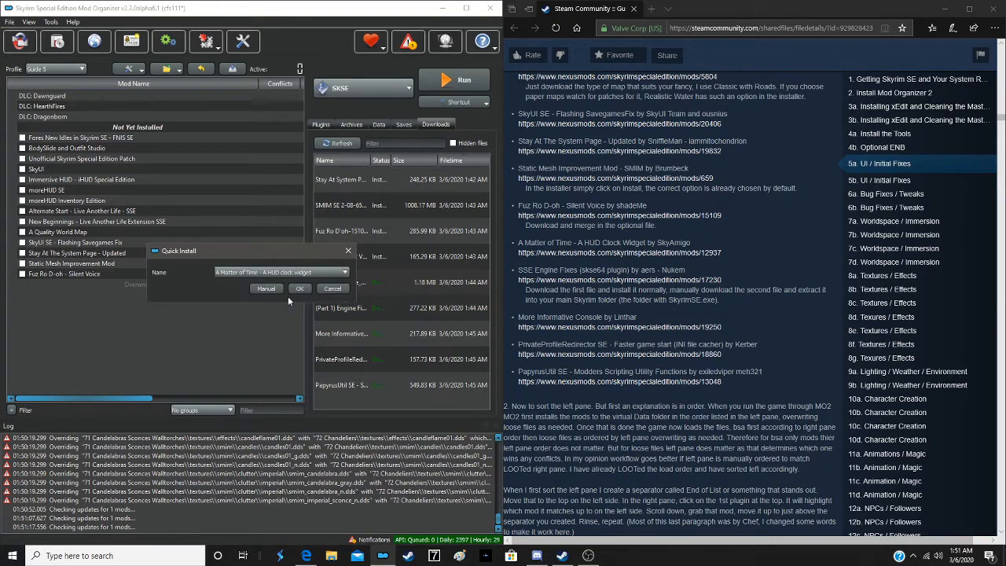
pyautogui.click(267, 288)
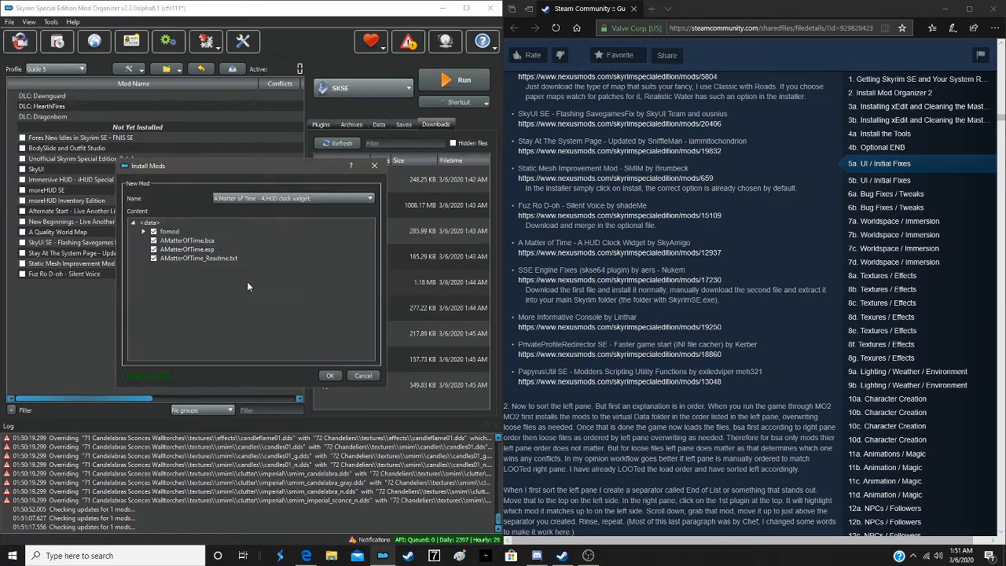
pyautogui.click(155, 232)
pyautogui.click(332, 374)
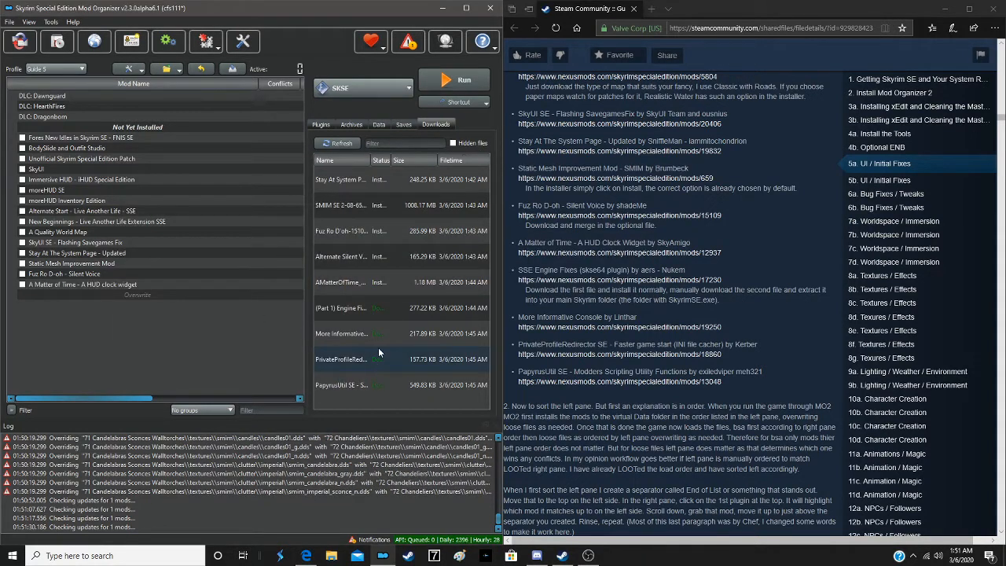
# - Install part 1 of SSE Engine Fixes (skse64 plugin) with the manual installer, setting its data folder as the data directory
pyautogui.doubleClick(399, 310)
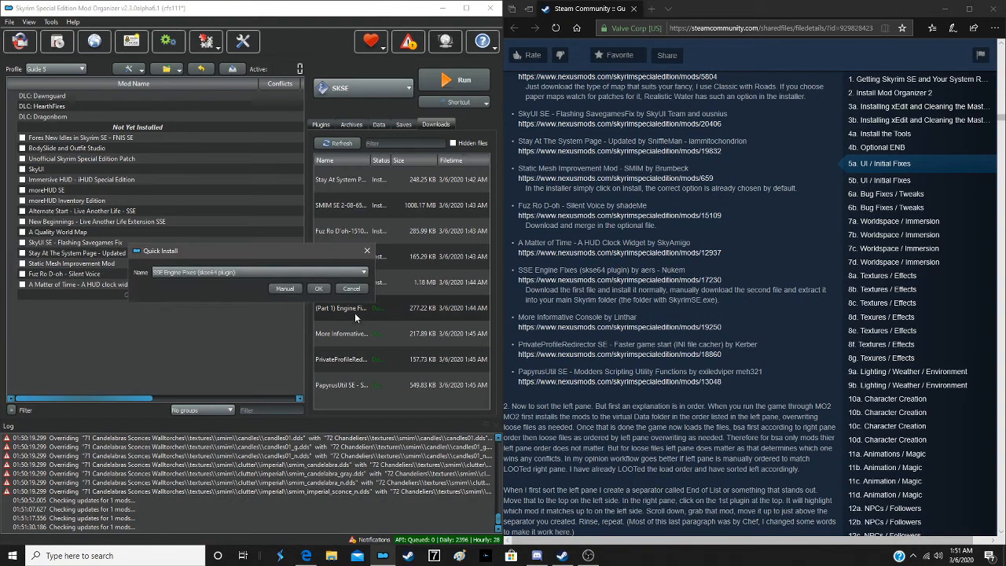
pyautogui.click(283, 289)
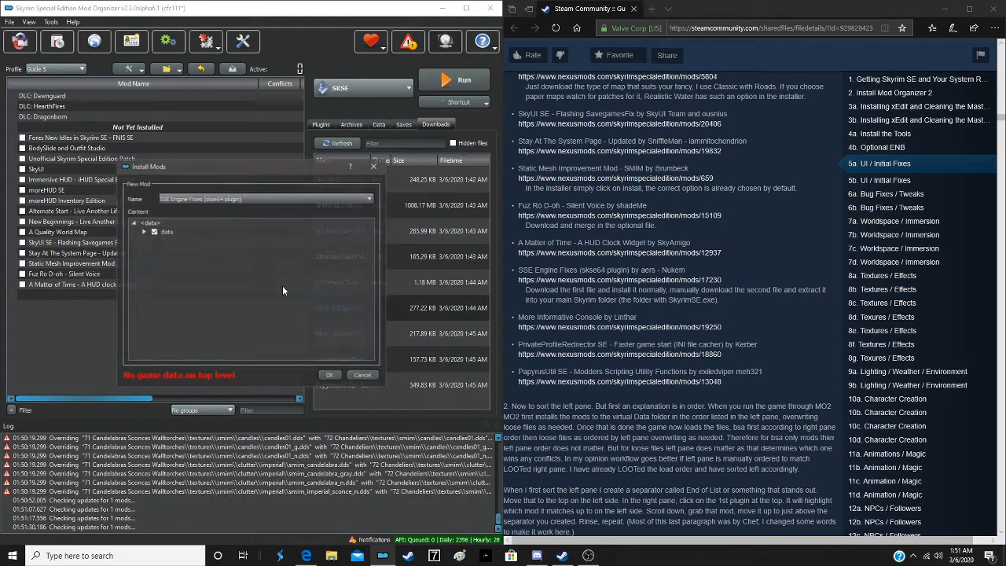
pyautogui.rightClick(169, 231)
pyautogui.click(192, 240)
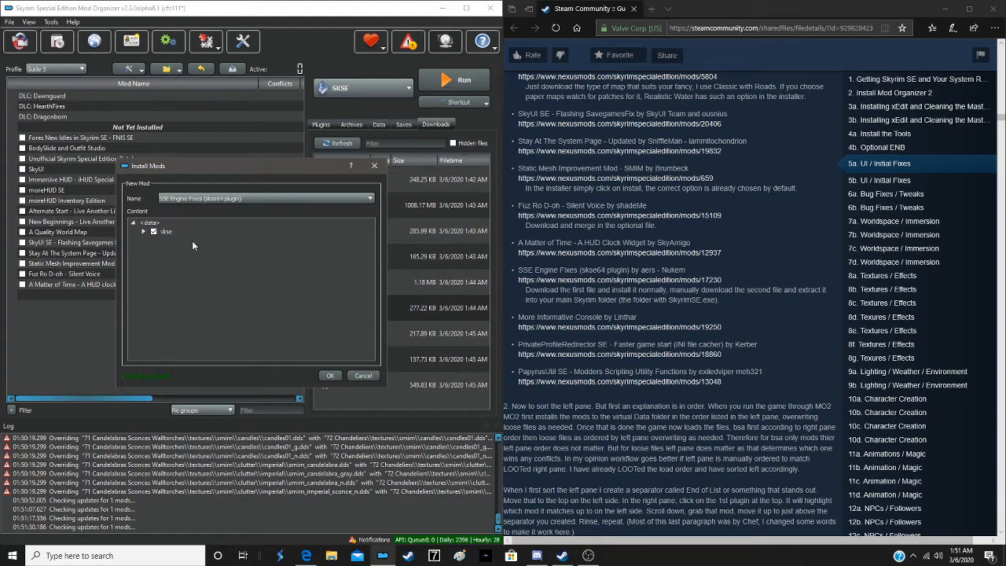
pyautogui.click(329, 376)
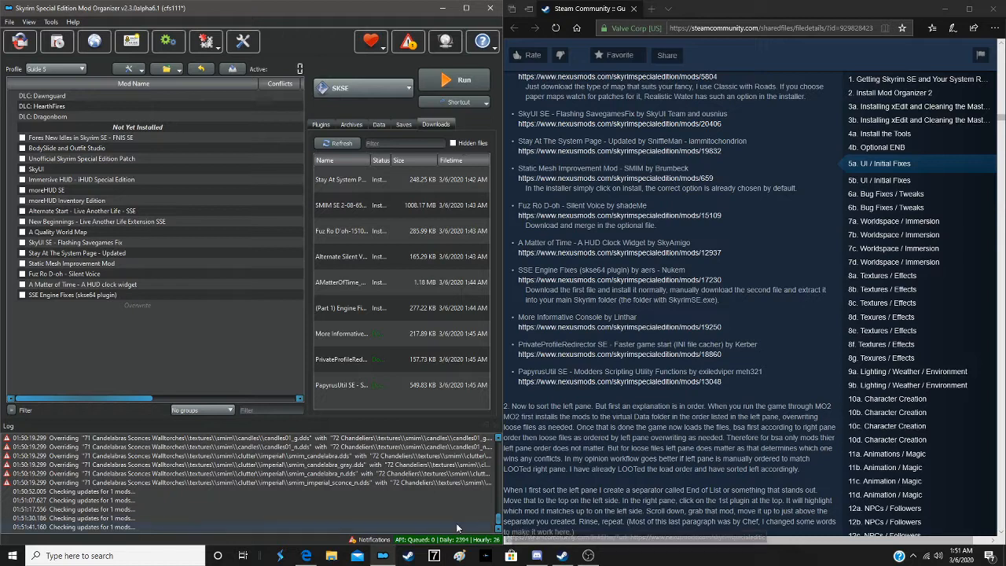
# - Switch to File Explorer and open the Multigame Tools folder on the Gaming (D:) drive
pyautogui.click(342, 359)
pyautogui.press('super+e')
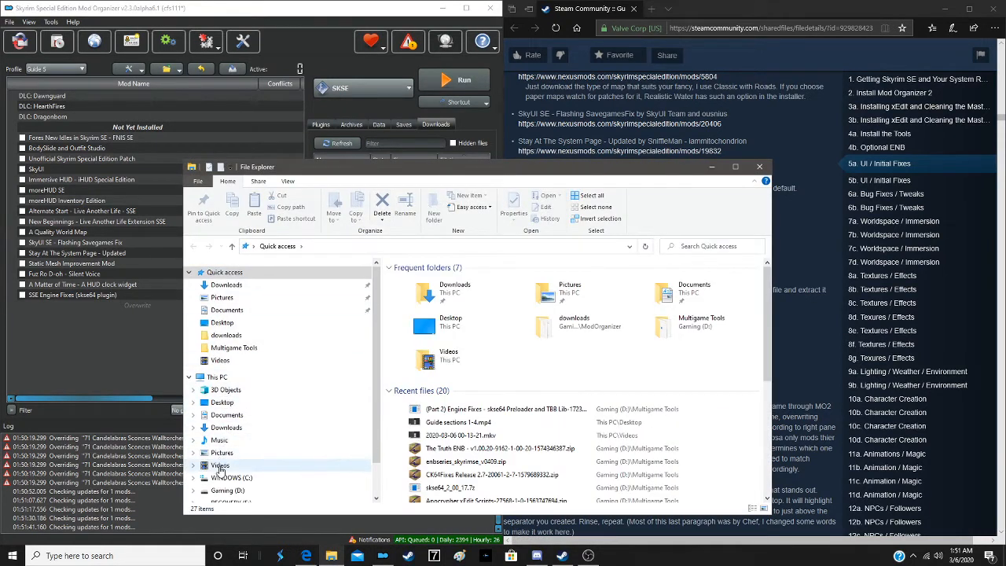
pyautogui.click(222, 490)
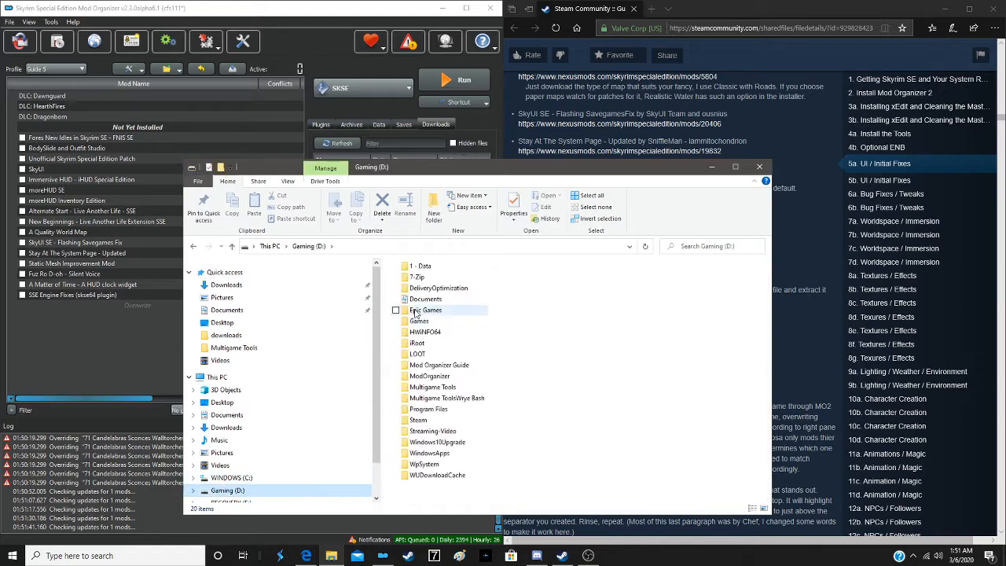
pyautogui.click(431, 388)
pyautogui.doubleClick(430, 388)
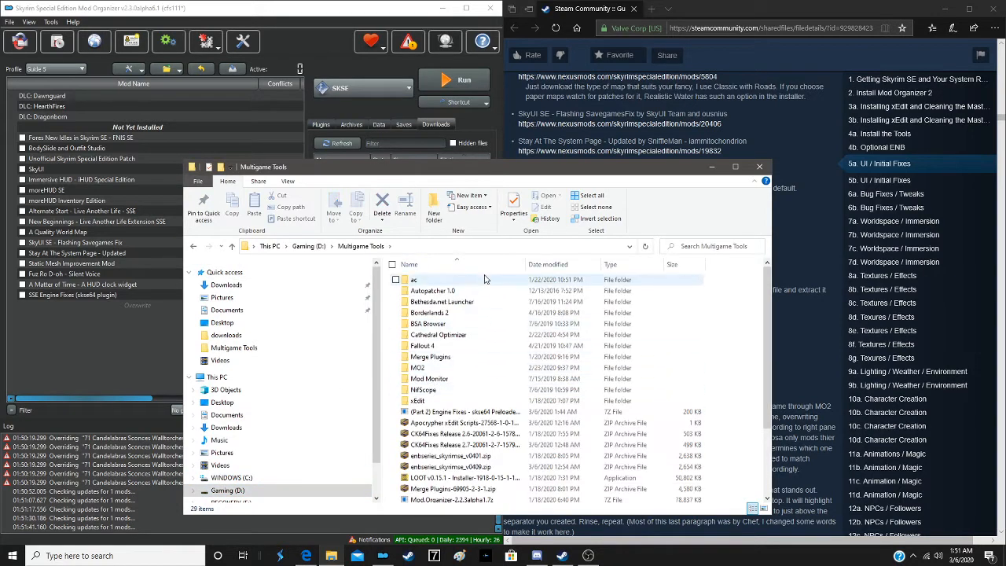
# - Unblock the (Part 2) Engine Fixes - skse64 Preloader archive in its file properties and apply the change
pyautogui.scroll(-4, 586, 354)
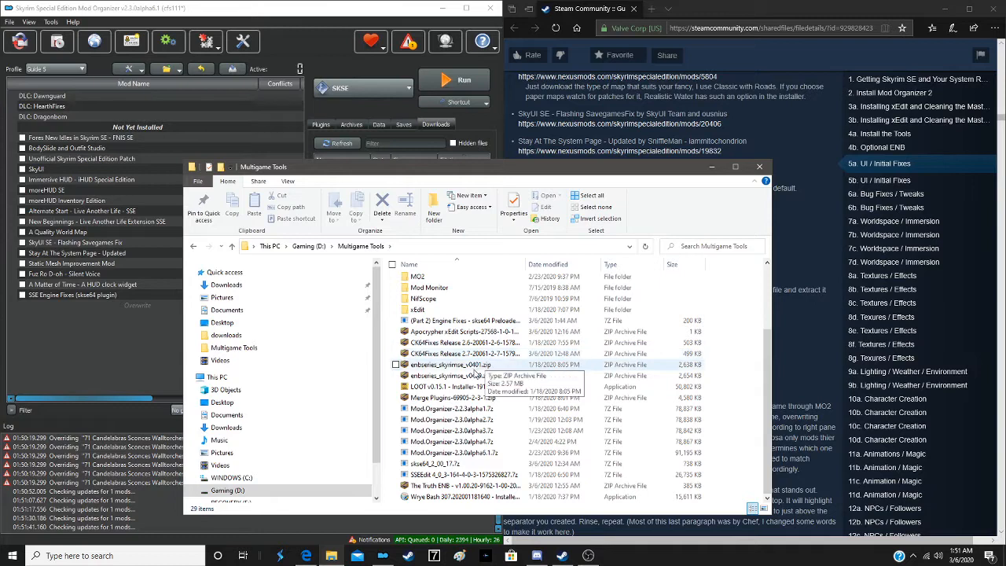
pyautogui.click(465, 322)
pyautogui.rightClick(466, 323)
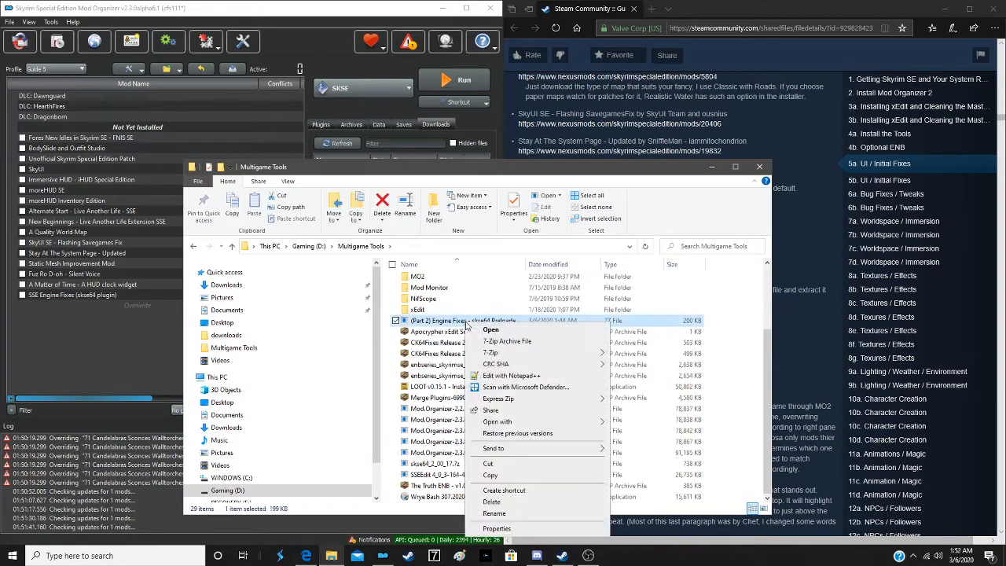
pyautogui.click(519, 530)
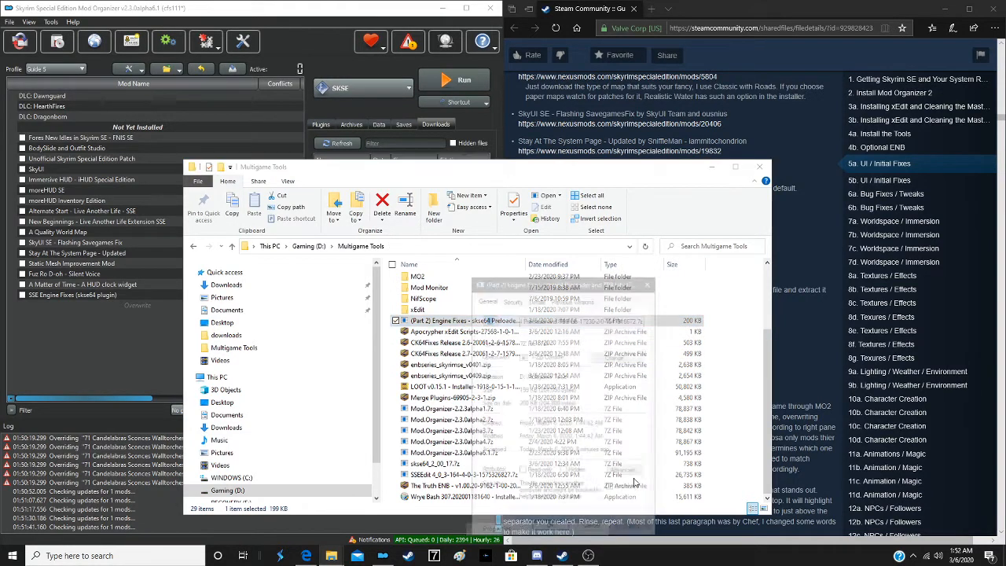
pyautogui.click(617, 491)
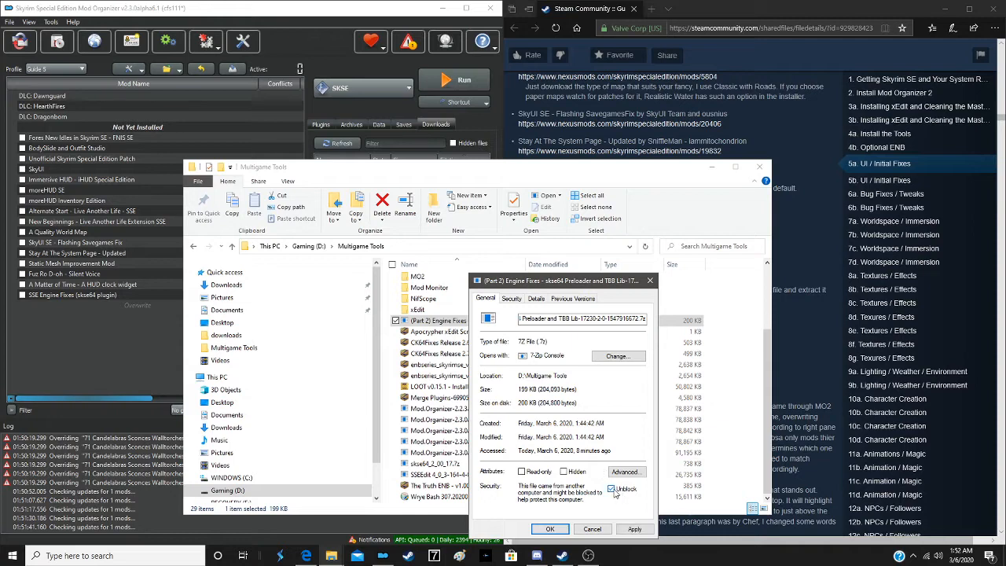
pyautogui.click(633, 529)
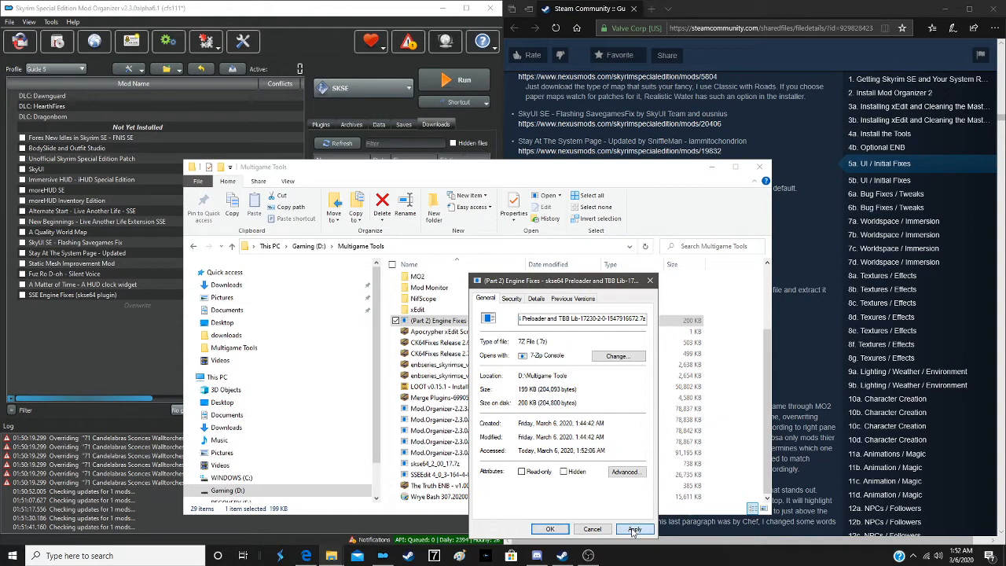
pyautogui.click(550, 528)
# - Open the (Part 2) Engine Fixes archive in 7-Zip
pyautogui.rightClick(441, 321)
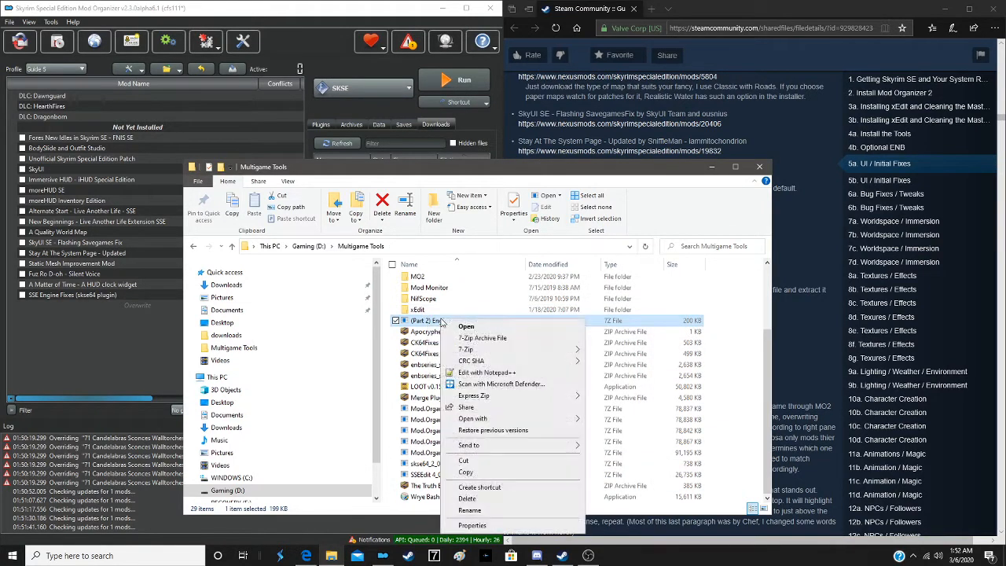
pyautogui.moveTo(466, 352)
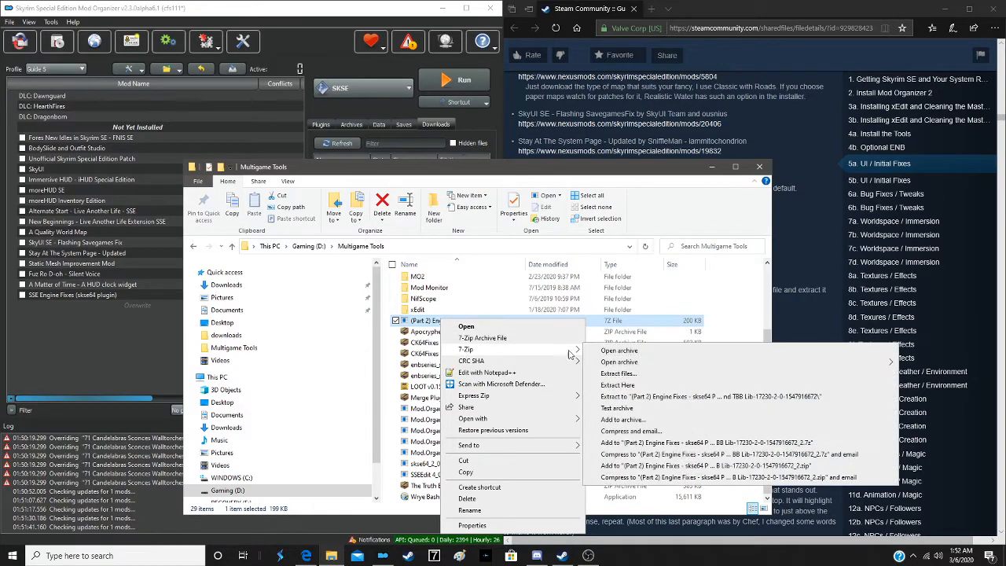
pyautogui.click(617, 349)
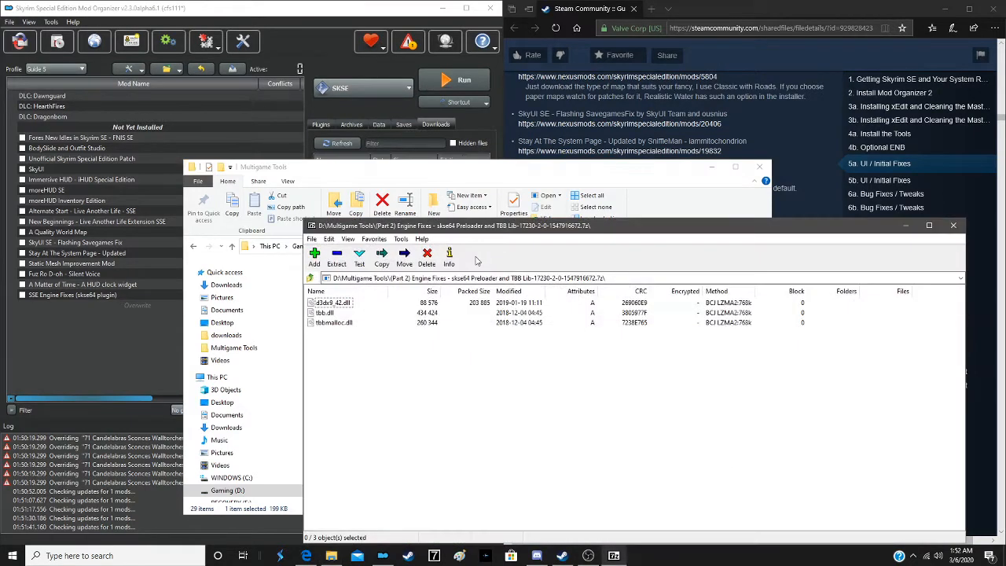
# - Extract all the archive's DLL files to D:\Steam\steamapps\common\Skyrim Special Edition\, replacing all existing files, and close the archive and folder windows
pyautogui.click(350, 305)
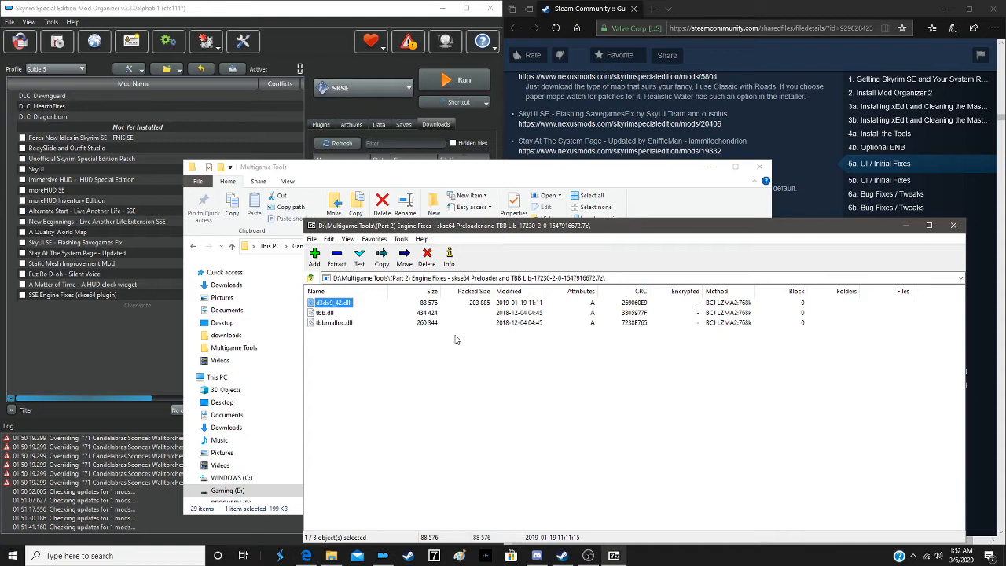
pyautogui.hotkey('ctrl', 'a')
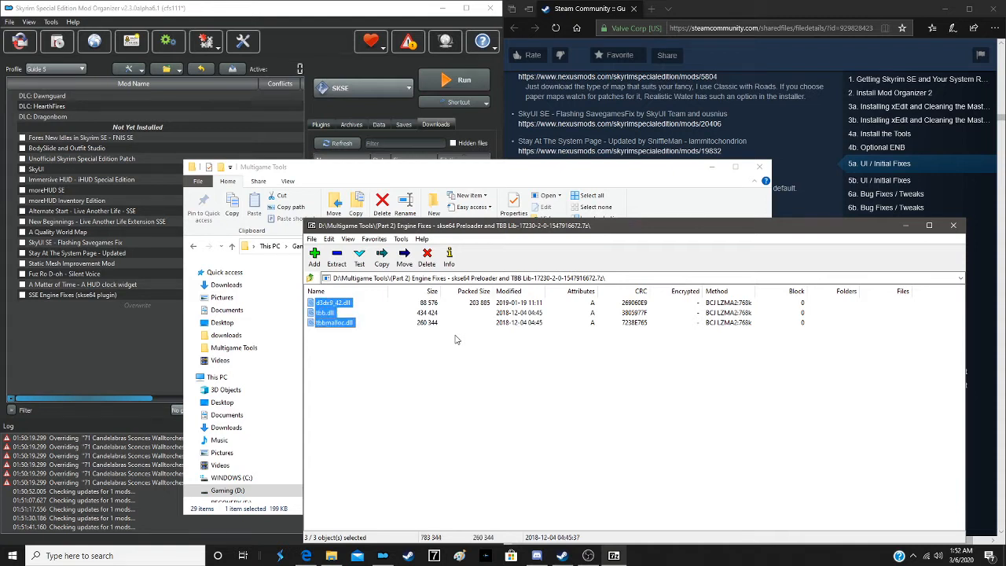
pyautogui.click(336, 257)
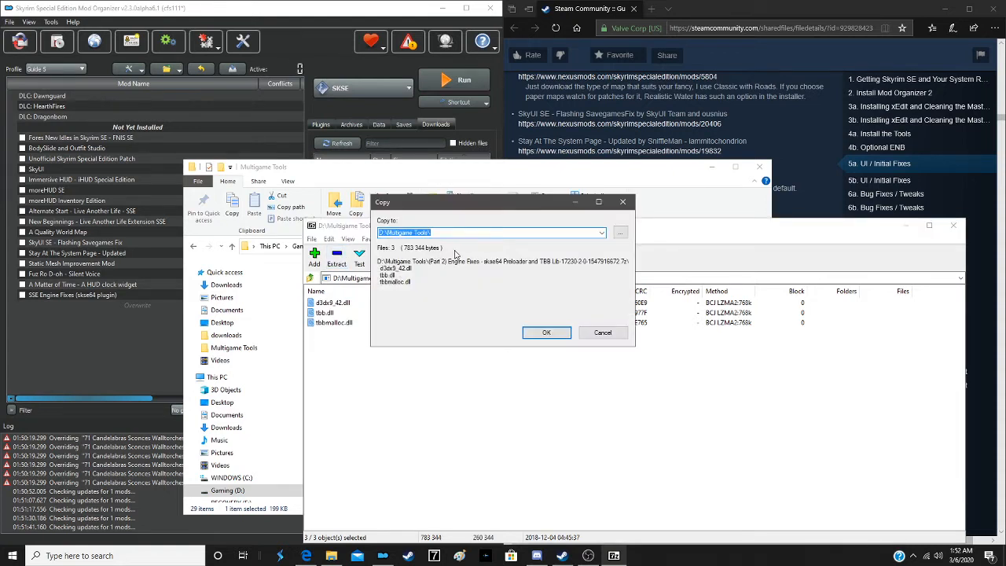
pyautogui.click(601, 233)
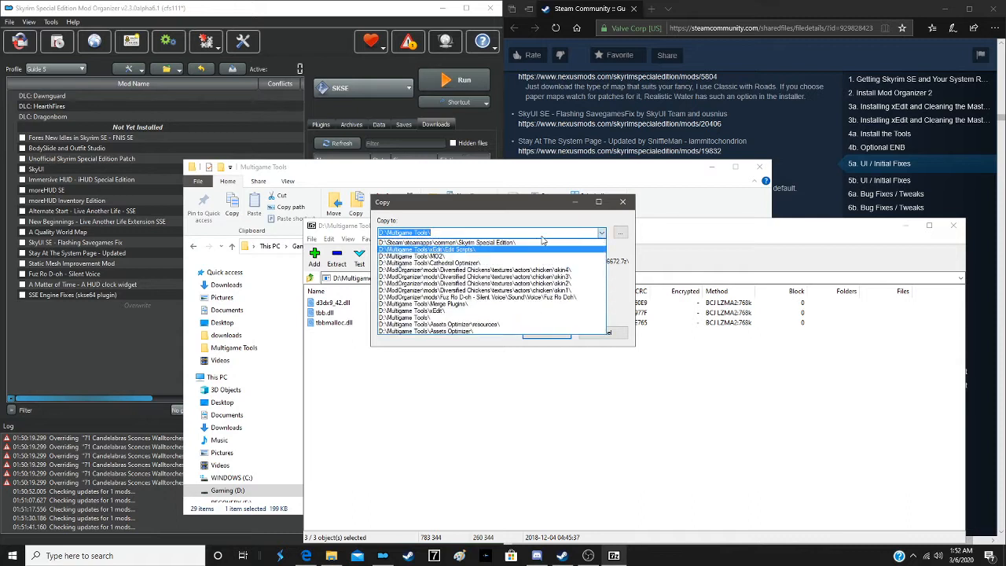
pyautogui.click(526, 244)
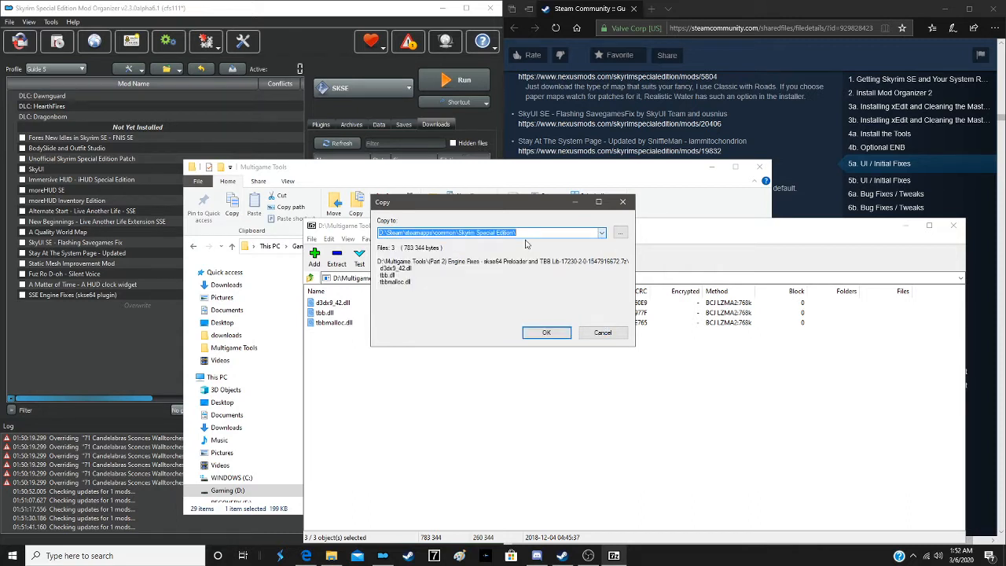
pyautogui.click(548, 333)
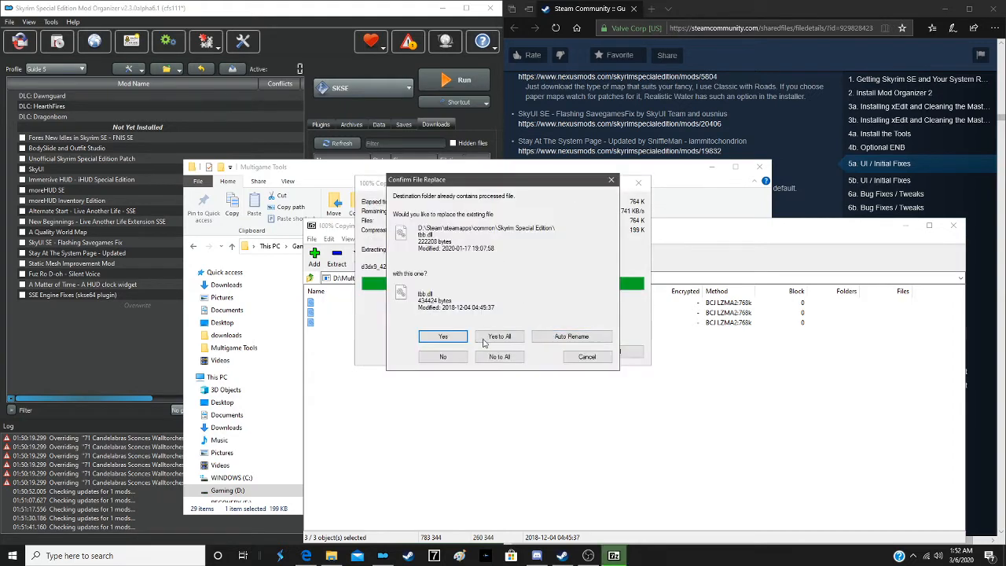
pyautogui.click(499, 336)
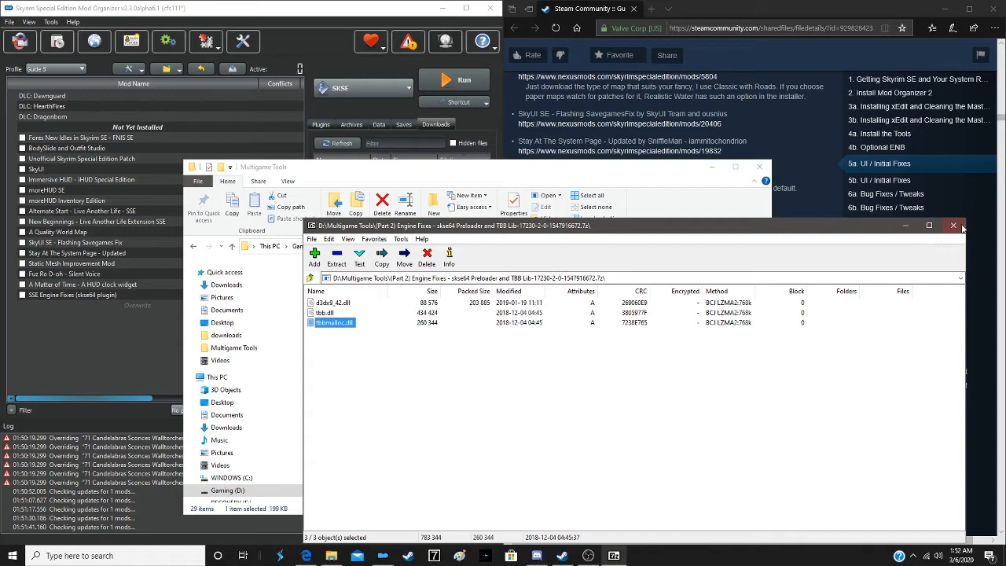
pyautogui.click(953, 226)
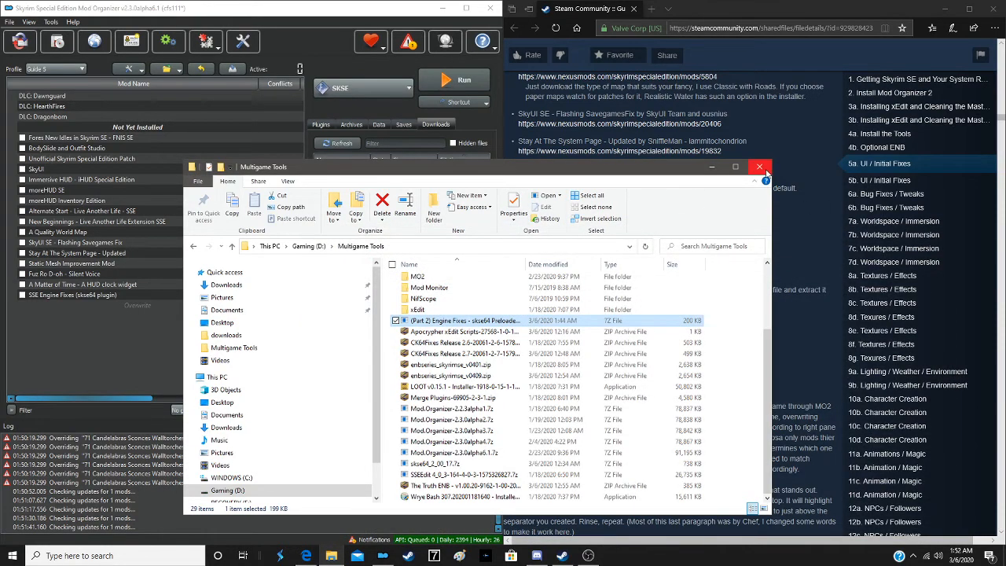
pyautogui.click(759, 167)
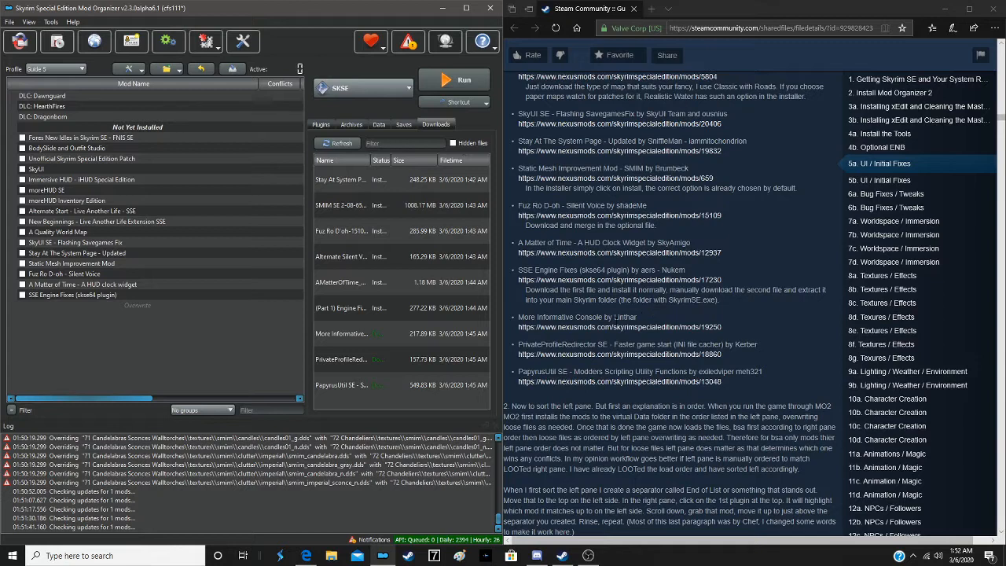
# - Install More Informative Console in Mod Organizer with the manual installer, keeping the interface and SKSE folders
pyautogui.doubleClick(390, 336)
pyautogui.click(266, 288)
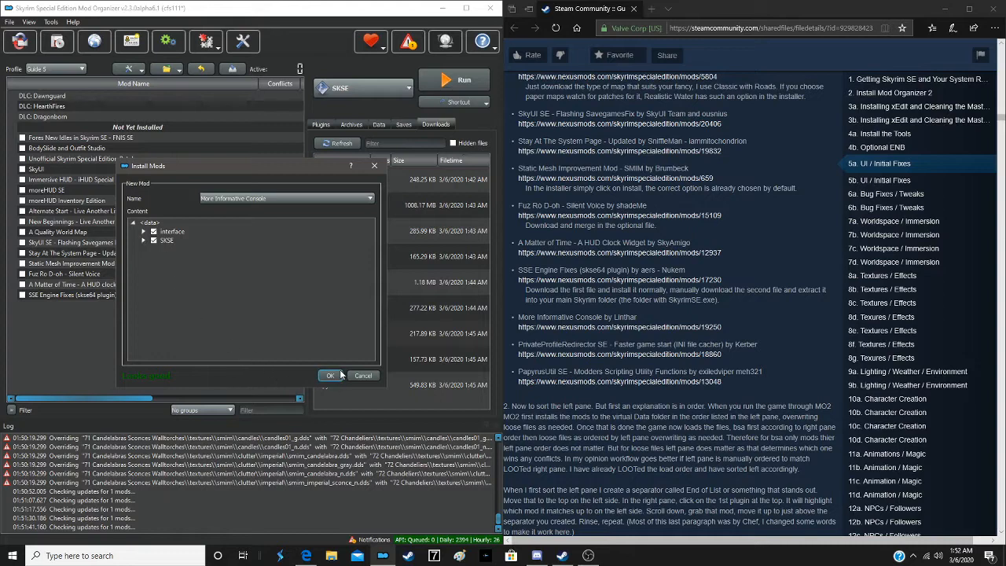
pyautogui.click(331, 375)
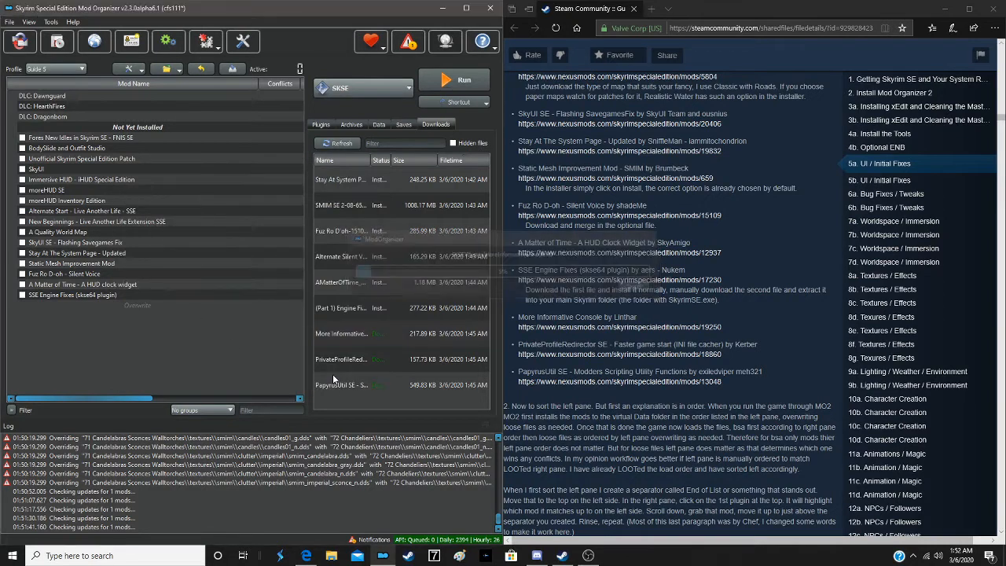
# - Install PrivateProfileRedirector SE - Faster game start (INI file cacher) with the manual installer, setting its Data folder as the data directory
pyautogui.doubleClick(383, 363)
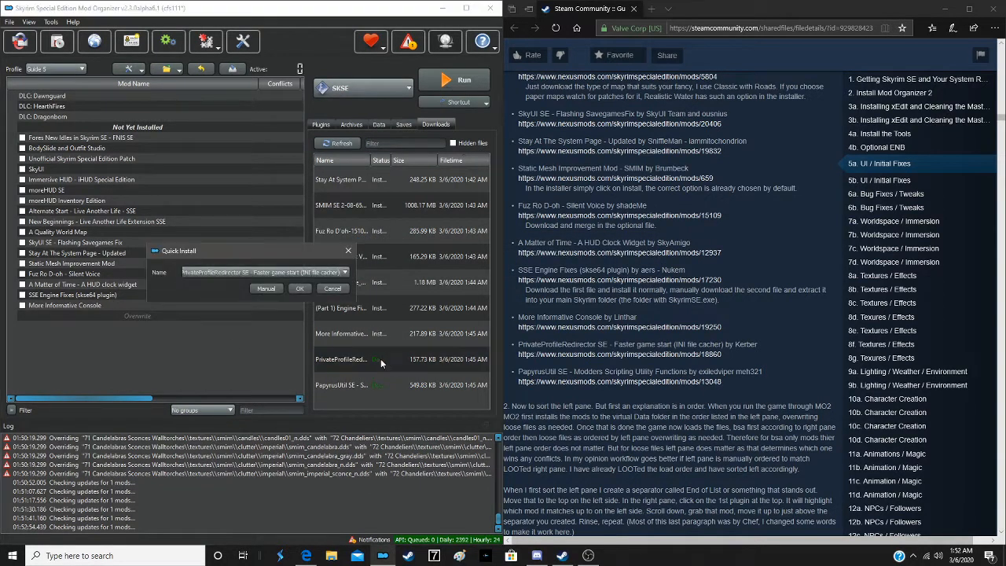
pyautogui.click(266, 288)
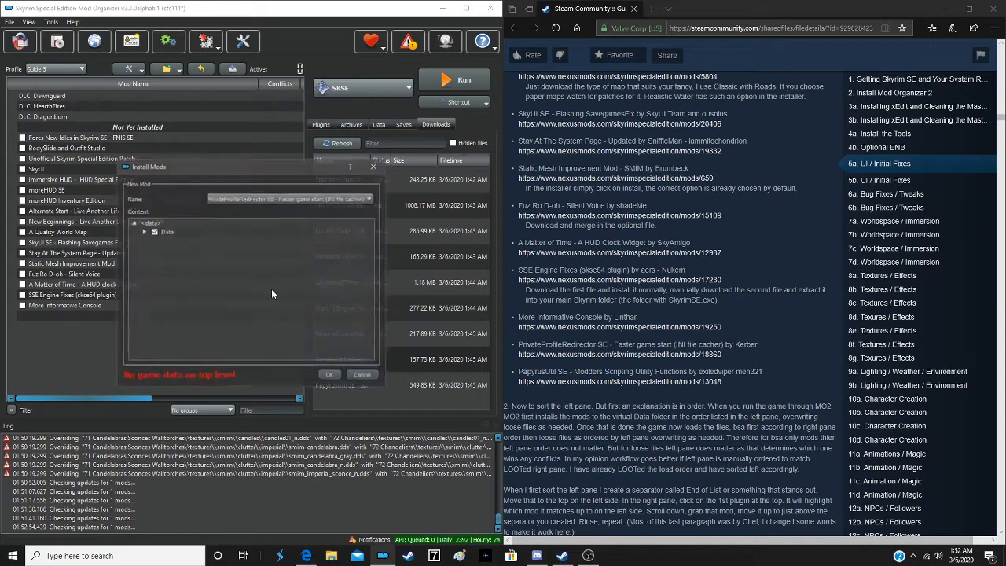
pyautogui.rightClick(159, 232)
pyautogui.click(189, 239)
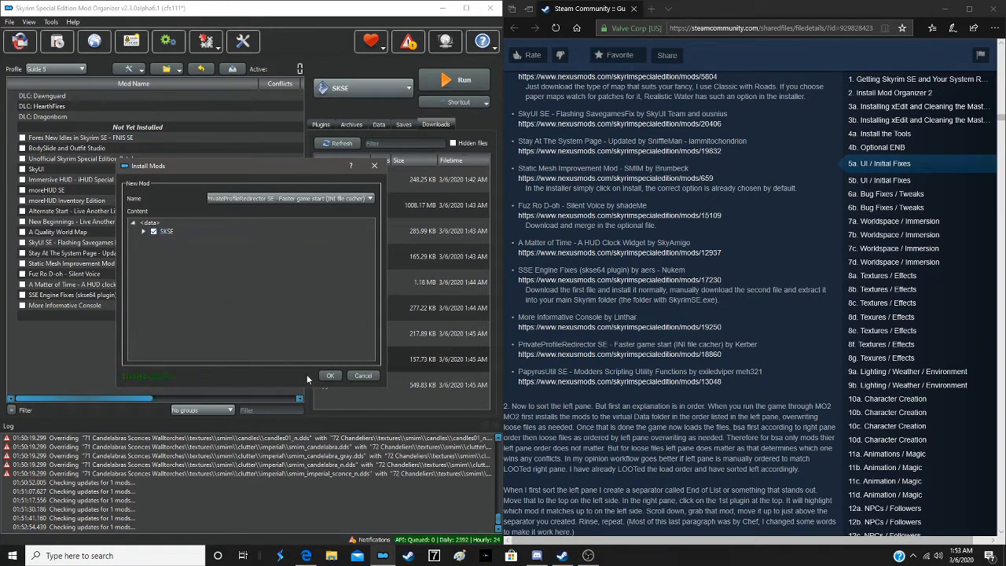
pyautogui.click(328, 374)
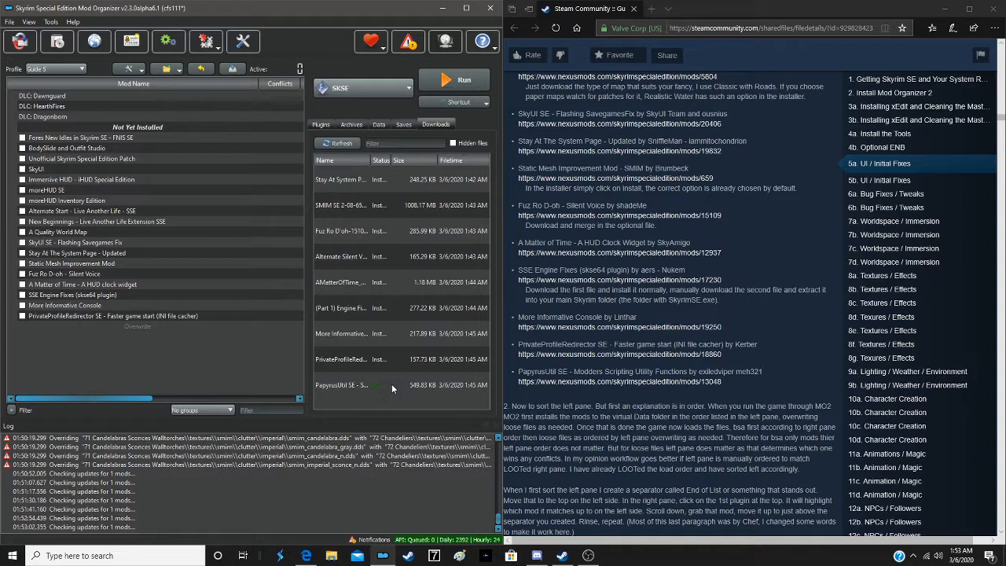
# - Install PapyrusUtil SE - Modders Scripting Utility Functions with the manual installer, excluding Readme - PapyrusUtilSE.txt
pyautogui.doubleClick(391, 385)
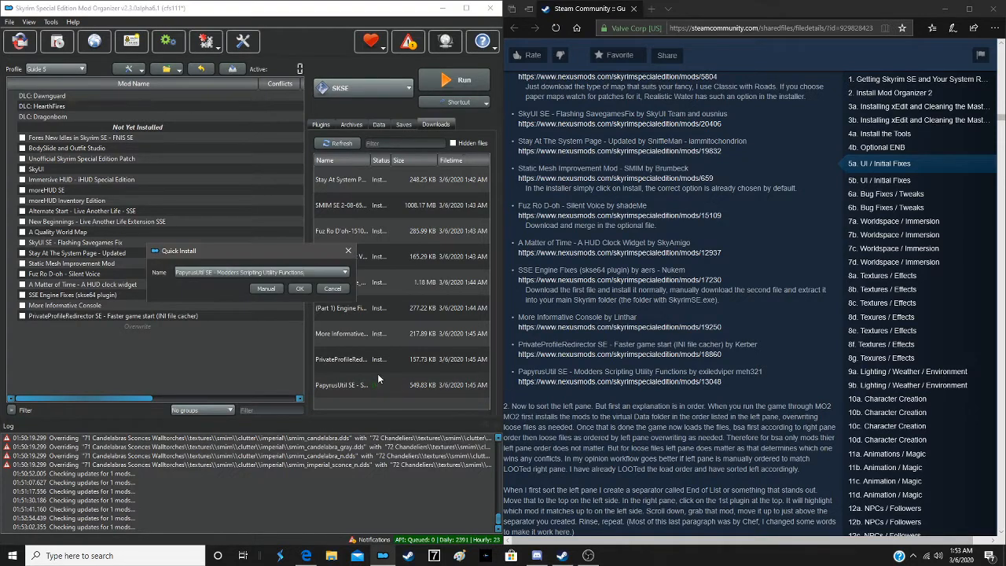
pyautogui.click(271, 287)
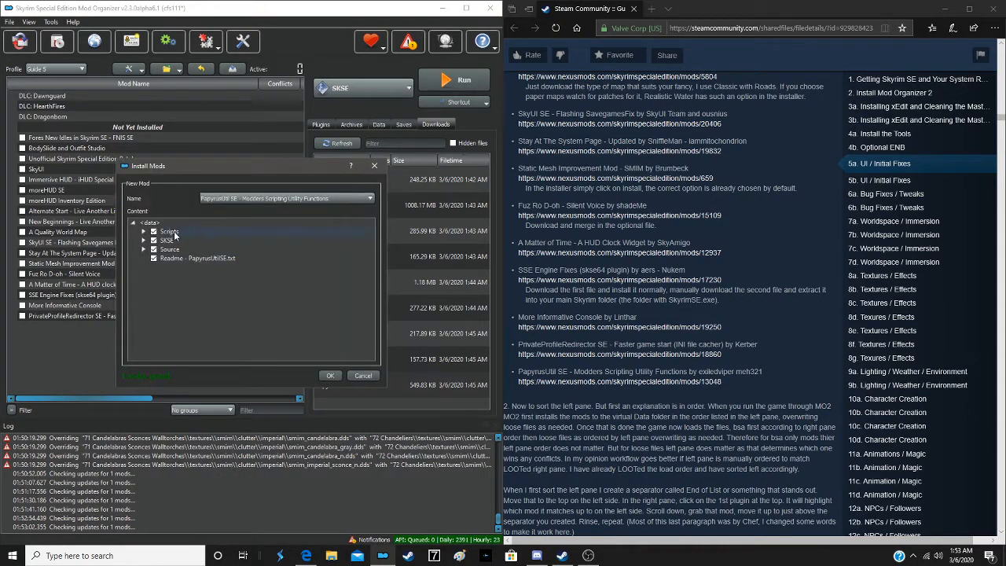
pyautogui.click(160, 256)
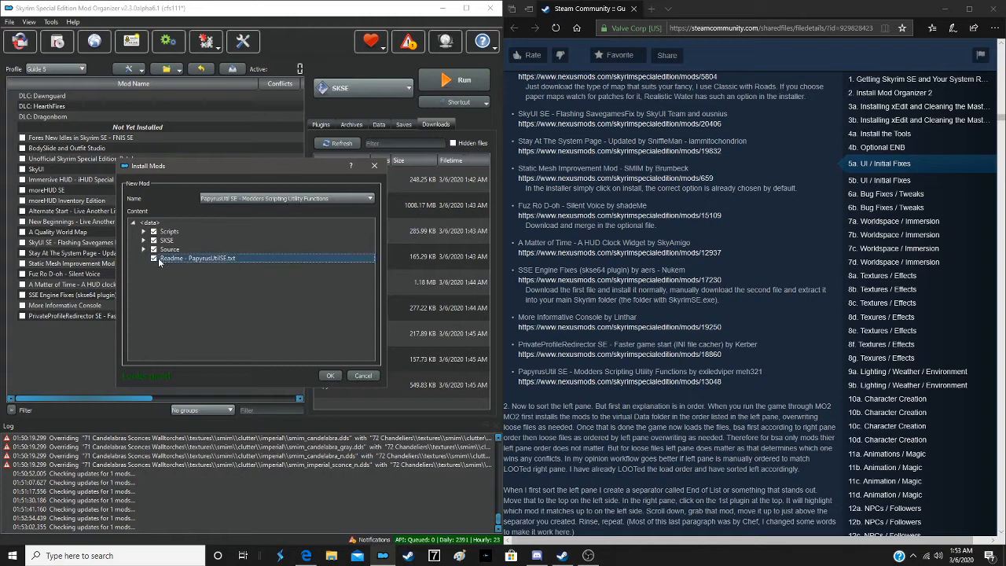
pyautogui.click(155, 258)
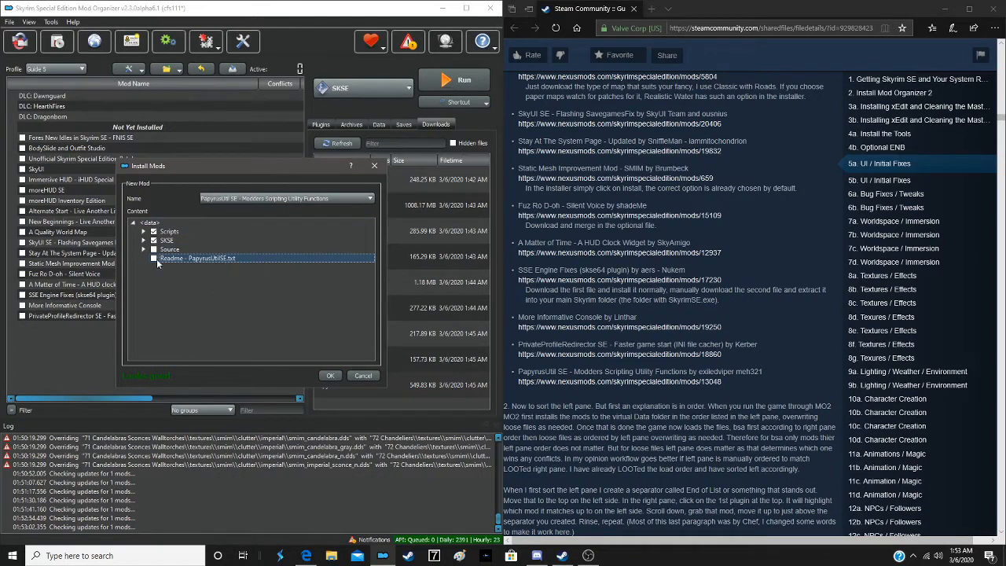
# - Finish installing PapyrusUtil SE - Modders Scripting Utility Functions and display the plugin list
pyautogui.click(335, 375)
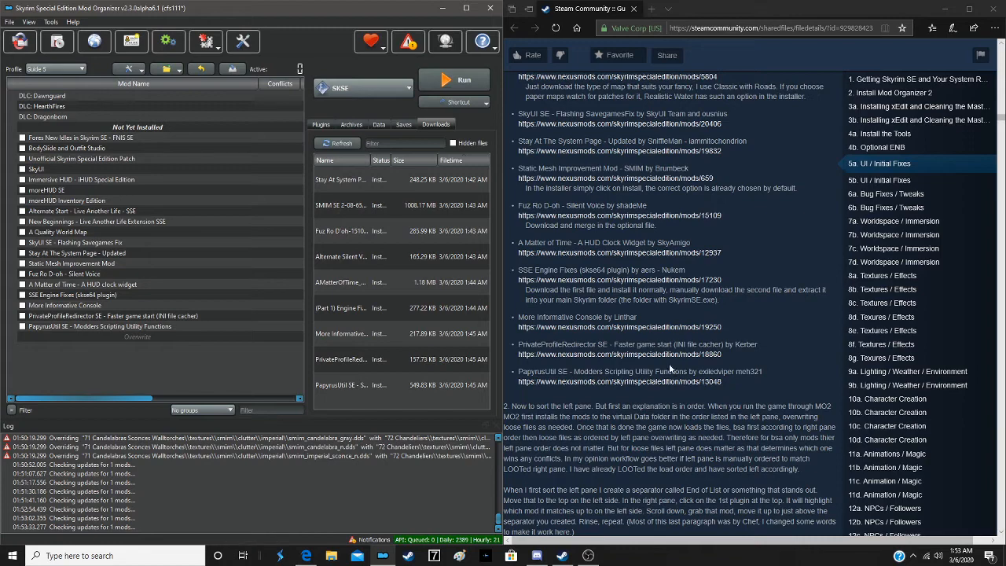
pyautogui.scroll(-3, 668, 365)
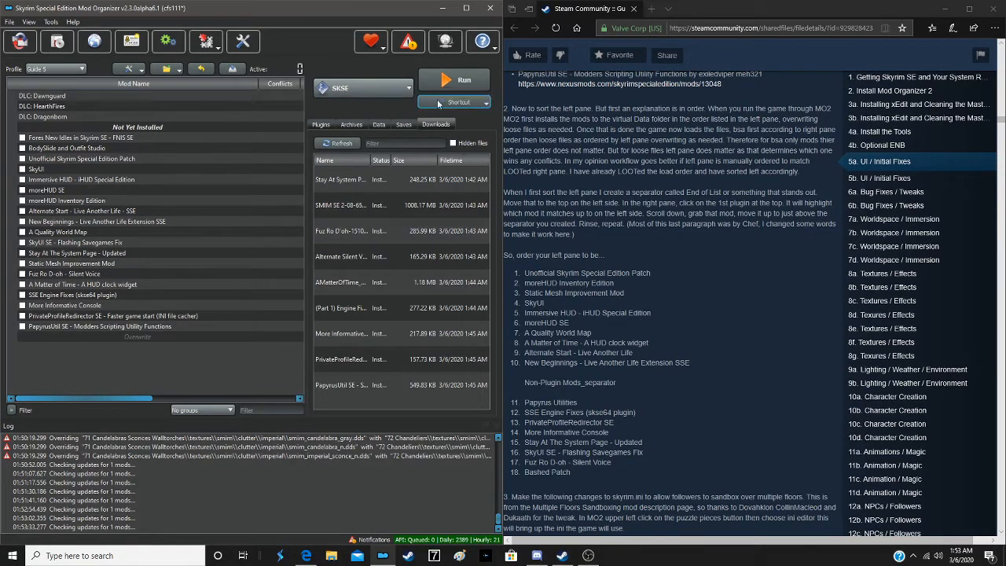
pyautogui.click(328, 125)
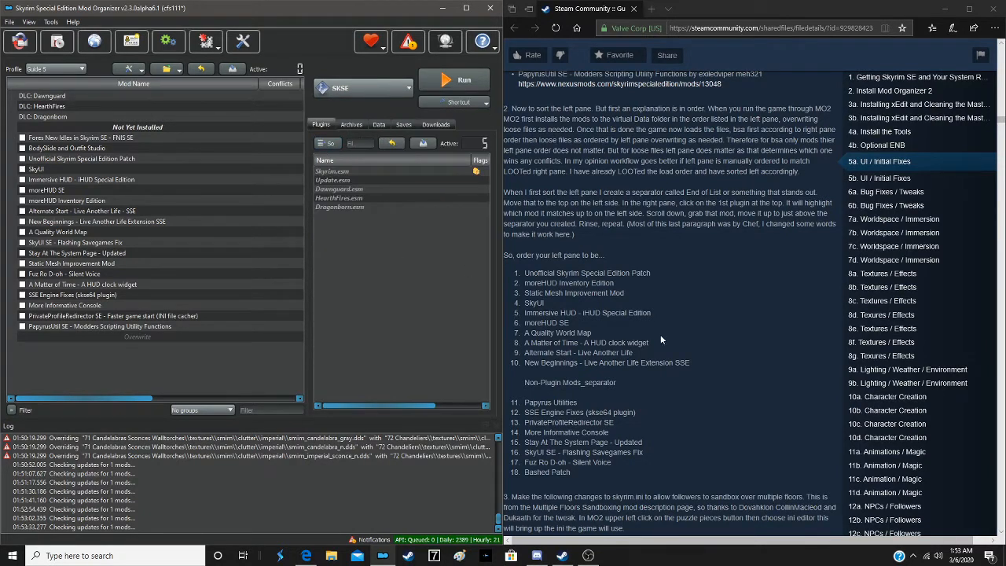
# - Enable every mod from Unofficial Skyrim Special Edition Patch down to PapyrusUtil SE, leaving the FNIS SE and BodySlide mods disabled
pyautogui.click(23, 138)
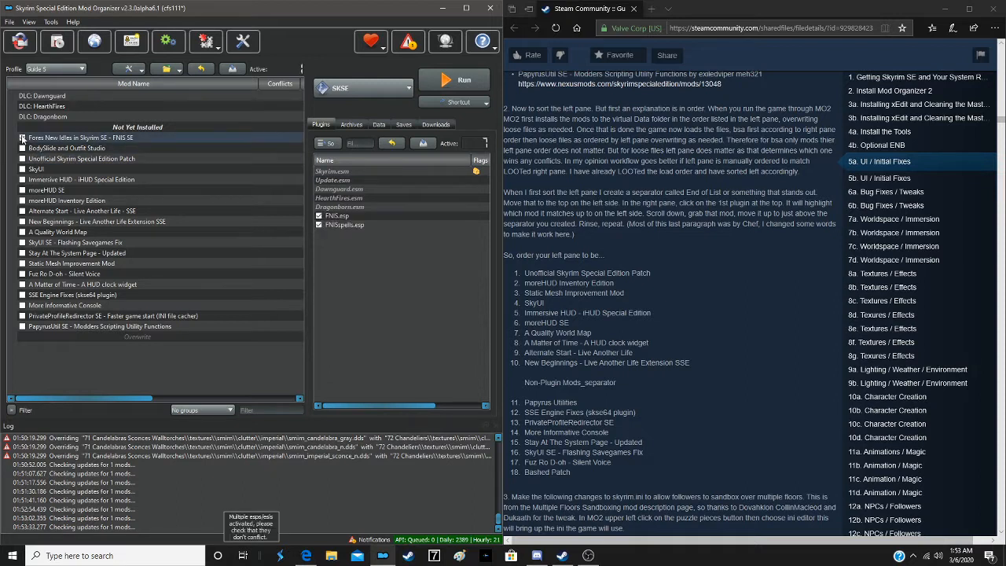
pyautogui.click(22, 138)
pyautogui.click(23, 159)
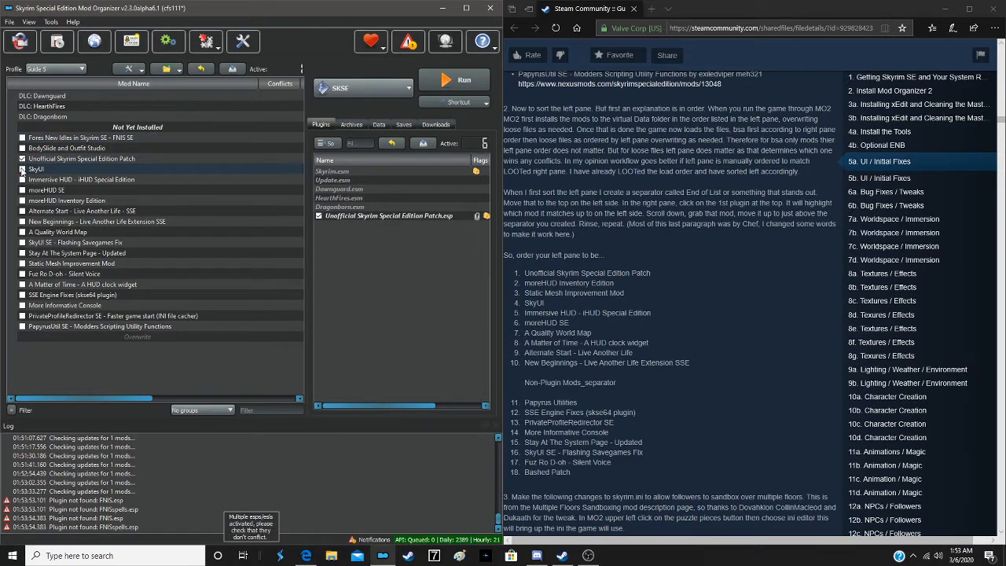
pyautogui.click(23, 169)
pyautogui.click(23, 180)
pyautogui.click(23, 191)
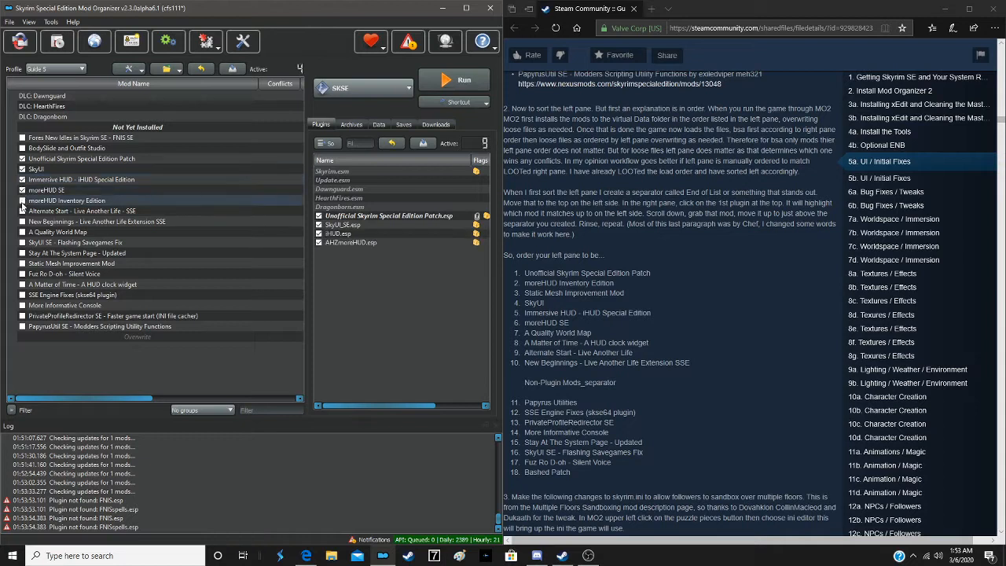
pyautogui.click(23, 200)
pyautogui.click(23, 210)
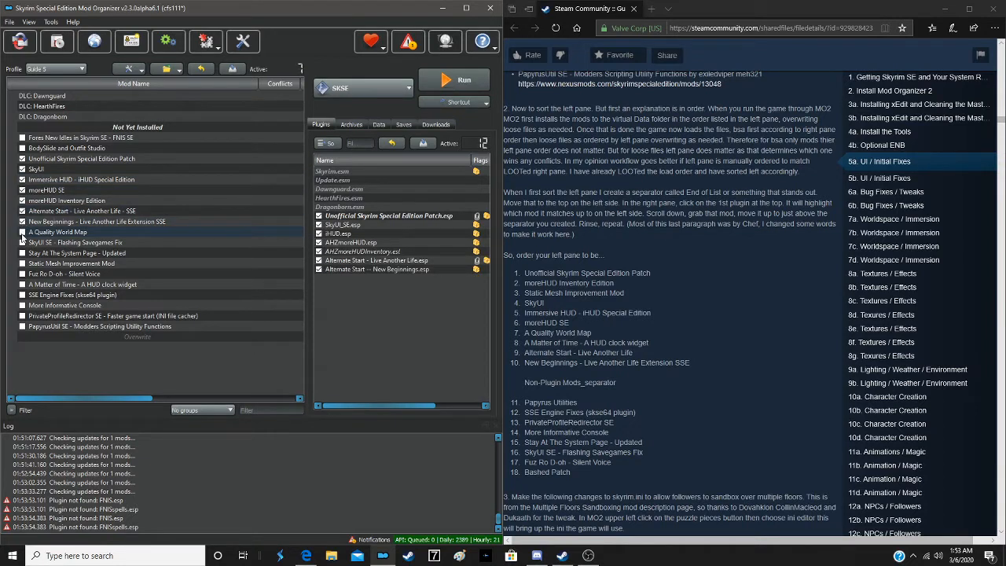
pyautogui.click(22, 232)
pyautogui.click(22, 242)
pyautogui.click(22, 252)
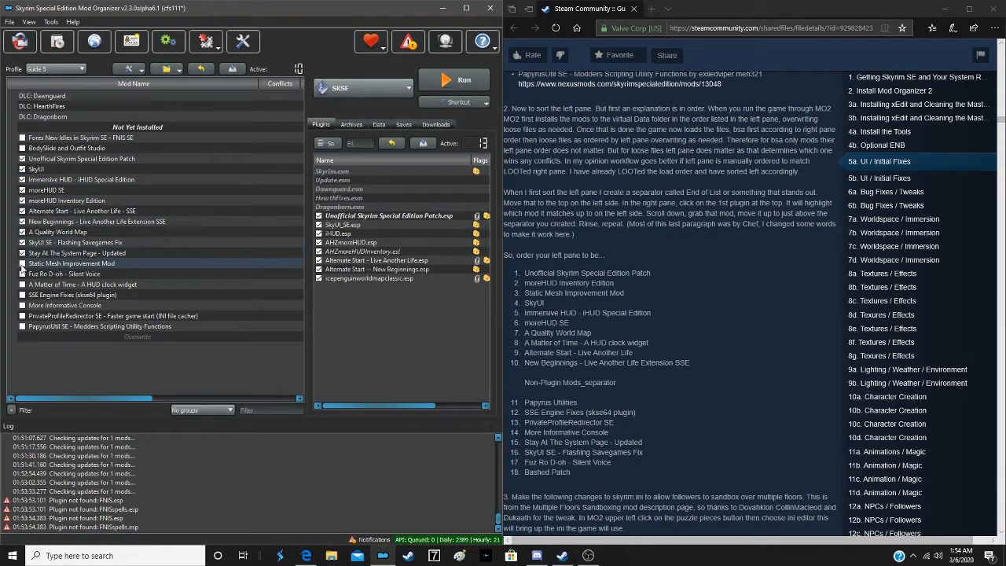
pyautogui.click(22, 263)
pyautogui.click(22, 273)
pyautogui.click(22, 284)
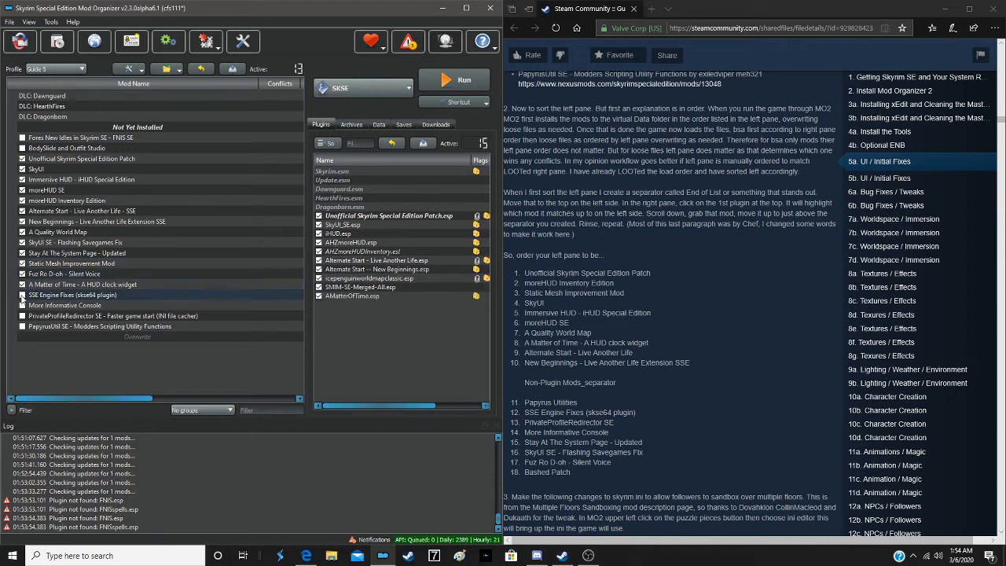
pyautogui.click(22, 295)
pyautogui.click(22, 305)
# - Select LOOT as the executable to run and check the pending notifications
pyautogui.click(367, 88)
pyautogui.click(342, 164)
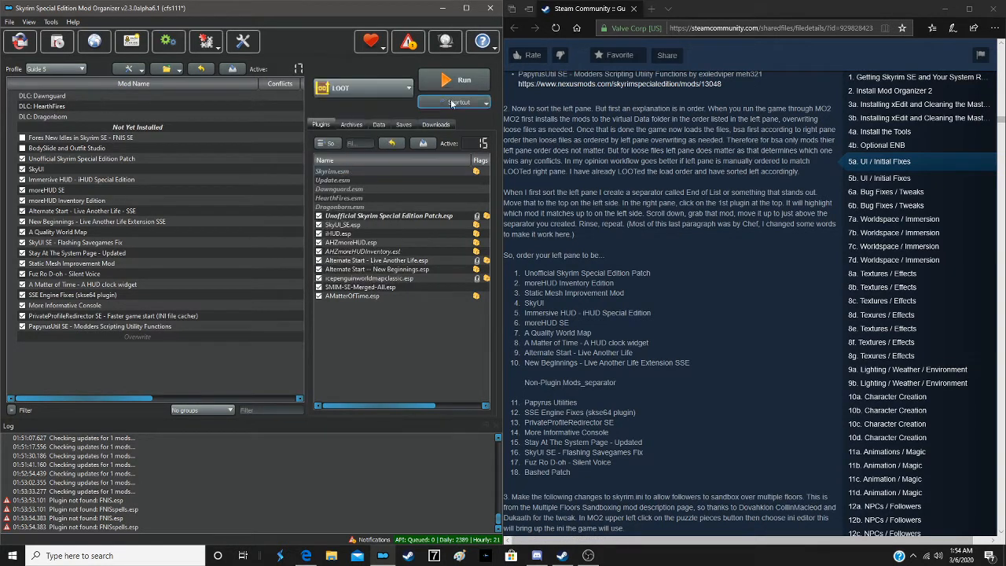
pyautogui.click(408, 41)
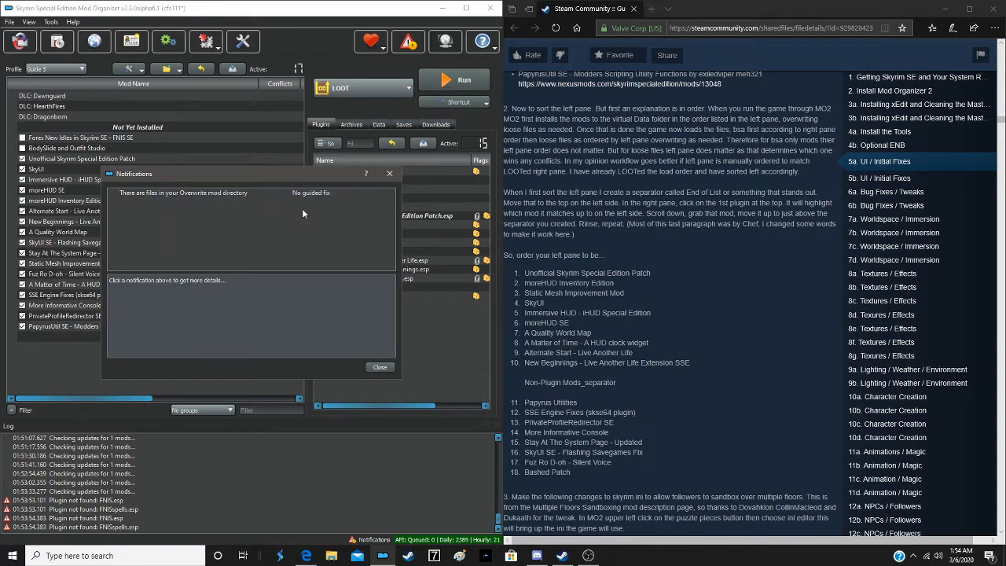
pyautogui.click(369, 368)
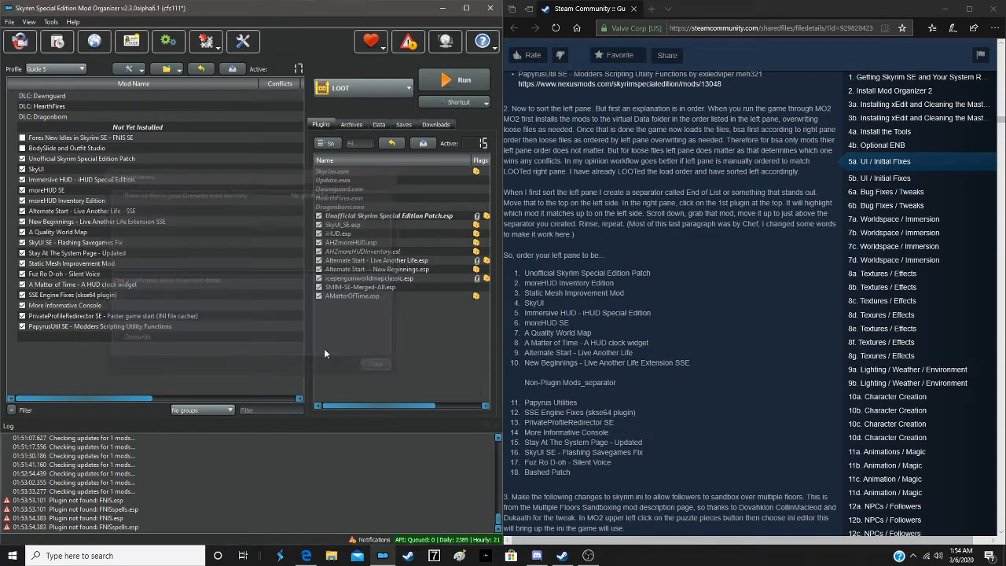
# - Inspect the ShaderCache folder in Overwrite, then clear the Overwrite directory and confirm the deletion
pyautogui.rightClick(142, 329)
pyautogui.rightClick(129, 336)
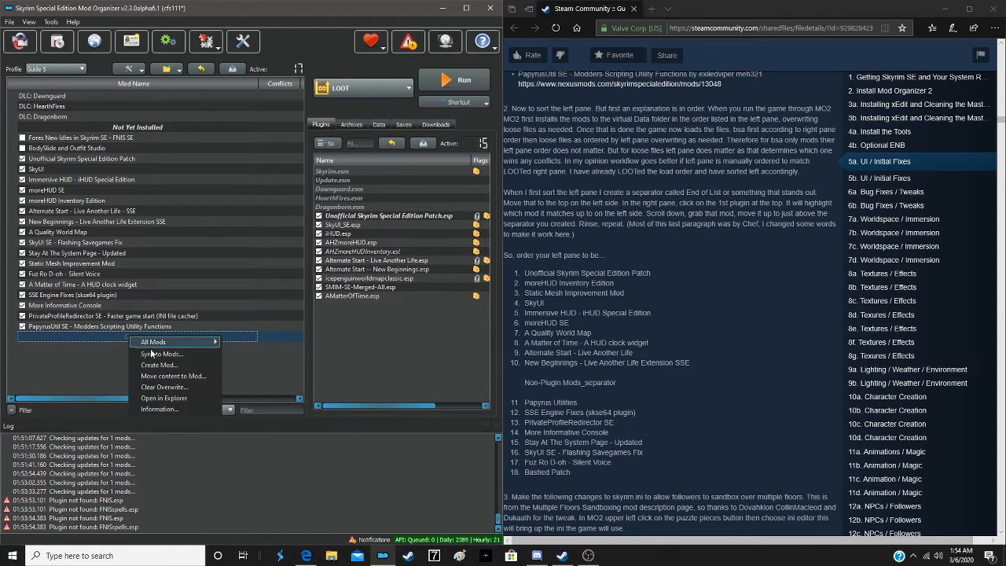
pyautogui.click(161, 408)
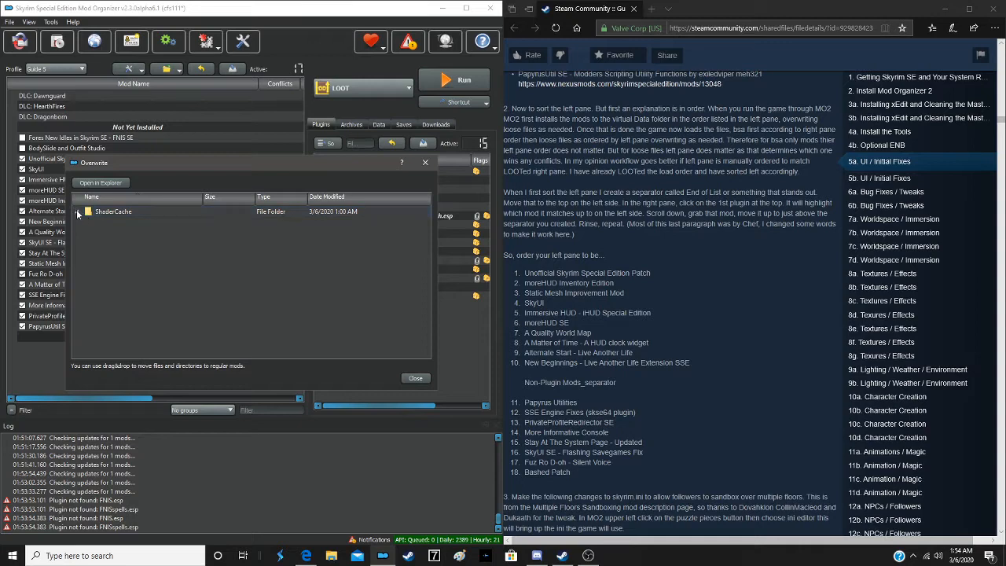
pyautogui.click(97, 217)
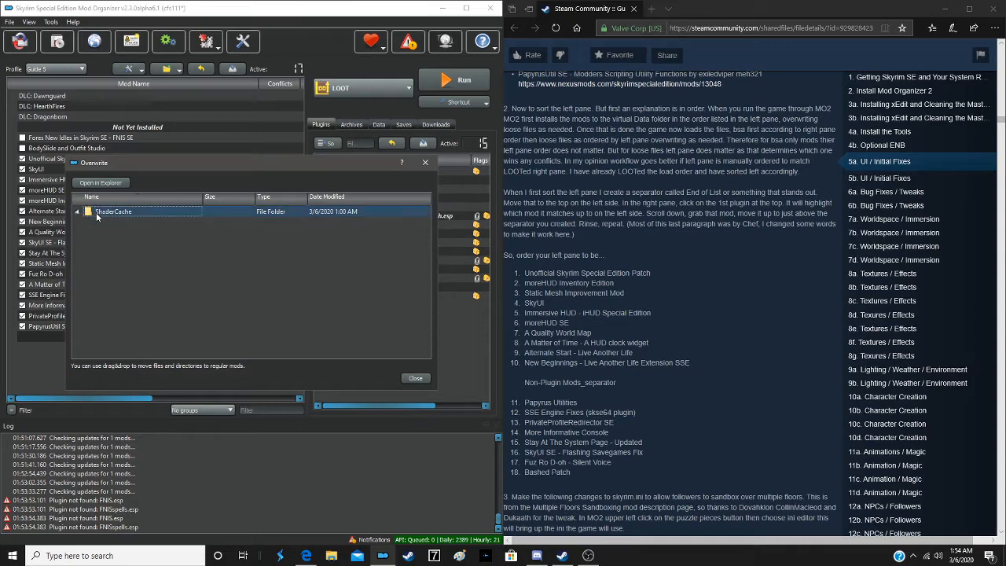
pyautogui.click(414, 378)
pyautogui.rightClick(150, 341)
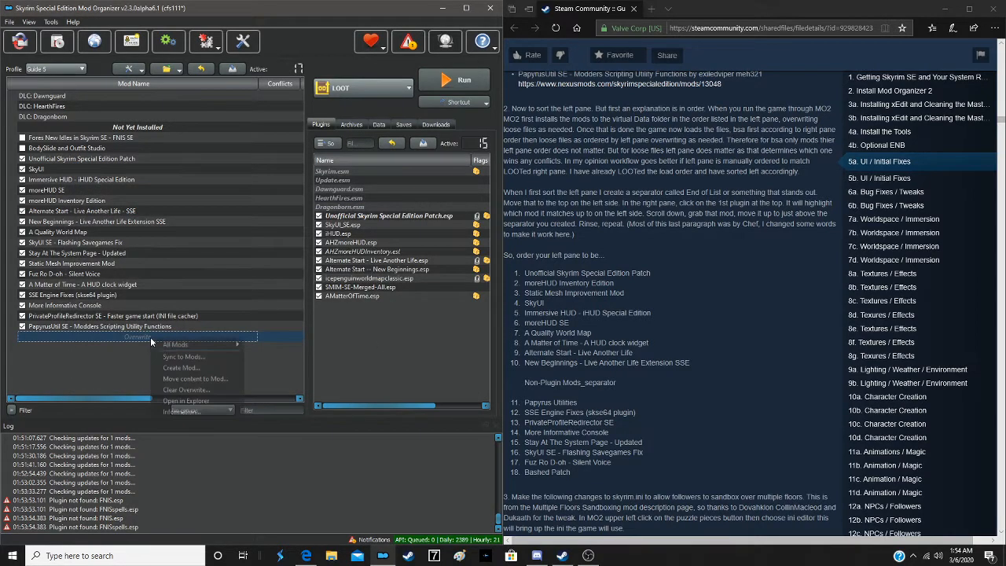
pyautogui.click(175, 389)
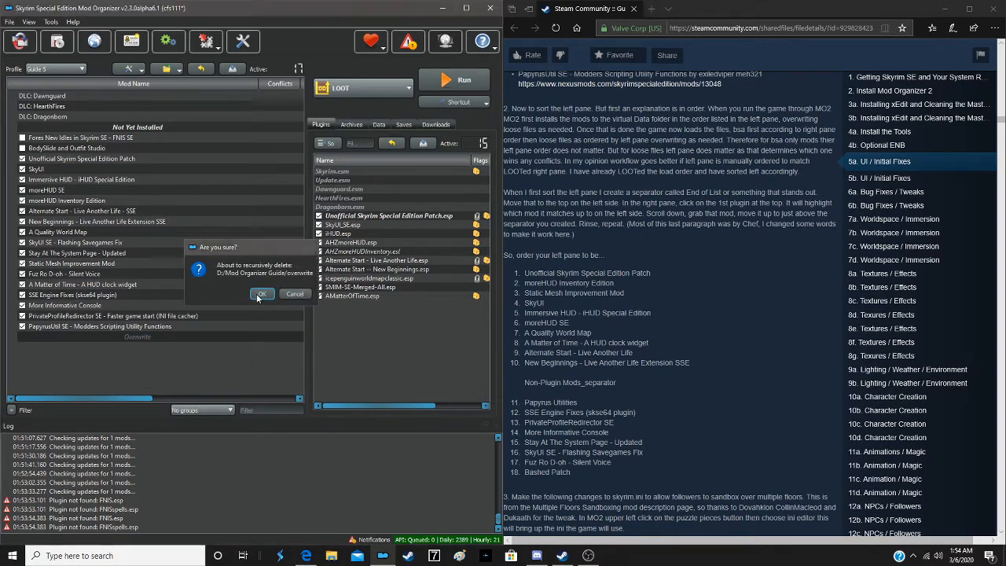
pyautogui.click(257, 295)
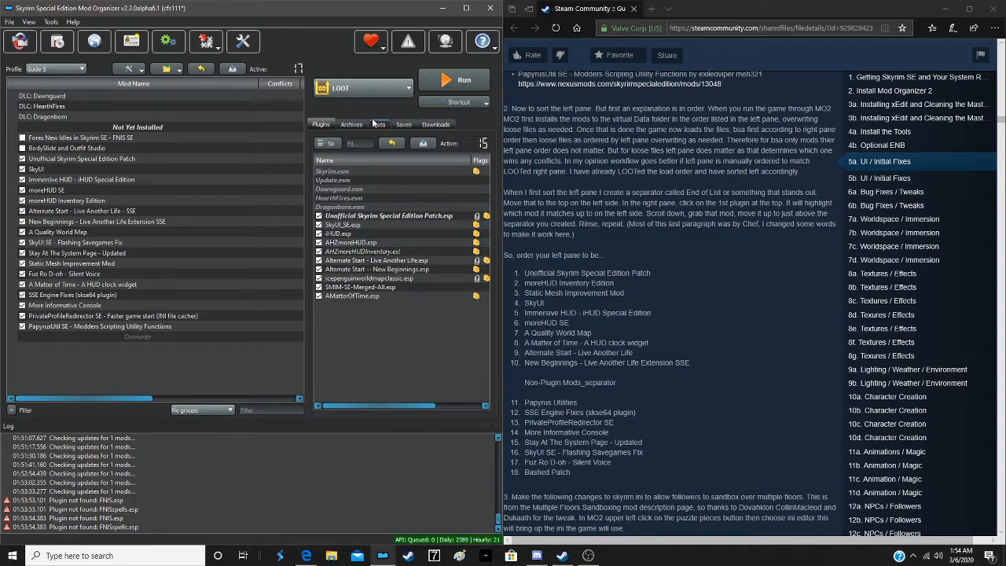
# - Run LOOT, sort the Skyrim Special Edition load order, apply the sorted order and close LOOT
pyautogui.click(446, 79)
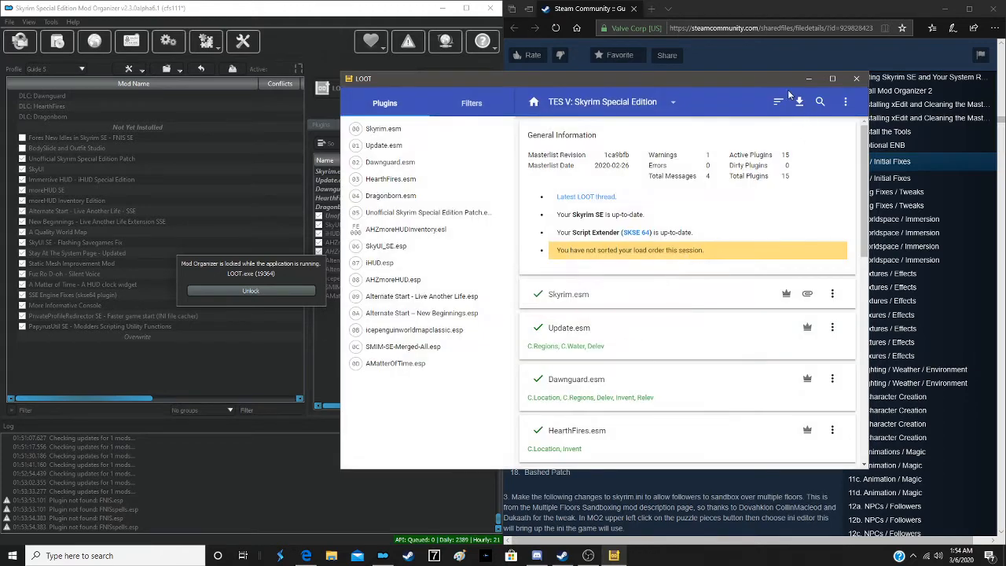
pyautogui.click(777, 99)
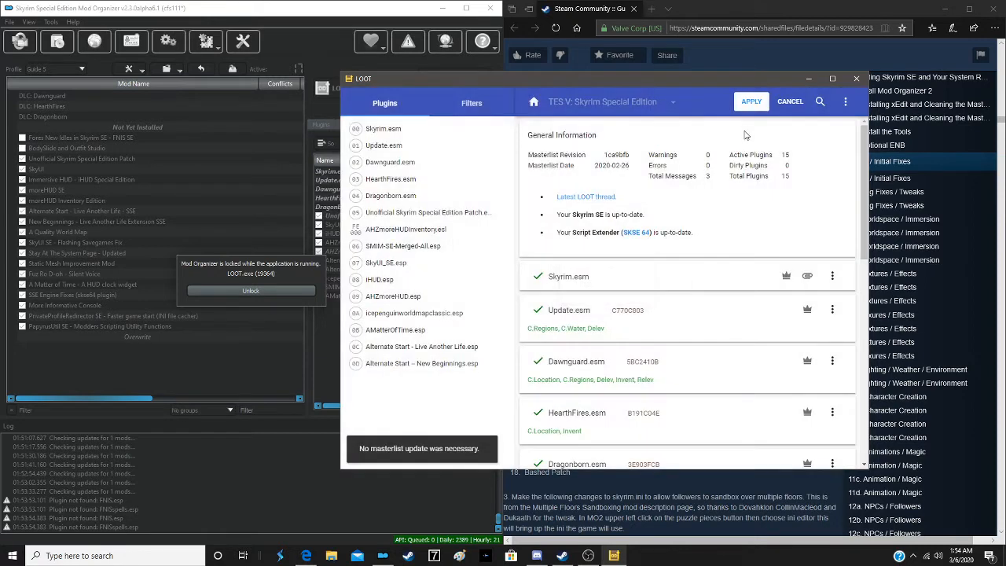
pyautogui.click(751, 104)
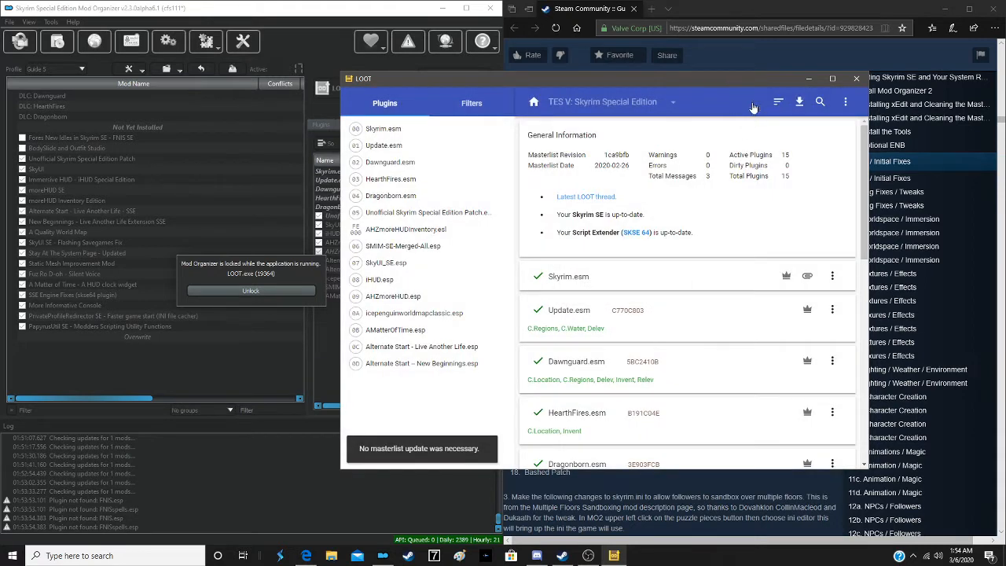
pyautogui.click(856, 80)
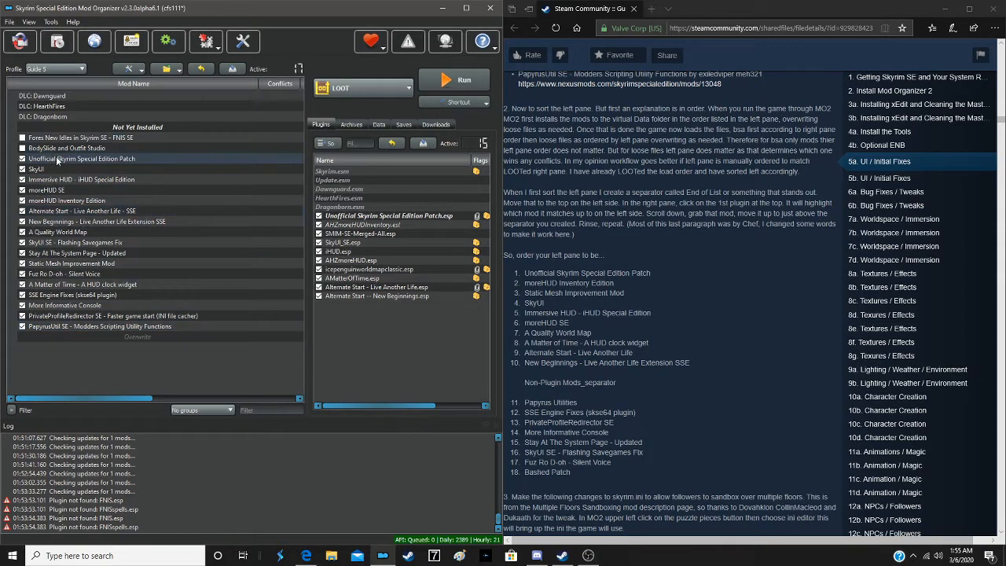
# - Move Unofficial Skyrim Special Edition Patch, moreHUD Inventory Edition and Static Mesh Improvement Mod, in that order, above the Not Yet Installed separator
pyautogui.moveTo(57, 161); pyautogui.dragTo(68, 122)
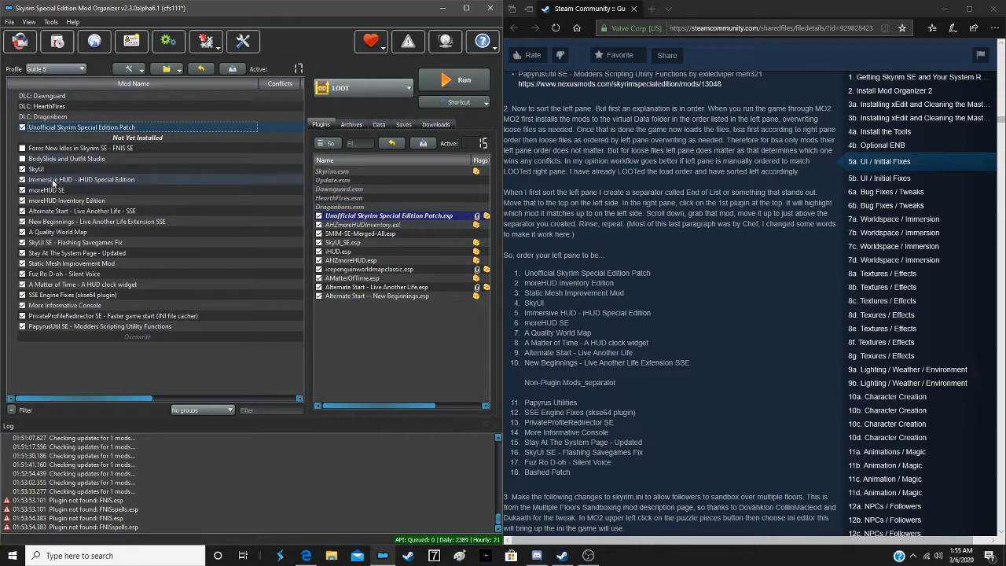
pyautogui.moveTo(56, 201); pyautogui.dragTo(79, 129)
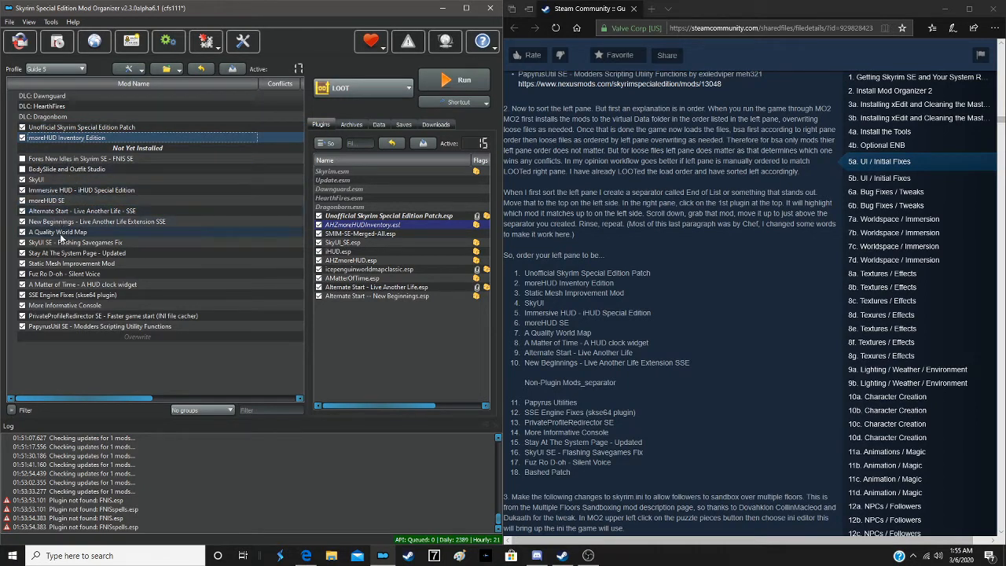
pyautogui.moveTo(62, 262); pyautogui.dragTo(81, 148)
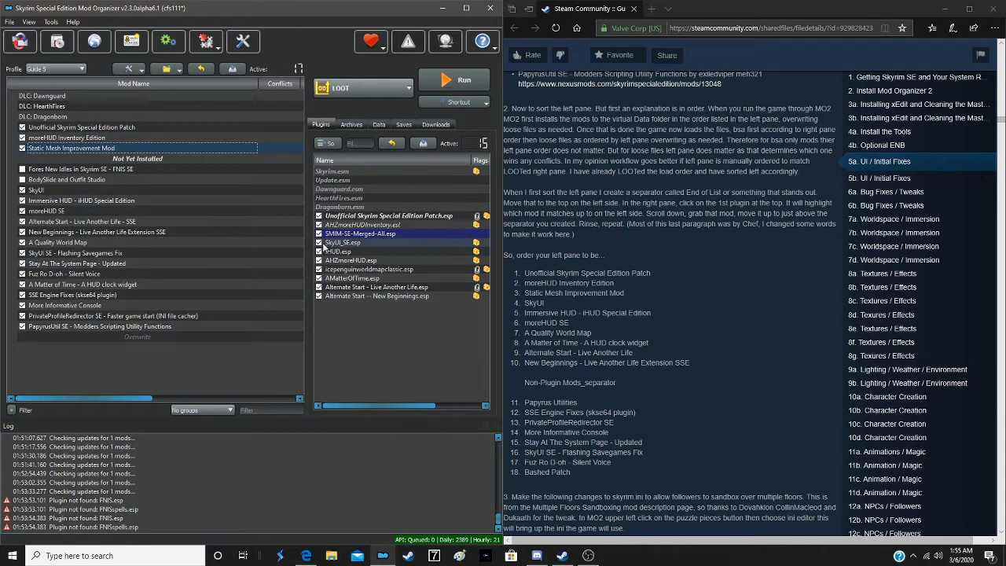
# - Place SkyUI, Immersive HUD, moreHUD SE and A Quality World Map, in that order, directly above the Not Yet Installed separator
pyautogui.moveTo(74, 253)
pyautogui.mouseDown()
pyautogui.moveTo(73, 157)
pyautogui.moveTo(75, 259)
pyautogui.mouseUp()
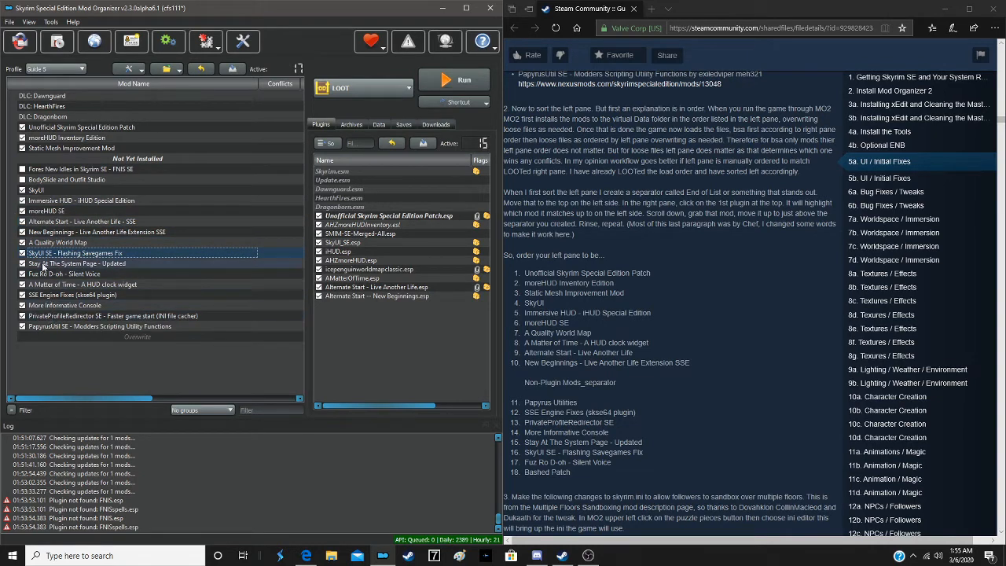
pyautogui.moveTo(47, 192); pyautogui.dragTo(68, 160)
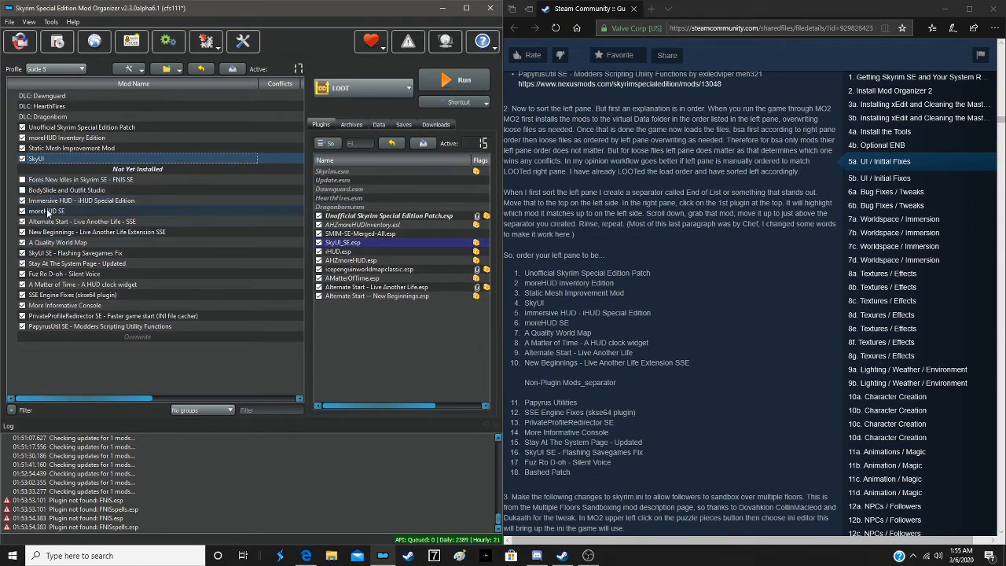
pyautogui.moveTo(54, 201); pyautogui.dragTo(64, 158)
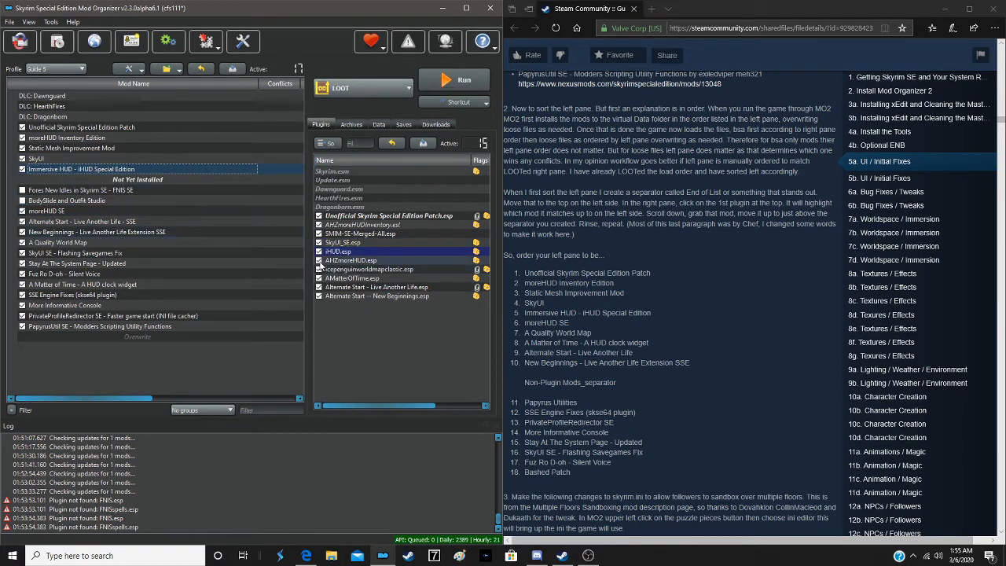
pyautogui.moveTo(52, 211); pyautogui.dragTo(71, 178)
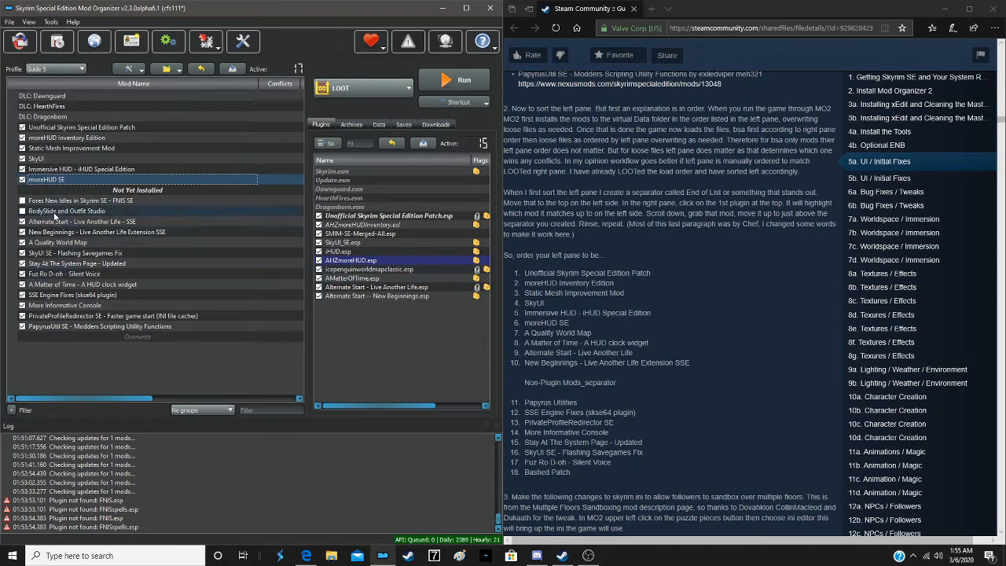
pyautogui.moveTo(53, 244); pyautogui.dragTo(71, 189)
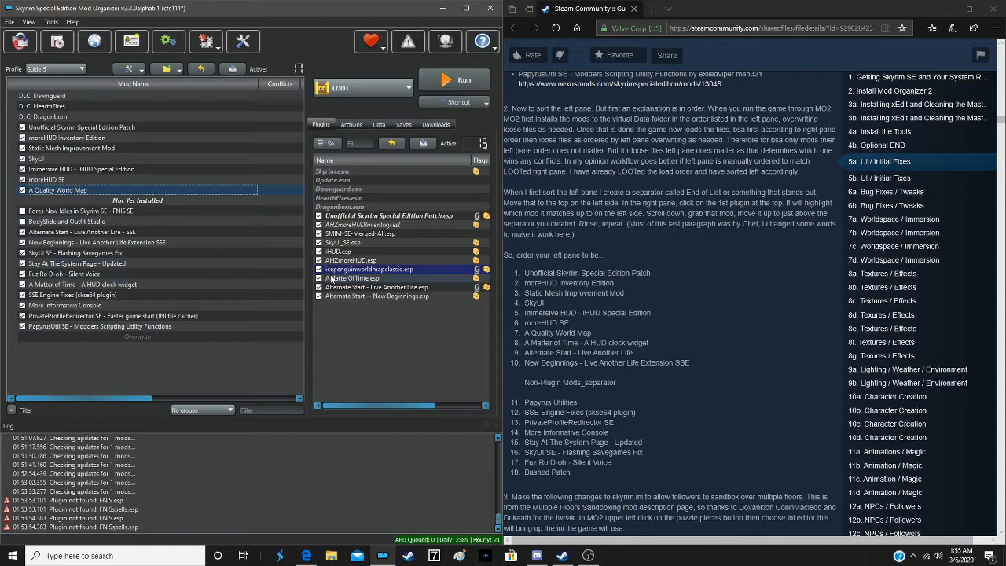
# - Move A Matter of Time, Alternate Start - Live Another Life and New Beginnings, in that order, below A Quality World Map
pyautogui.click(53, 285)
pyautogui.moveTo(50, 285); pyautogui.dragTo(120, 224)
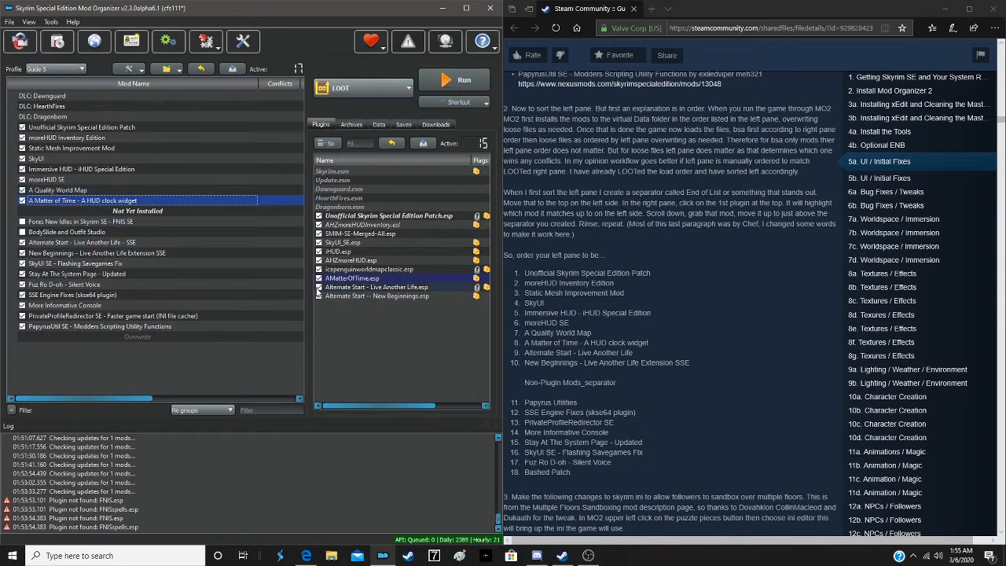
pyautogui.click(71, 242)
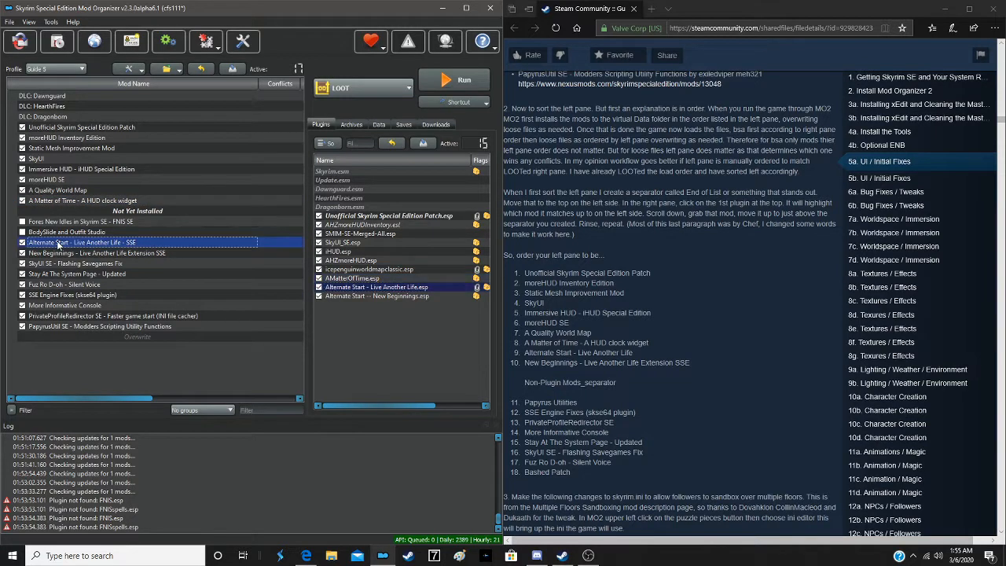
pyautogui.moveTo(58, 244); pyautogui.dragTo(80, 216)
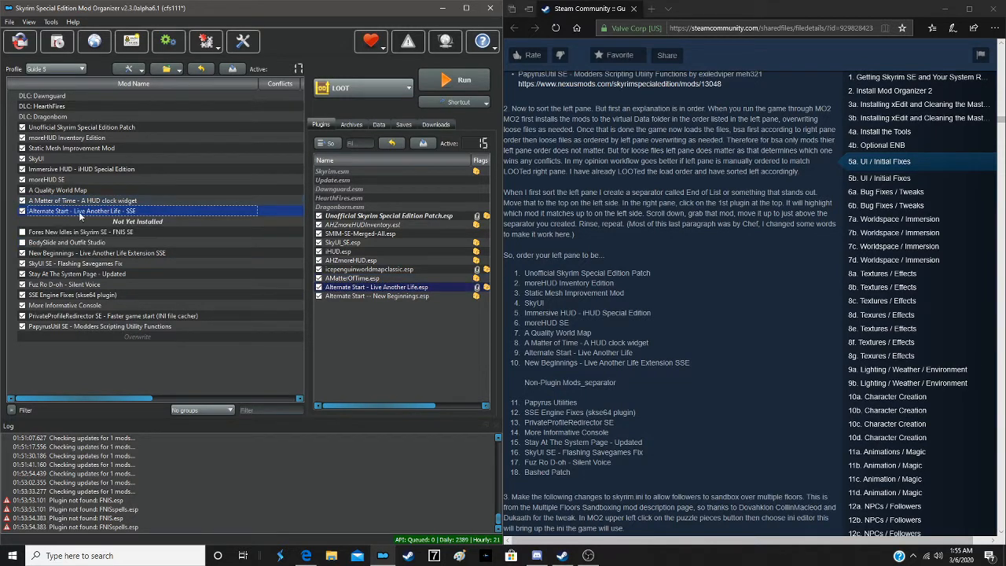
pyautogui.click(329, 296)
pyautogui.moveTo(61, 254); pyautogui.dragTo(68, 220)
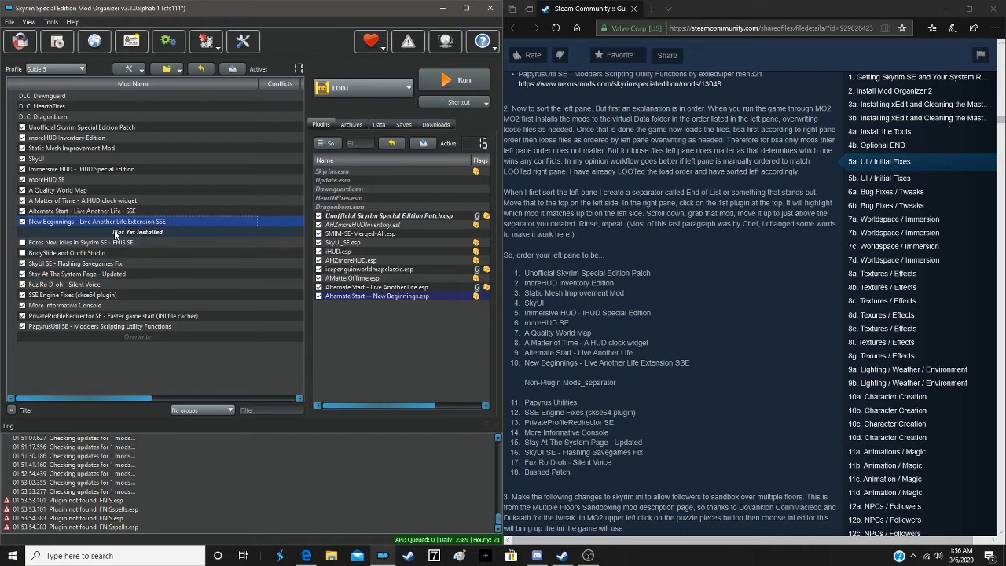
# - Create a separator named Non-Plugin directly above the Not Yet Installed separator
pyautogui.rightClick(145, 233)
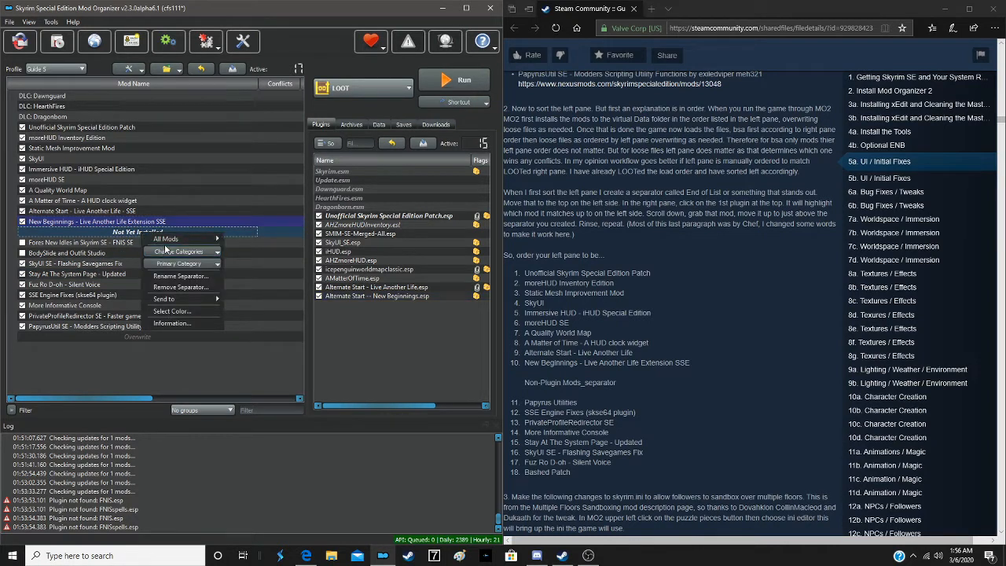
pyautogui.moveTo(167, 243)
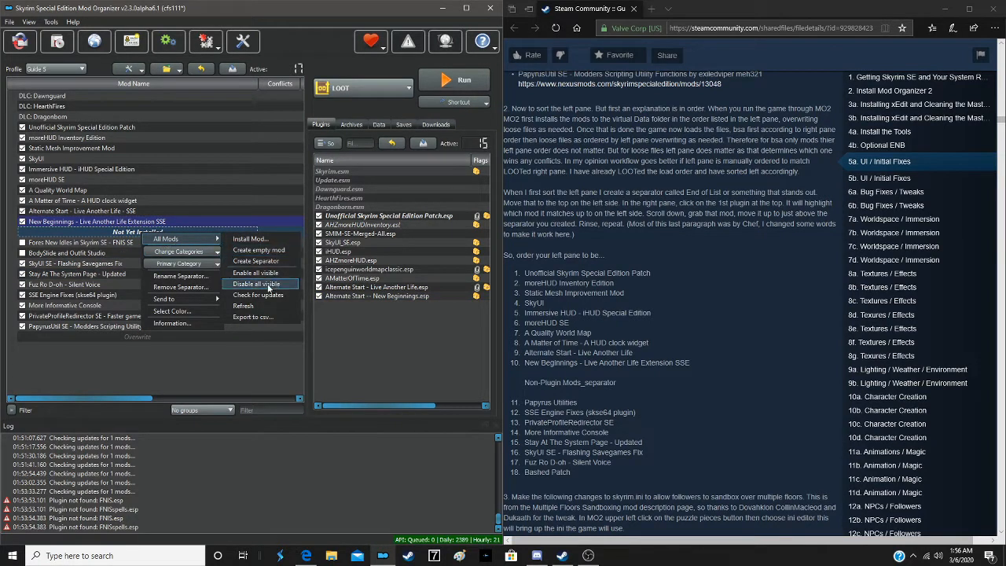
pyautogui.click(258, 263)
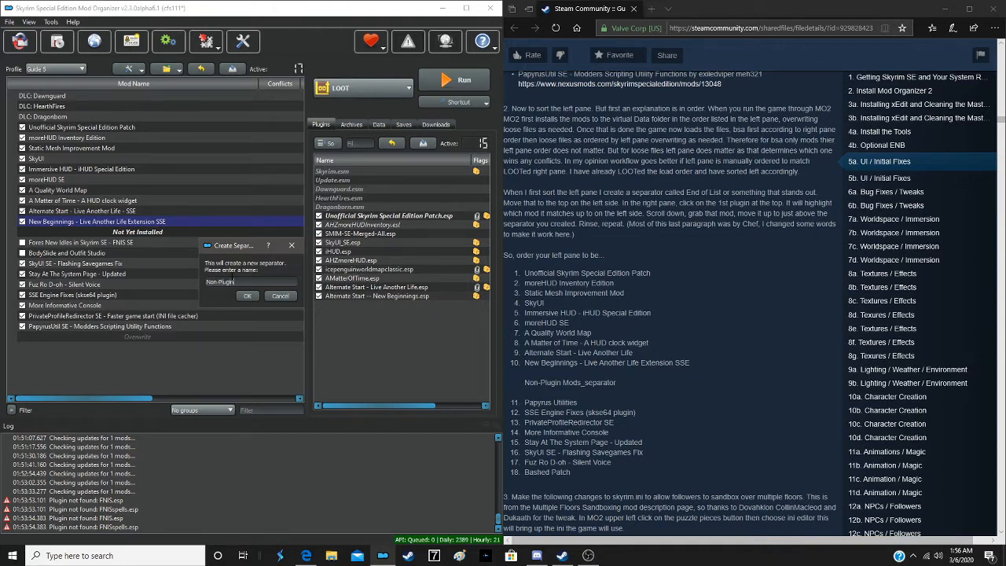
pyautogui.press('Return')
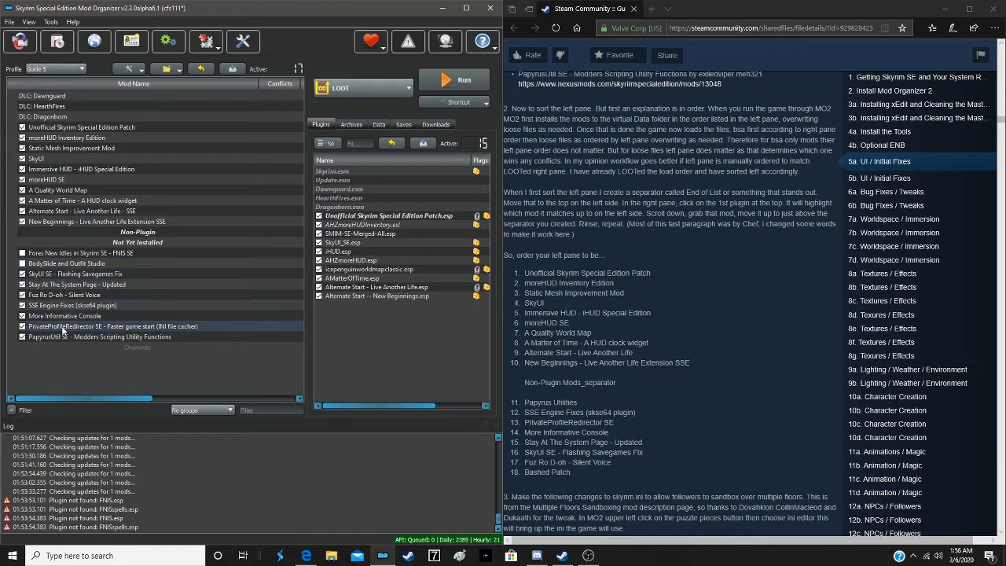
# - Move PapyrusUtil SE, SSE Engine Fixes, PrivateProfileRedirector SE and More Informative Console, in that order, below the Non-Plugin separator
pyautogui.moveTo(62, 338); pyautogui.dragTo(94, 244)
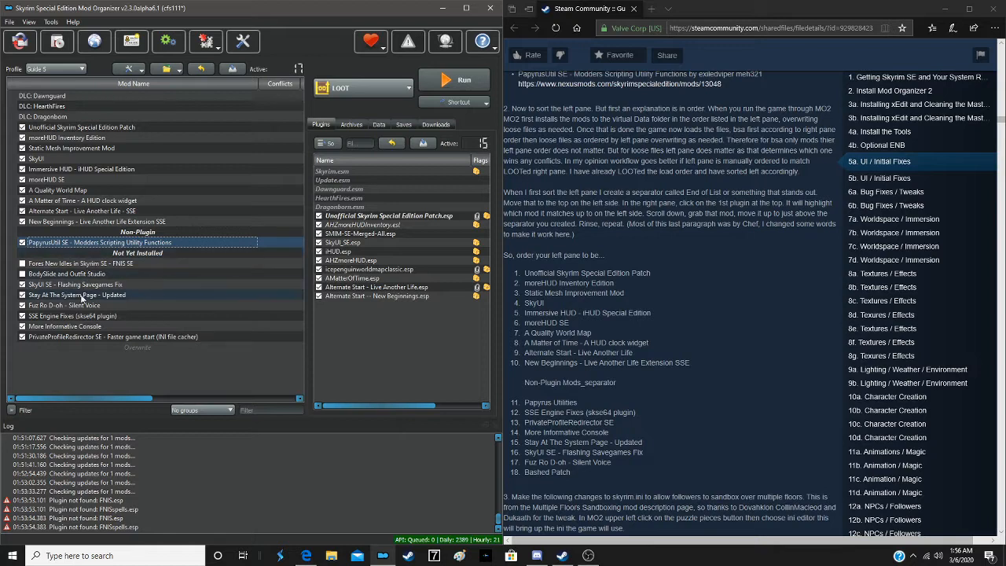
pyautogui.moveTo(79, 319); pyautogui.dragTo(108, 252)
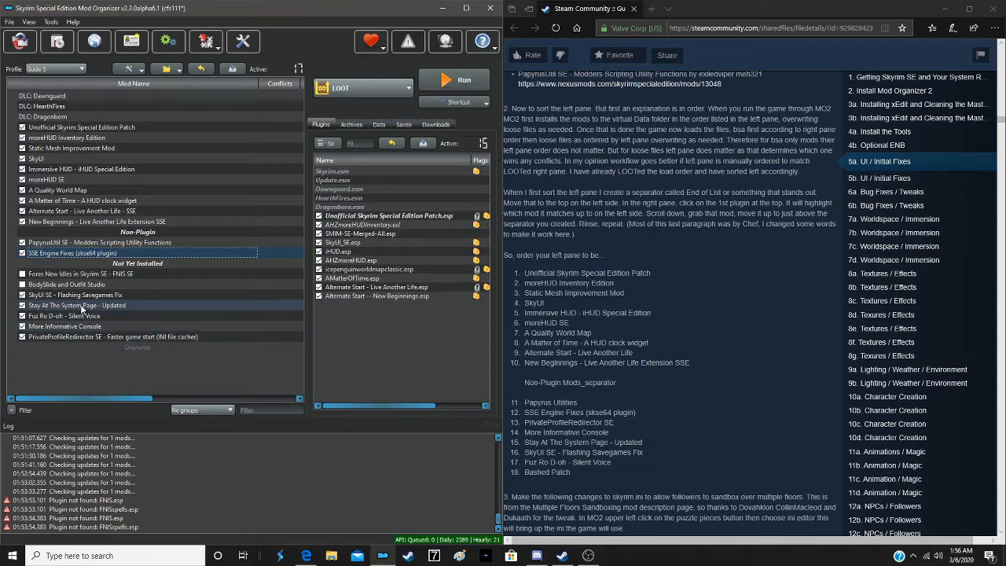
pyautogui.moveTo(84, 338); pyautogui.dragTo(108, 259)
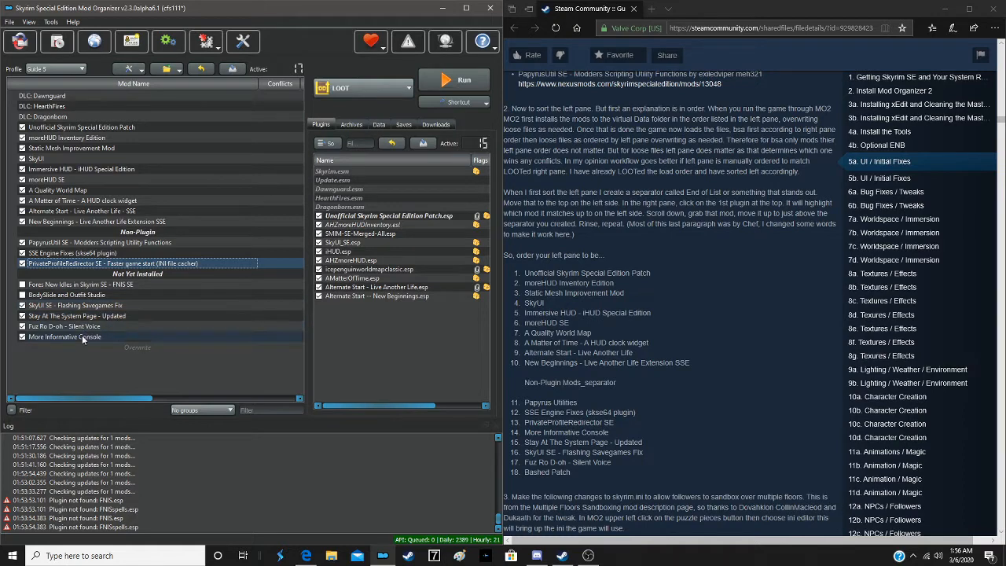
pyautogui.moveTo(82, 335); pyautogui.dragTo(118, 270)
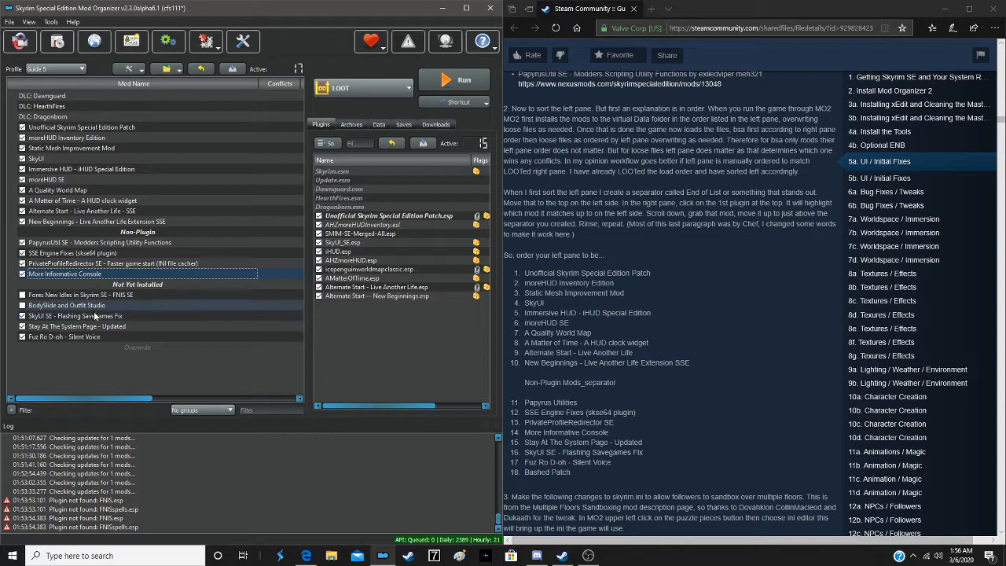
# - Place Stay At The System Page, SkyUI SE - Flashing Savegames Fix and Fuz Ro D-oh, in that order, below More Informative Console
pyautogui.moveTo(93, 327); pyautogui.dragTo(116, 280)
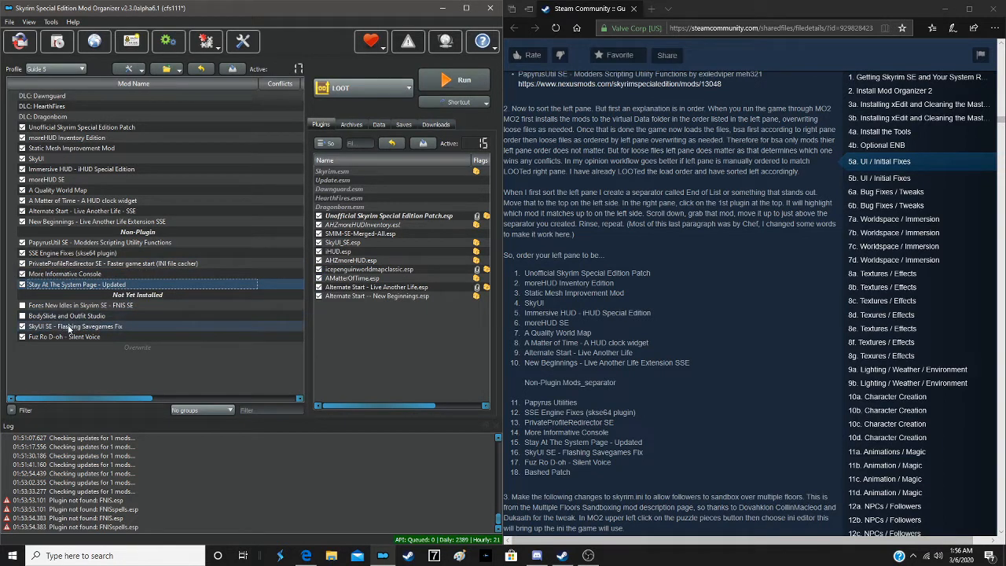
pyautogui.moveTo(71, 327); pyautogui.dragTo(92, 292)
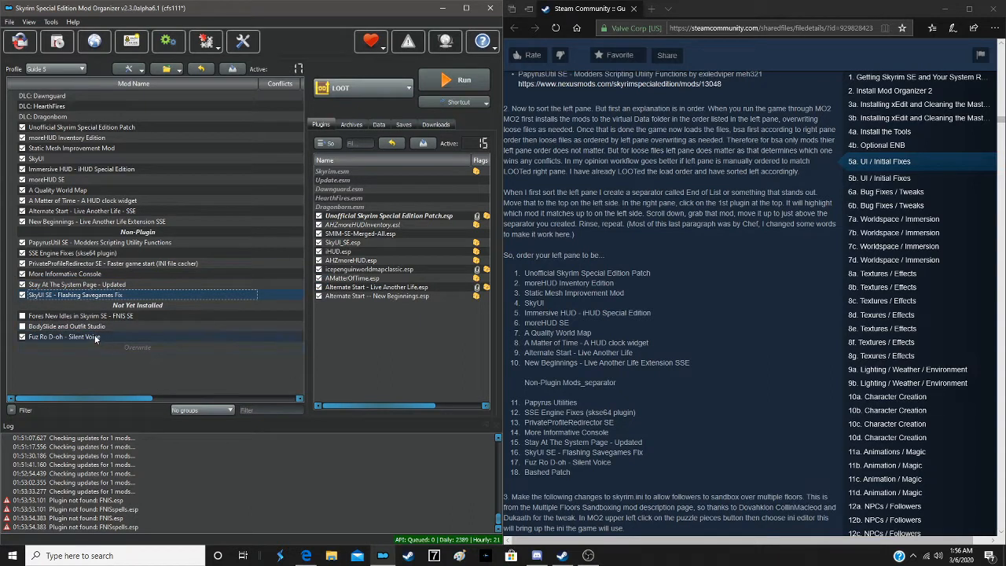
pyautogui.moveTo(95, 338); pyautogui.dragTo(126, 312)
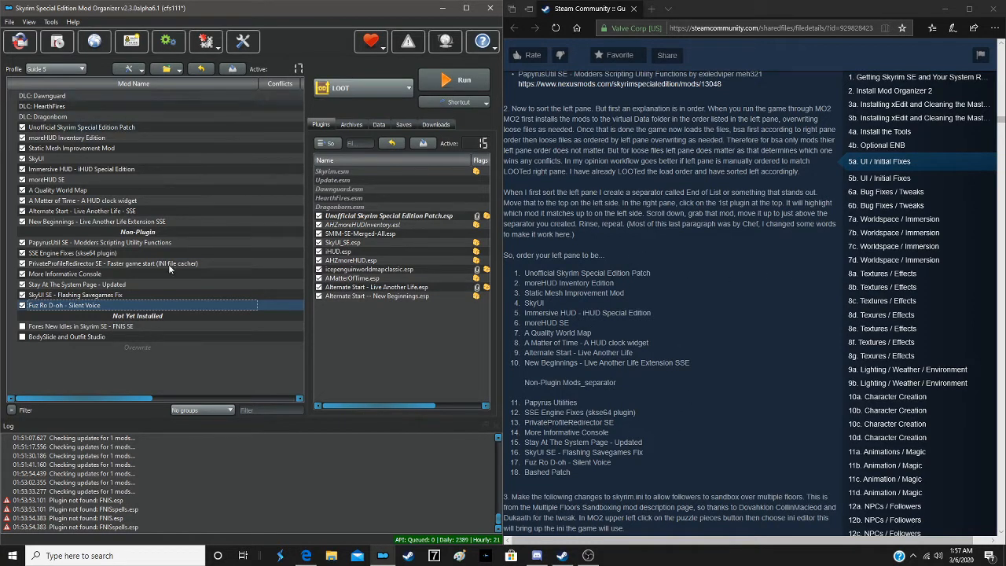
# - Open skyrim.ini in the INI Editor and copy the guide's fSandboxCylinderTop=576 and fSandboxCylinderBottom=-576 lines
pyautogui.scroll(-4, 697, 307)
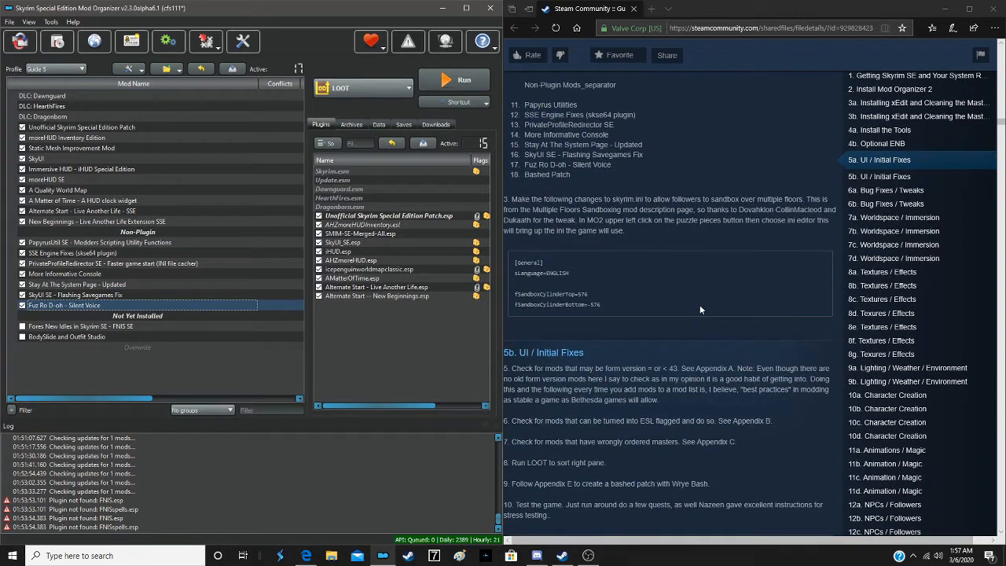
pyautogui.scroll(-1, 699, 309)
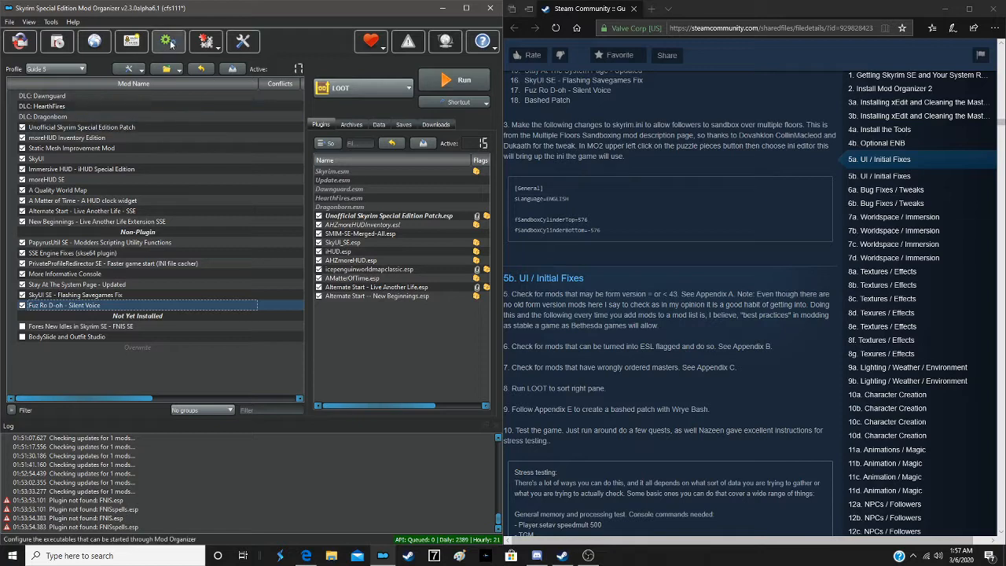
pyautogui.click(218, 41)
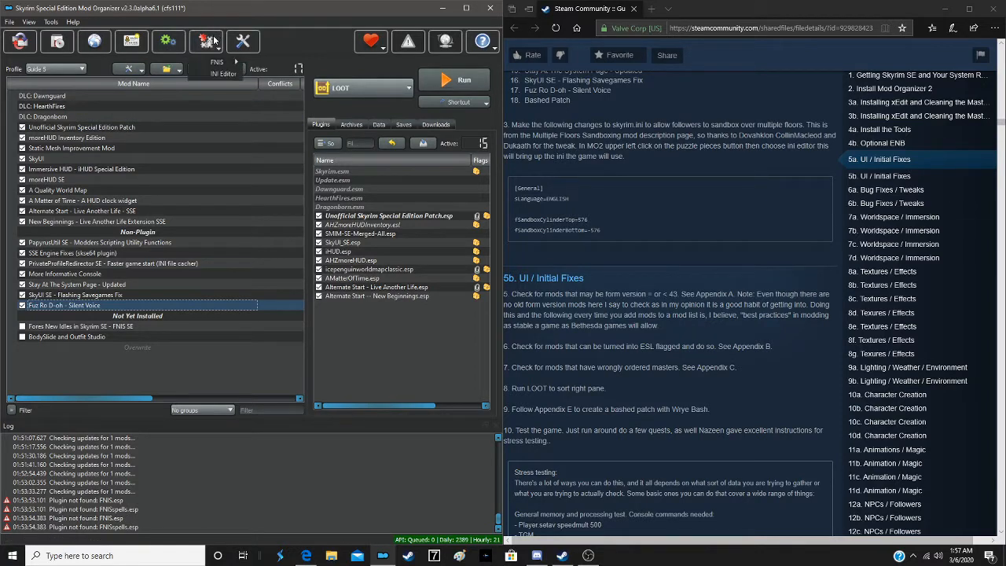
pyautogui.click(218, 71)
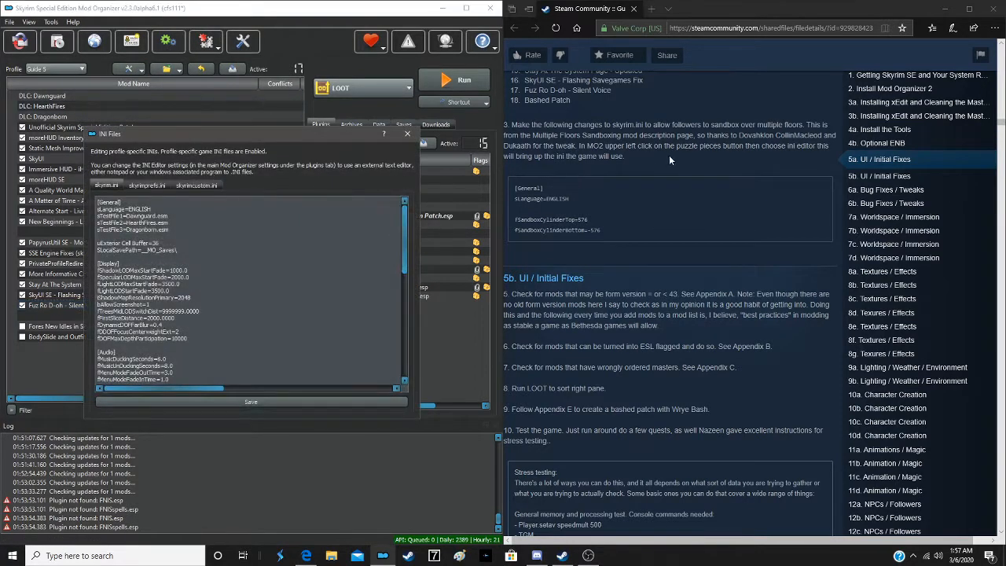
pyautogui.moveTo(511, 226); pyautogui.dragTo(612, 234)
pyautogui.rightClick(584, 231)
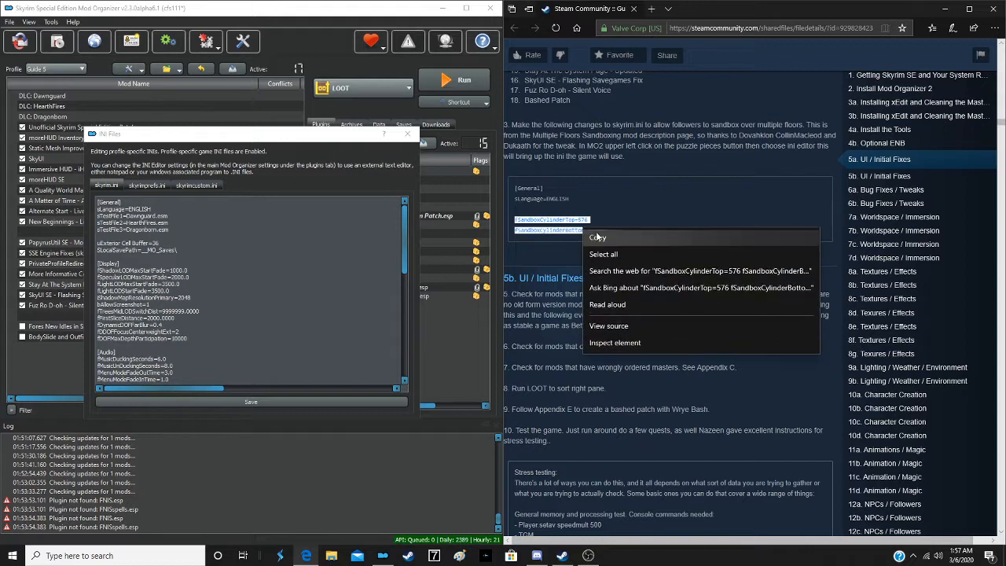
pyautogui.click(599, 237)
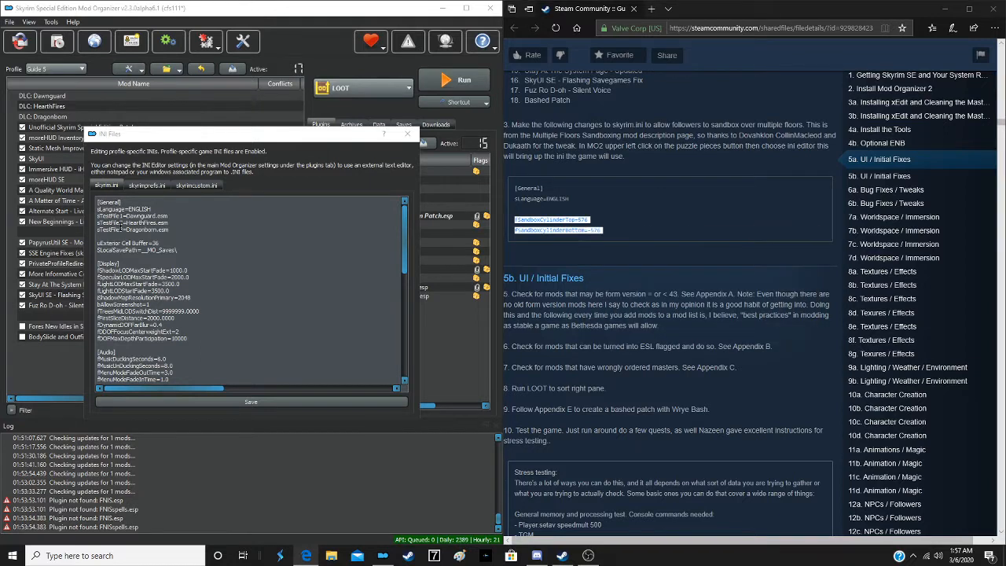
# - Paste the two copied sandbox lines at the end of skyrim.ini's [General] section, after a blank line, and save the file
pyautogui.click(179, 251)
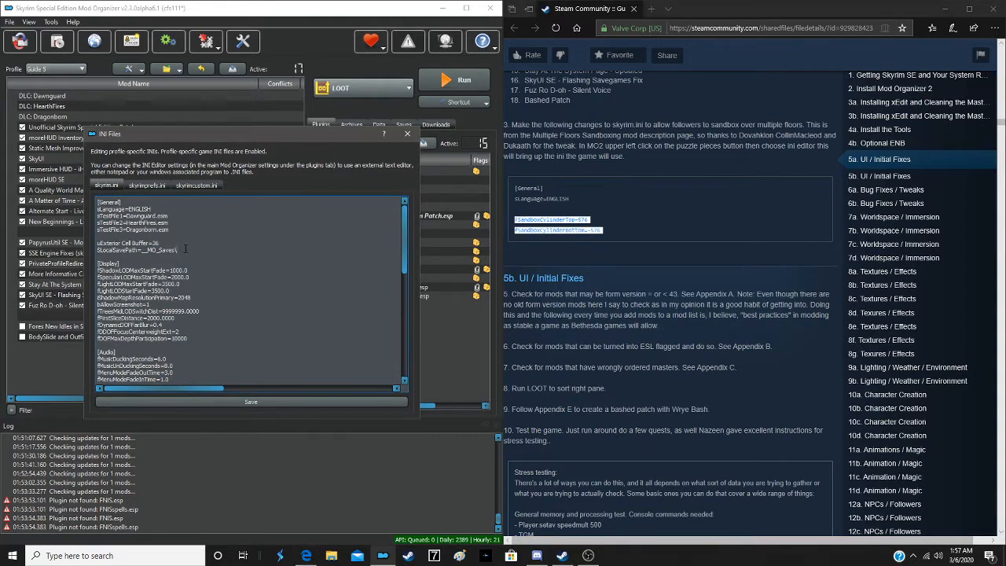
pyautogui.press('Return')
pyautogui.press('Return')
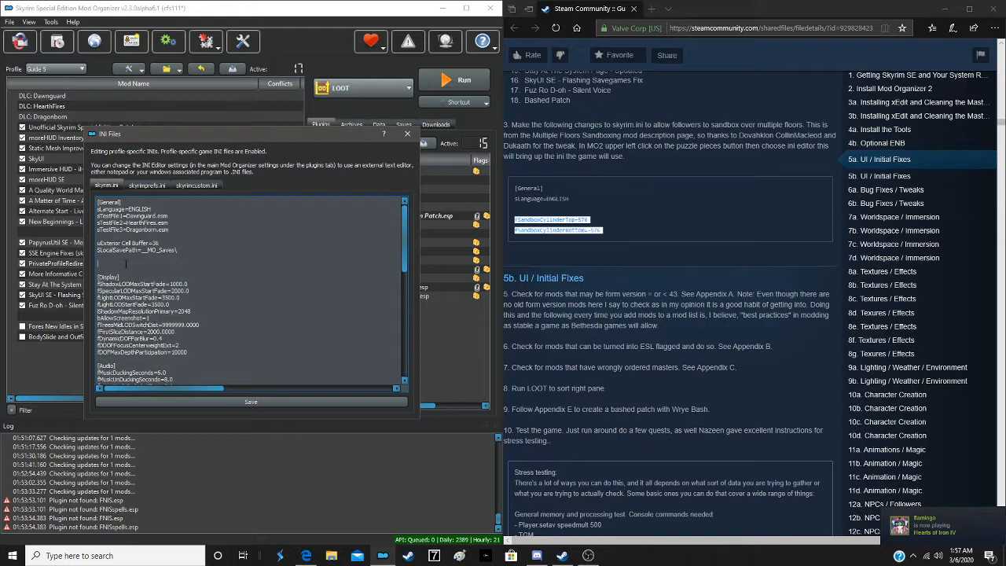
pyautogui.rightClick(111, 263)
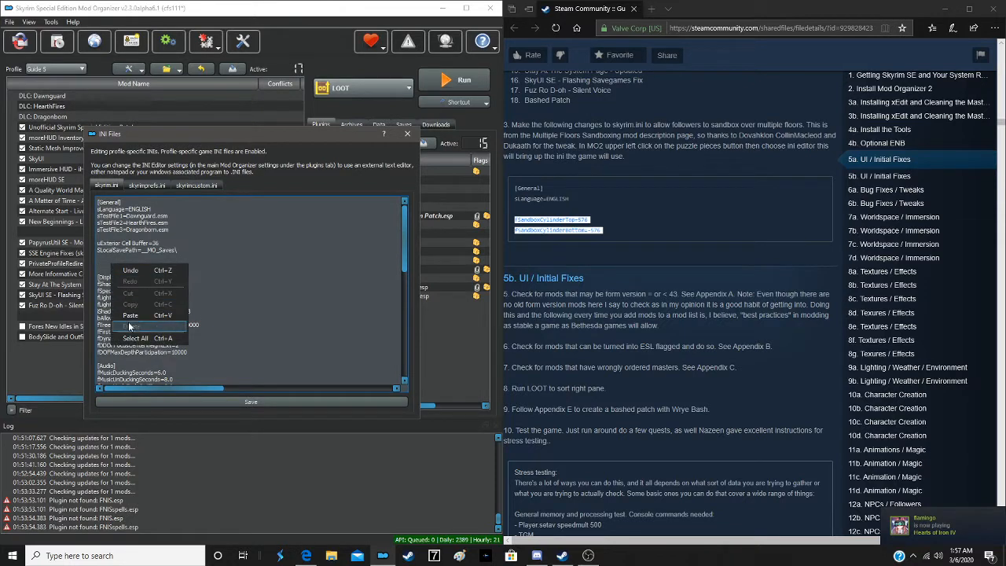
pyautogui.click(133, 316)
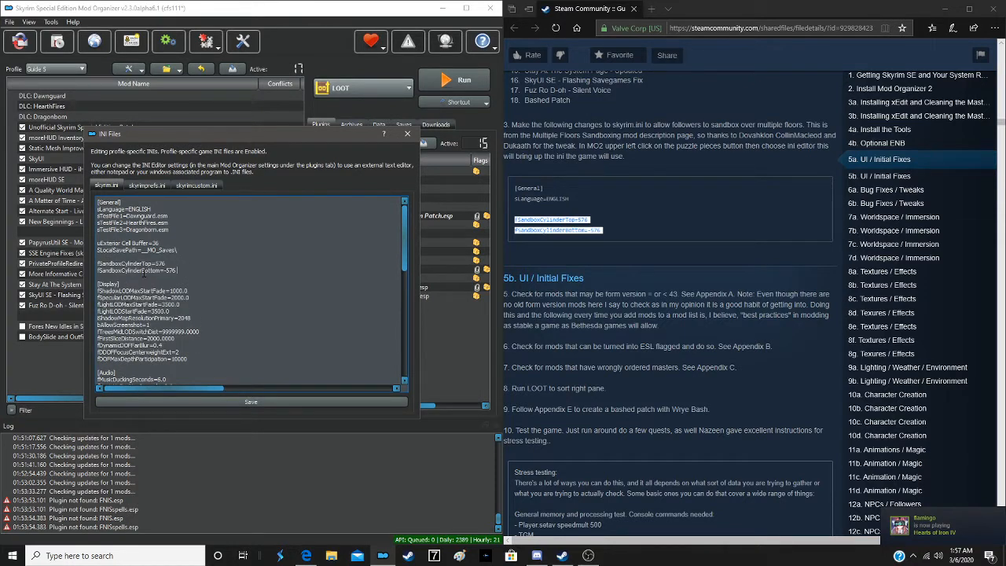
pyautogui.click(232, 402)
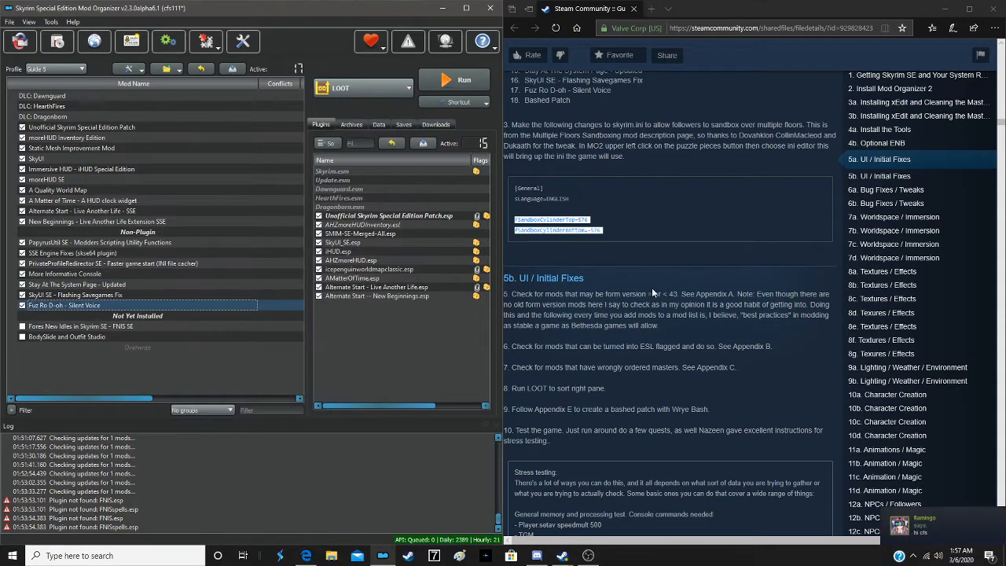
# - Look through the guide's section 5b and the list of launchable programs, and open the executables configuration for editing
pyautogui.scroll(-2, 635, 257)
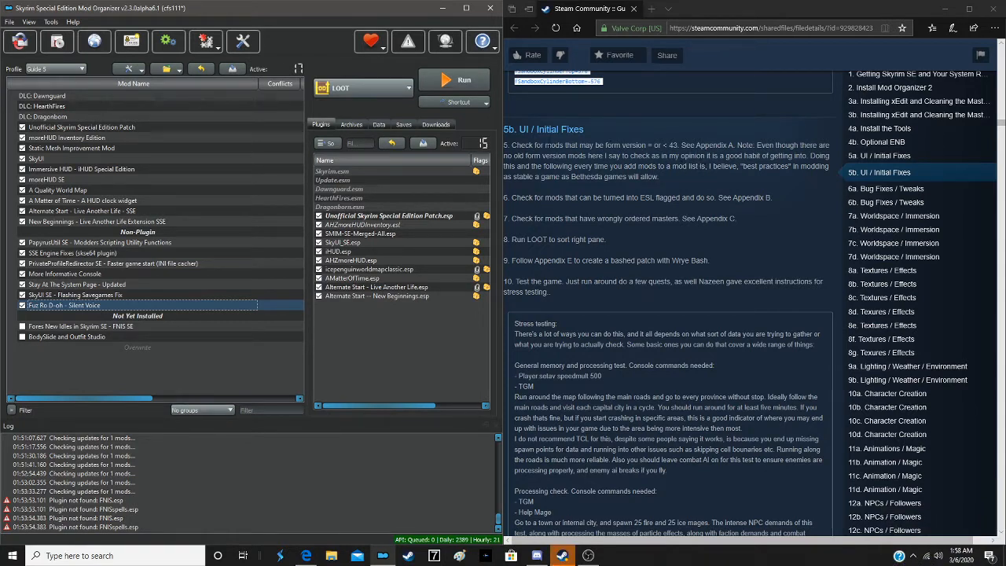
pyautogui.click(350, 89)
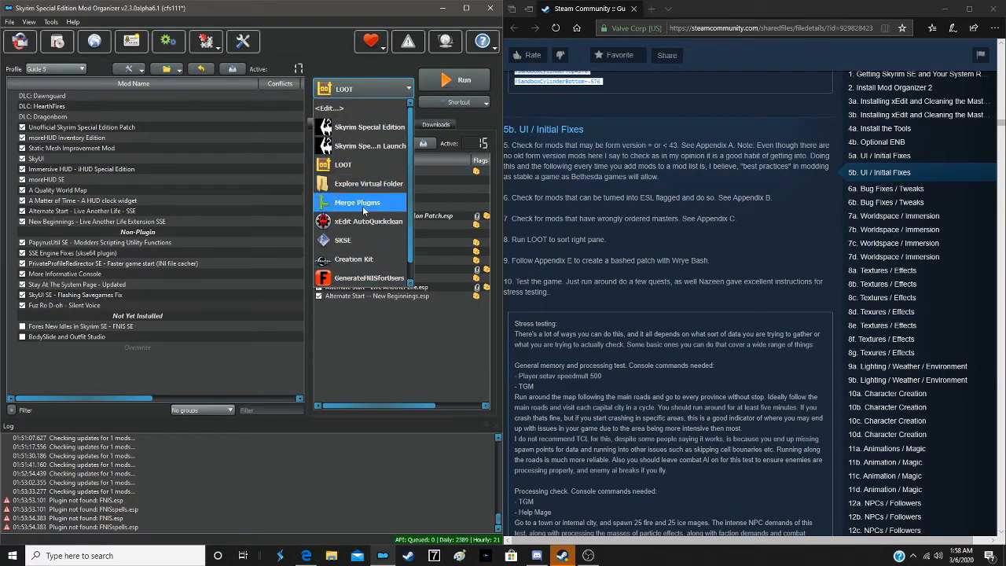
pyautogui.scroll(-1, 363, 236)
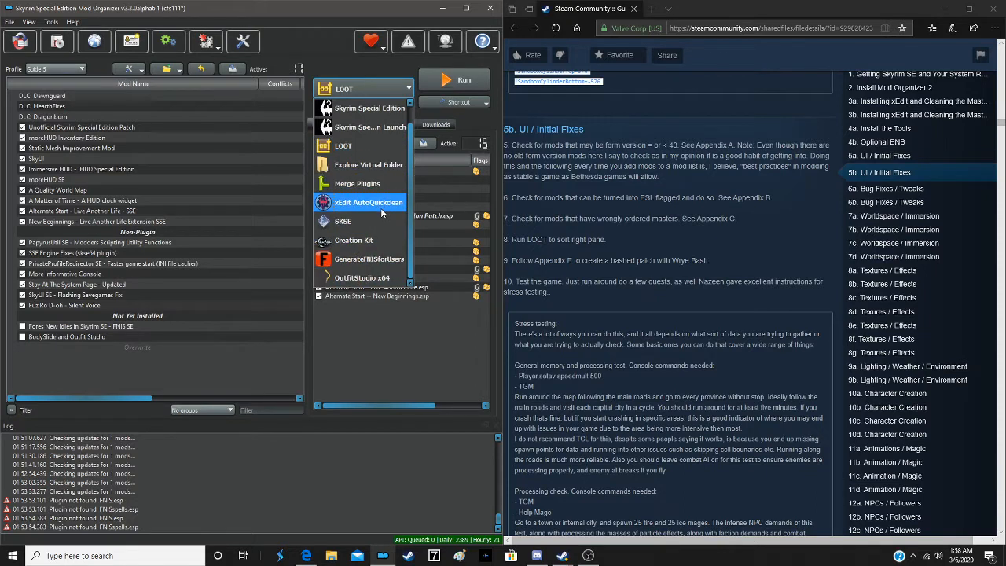
pyautogui.scroll(1, 380, 207)
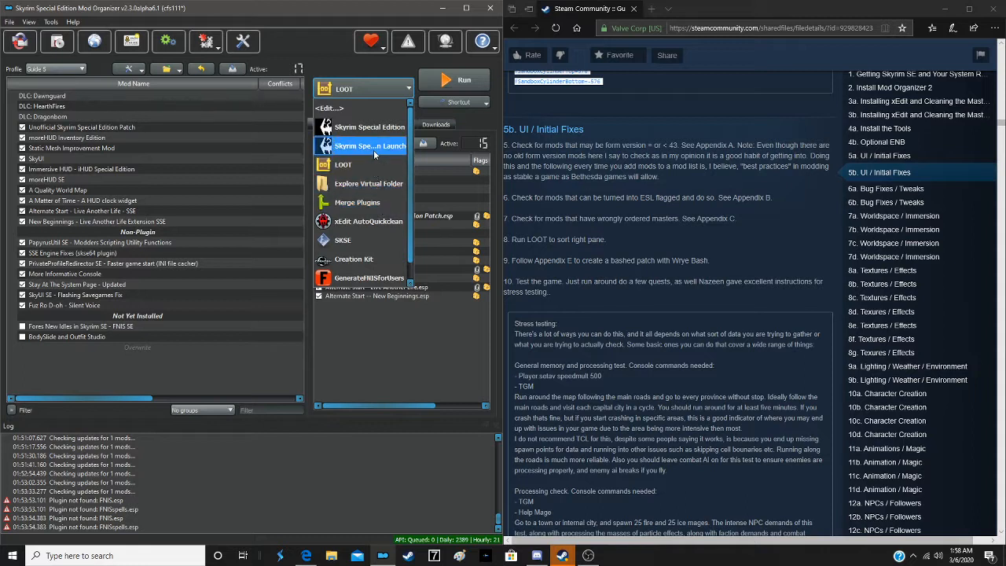
pyautogui.scroll(-1, 380, 214)
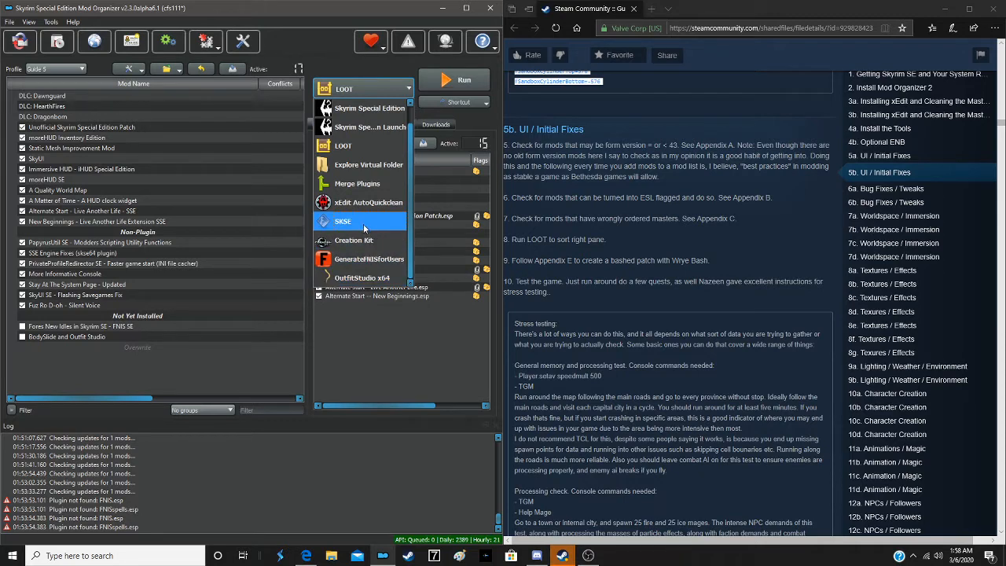
pyautogui.scroll(1, 368, 187)
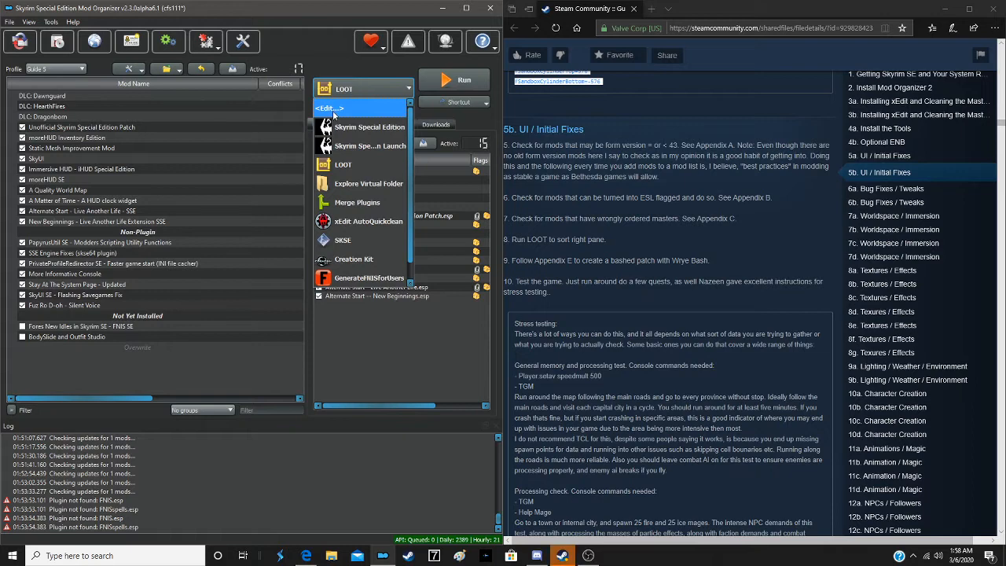
pyautogui.click(335, 108)
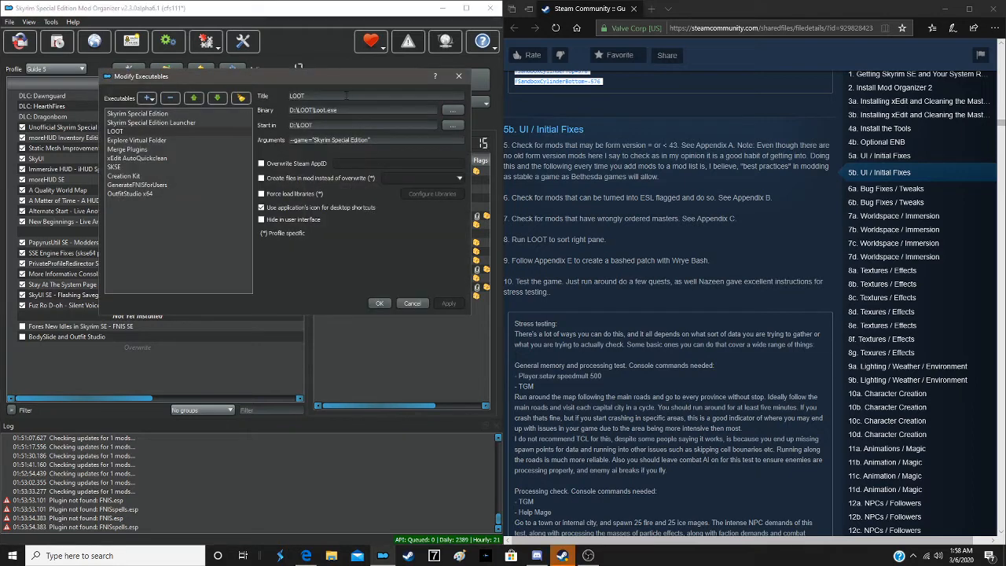
# - Add Wrye Bash as an executable from D:\Multigame Tools\Wrye Bash\Mopy\Wrye Bash.exe, apply the change and close the configuration
pyautogui.click(147, 93)
pyautogui.click(166, 112)
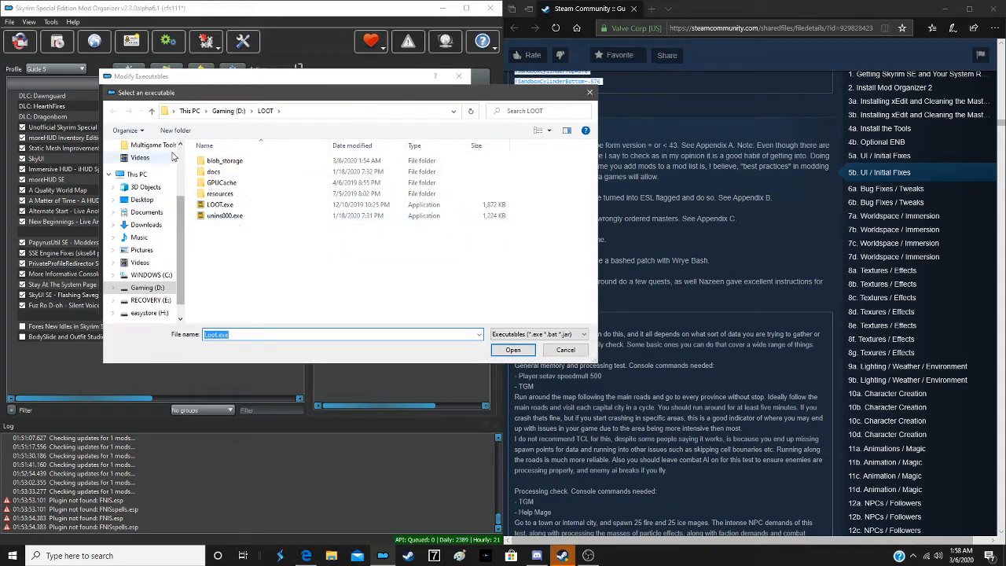
pyautogui.click(152, 111)
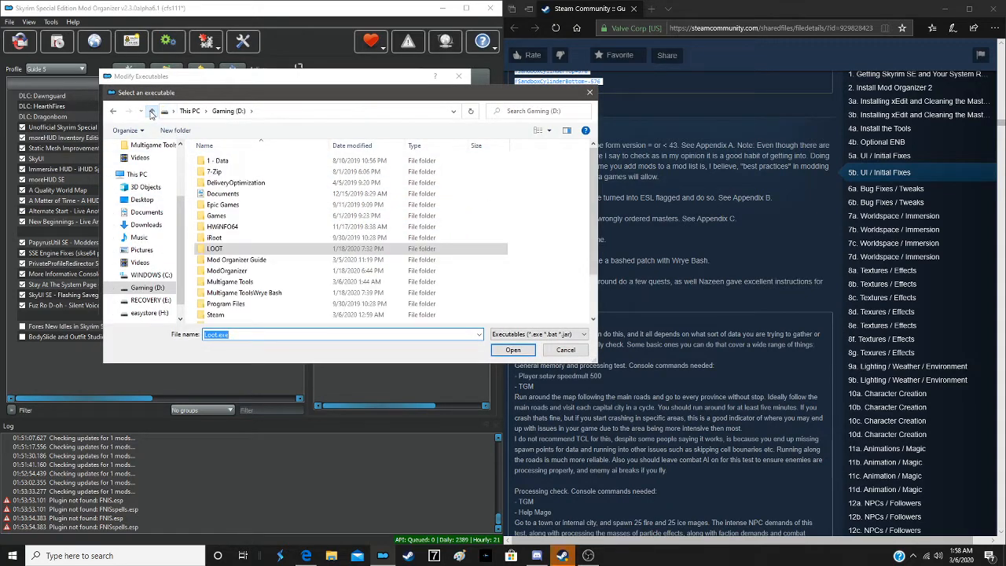
pyautogui.click(231, 250)
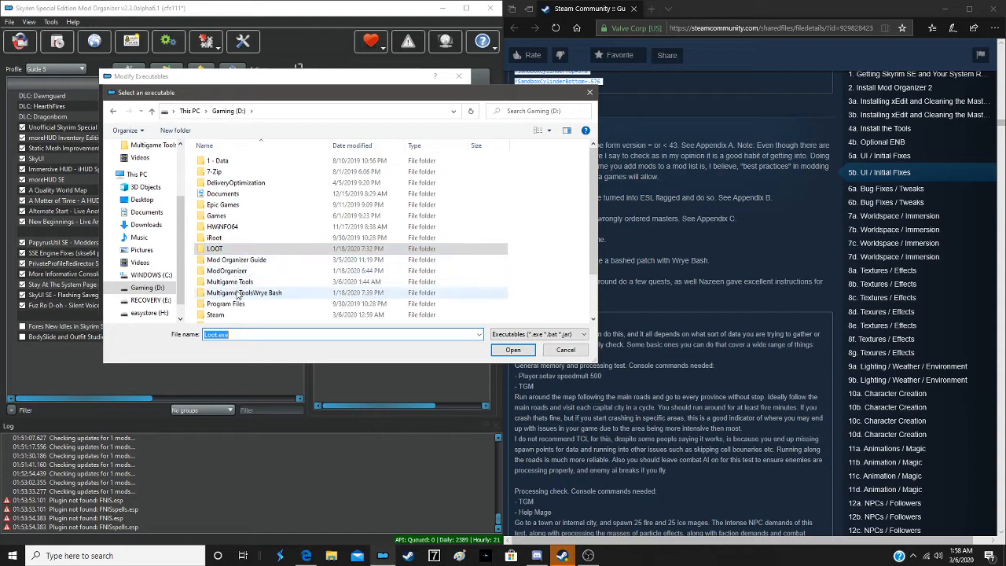
pyautogui.doubleClick(237, 292)
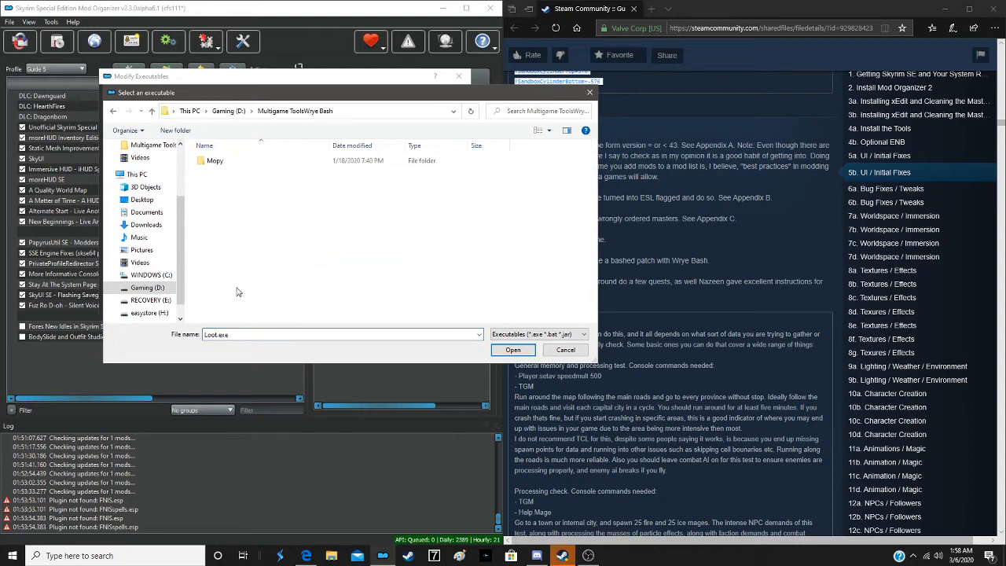
pyautogui.doubleClick(210, 161)
pyautogui.doubleClick(219, 229)
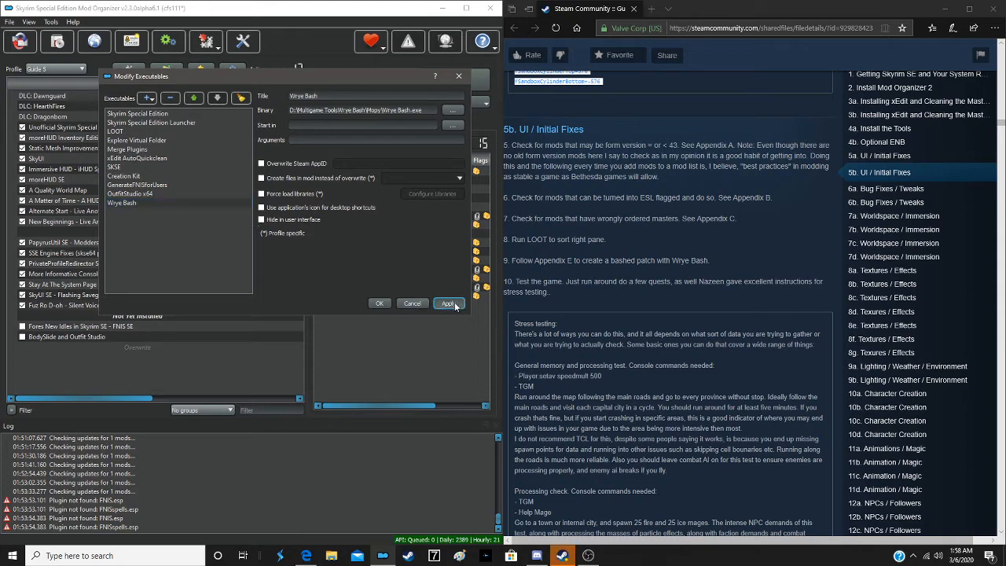
pyautogui.click(376, 304)
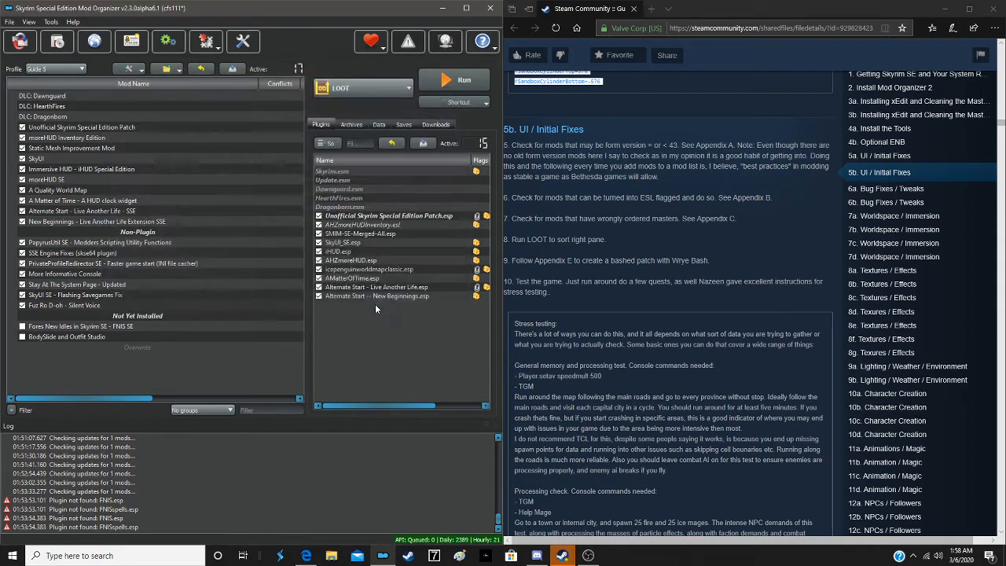
# - Run Wrye Bash through Mod Organizer and close it once its list of mods has loaded
pyautogui.click(339, 88)
pyautogui.scroll(-2, 338, 280)
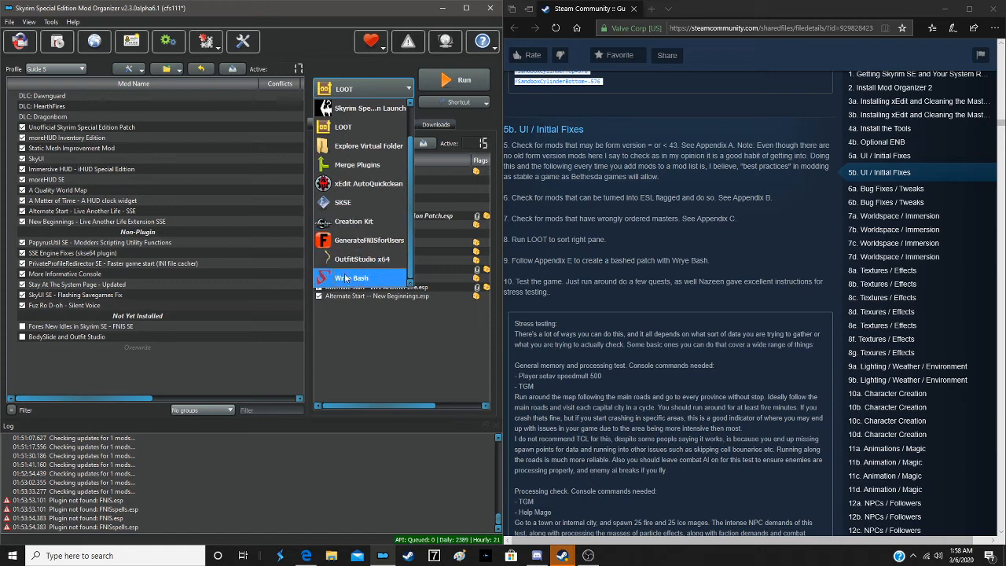
pyautogui.click(344, 278)
pyautogui.click(444, 83)
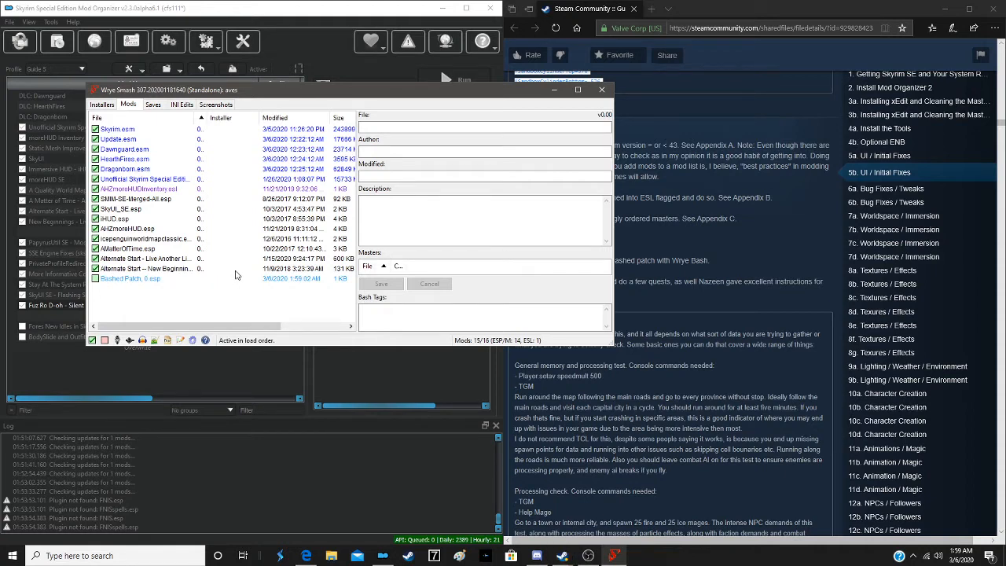
pyautogui.click(604, 91)
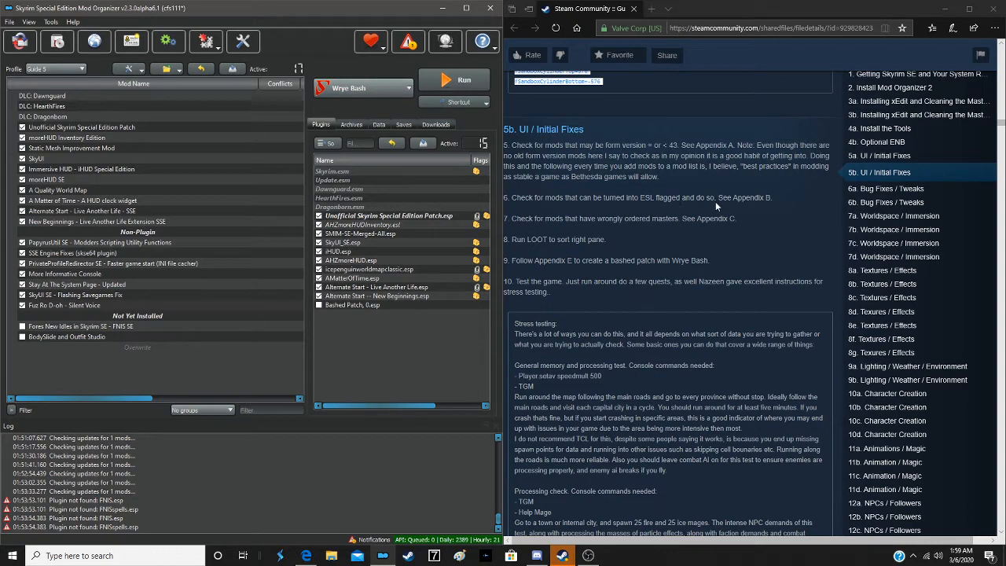
# - Add xEdit as a new executable in Mod Organizer from the file D:\Multigame Tools\xEdit\xEdit.exe
pyautogui.click(346, 89)
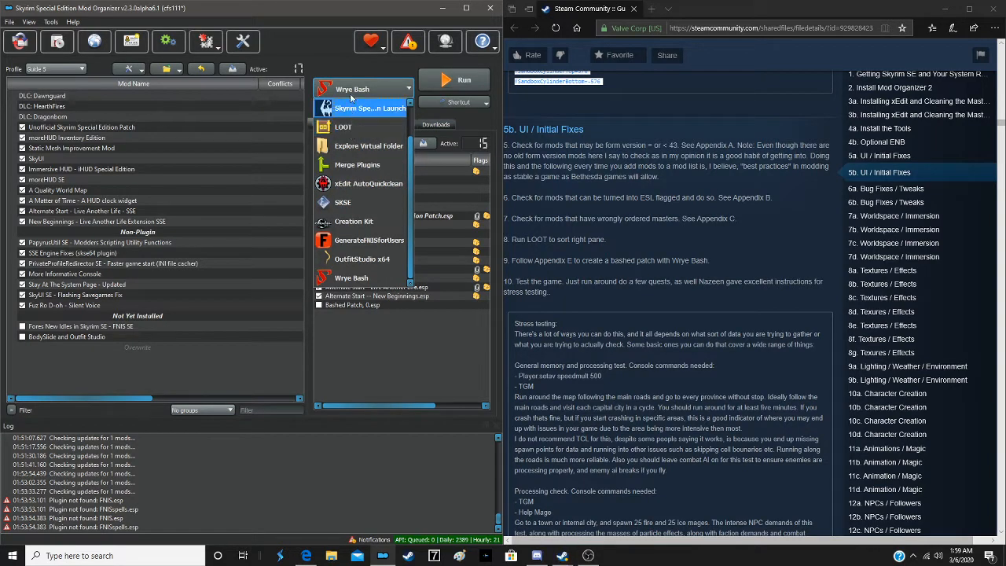
pyautogui.scroll(1, 353, 118)
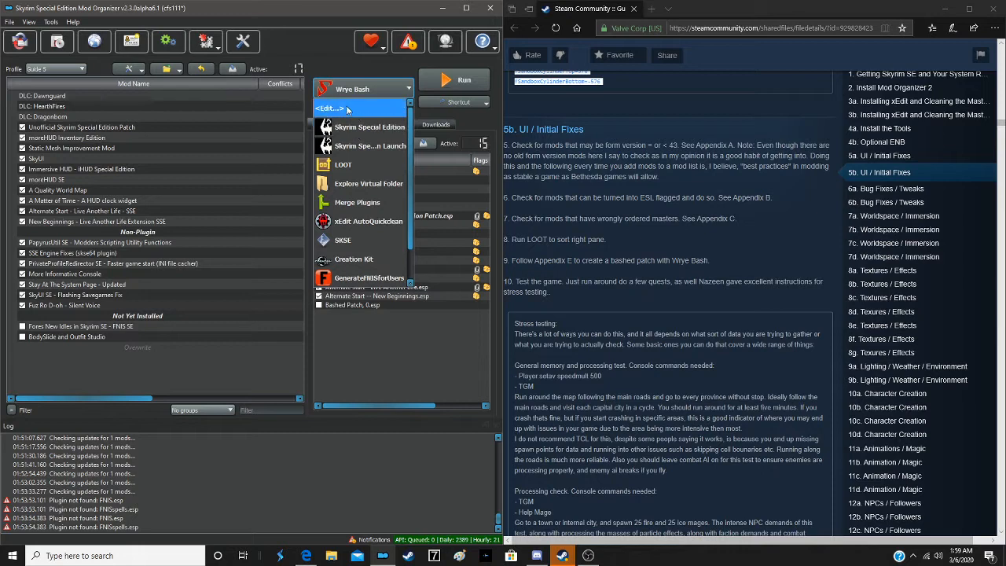
pyautogui.click(331, 108)
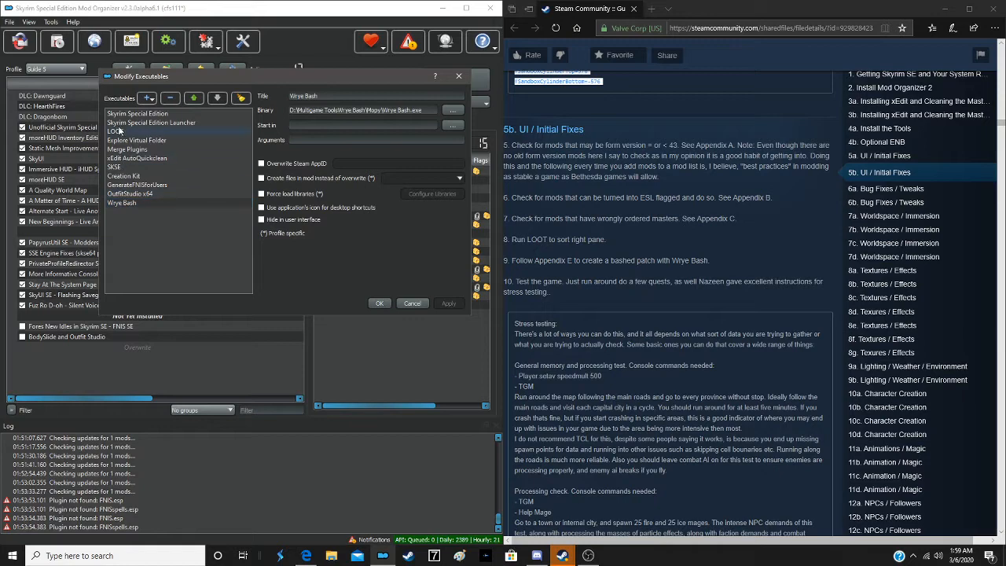
pyautogui.click(149, 99)
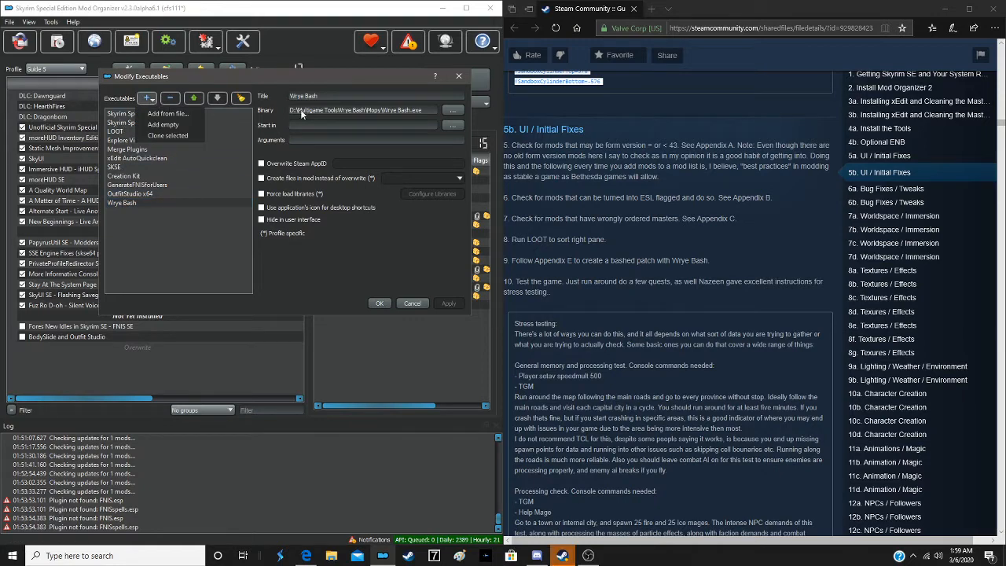
pyautogui.click(168, 113)
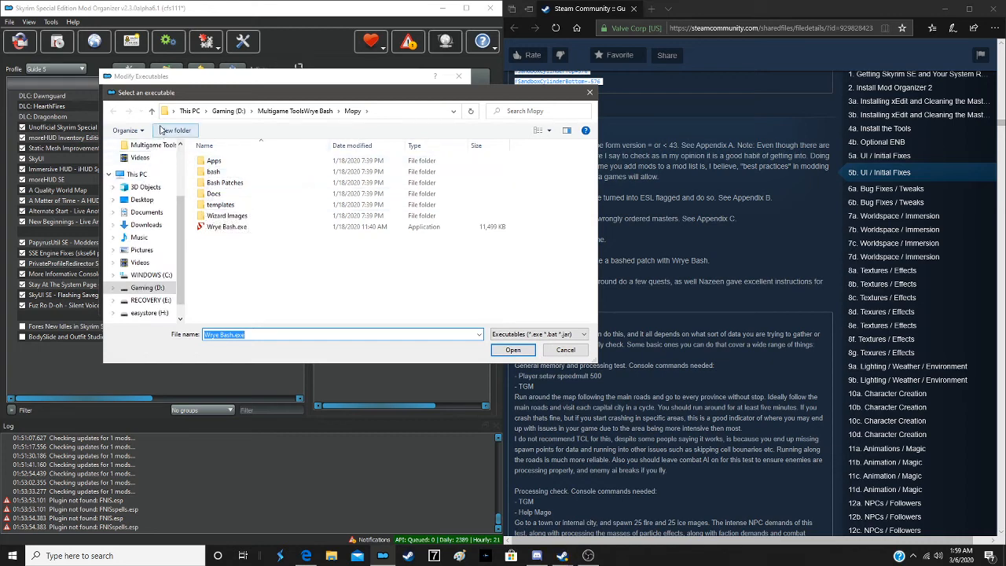
pyautogui.click(149, 288)
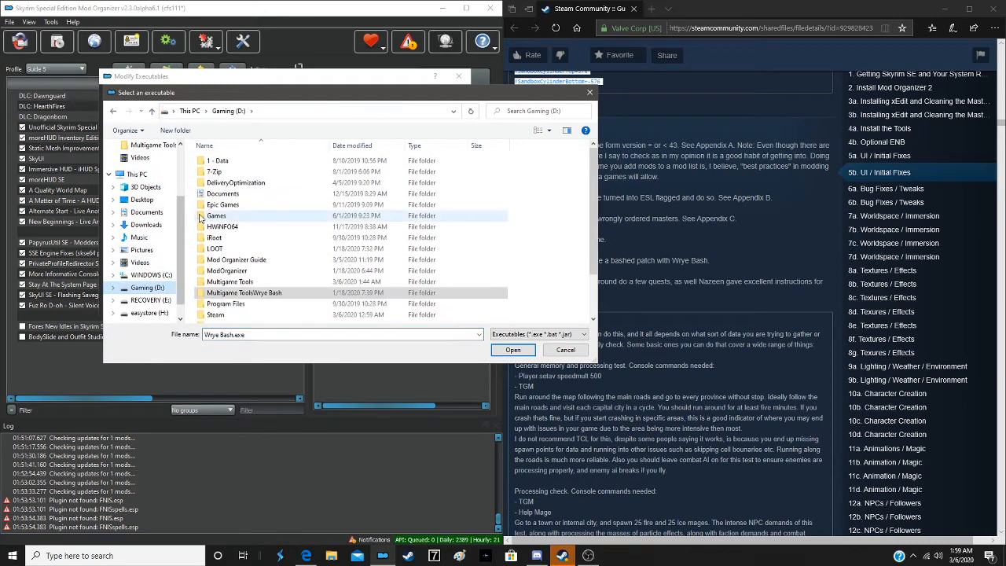
pyautogui.doubleClick(224, 281)
pyautogui.doubleClick(220, 281)
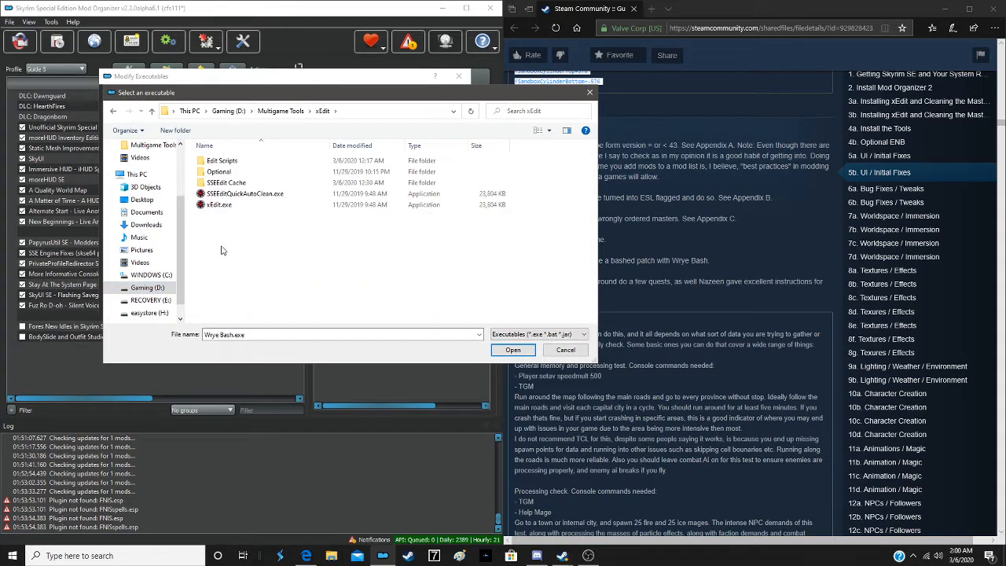
pyautogui.click(221, 205)
pyautogui.doubleClick(220, 205)
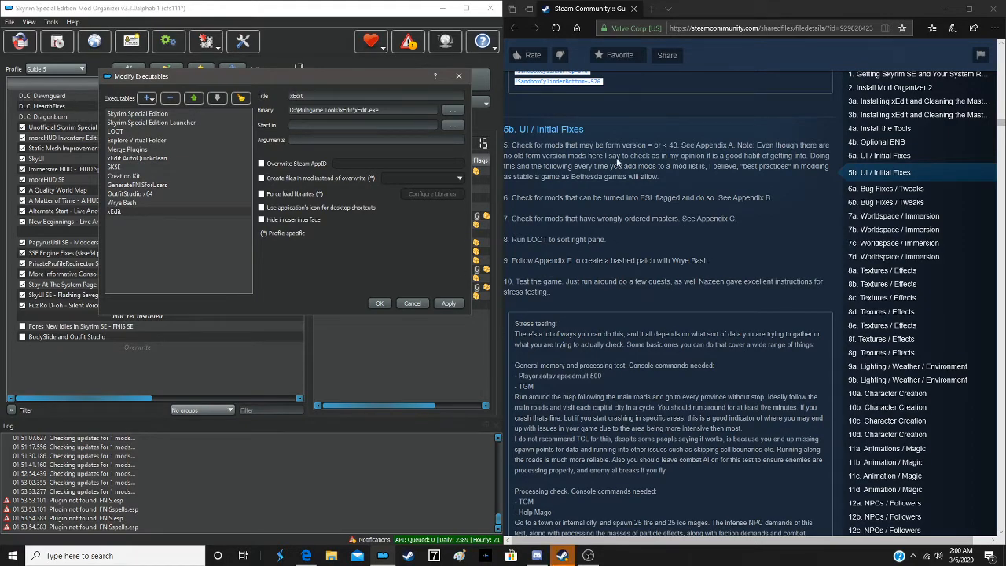
# - Find the xEdit setup instructions in the guide's section 3a and copy the argument -c:"D:\Multigame Tools\xEdit\SSEEdit Cache\"
pyautogui.scroll(5, 631, 269)
pyautogui.scroll(10, 634, 264)
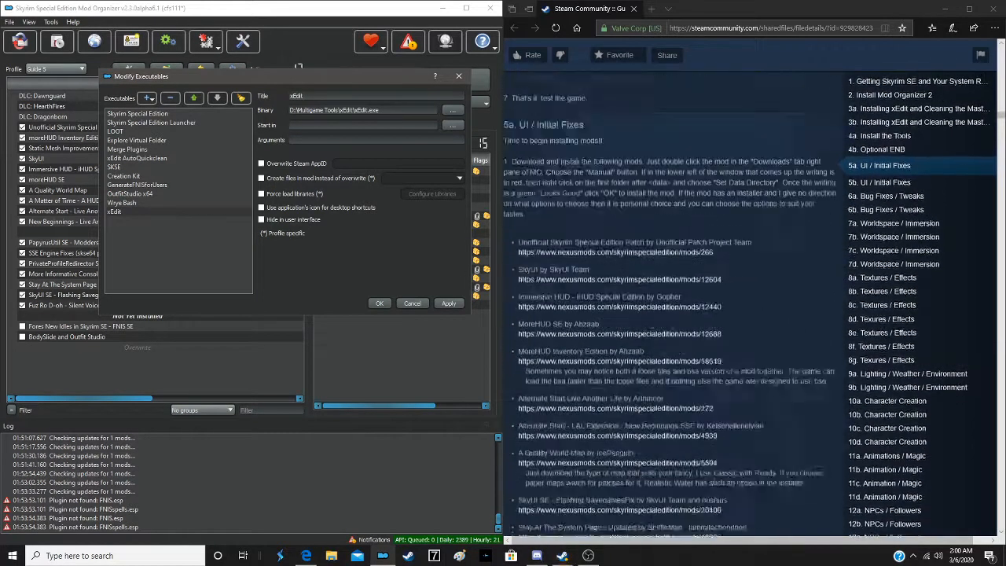
pyautogui.scroll(10, 636, 269)
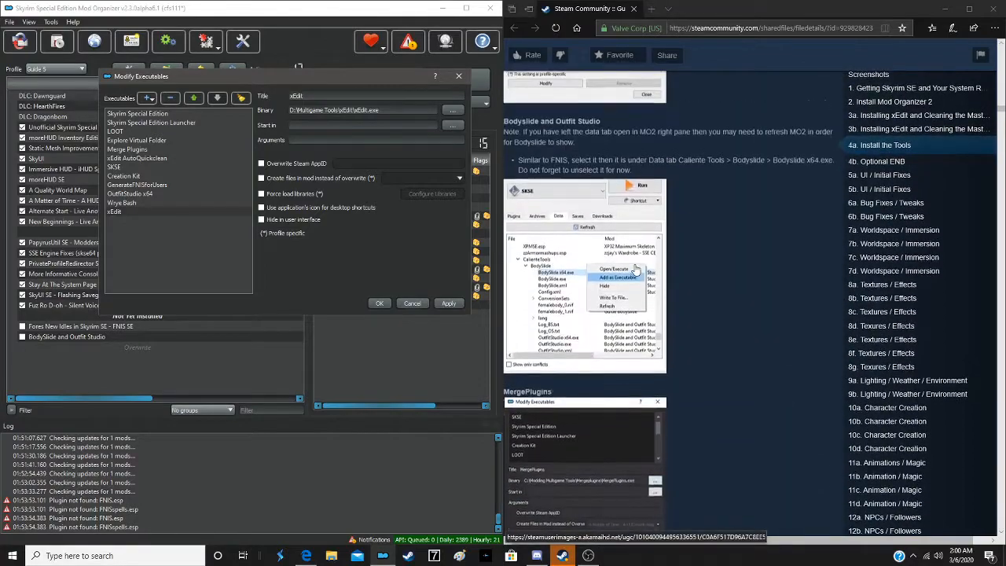
pyautogui.scroll(10, 636, 270)
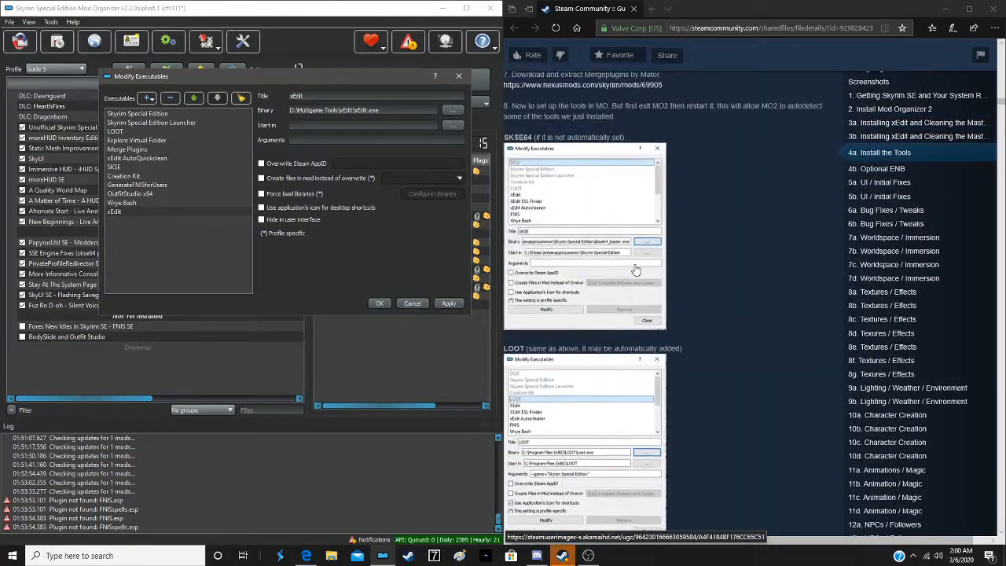
pyautogui.scroll(10, 636, 269)
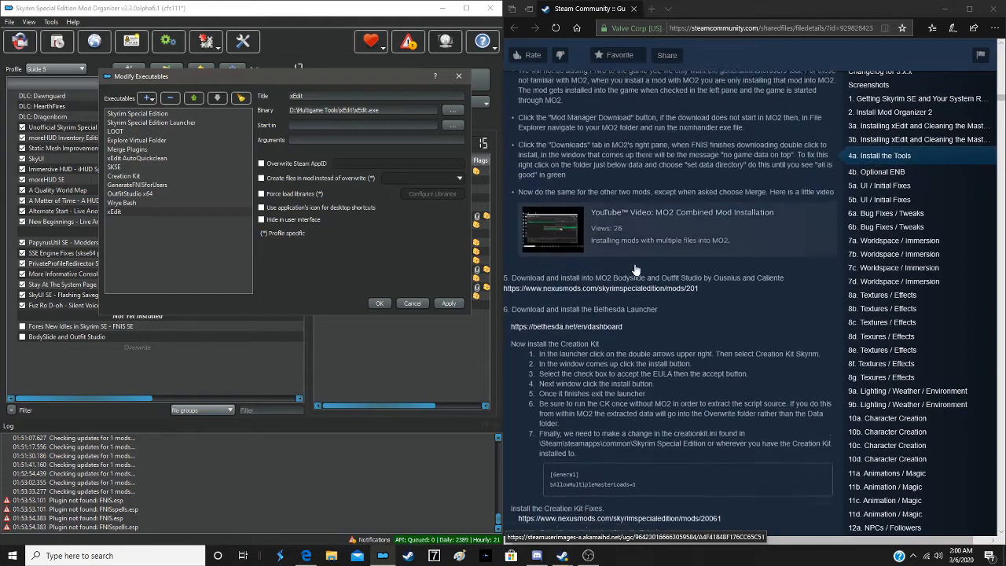
pyautogui.scroll(-5, 636, 268)
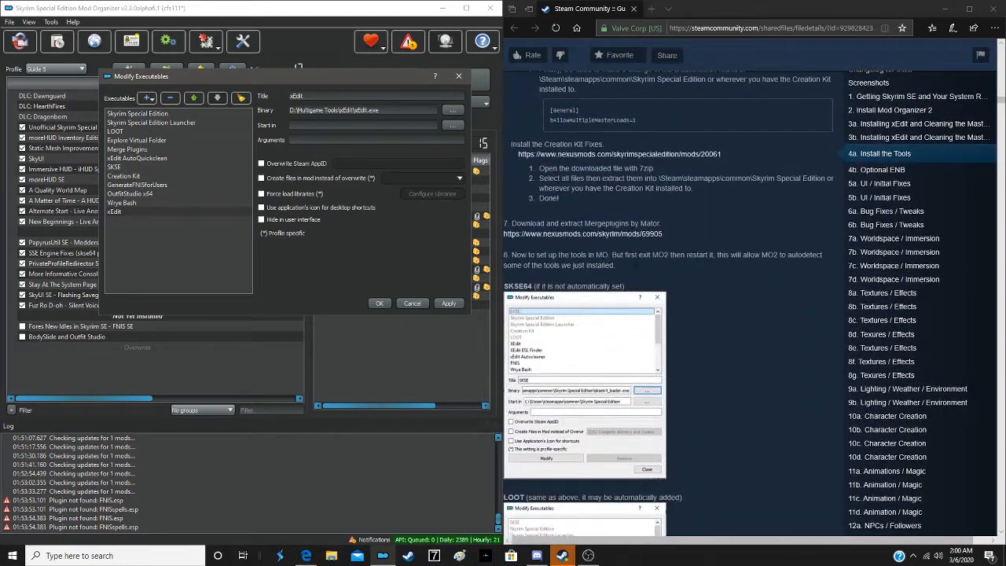
pyautogui.scroll(-4, 636, 268)
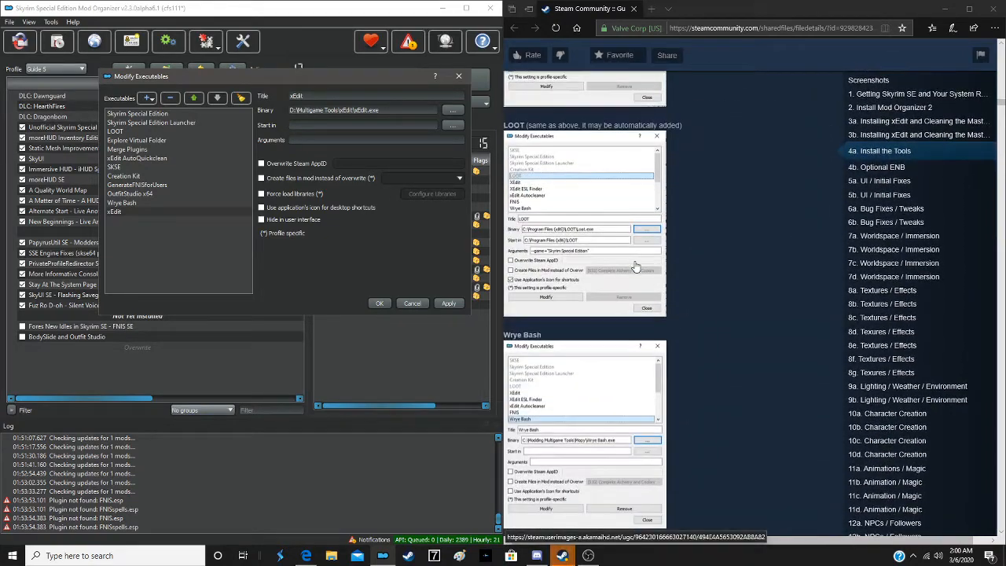
pyautogui.scroll(8, 636, 266)
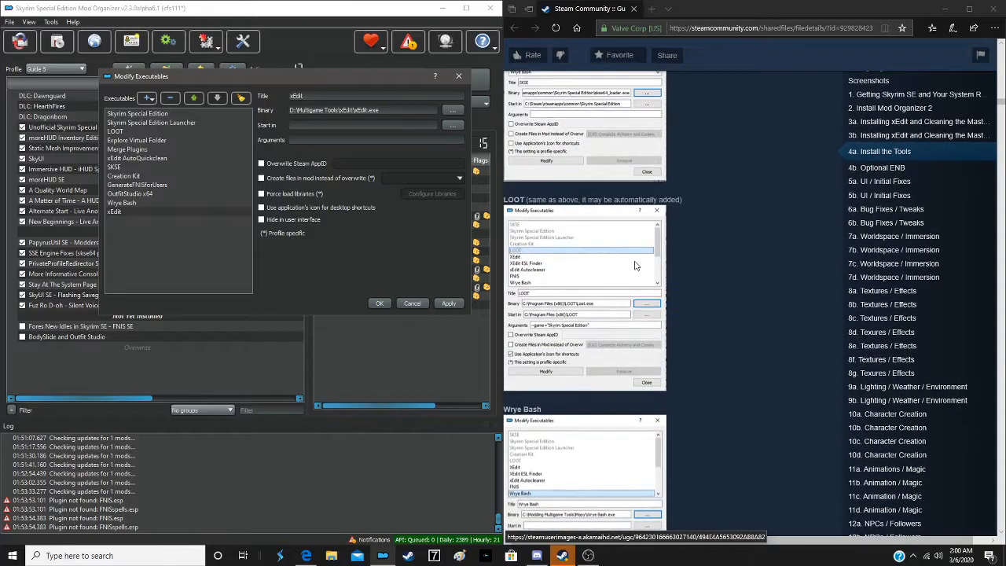
pyautogui.scroll(12, 635, 266)
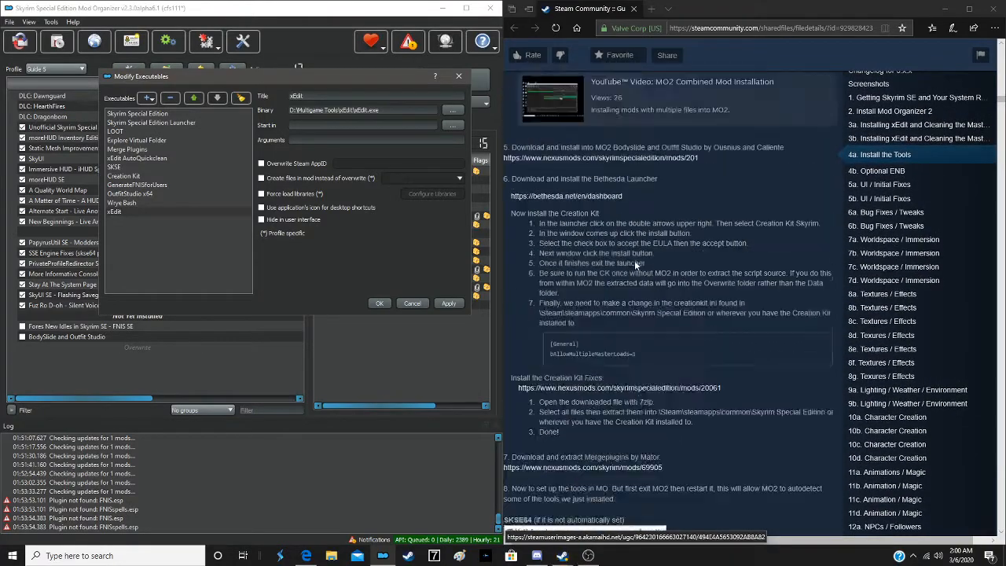
pyautogui.scroll(8, 634, 261)
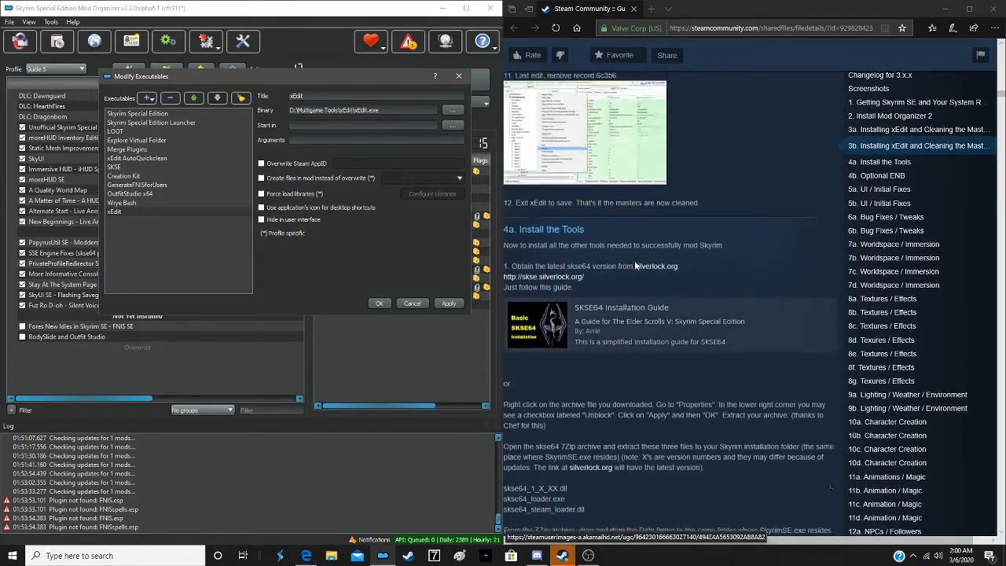
pyautogui.scroll(10, 634, 260)
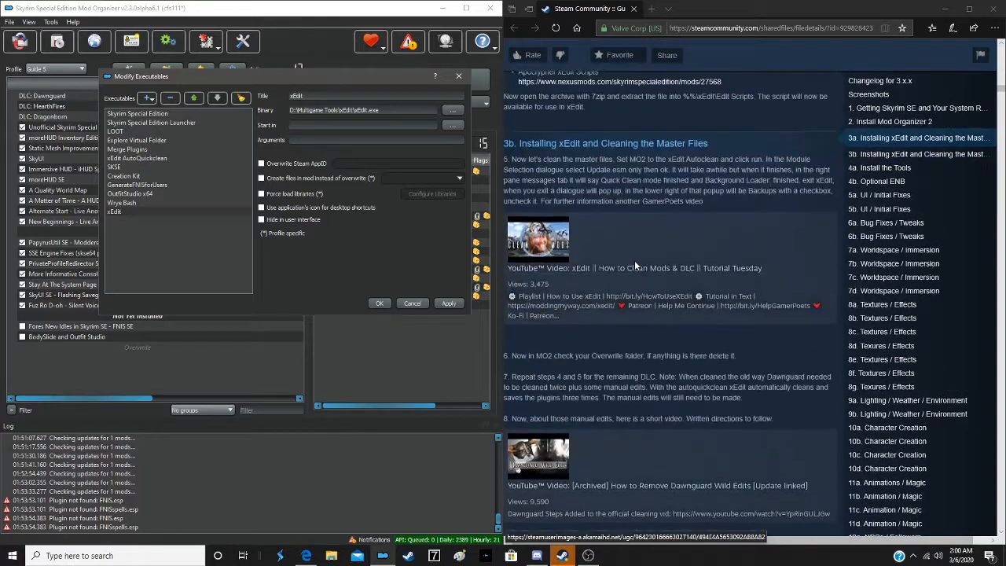
pyautogui.scroll(10, 634, 260)
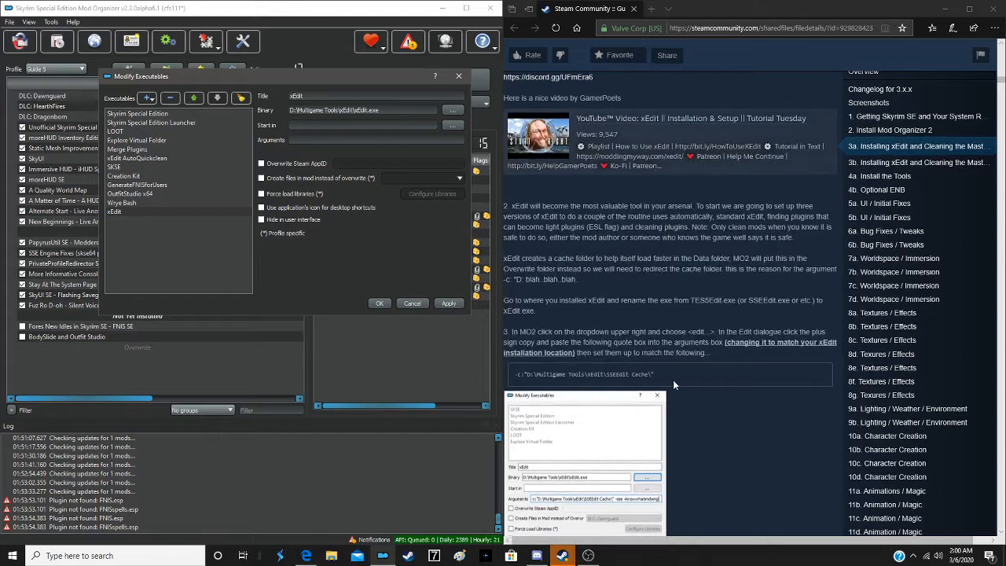
pyautogui.moveTo(660, 374); pyautogui.dragTo(504, 380)
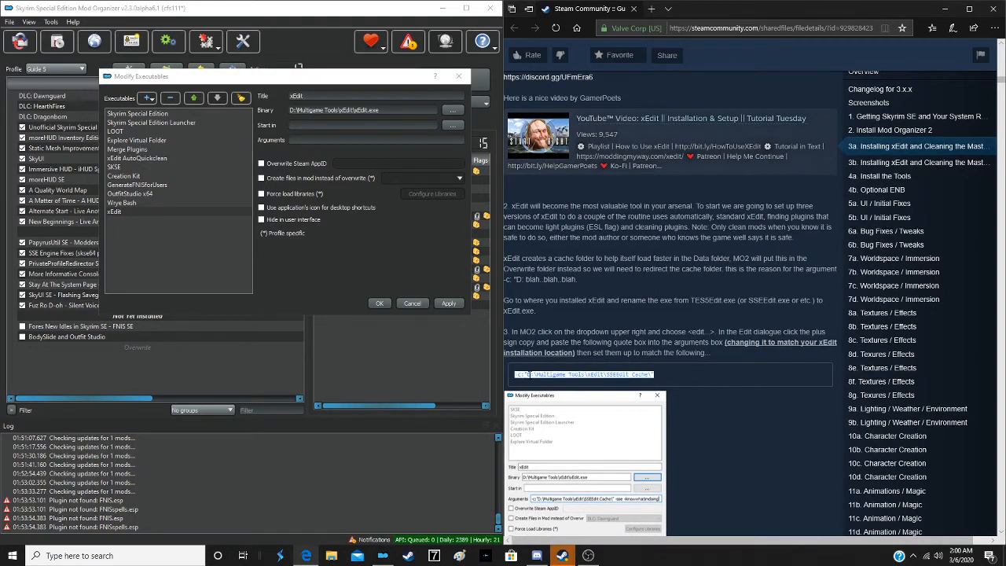
pyautogui.rightClick(533, 381)
pyautogui.click(544, 391)
# - Paste the copied cache argument into xEdit's arguments, append -sse -iknowwhatimdoing, and save the executables configuration
pyautogui.click(296, 140)
pyautogui.rightClick(295, 140)
pyautogui.click(311, 193)
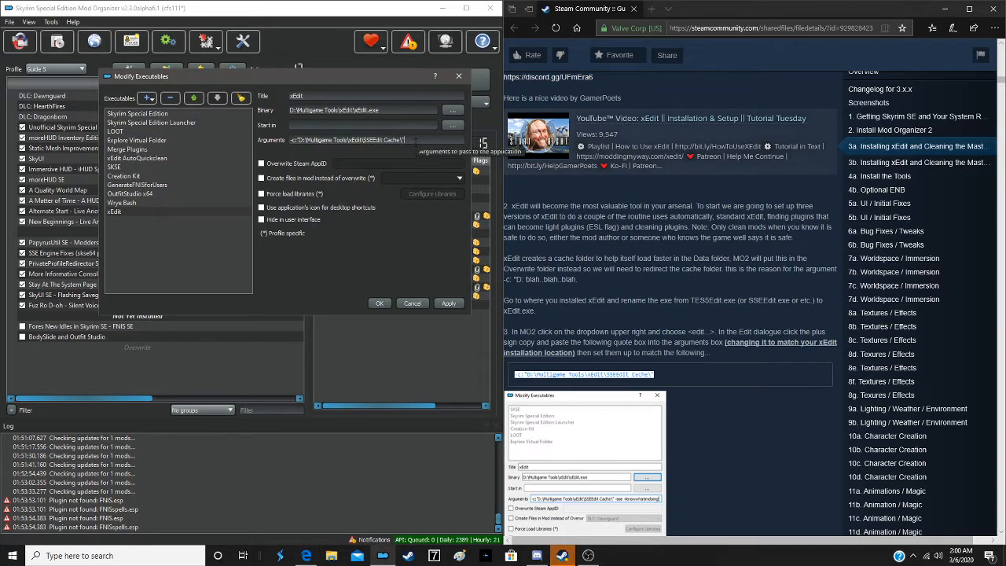
pyautogui.write('-sse')
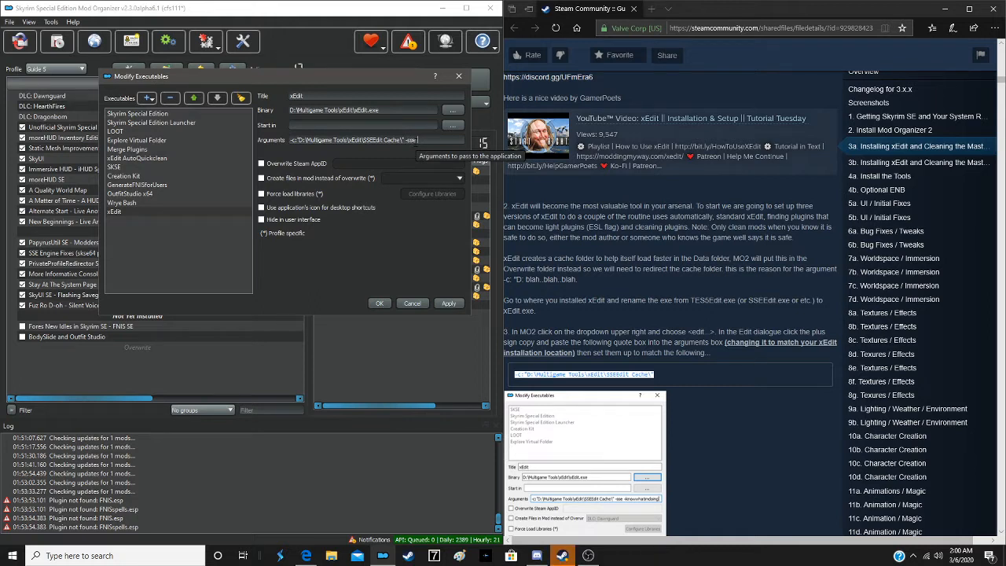
pyautogui.write(' -iknowwhatim')
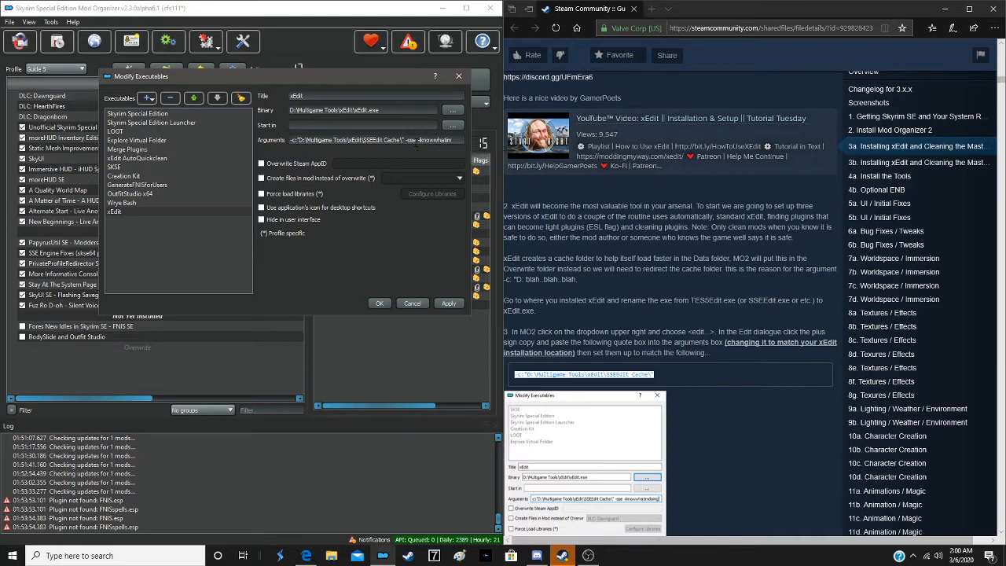
pyautogui.write('doing')
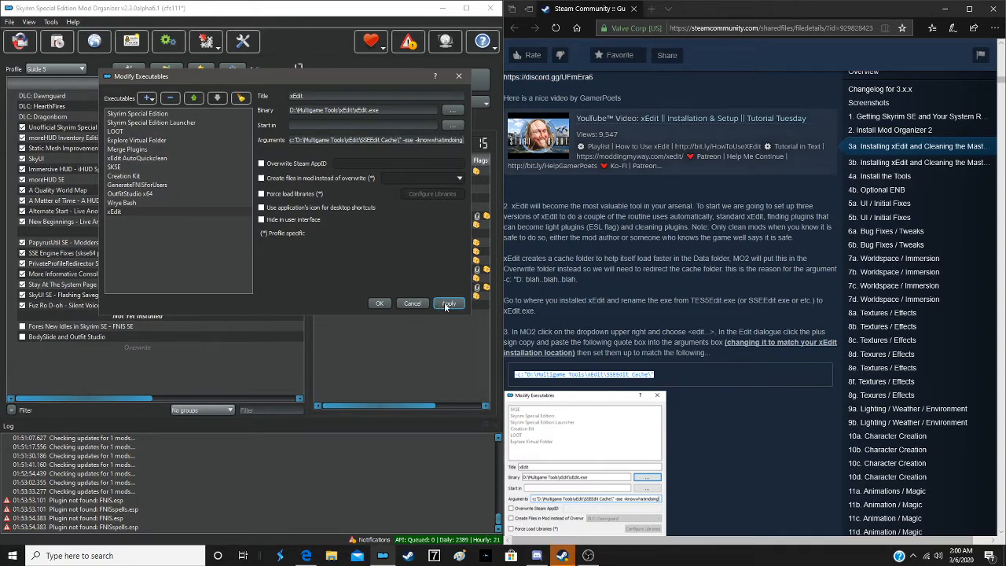
pyautogui.click(381, 304)
# - Run xEdit through Mod Organizer and load all the active plugins preselected in the module selection
pyautogui.click(376, 90)
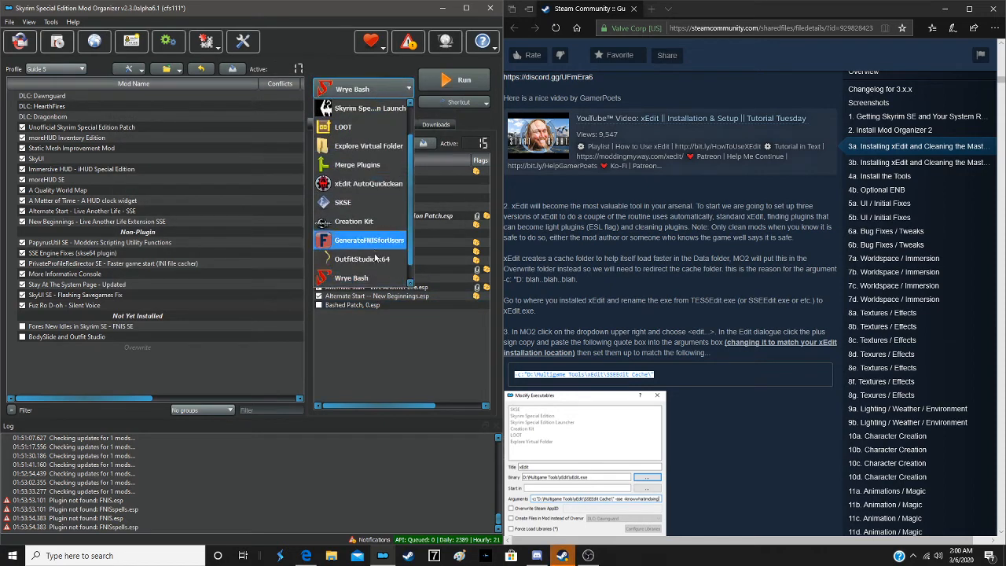
pyautogui.click(371, 279)
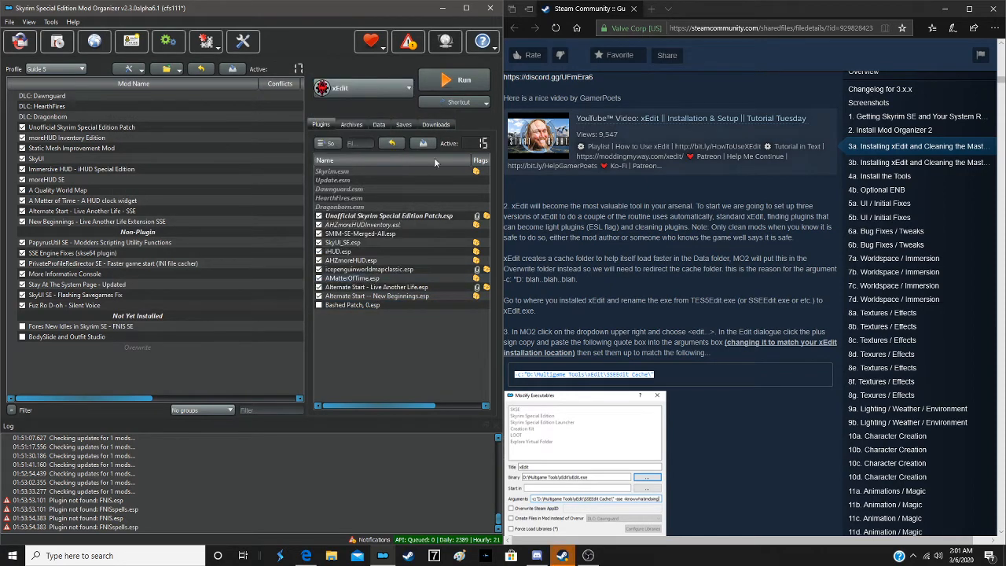
pyautogui.click(451, 77)
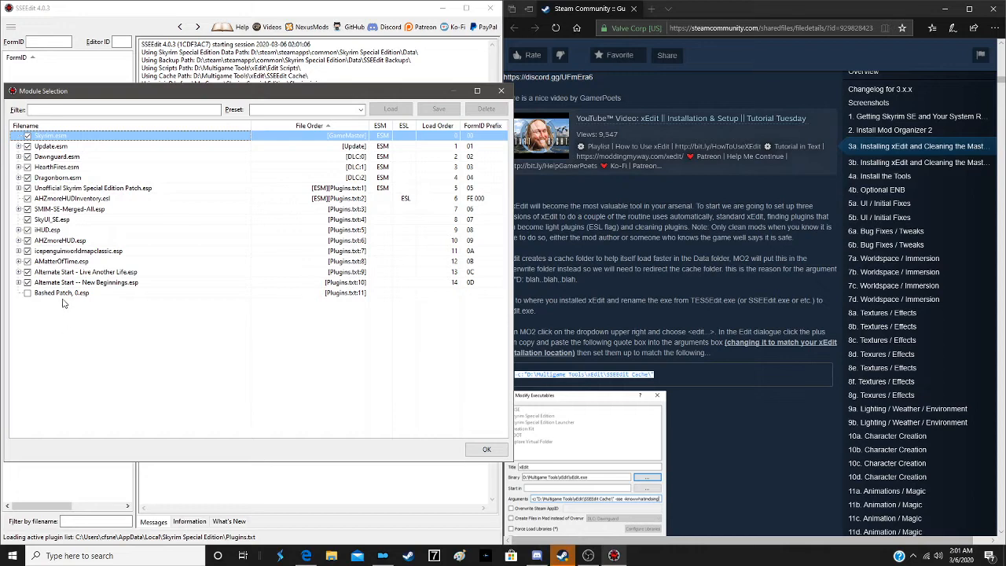
pyautogui.click(482, 448)
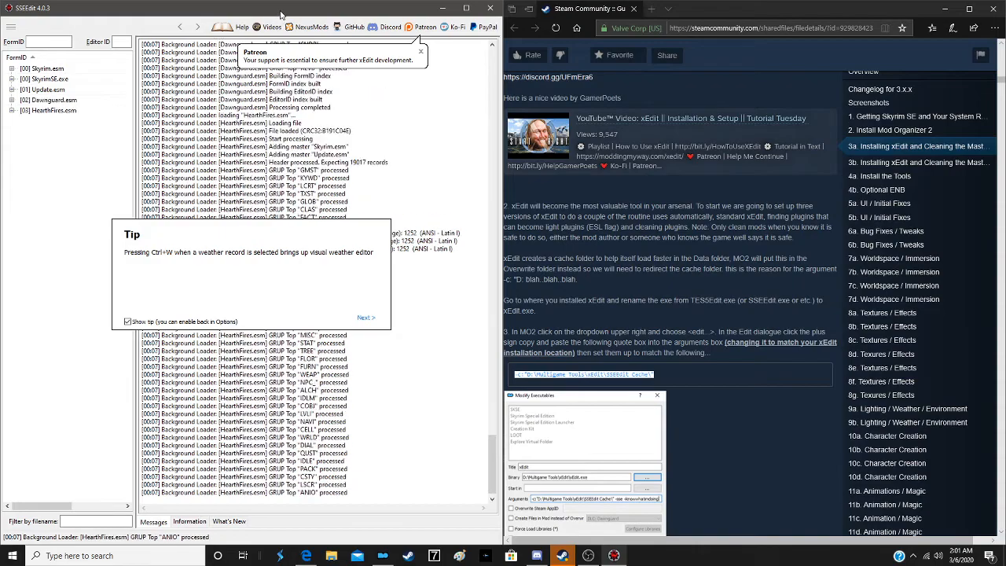
# - Move and widen the SSEEdit window, and enlarge its plugin list to show the columns beside the FormID
pyautogui.moveTo(282, 7); pyautogui.dragTo(382, 29)
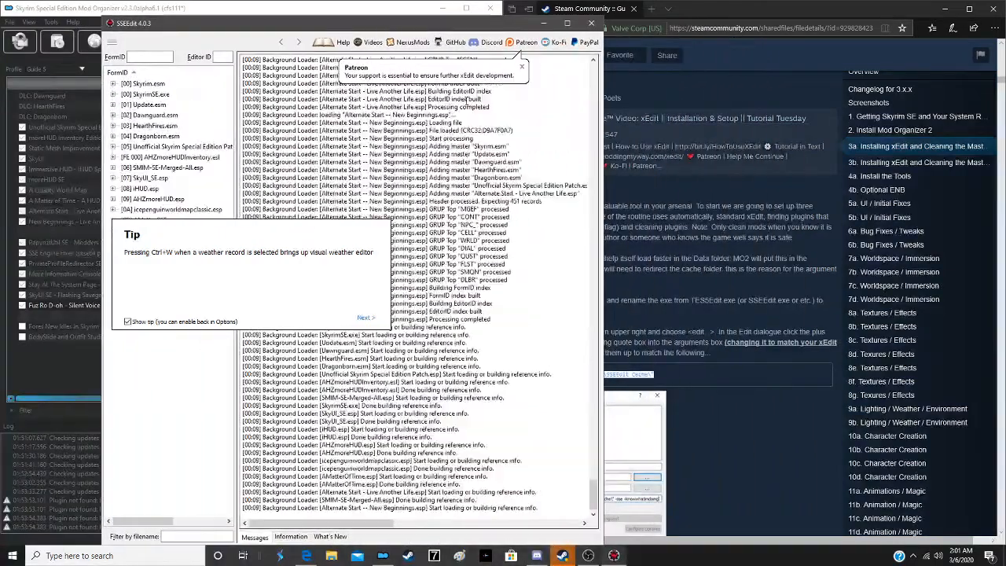
pyautogui.moveTo(601, 187); pyautogui.dragTo(847, 187)
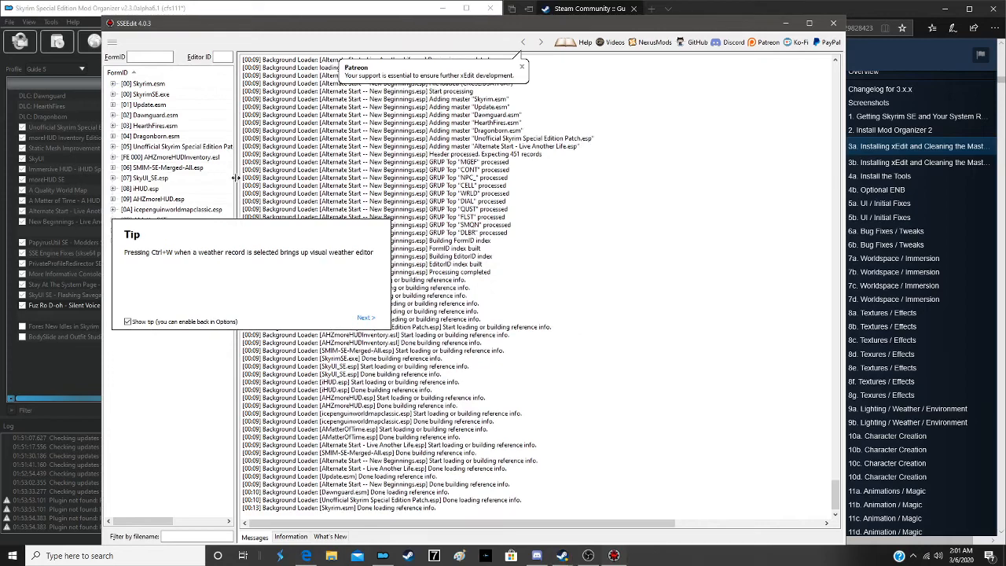
pyautogui.moveTo(236, 185); pyautogui.dragTo(430, 187)
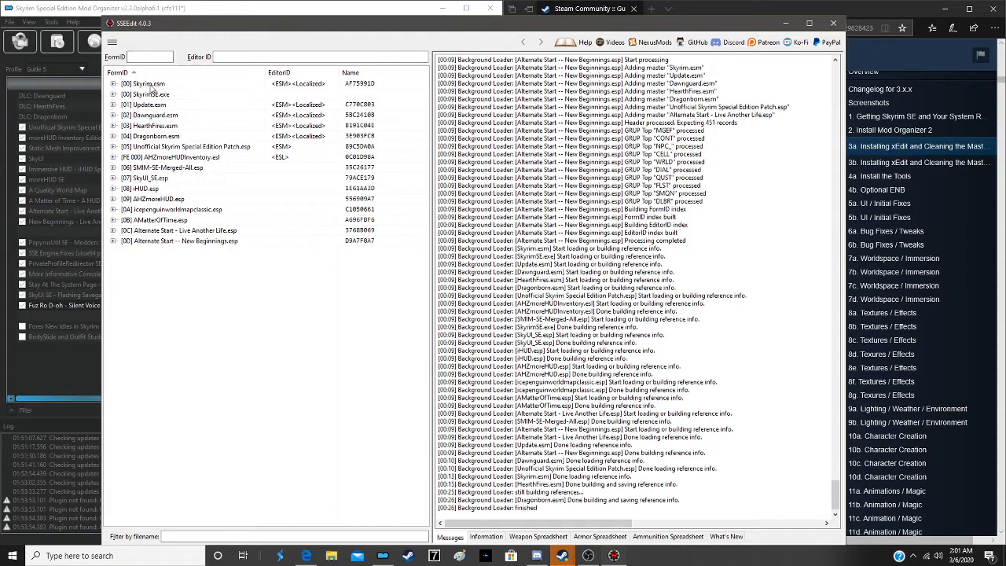
# - Apply the SimpleESLify script from Skyrim.esm, then close SSEEdit and save SkyUI_SE.esp and icepenguinworldmapclassic.esp without plugin backups
pyautogui.rightClick(152, 88)
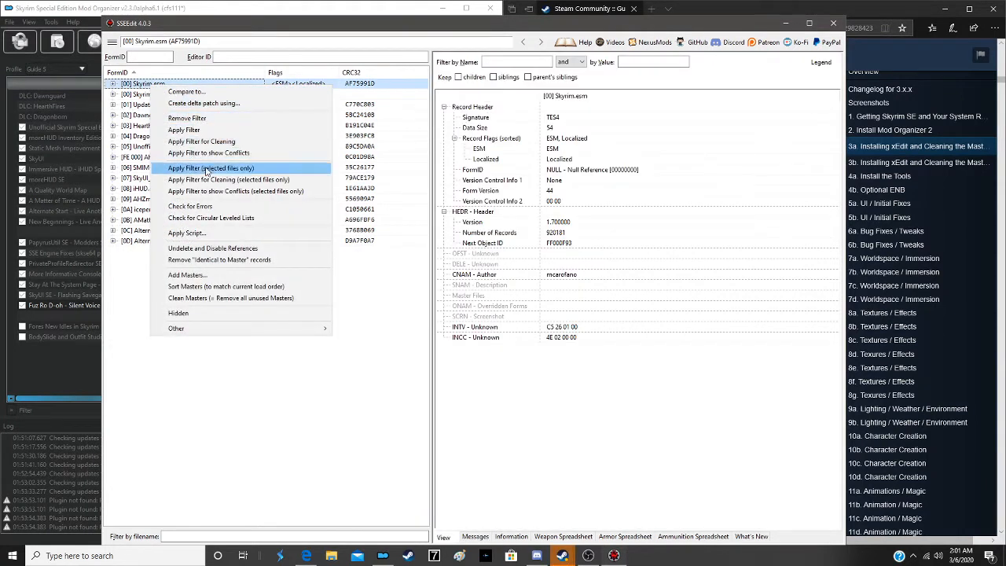
pyautogui.click(211, 233)
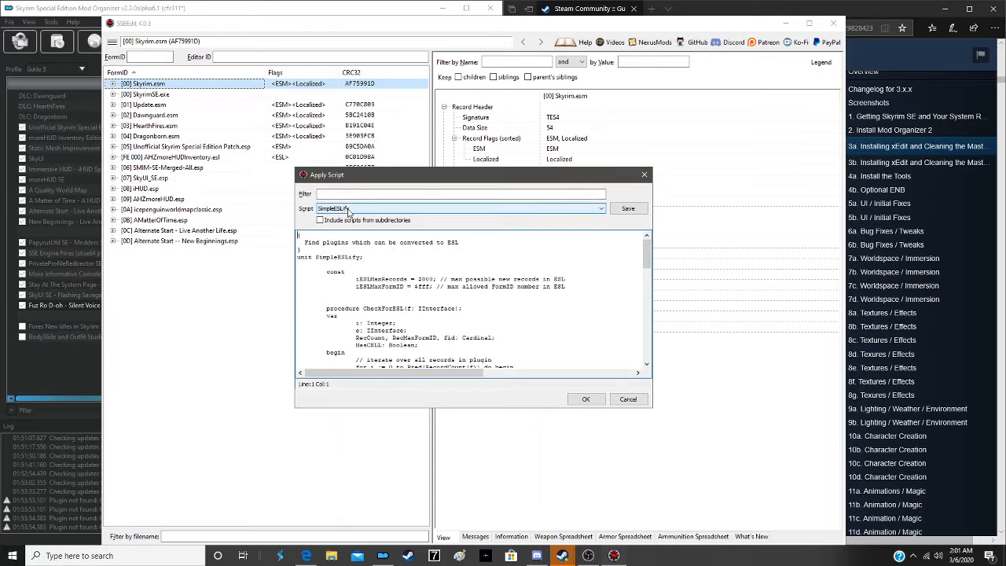
pyautogui.click(585, 399)
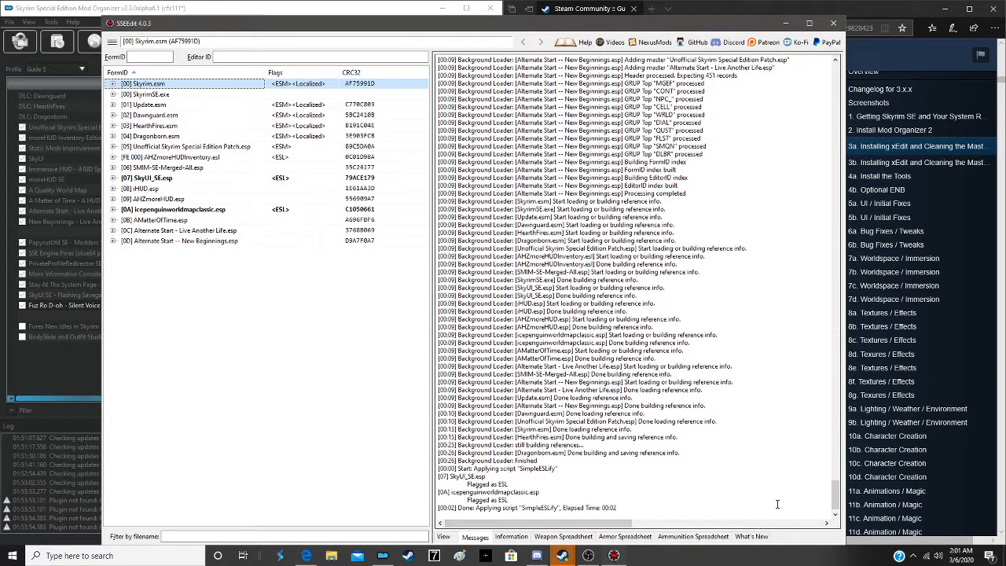
pyautogui.click(831, 28)
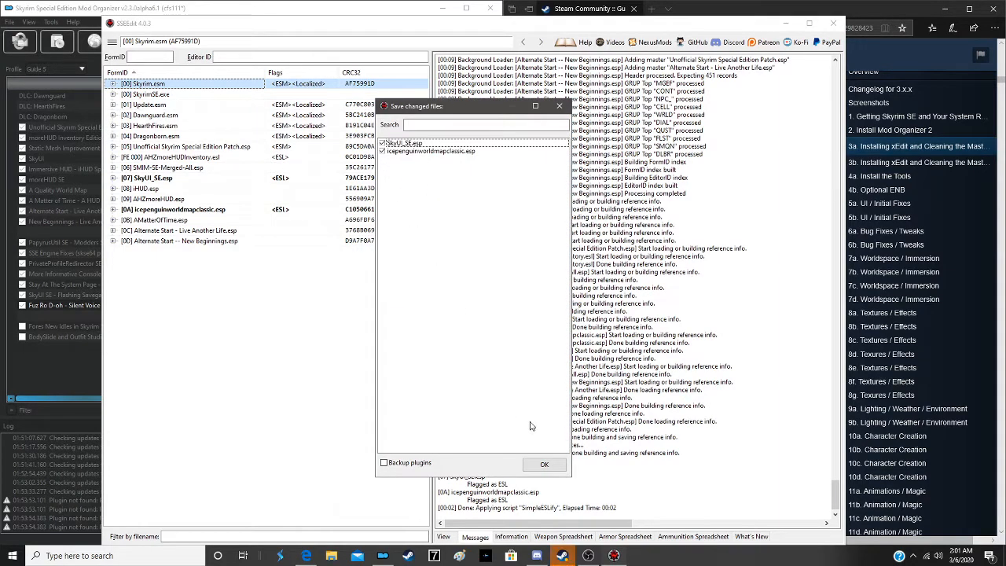
pyautogui.click(543, 463)
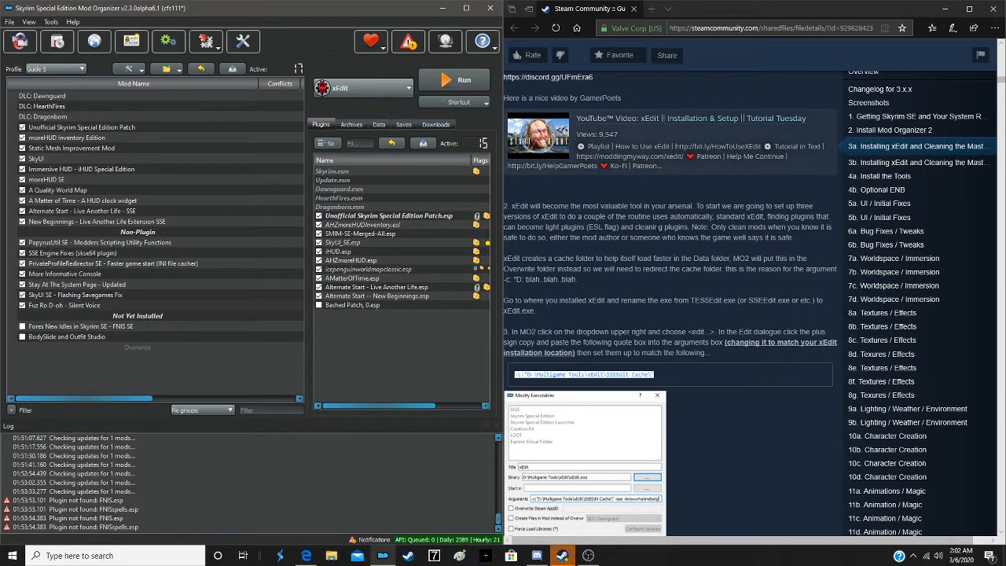
# - Consult section 5b of the guide, then run LOOT through Mod Organizer to sort the plugin load order
pyautogui.scroll(-7, 970, 214)
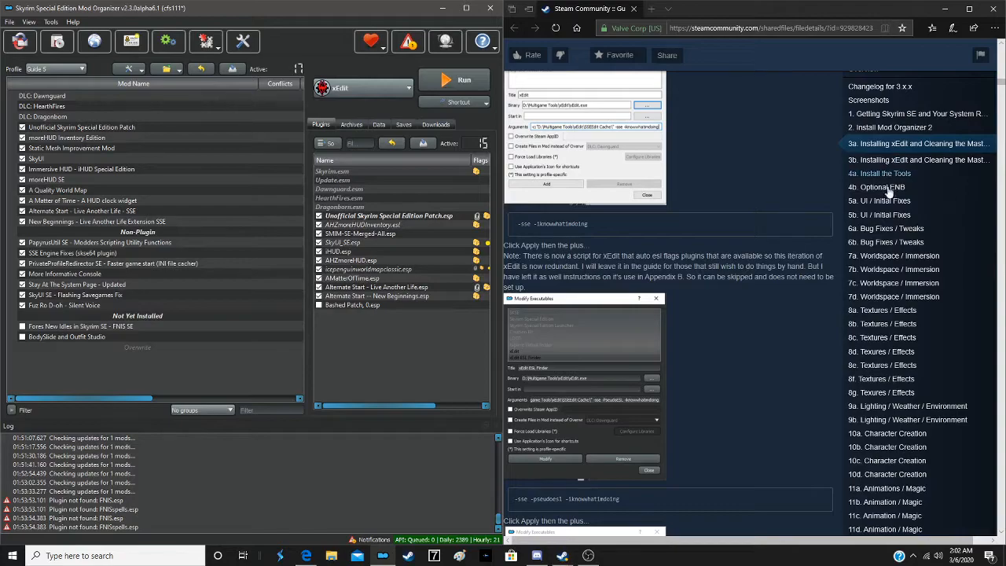
pyautogui.click(879, 203)
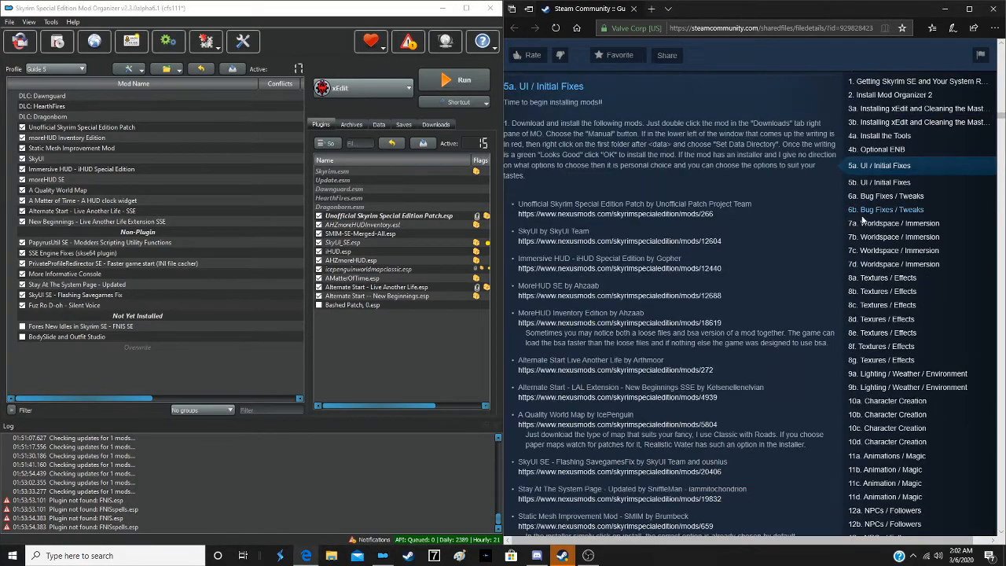
pyautogui.scroll(-5, 667, 314)
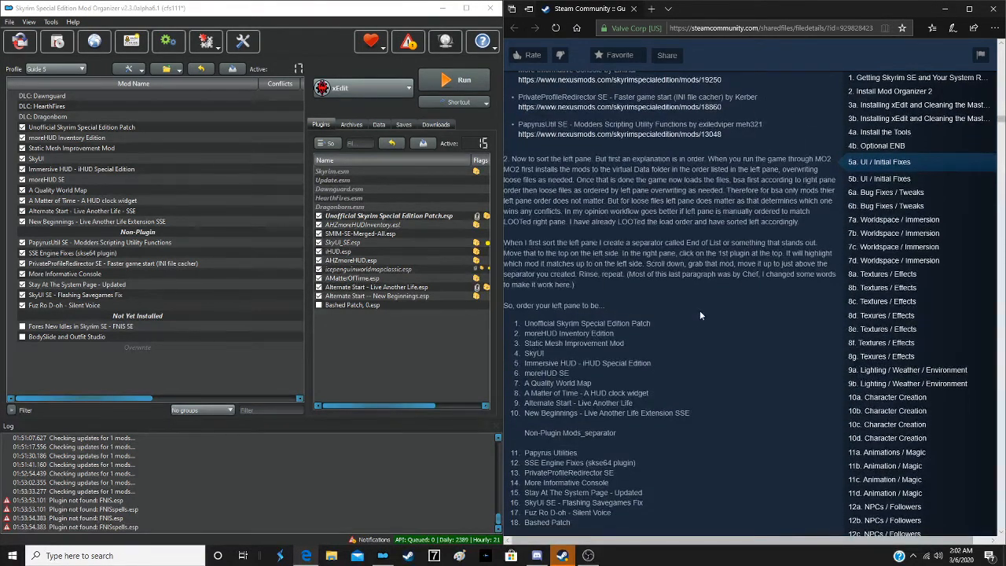
pyautogui.scroll(-3, 700, 310)
pyautogui.scroll(-4, 689, 284)
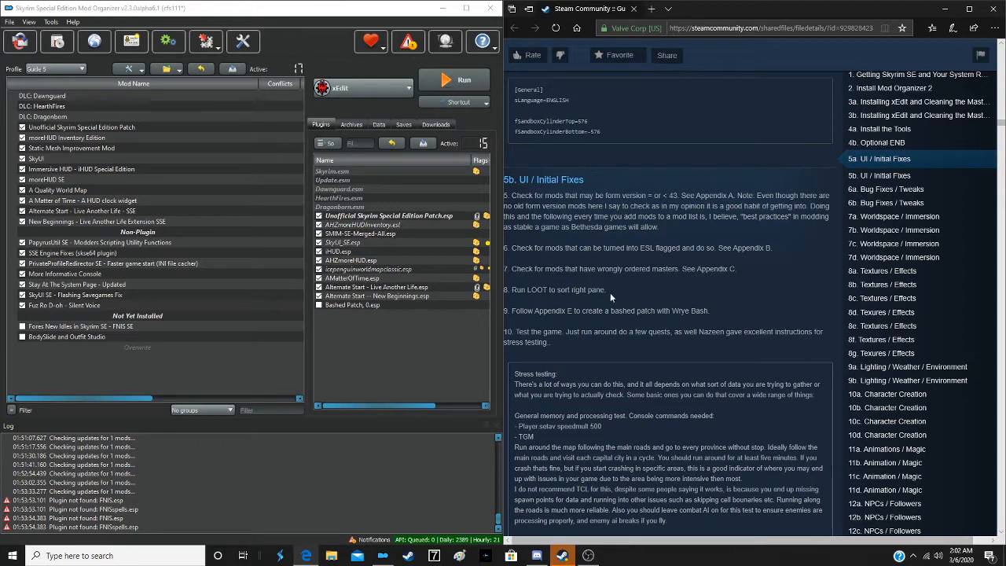
pyautogui.click(370, 88)
pyautogui.click(370, 88)
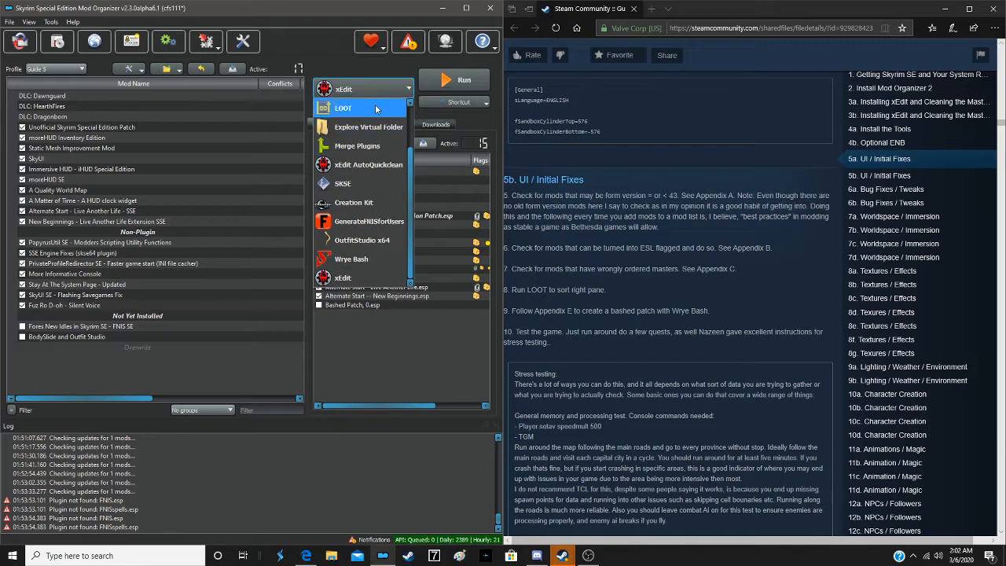
pyautogui.click(366, 108)
pyautogui.click(464, 81)
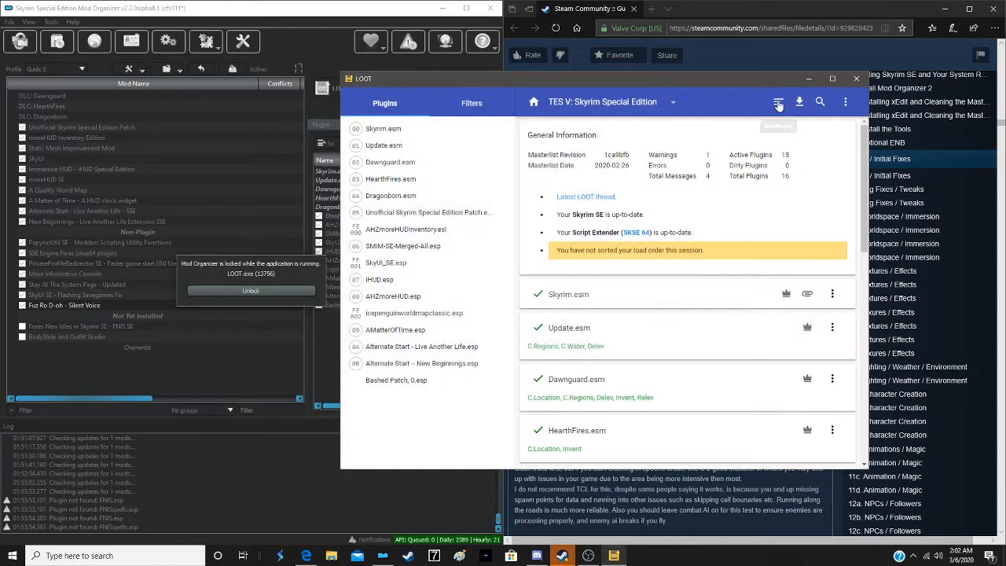
pyautogui.click(774, 111)
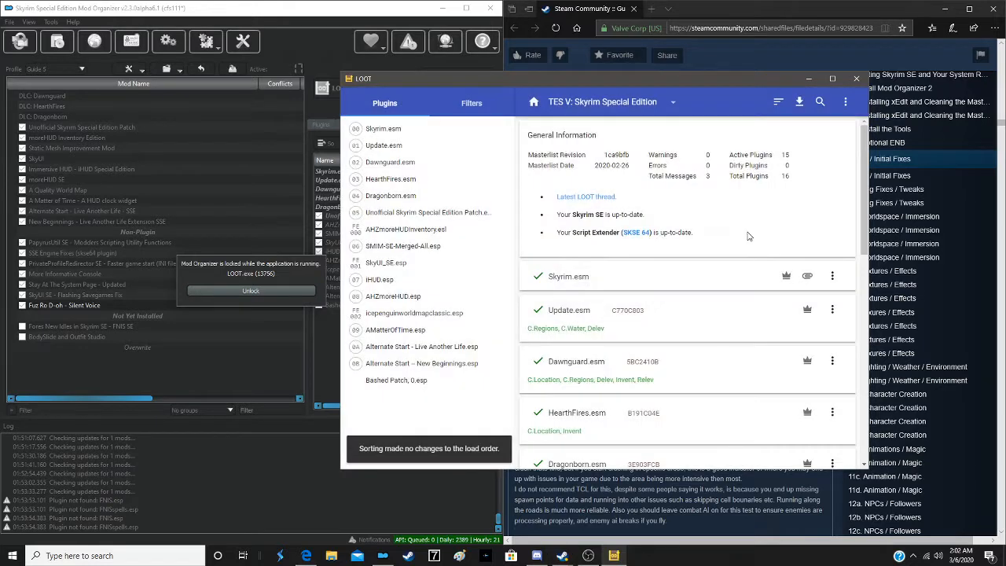
pyautogui.click(855, 82)
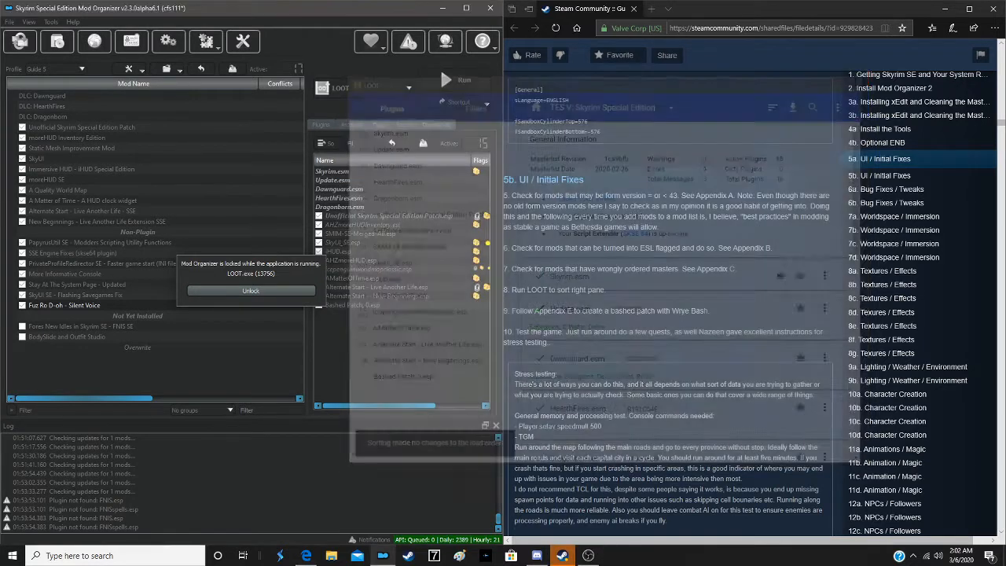
# - Clear the contents of Mod Organizer's Overwrite folder and approve the recursive deletion
pyautogui.rightClick(143, 347)
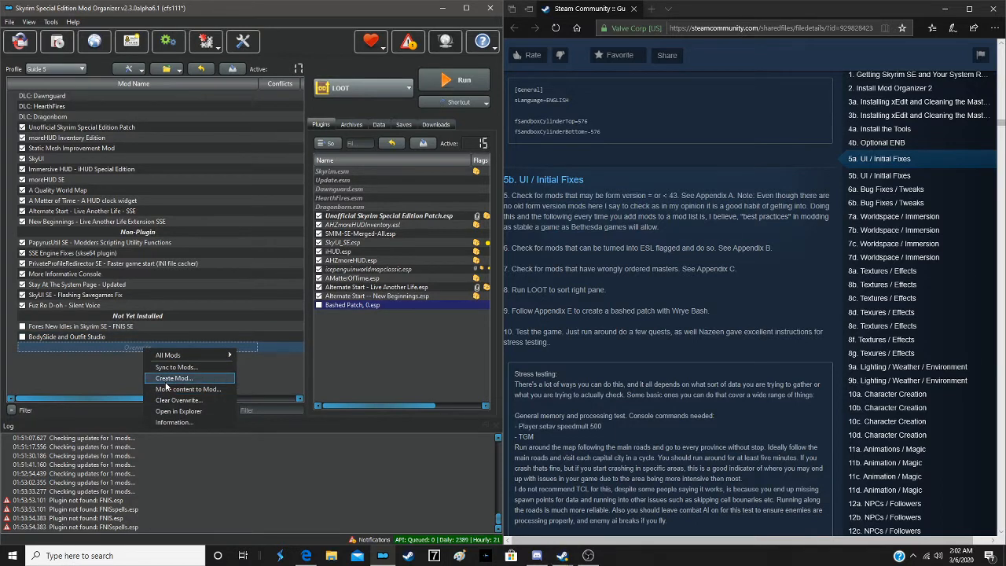
pyautogui.click(170, 401)
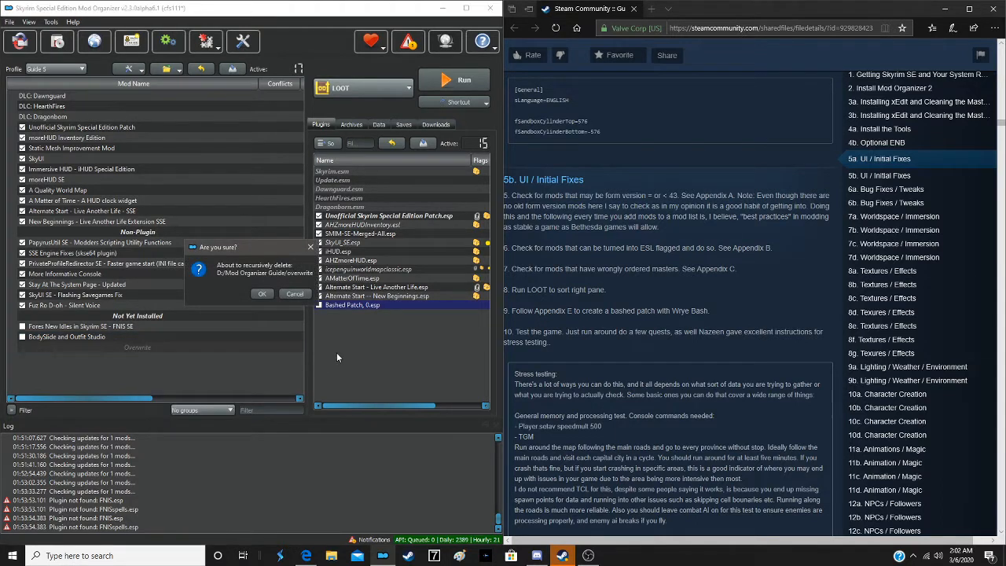
pyautogui.click(263, 294)
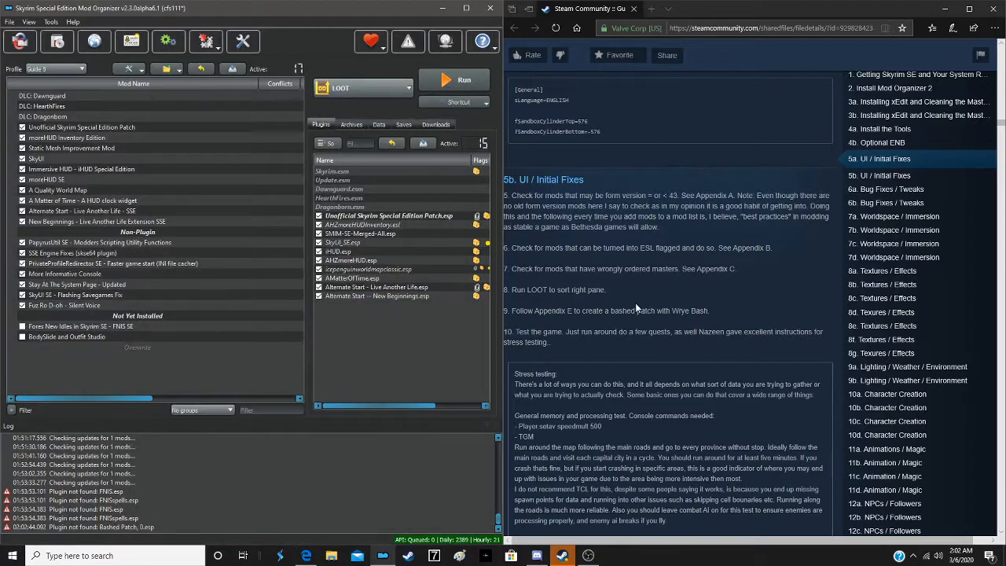
# - Follow the guide's bashed patch instruction by running Wrye Bash through Mod Organizer
pyautogui.scroll(-1, 617, 325)
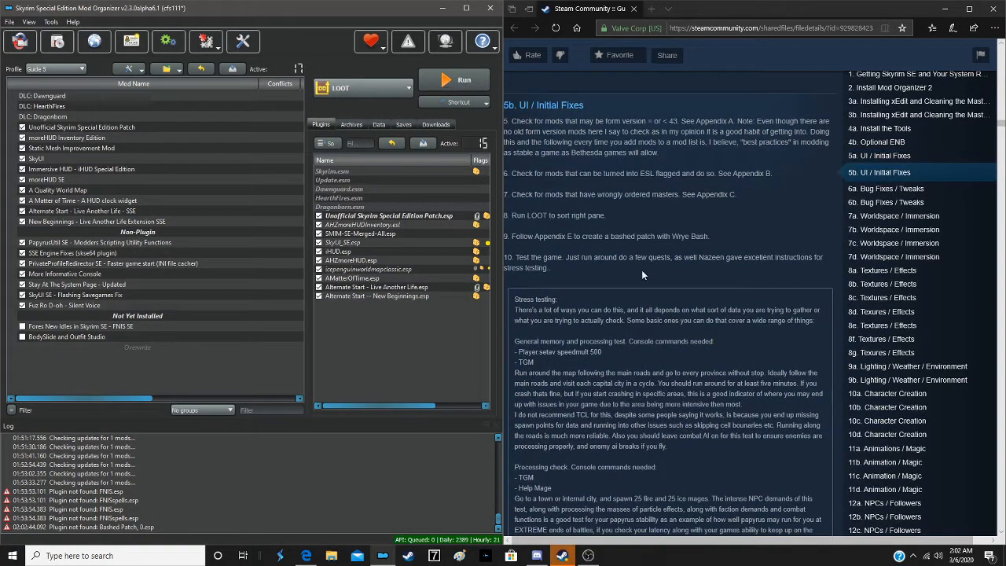
pyautogui.click(381, 88)
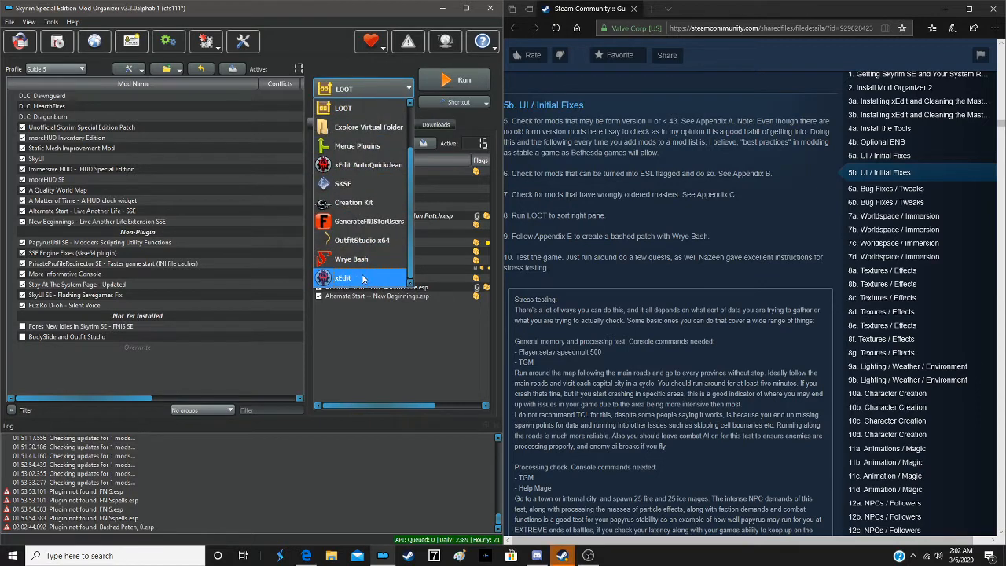
pyautogui.click(365, 257)
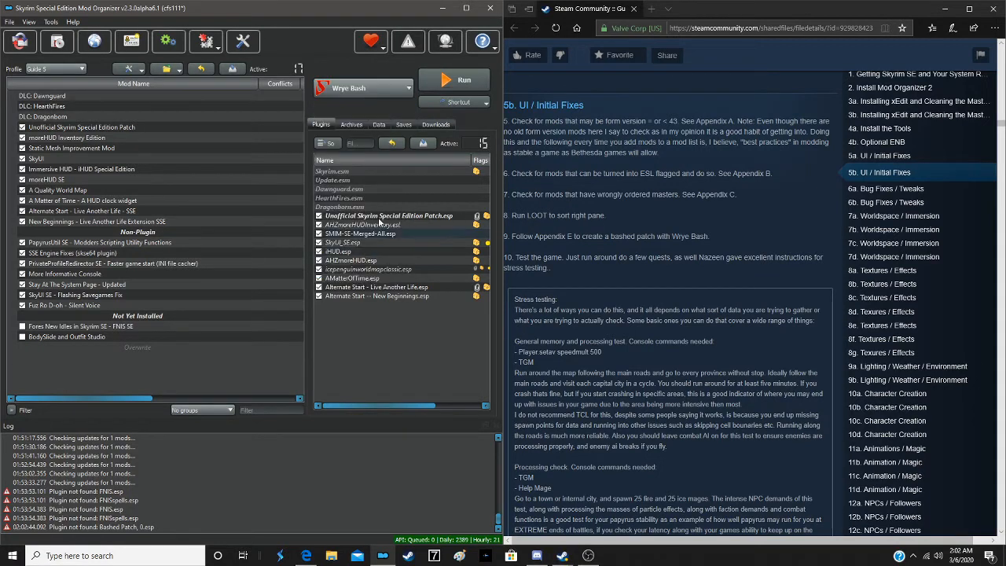
pyautogui.click(469, 79)
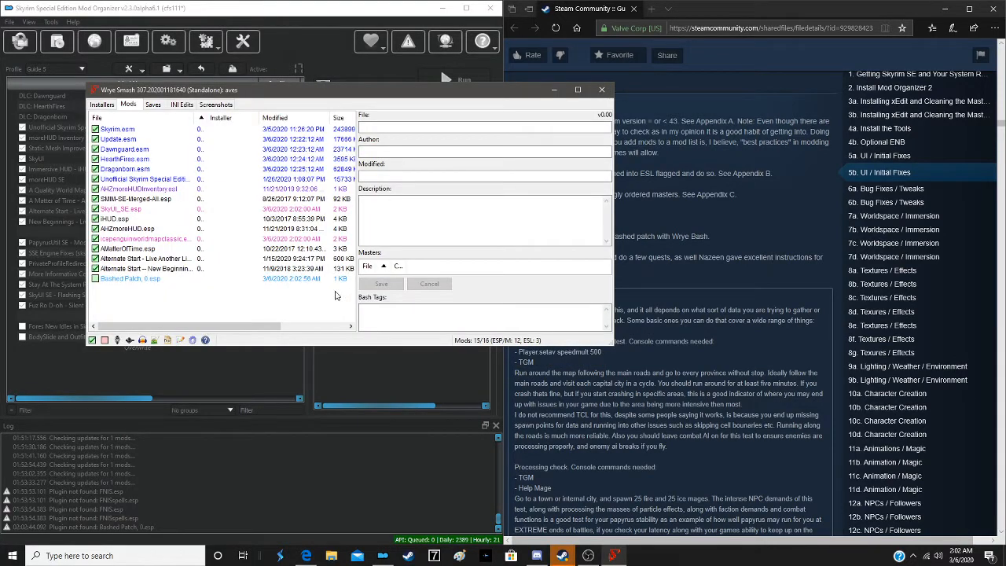
# - Rebuild Bashed Patch, 0.esp with the preselected Leveled Lists option, activate it, and exit Wrye Bash
pyautogui.click(130, 278)
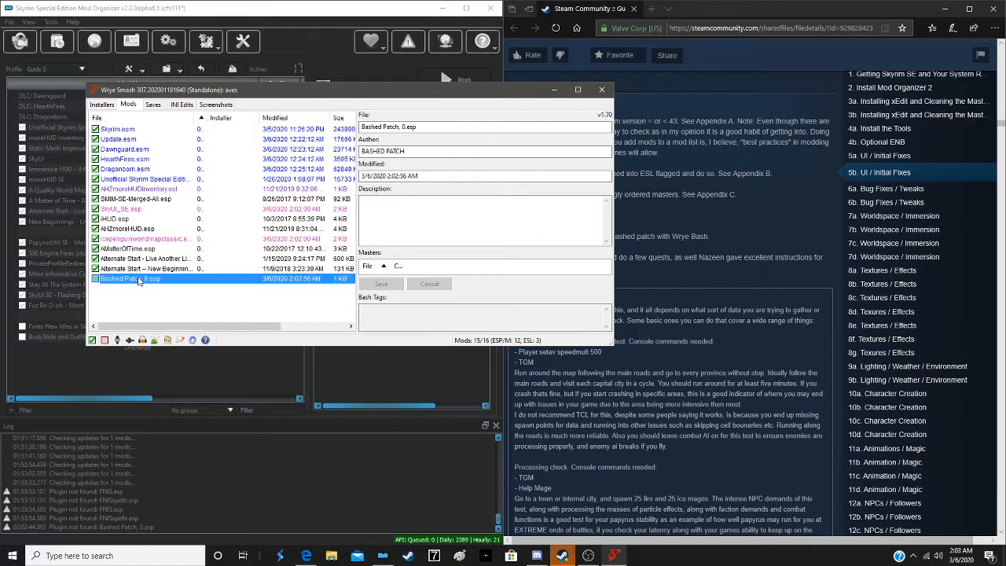
pyautogui.rightClick(138, 278)
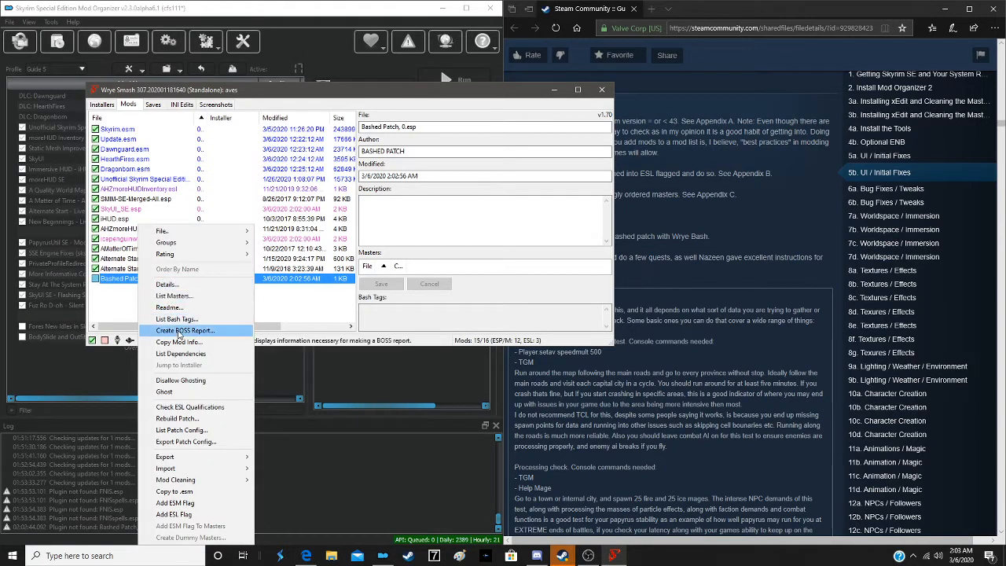
pyautogui.click(177, 418)
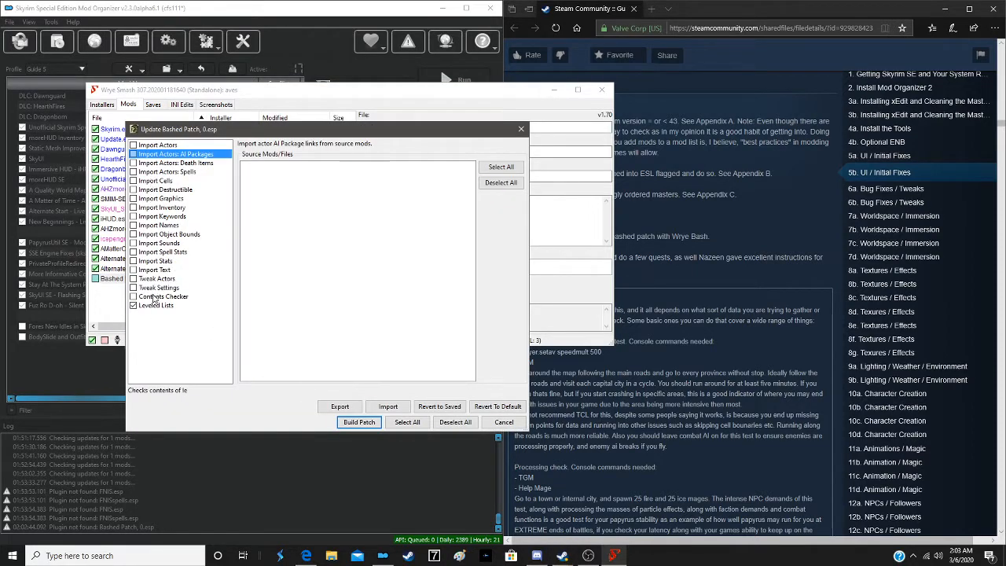
pyautogui.click(359, 422)
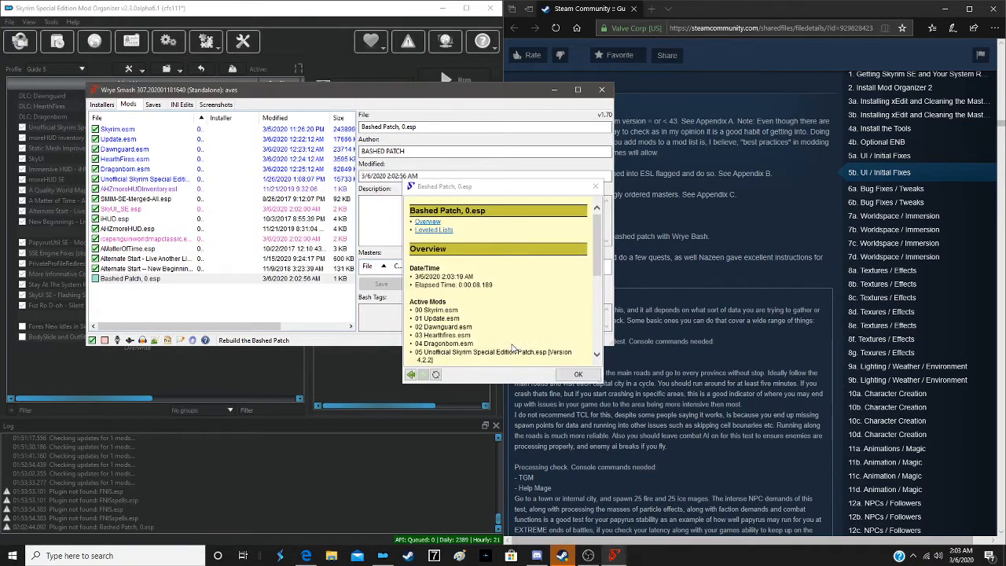
pyautogui.click(576, 374)
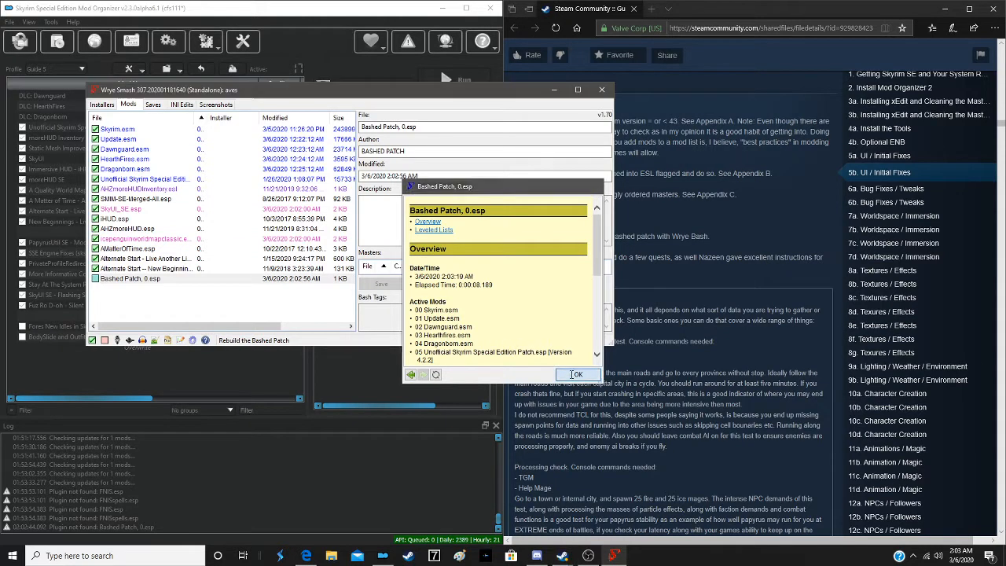
pyautogui.click(259, 228)
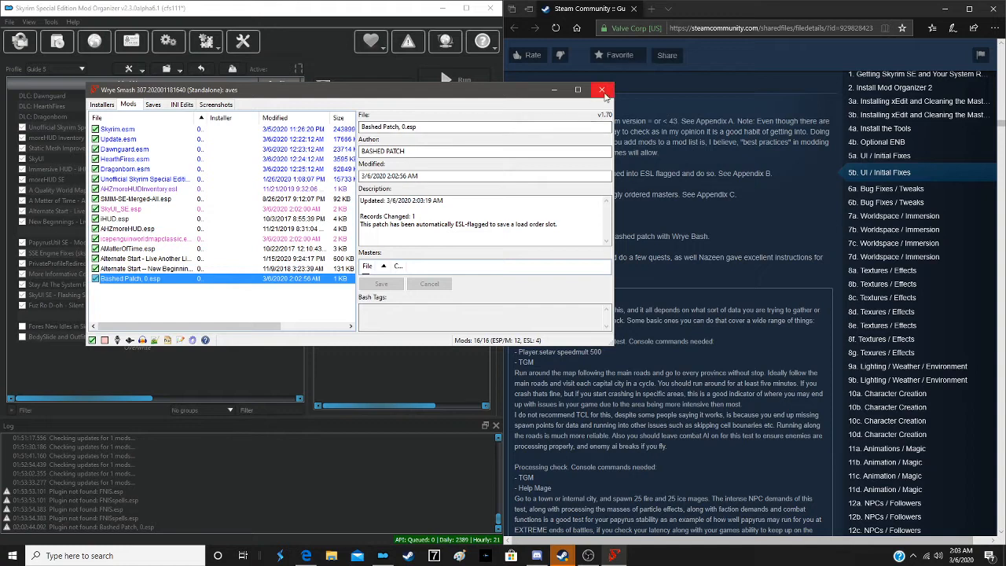
pyautogui.click(602, 90)
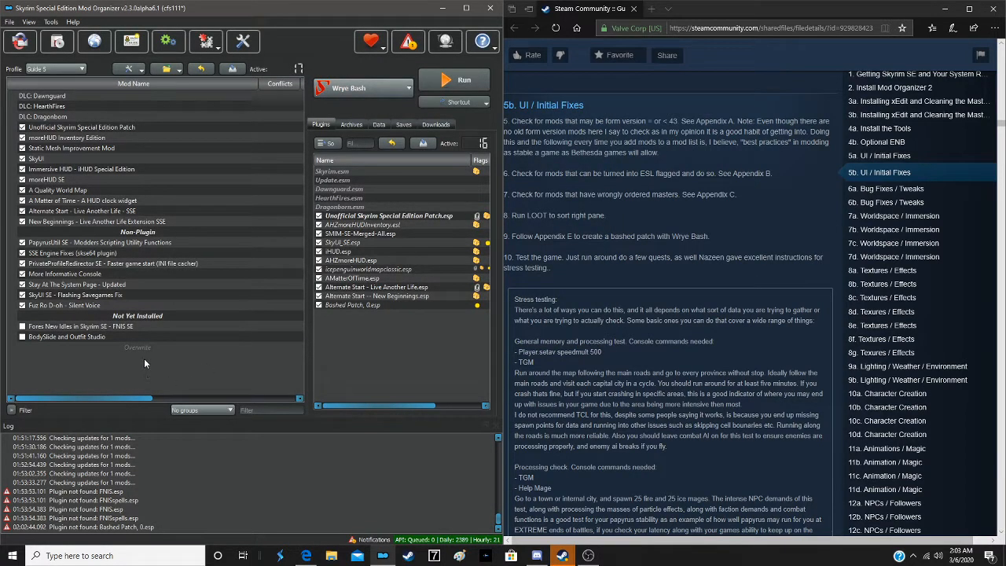
# - Create a separator named Misc directly above the Not Yet Installed separator in the mod list
pyautogui.rightClick(121, 317)
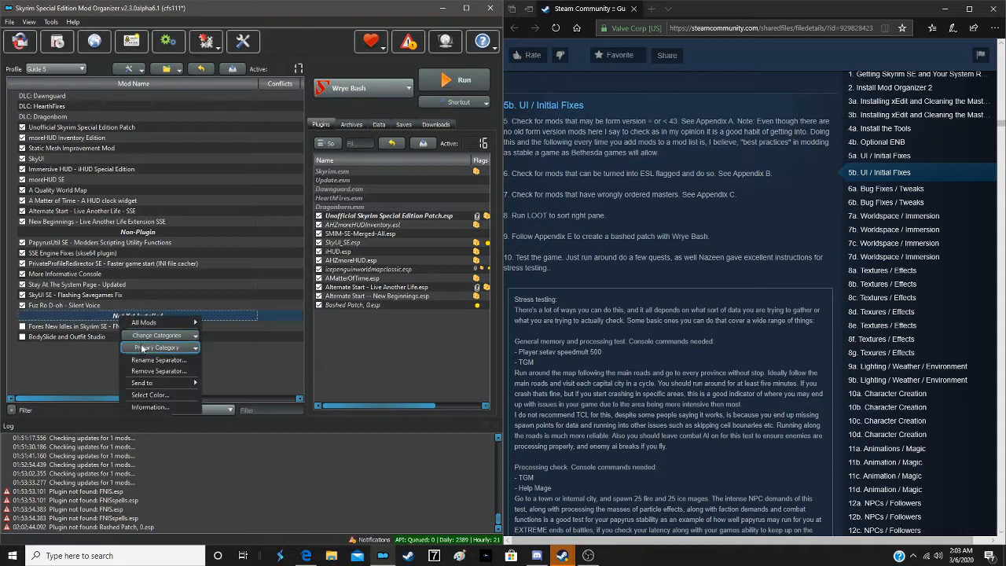
pyautogui.moveTo(161, 322)
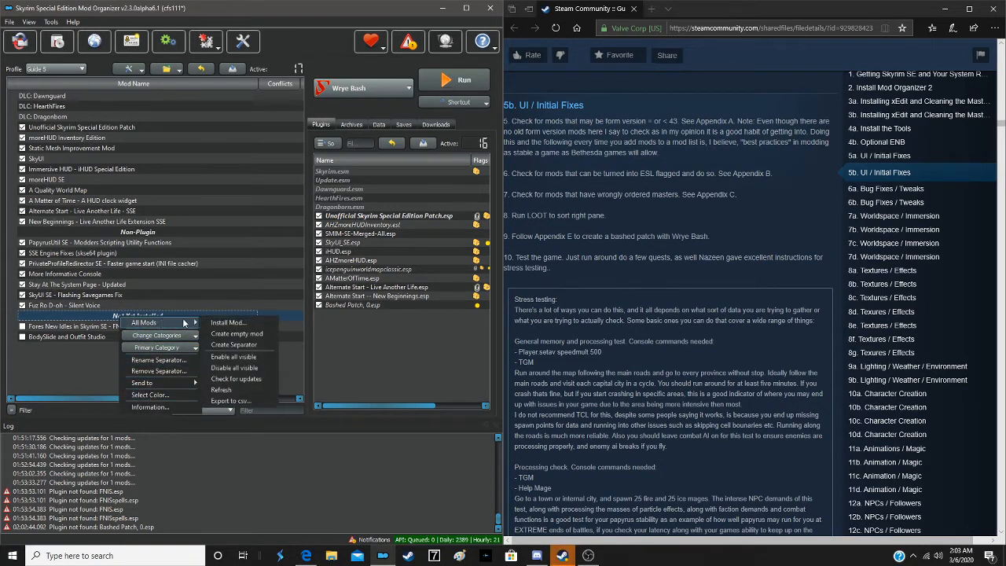
pyautogui.click(240, 345)
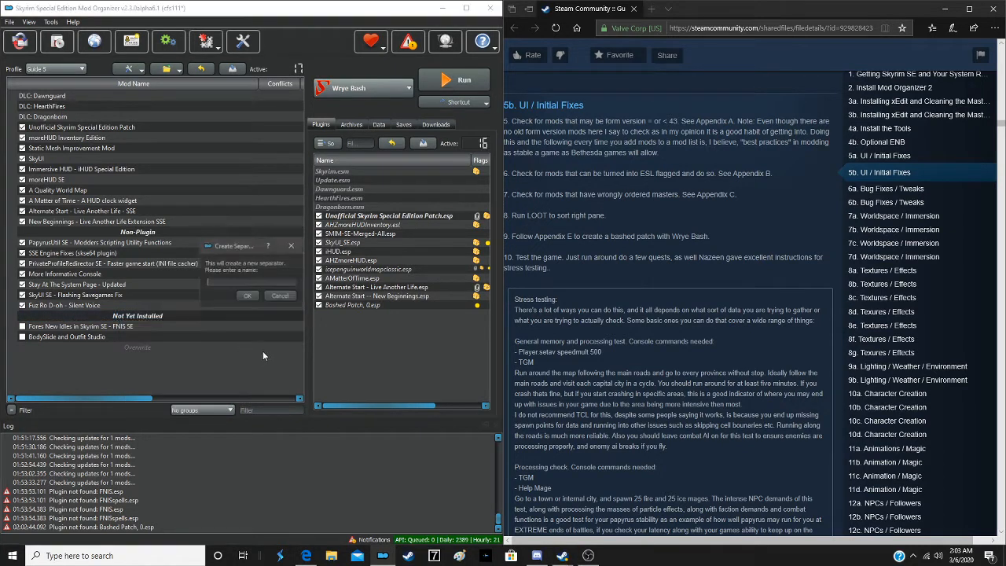
pyautogui.write('M')
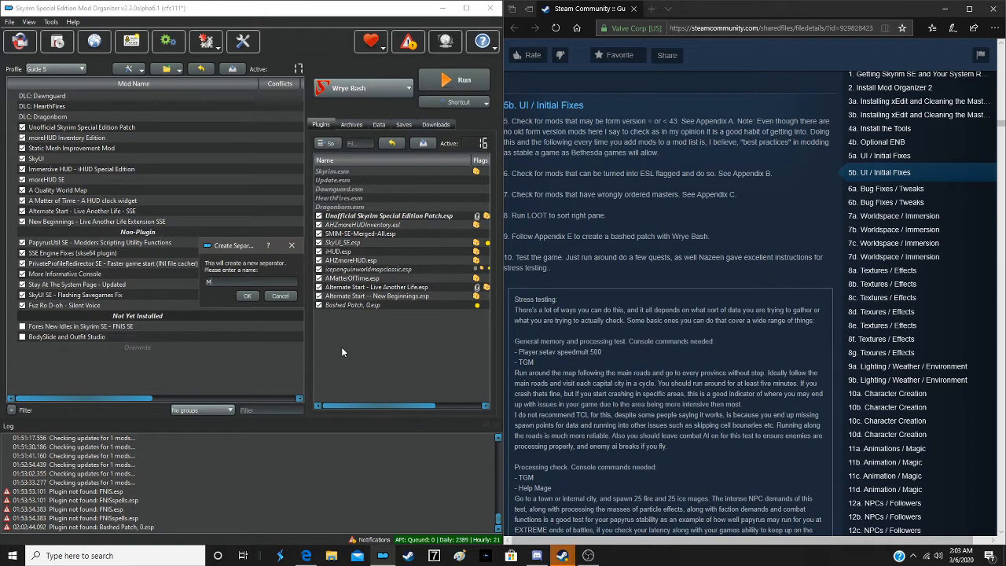
pyautogui.write('isc')
pyautogui.press('Return')
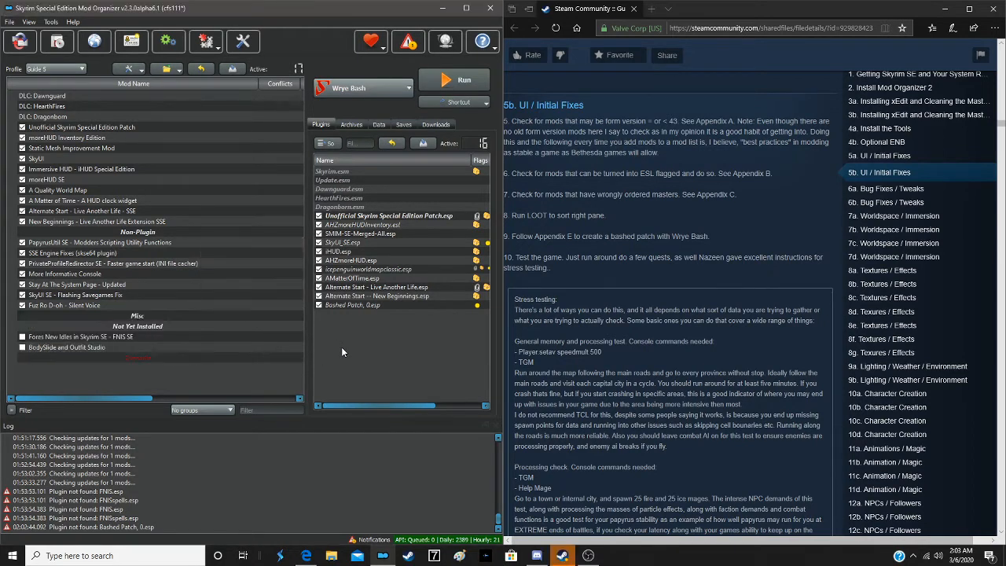
# - Move the contents of the Overwrite folder into a new mod named Bashed Patch
pyautogui.rightClick(136, 358)
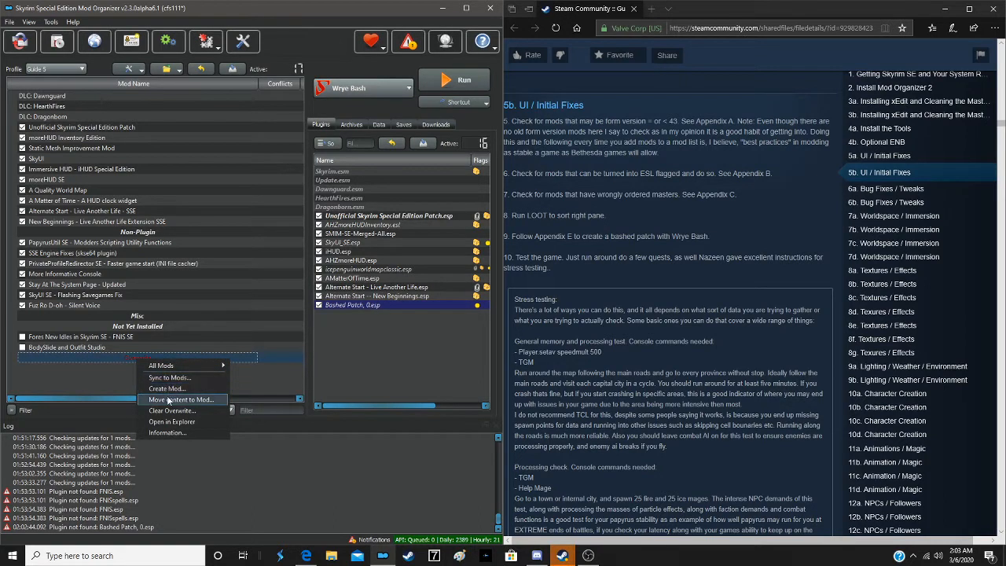
pyautogui.click(165, 391)
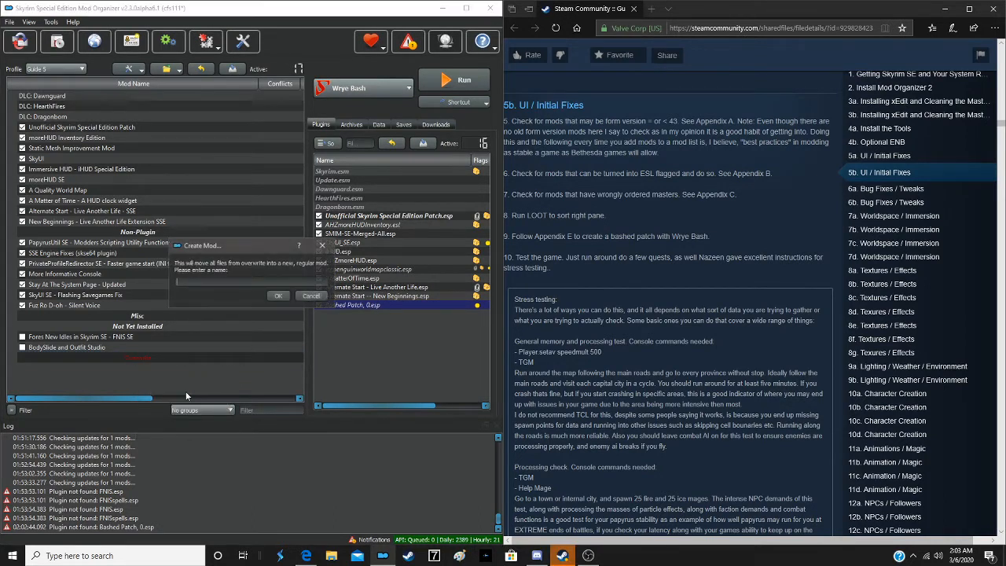
pyautogui.write('Bashed')
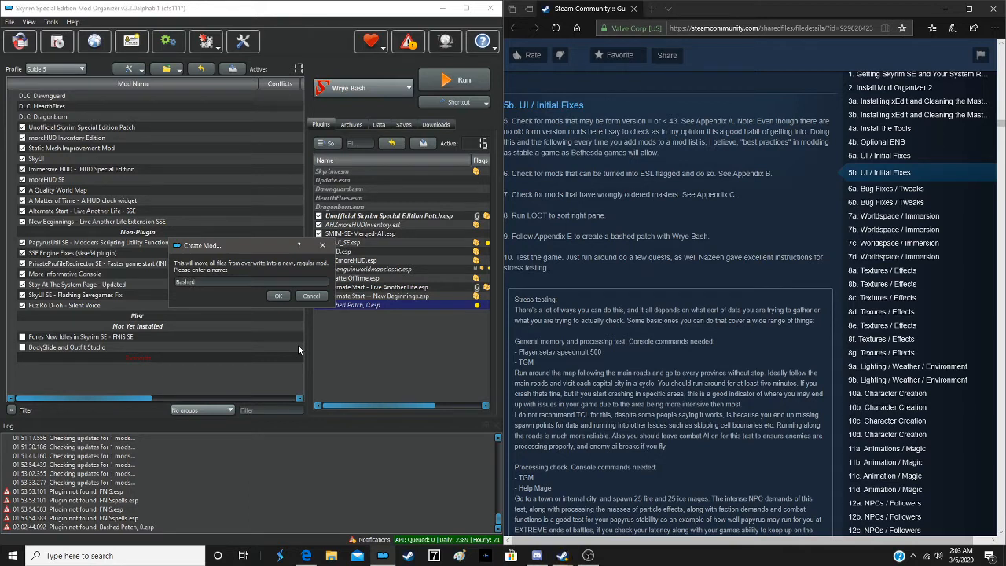
pyautogui.write(' Patch')
pyautogui.press('Return')
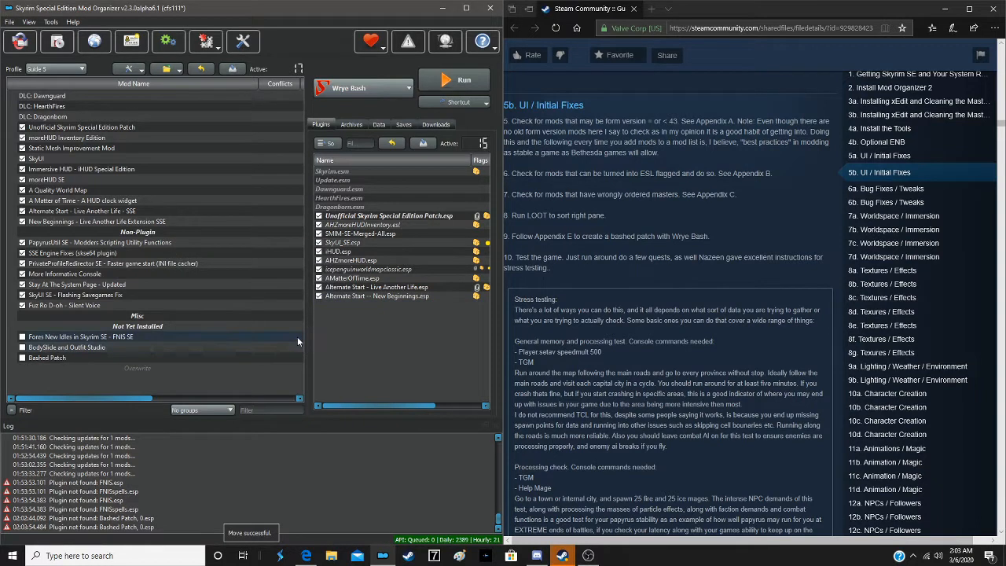
# - Enable the Bashed Patch mod and place it directly above the Non-Plugin separator in the mod list
pyautogui.click(22, 358)
pyautogui.moveTo(65, 357); pyautogui.dragTo(151, 229)
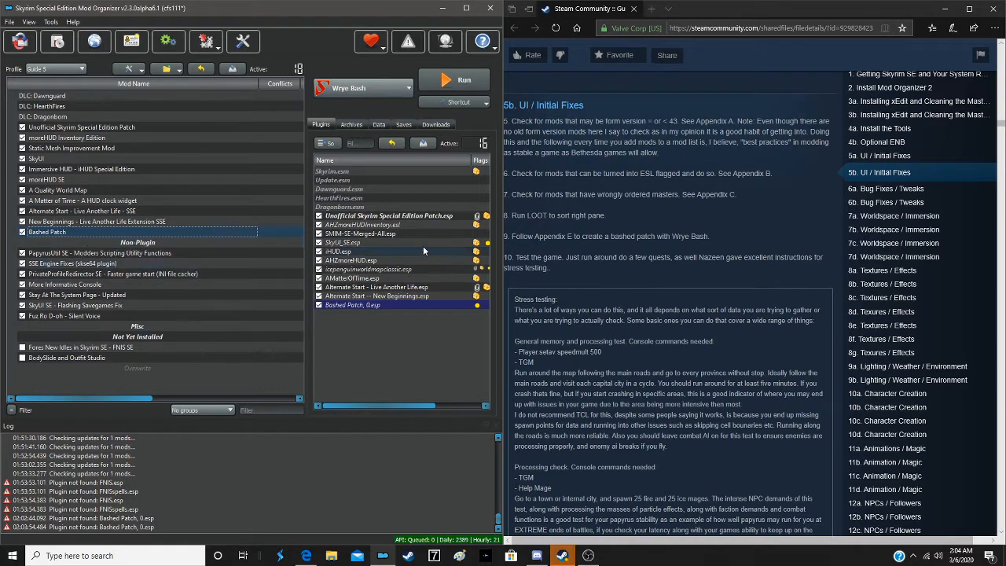
# - Launch Skyrim Special Edition with SKSE through Mod Organizer and start a new game
pyautogui.click(349, 86)
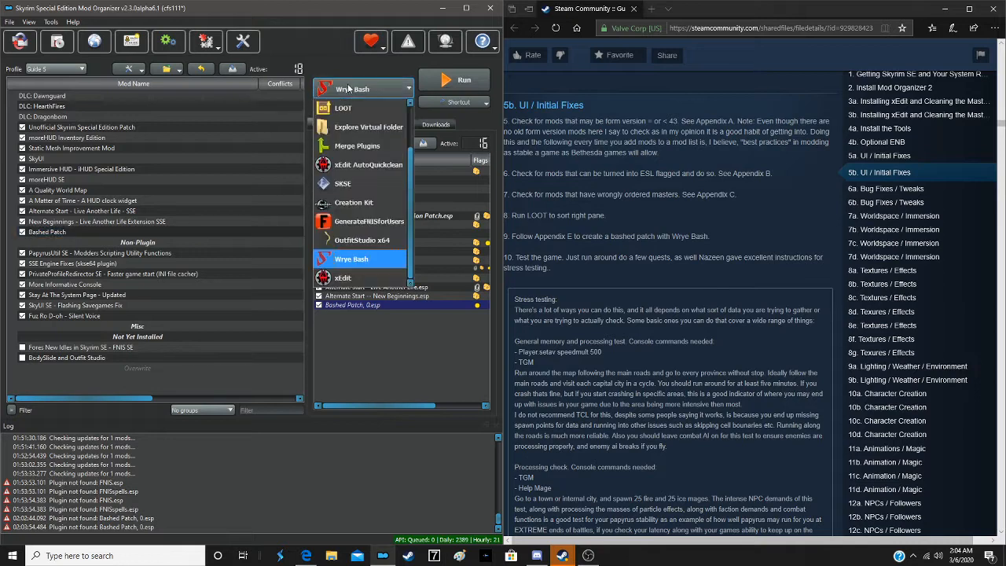
pyautogui.click(351, 183)
pyautogui.click(462, 79)
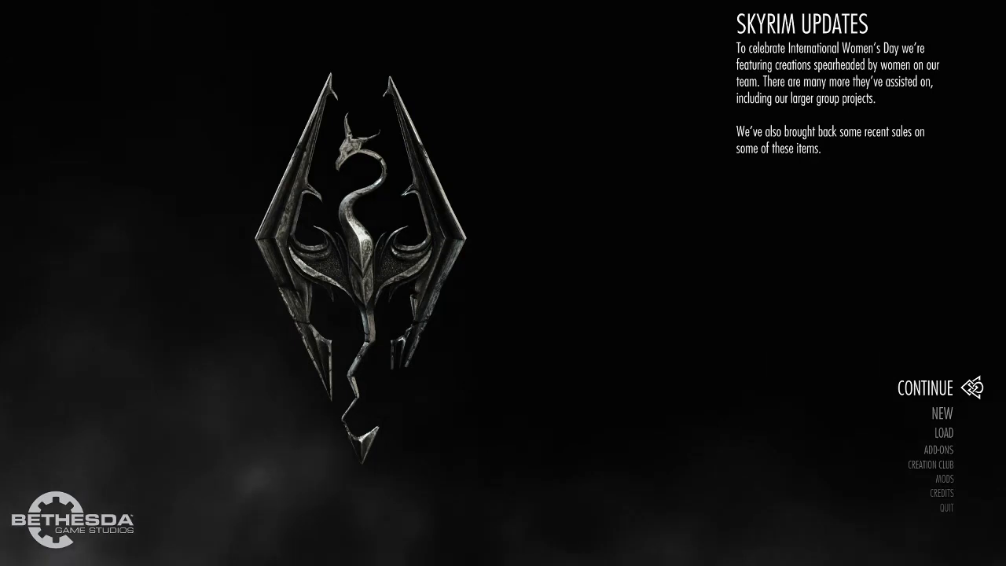
pyautogui.press('Down')
pyautogui.press('Return')
pyautogui.press('Return')
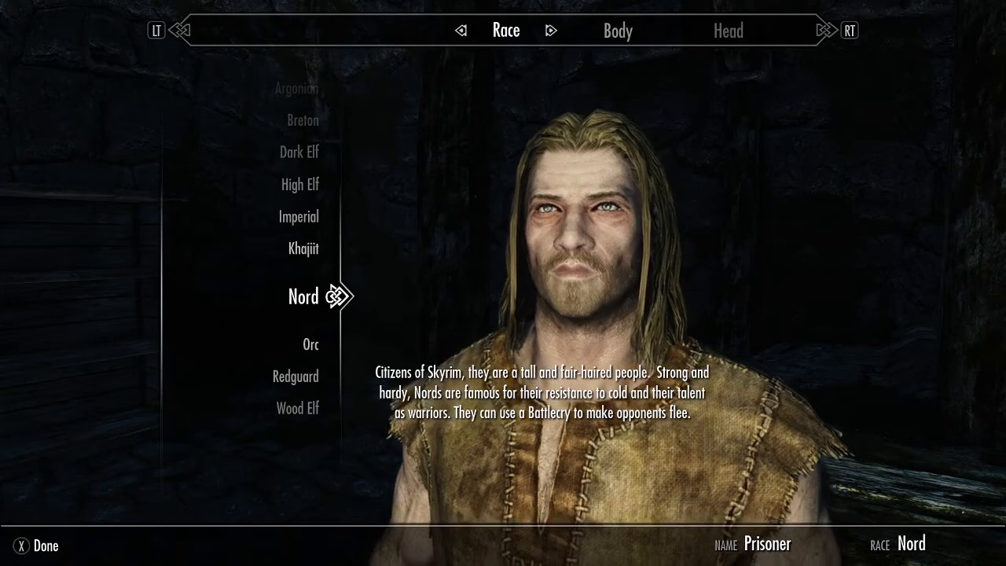
# - Make the Nord character female with a different appearance preset, and finish character creation by accepting a name
pyautogui.press('Tab')
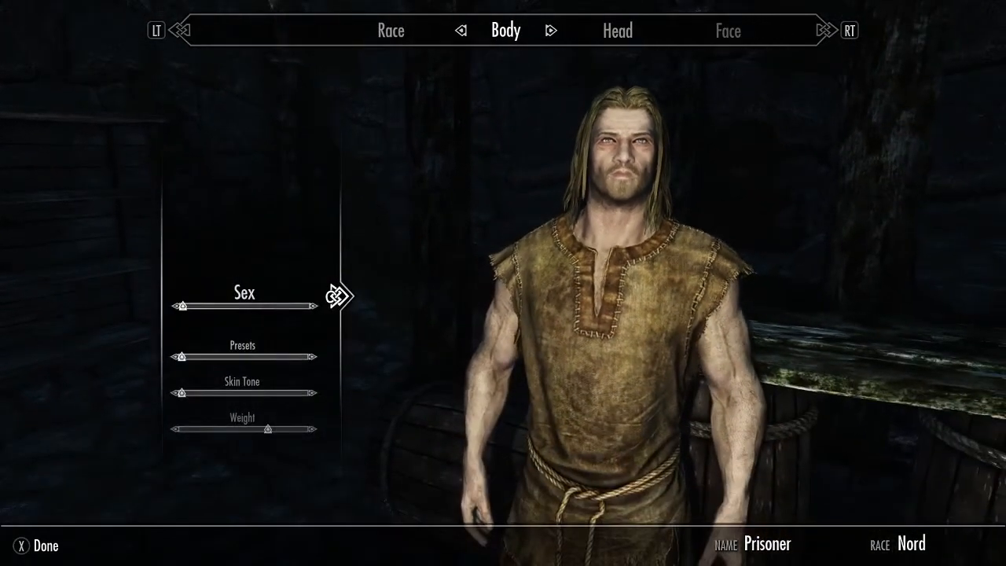
pyautogui.press('Right')
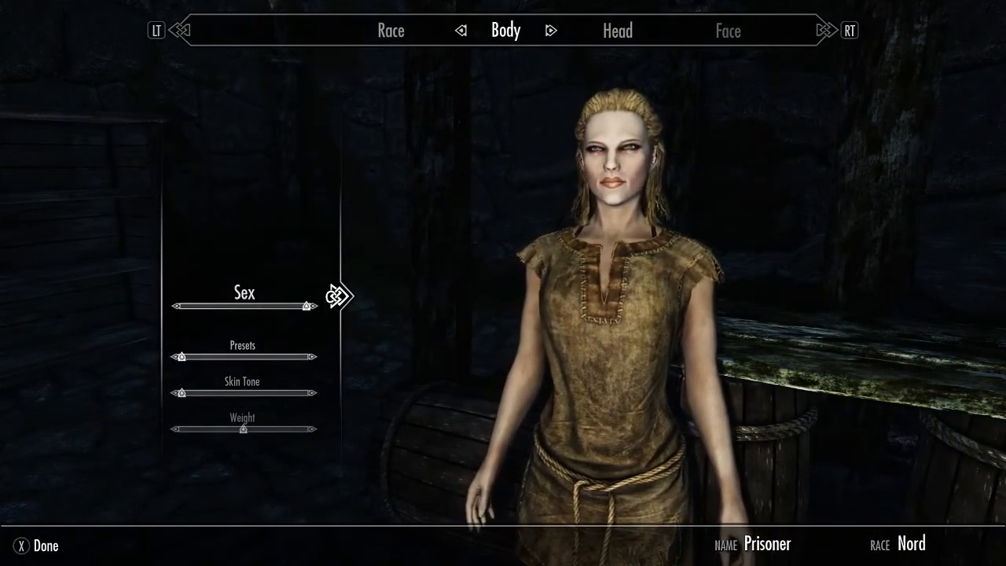
pyautogui.press('Down')
pyautogui.press('Right')
pyautogui.press('Right')
pyautogui.press('Right')
pyautogui.press('Right')
pyautogui.press('Right')
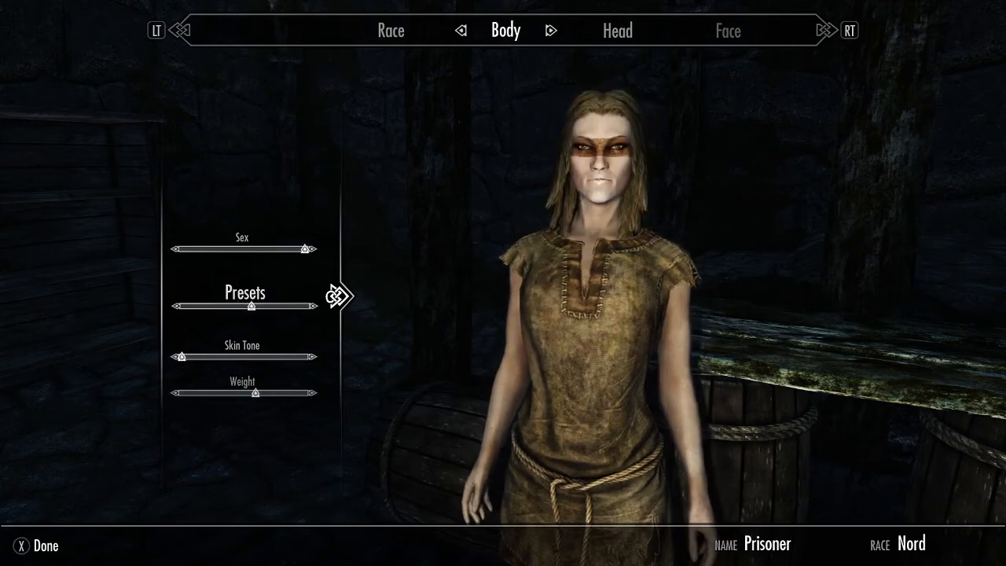
pyautogui.press('r')
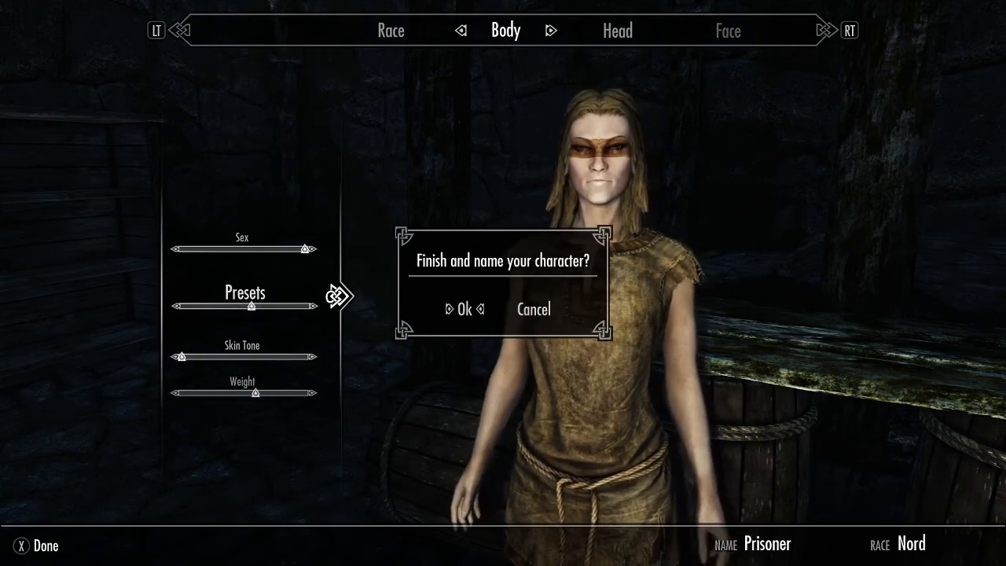
pyautogui.press('Return')
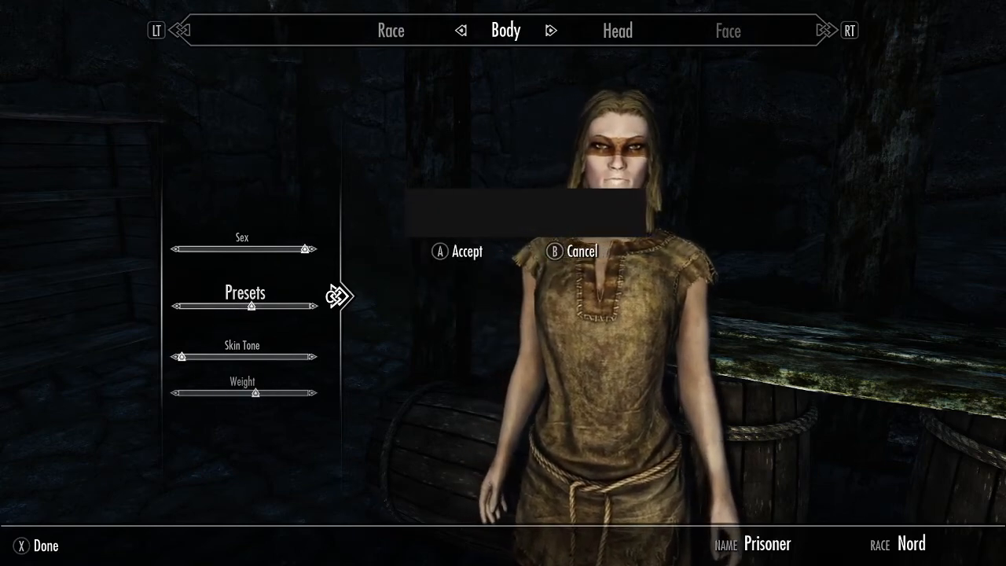
pyautogui.press('Return')
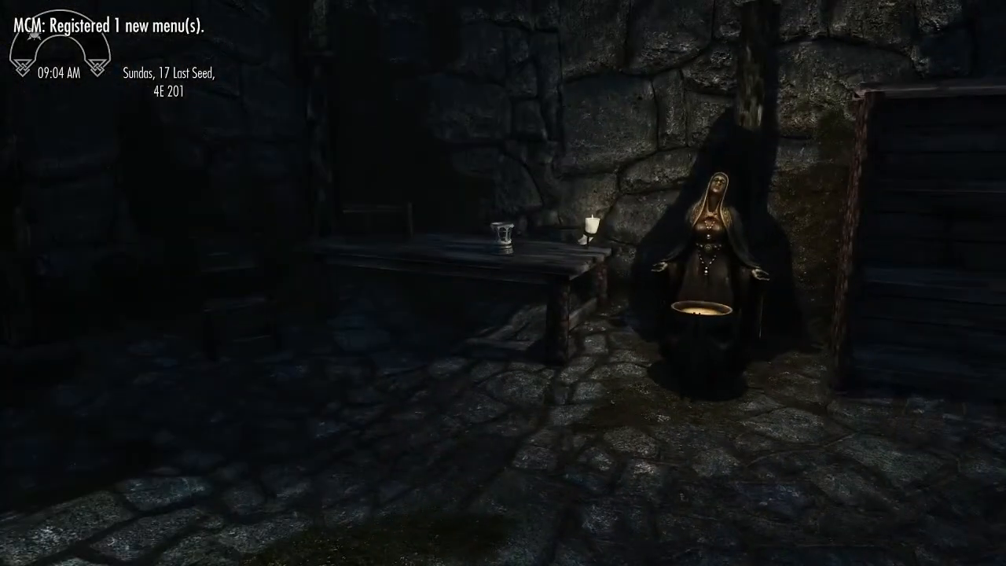
# - At the Statue of Mara, choose the start "I own property in one of the holds" with Breezehome [Whiterun]
pyautogui.press('w')
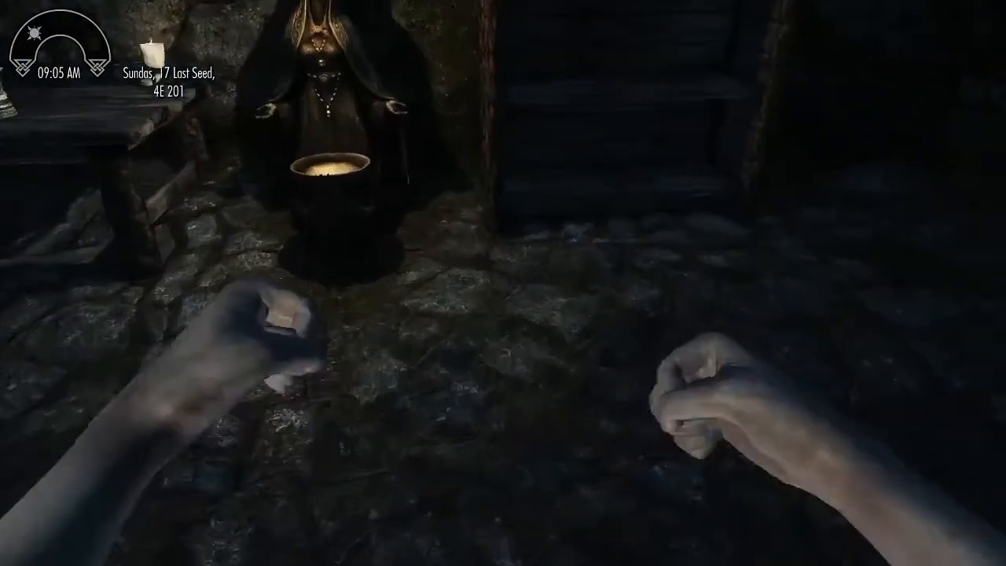
pyautogui.press('e')
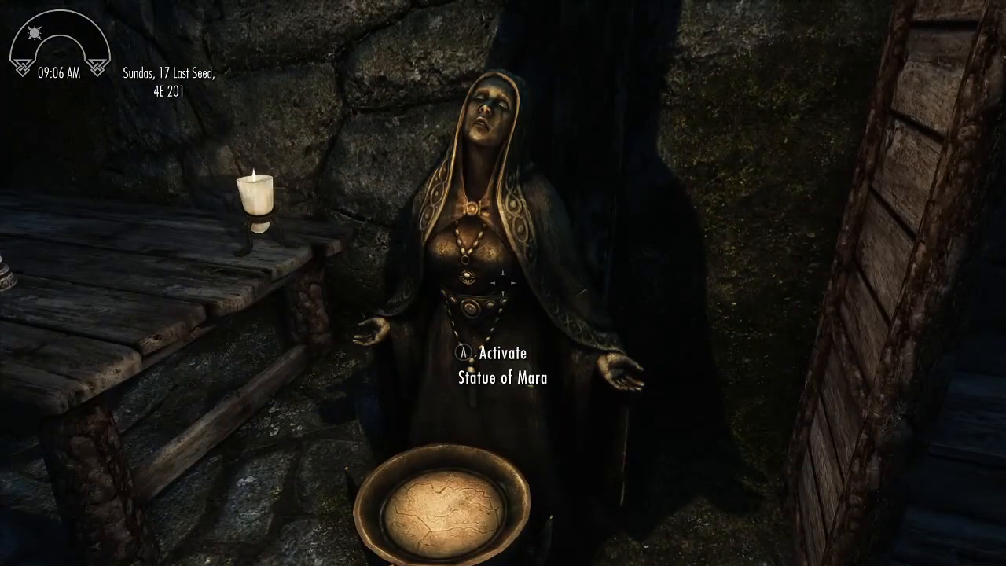
pyautogui.press('Down')
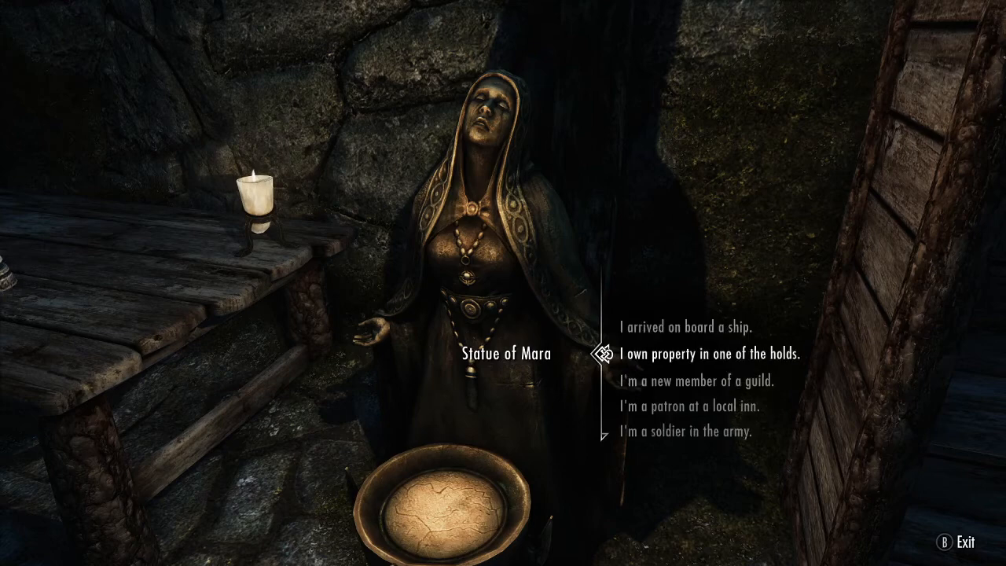
pyautogui.press('e')
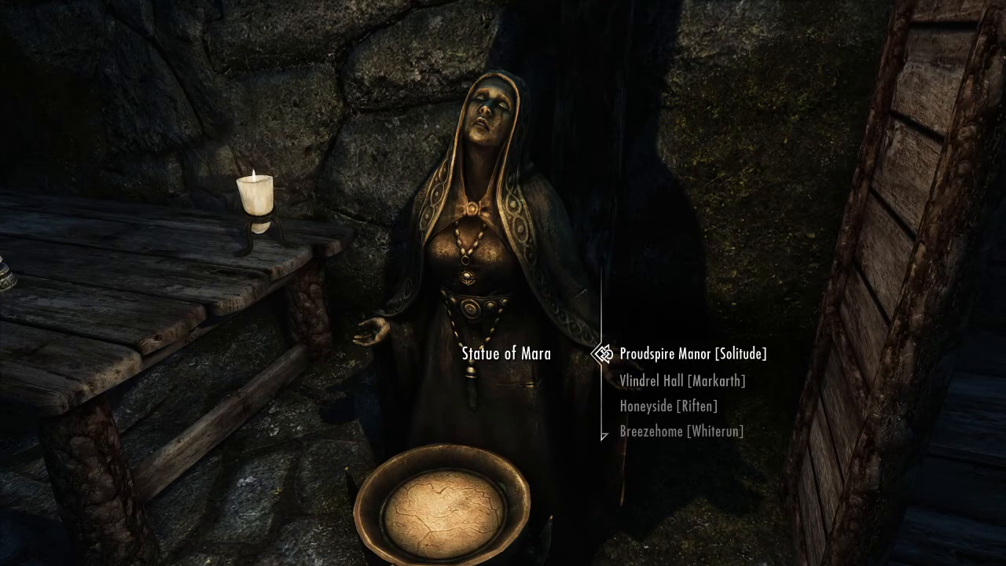
pyautogui.press('Down')
pyautogui.press('Down')
pyautogui.press('Down')
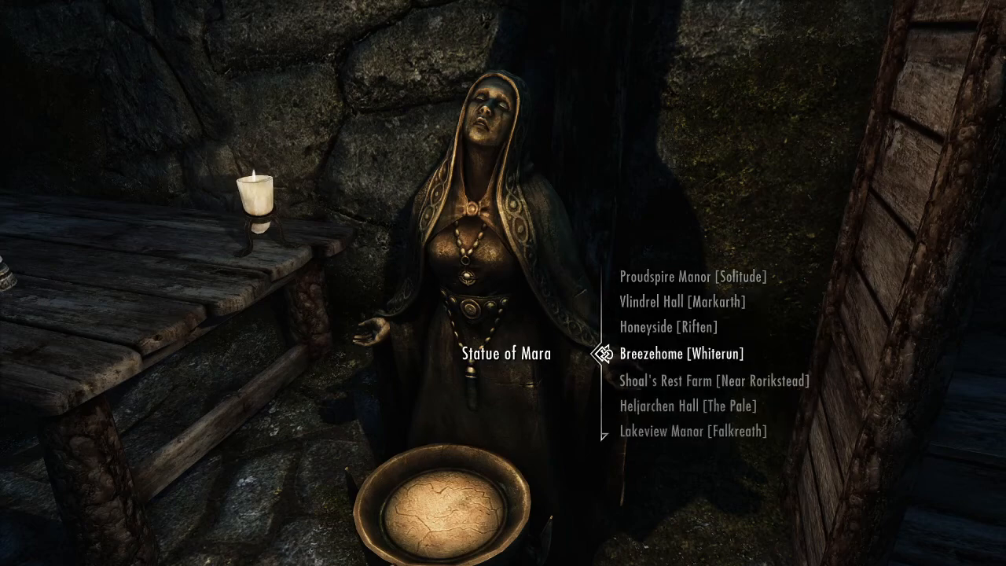
pyautogui.press('e')
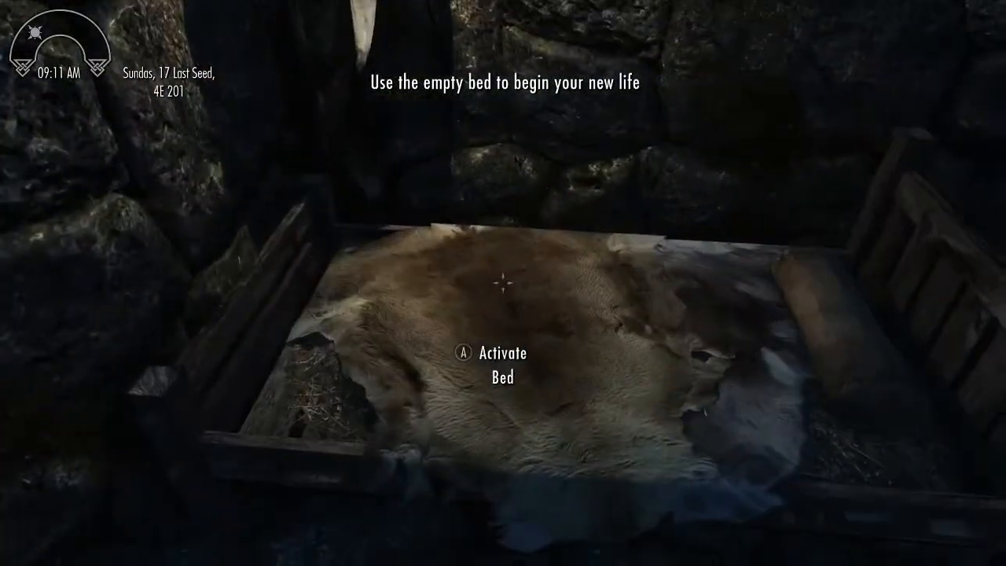
# - Use the empty bed to begin the new life and walk through Breezehome to its Whiterun exit door
pyautogui.press('e')
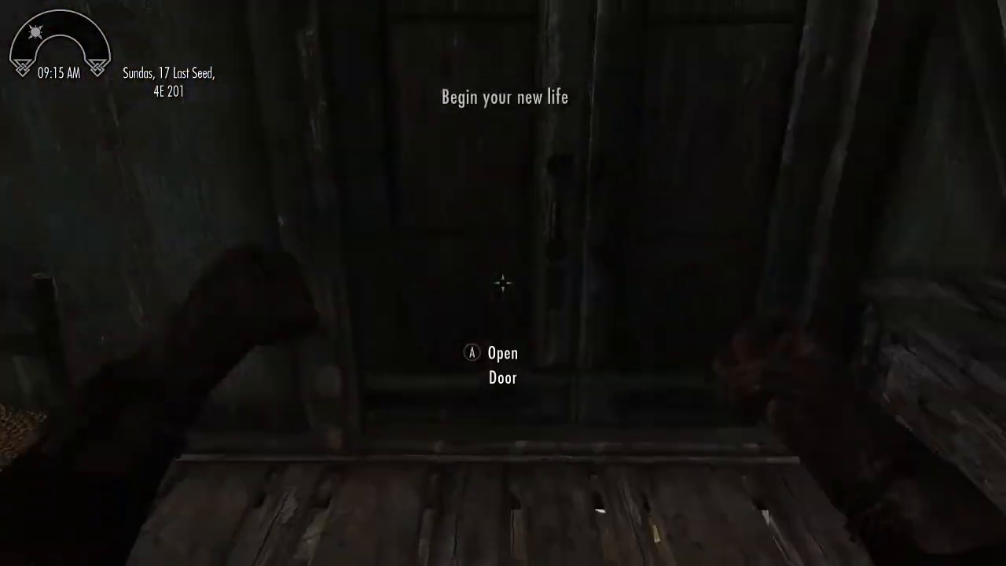
pyautogui.press('e')
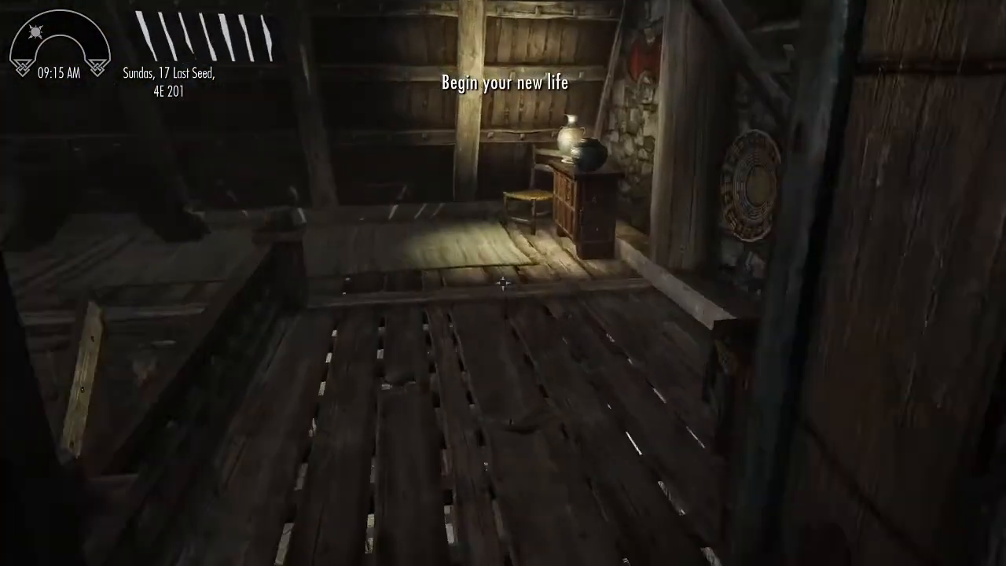
pyautogui.press('w')
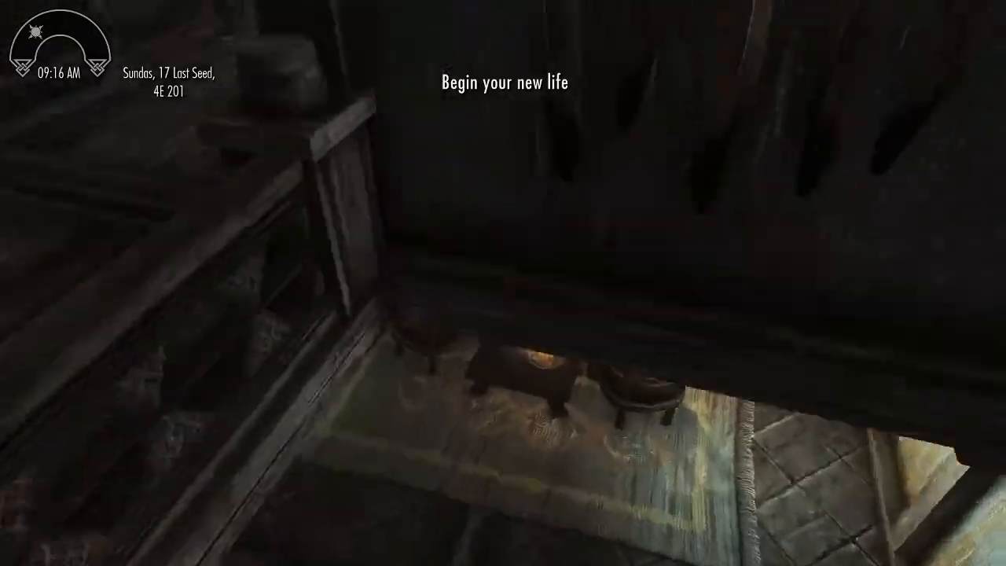
pyautogui.press('w')
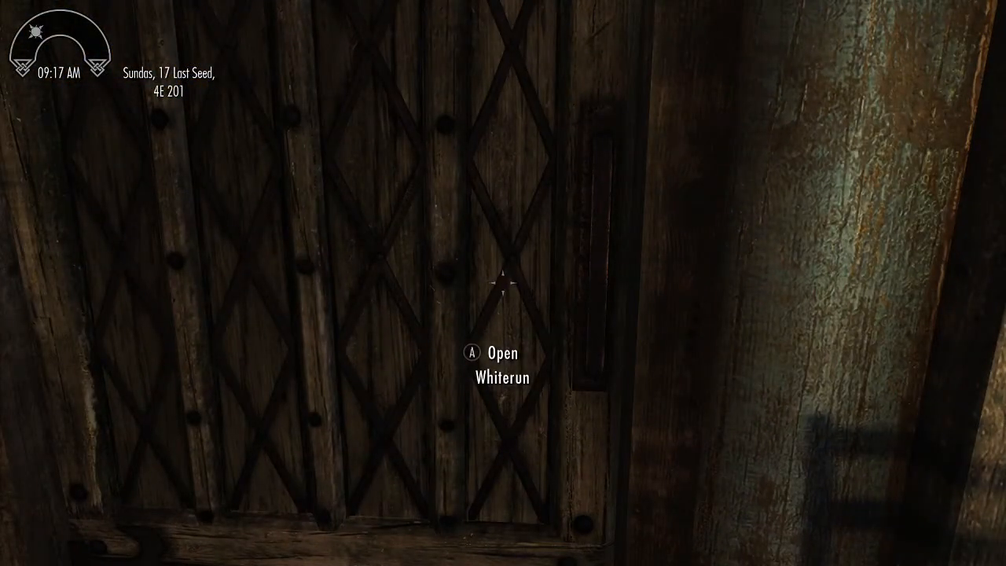
# - Save the game while standing inside Breezehome
pyautogui.press('j')
pyautogui.press('Down')
pyautogui.press('Up')
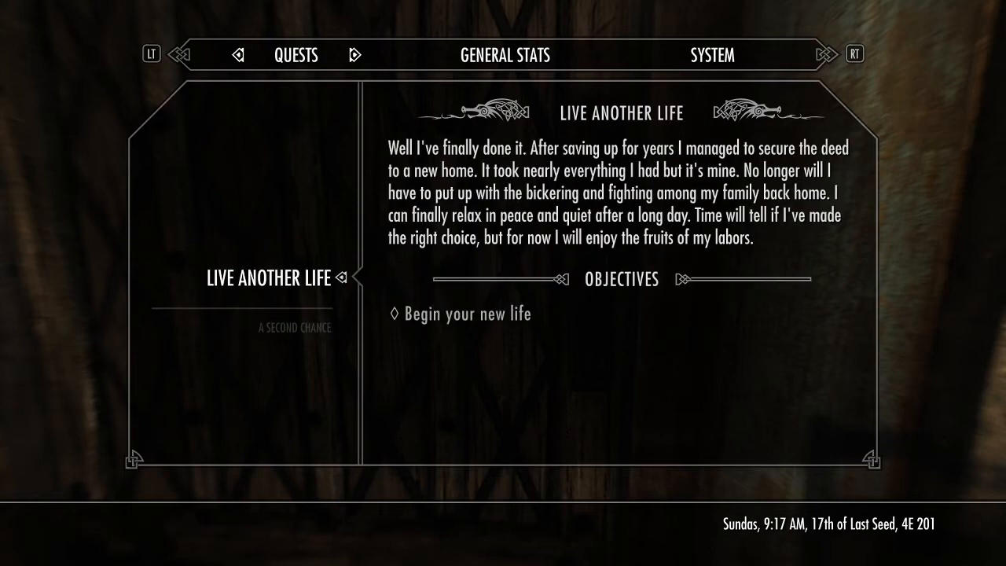
pyautogui.press('Right')
pyautogui.press('Right')
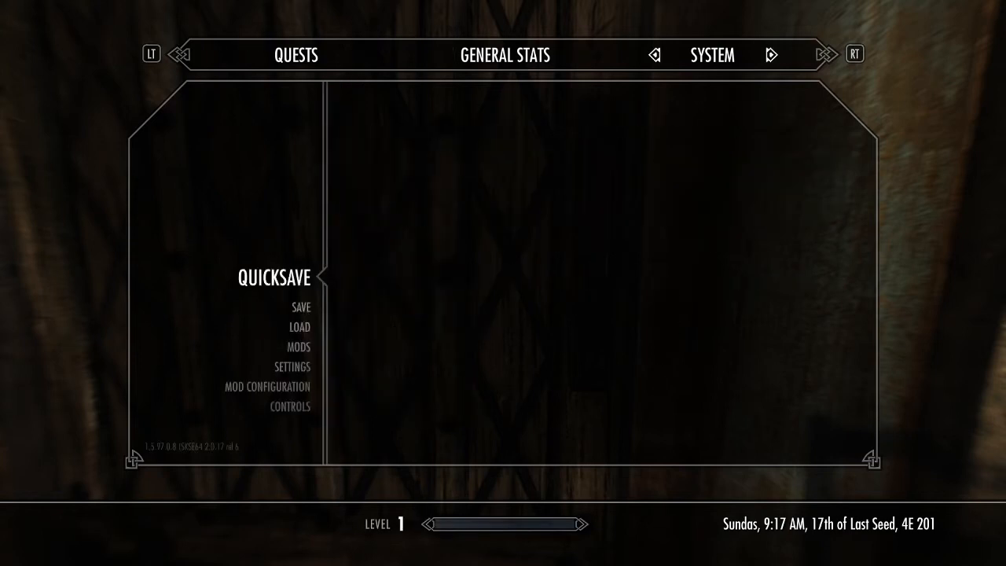
pyautogui.press('Down')
pyautogui.press('Return')
pyautogui.press('Down')
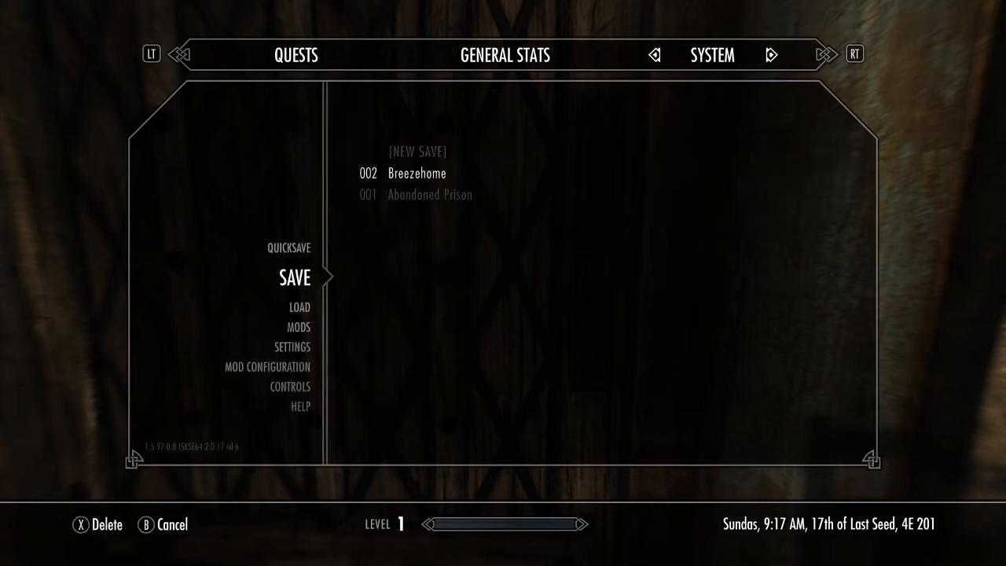
pyautogui.press('Return')
pyautogui.press('Return')
pyautogui.press('j')
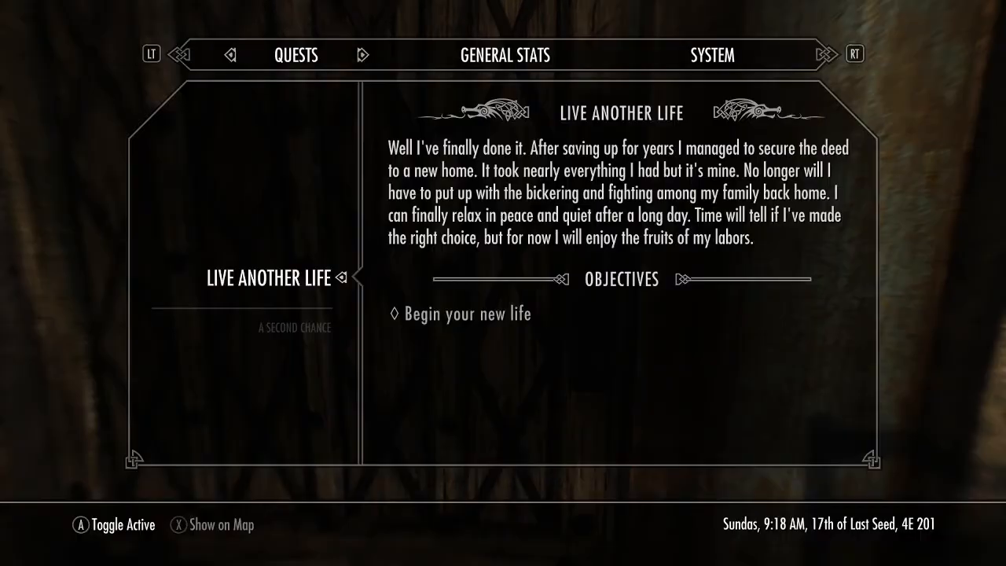
pyautogui.press('Down')
pyautogui.press('j')
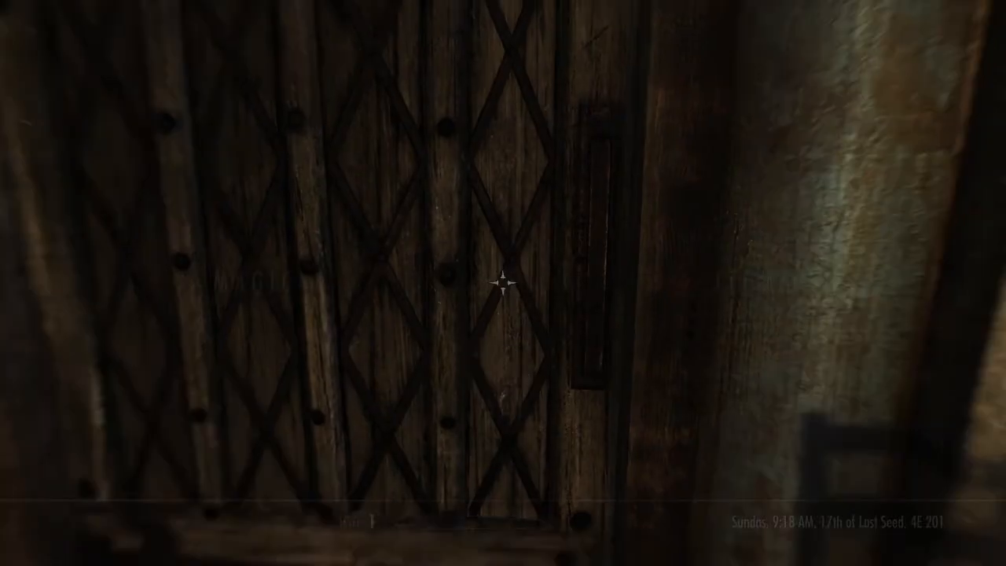
pyautogui.press('Tab')
pyautogui.press('Tab')
# - Quit the game to the desktop and confirm leaving
pyautogui.press('j')
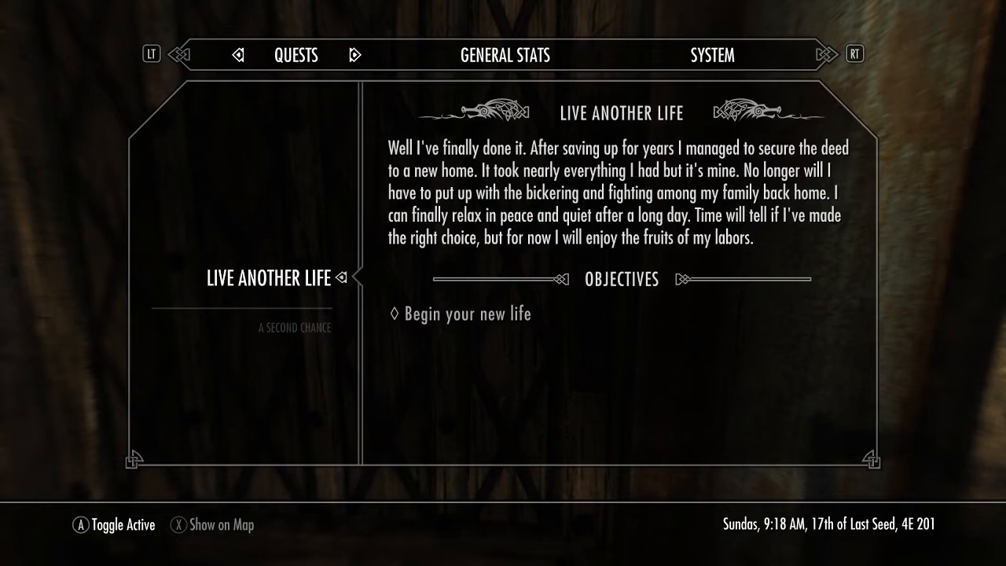
pyautogui.press('Left')
pyautogui.press('Down')
pyautogui.press('Down')
pyautogui.press('Down')
pyautogui.press('Down')
pyautogui.press('Down')
pyautogui.press('Down')
pyautogui.press('Down')
pyautogui.press('Down')
pyautogui.press('Return')
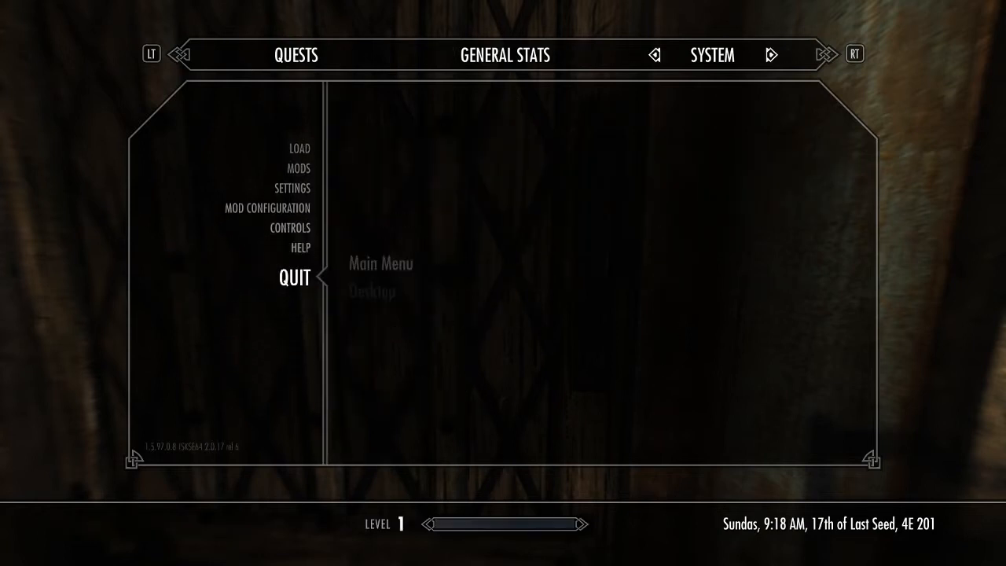
pyautogui.press('Down')
pyautogui.press('Return')
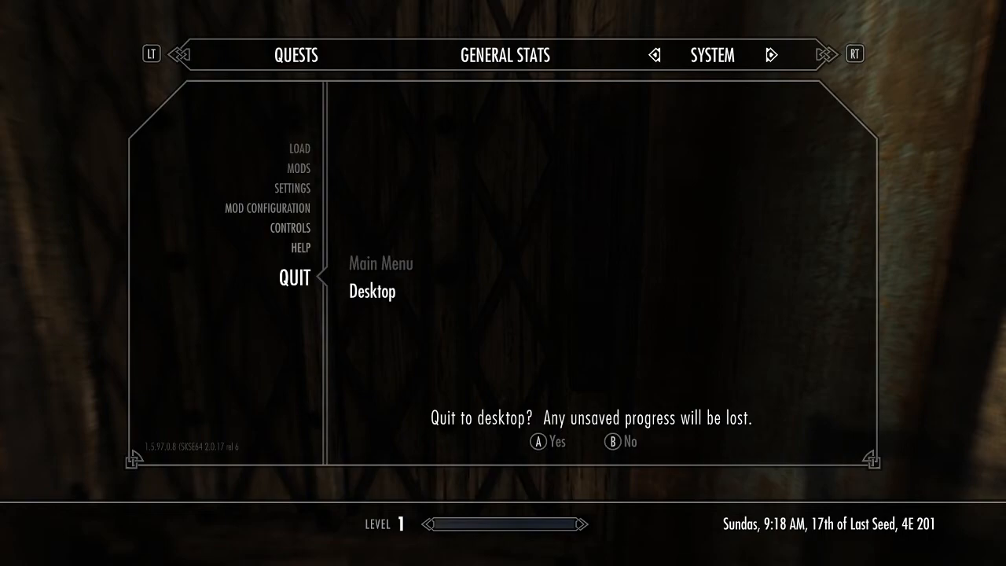
pyautogui.press('Return')
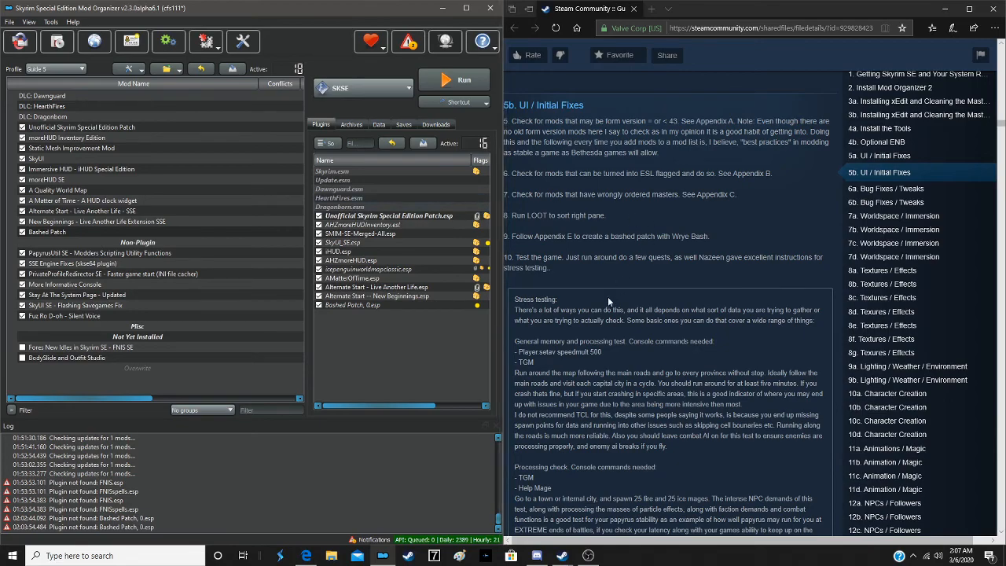
# - Go on to section 6a. Bug Fixes / Tweaks in the Steam guide to check its list of mods
pyautogui.scroll(-15, 607, 306)
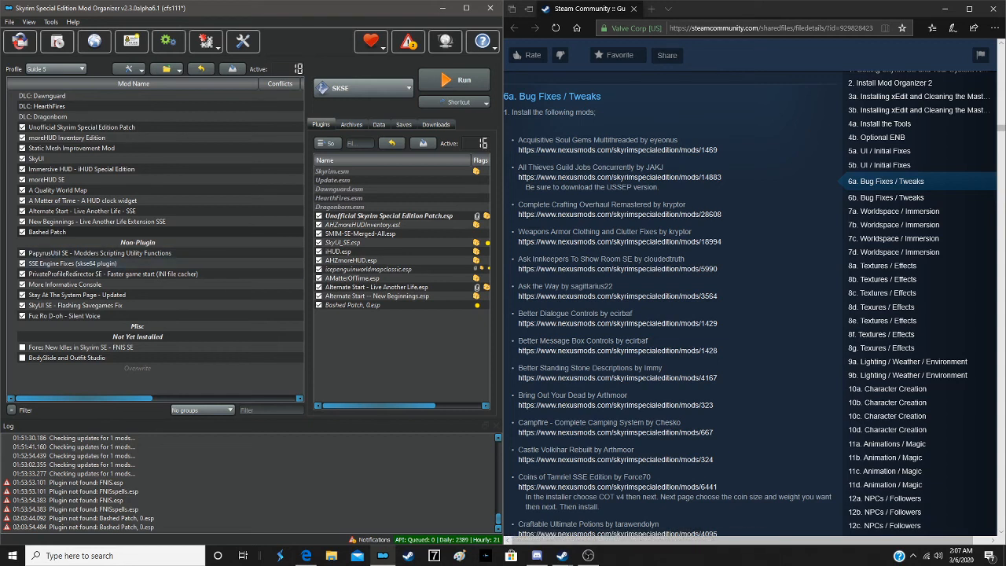
pyautogui.hotkey('alt', 'Tab')
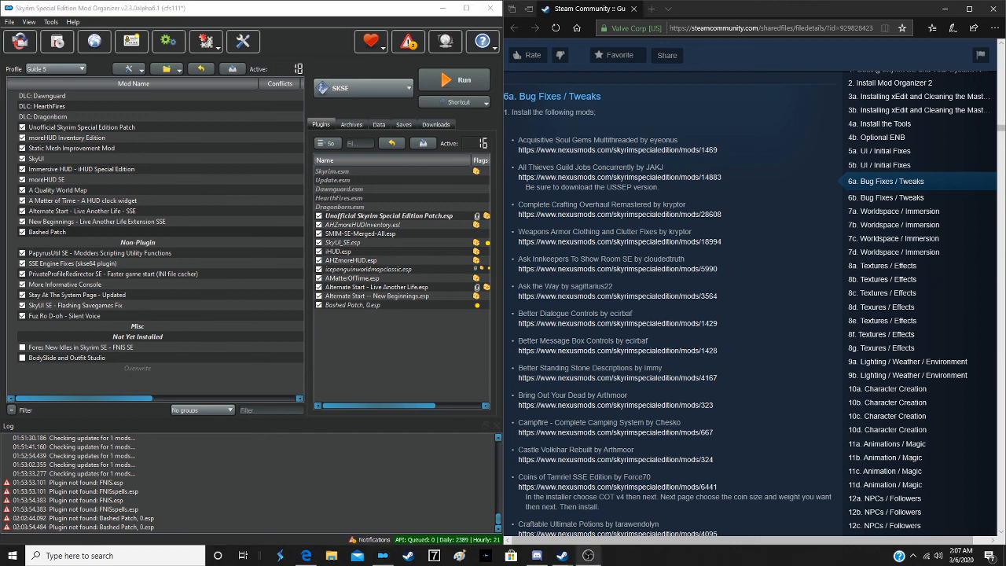